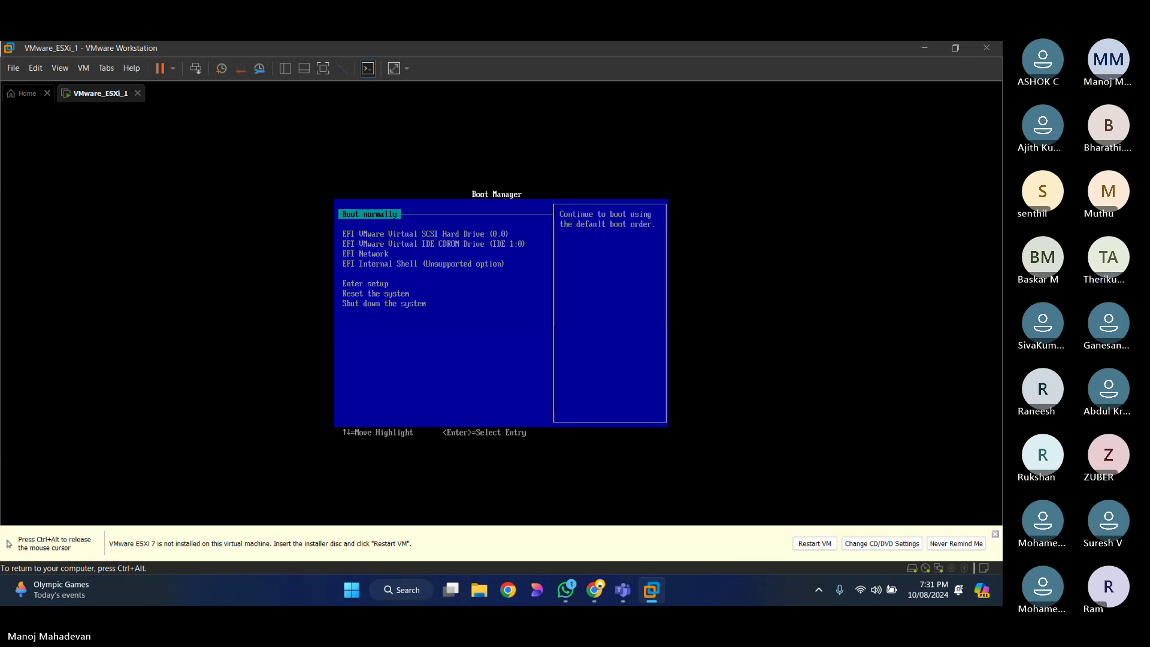
# Step: Release the mouse from VMware_ESXi_1, restore the window down, and hide it to show the desktop
pyautogui.hotkey('ctrl', 'alt')
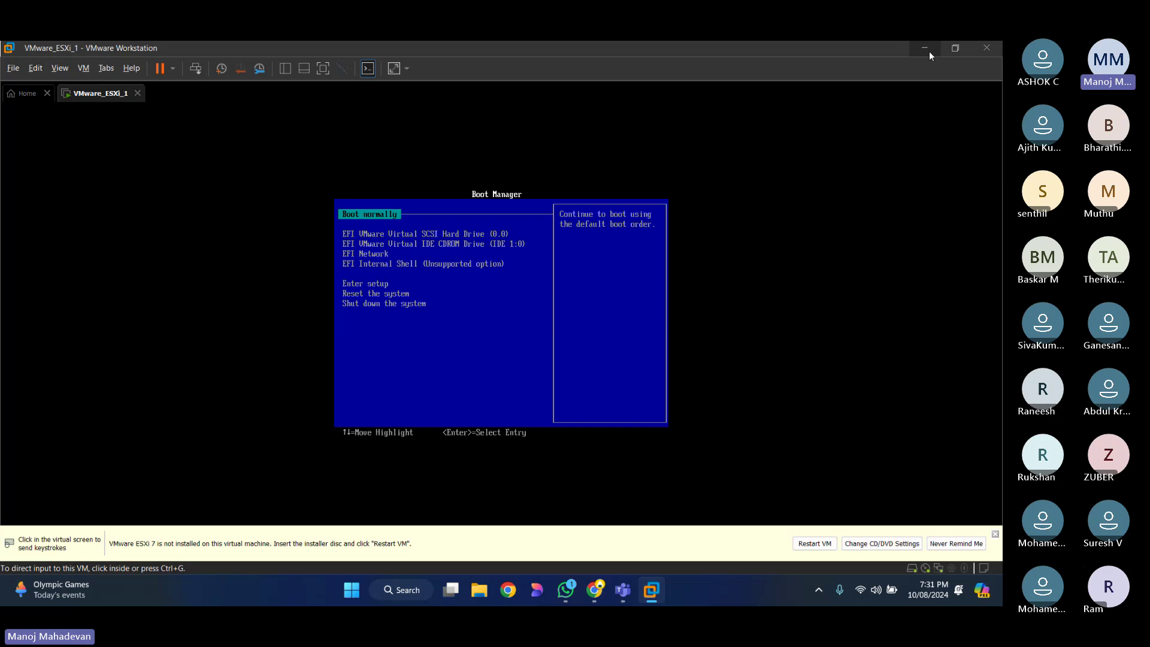
pyautogui.click(926, 49)
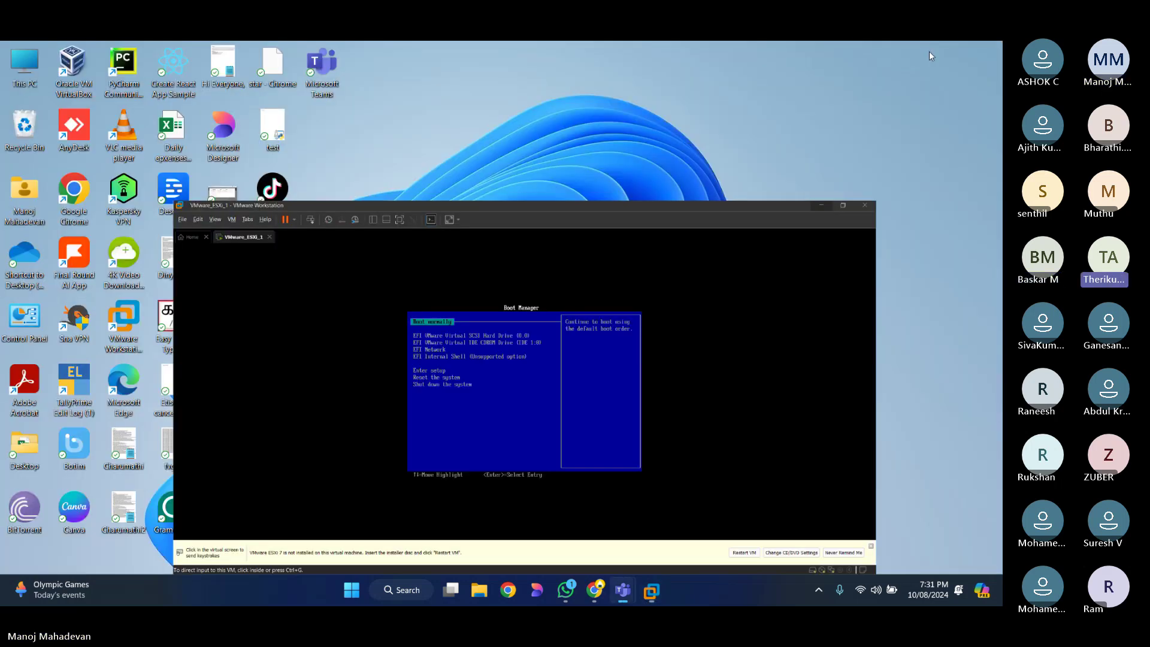
pyautogui.press('super+d')
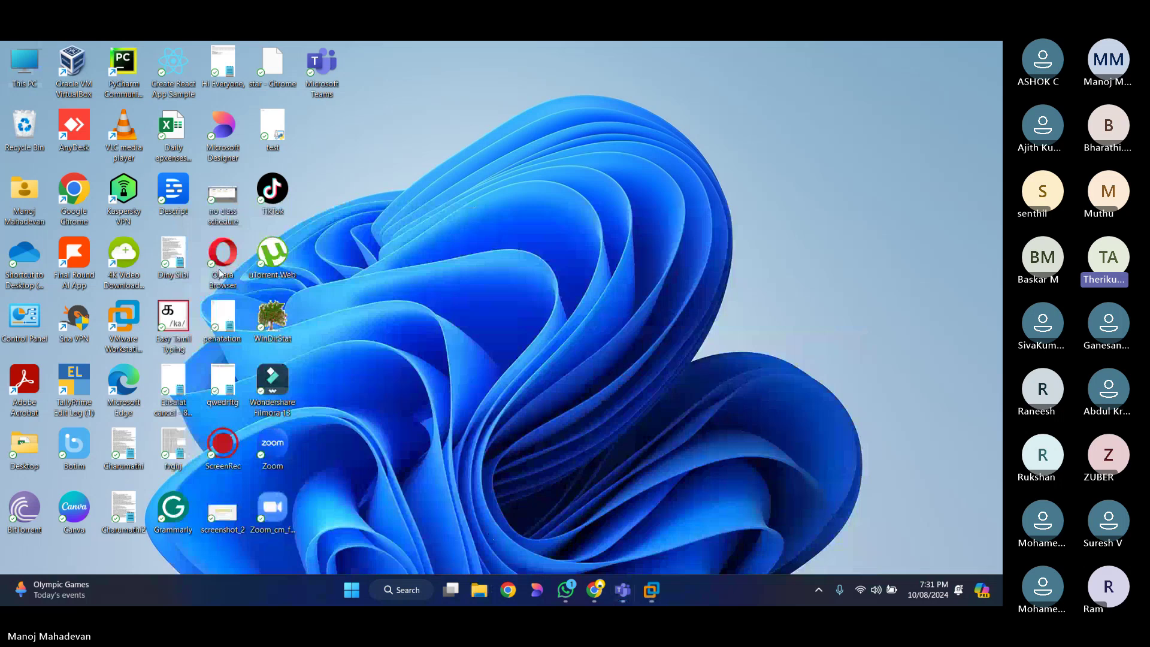
# Step: Open Virtual error.png from E:\MM\DM_Training\VMWARE in File Explorer
pyautogui.press('super+e')
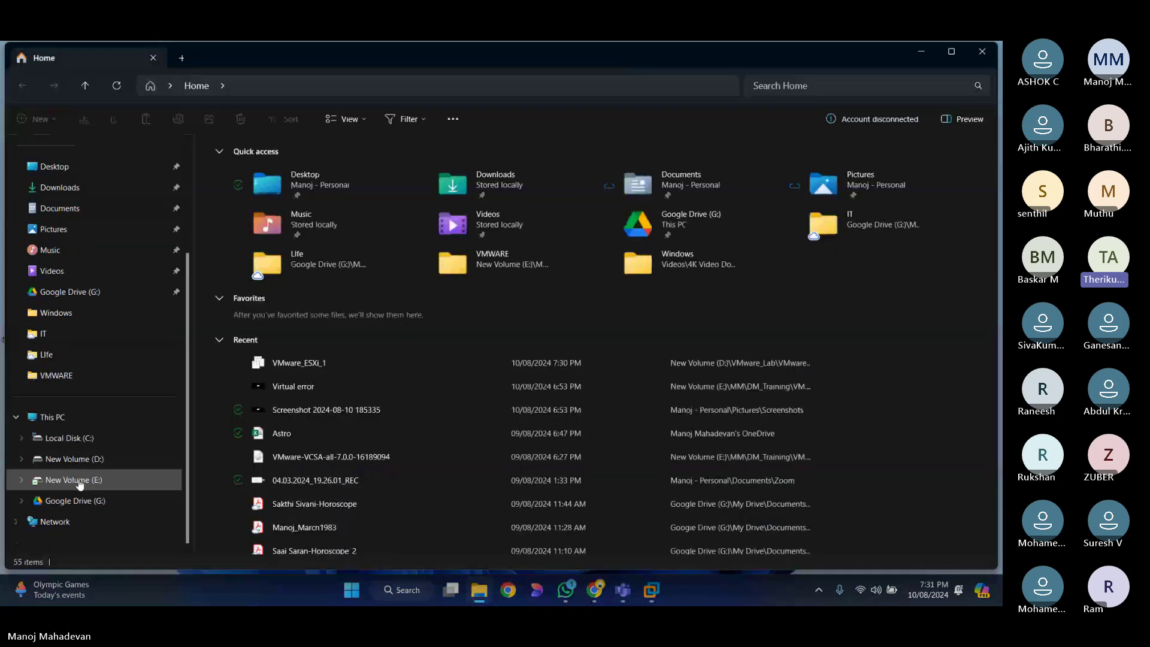
pyautogui.click(79, 481)
pyautogui.doubleClick(234, 186)
pyautogui.doubleClick(242, 186)
pyautogui.doubleClick(237, 207)
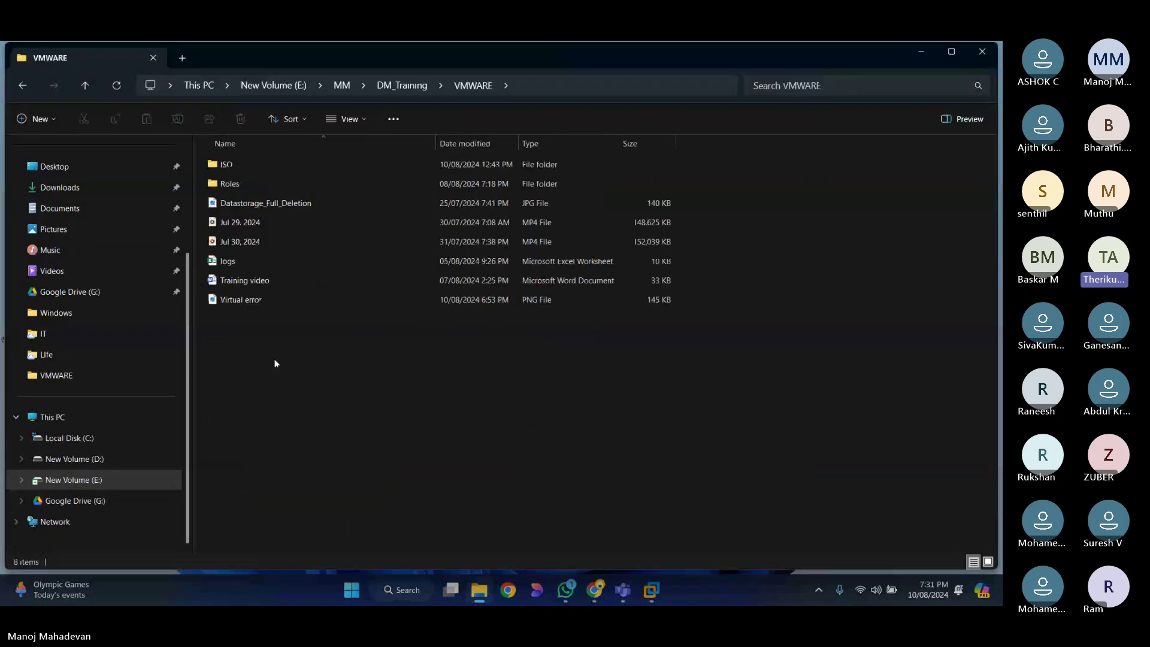
pyautogui.click(246, 300)
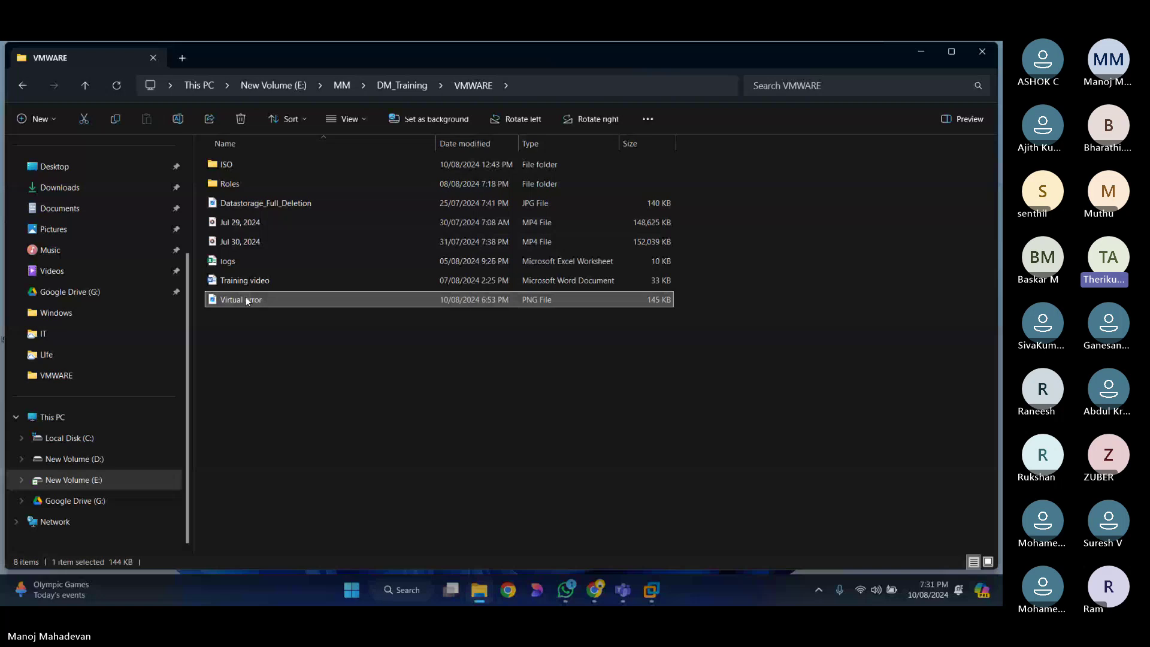
pyautogui.doubleClick(246, 300)
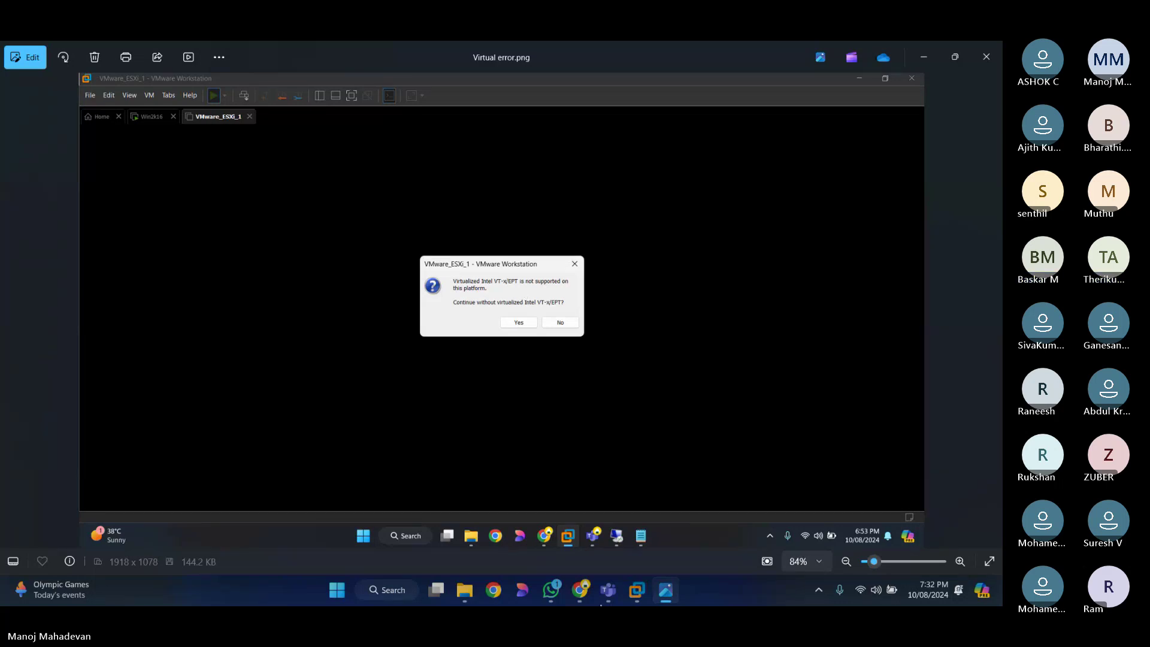
# Step: Bring VMware Workstation back to the front on the VMware_ESXi_1 tab from the taskbar preview
pyautogui.moveTo(638, 599)
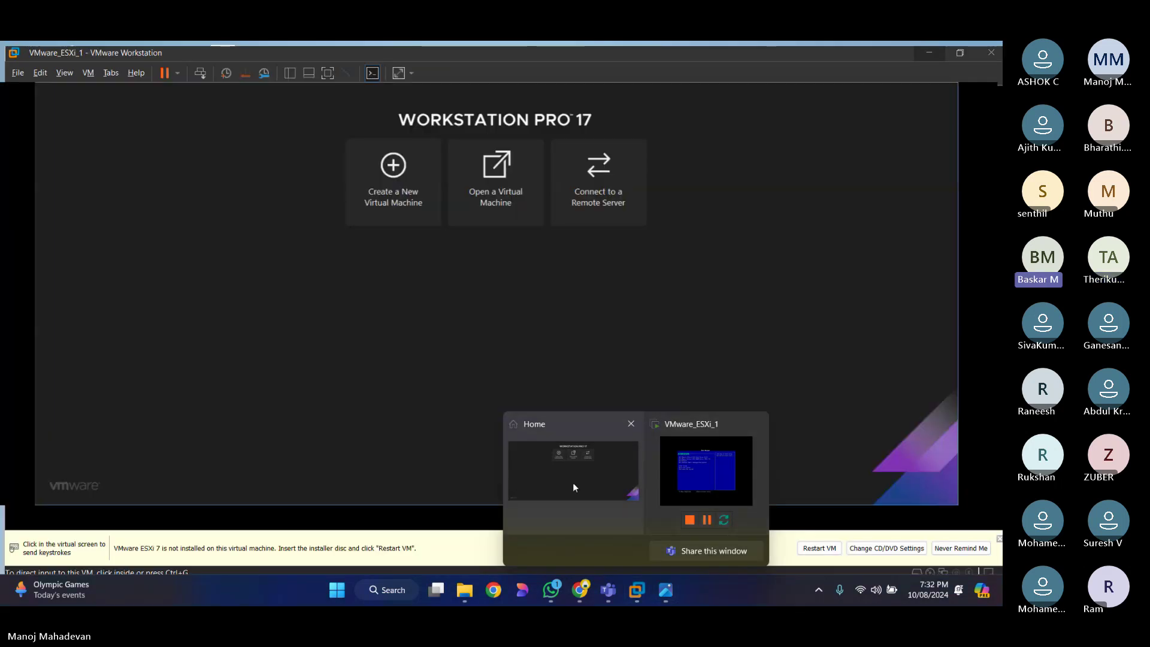
pyautogui.click(573, 483)
pyautogui.click(98, 93)
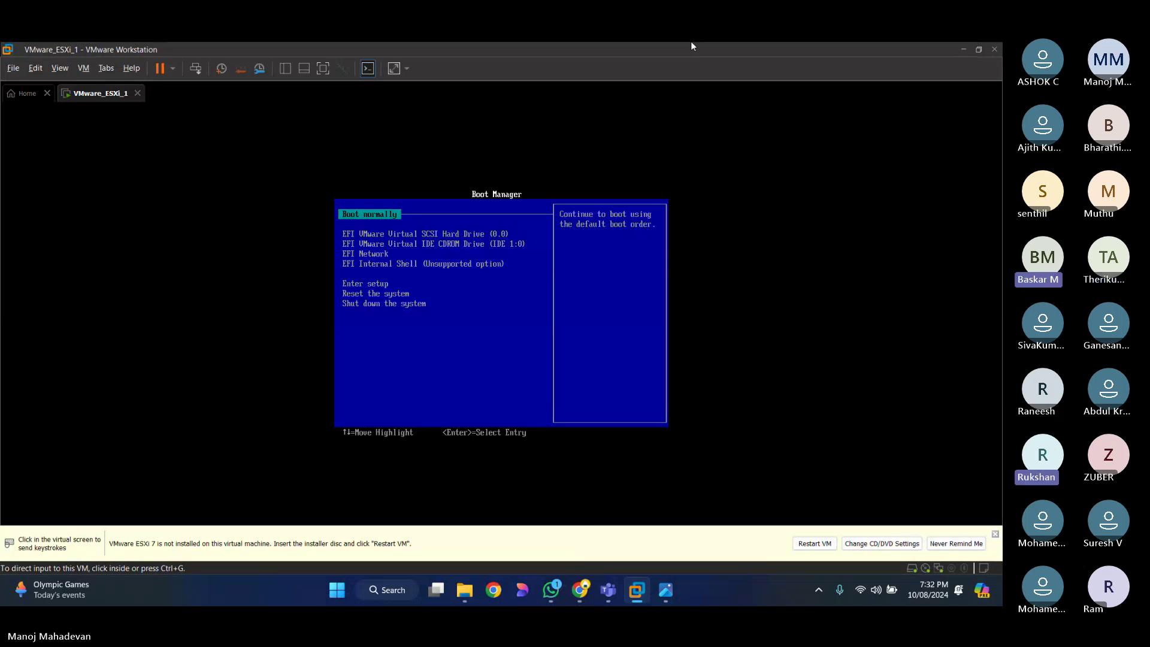
# Step: Launch Control Panel from Start search and go to its Programs category
pyautogui.click(339, 590)
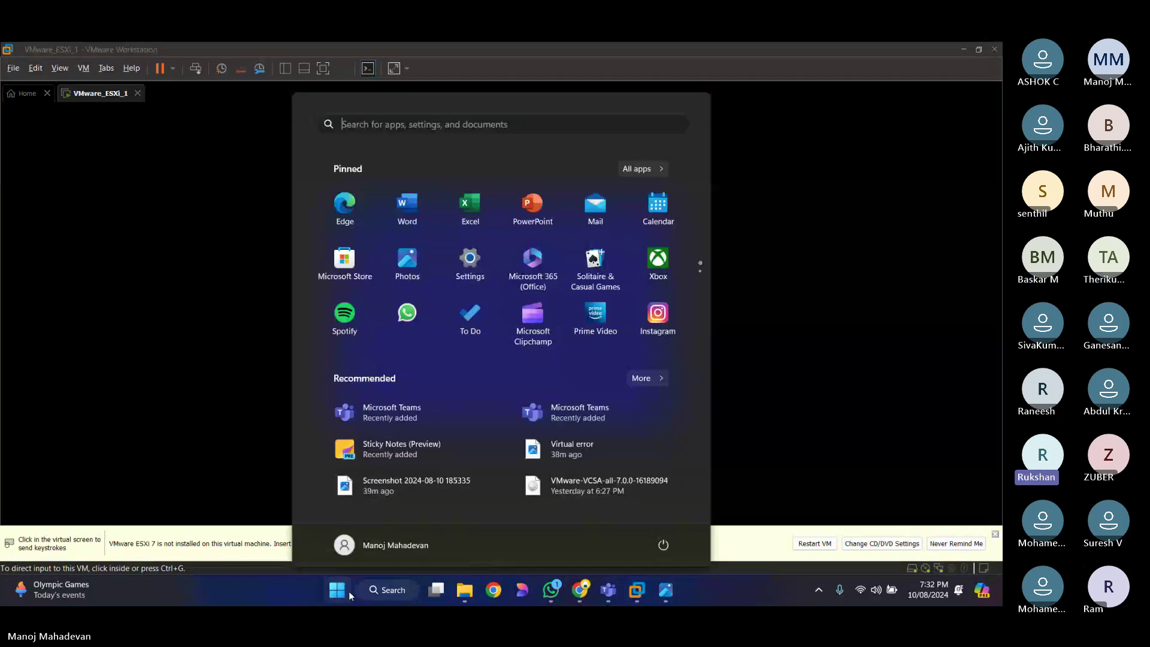
pyautogui.write('control panel')
pyautogui.press('Return')
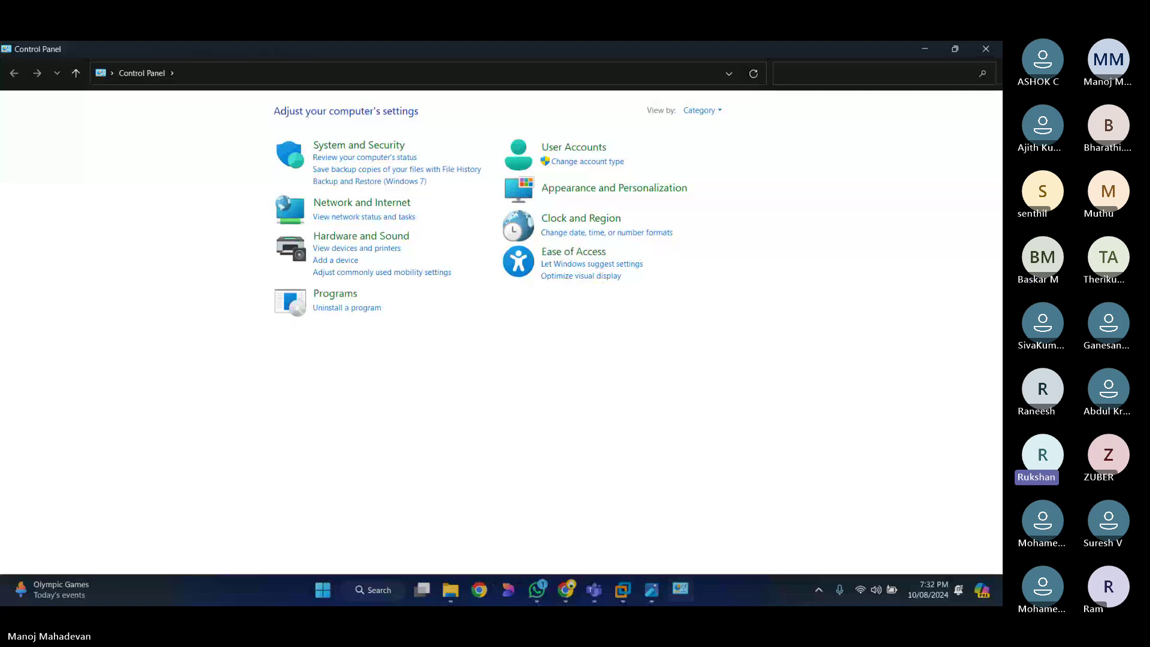
pyautogui.click(283, 313)
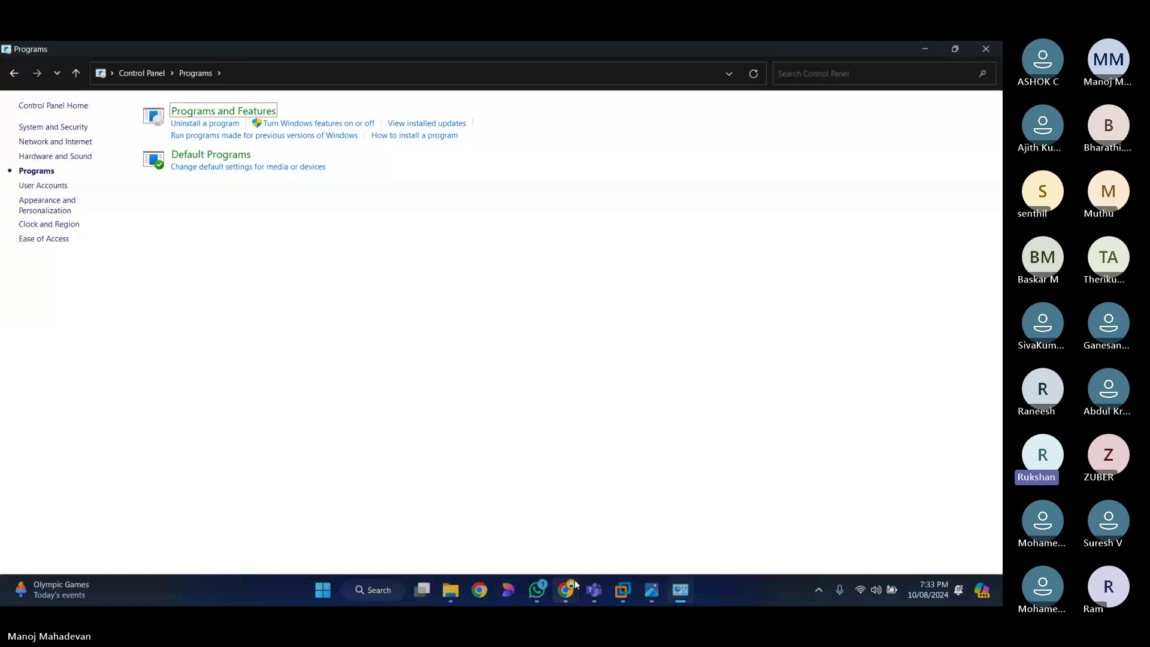
pyautogui.moveTo(568, 593)
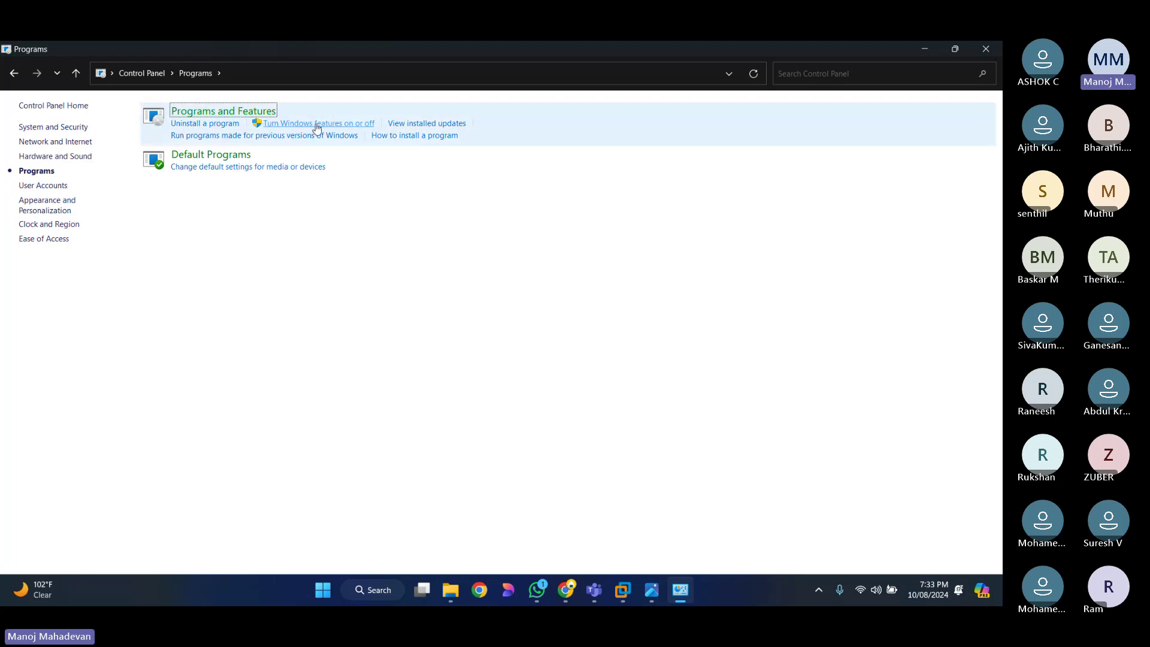
pyautogui.click(336, 128)
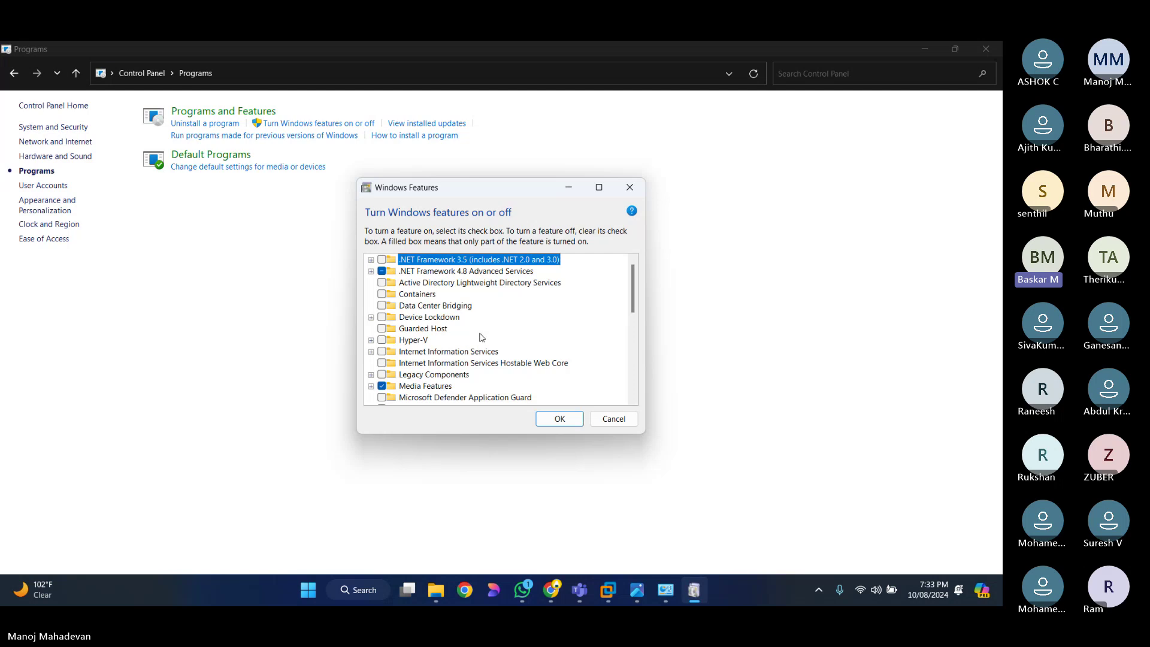
pyautogui.scroll(-1, 480, 337)
pyautogui.scroll(-5, 480, 337)
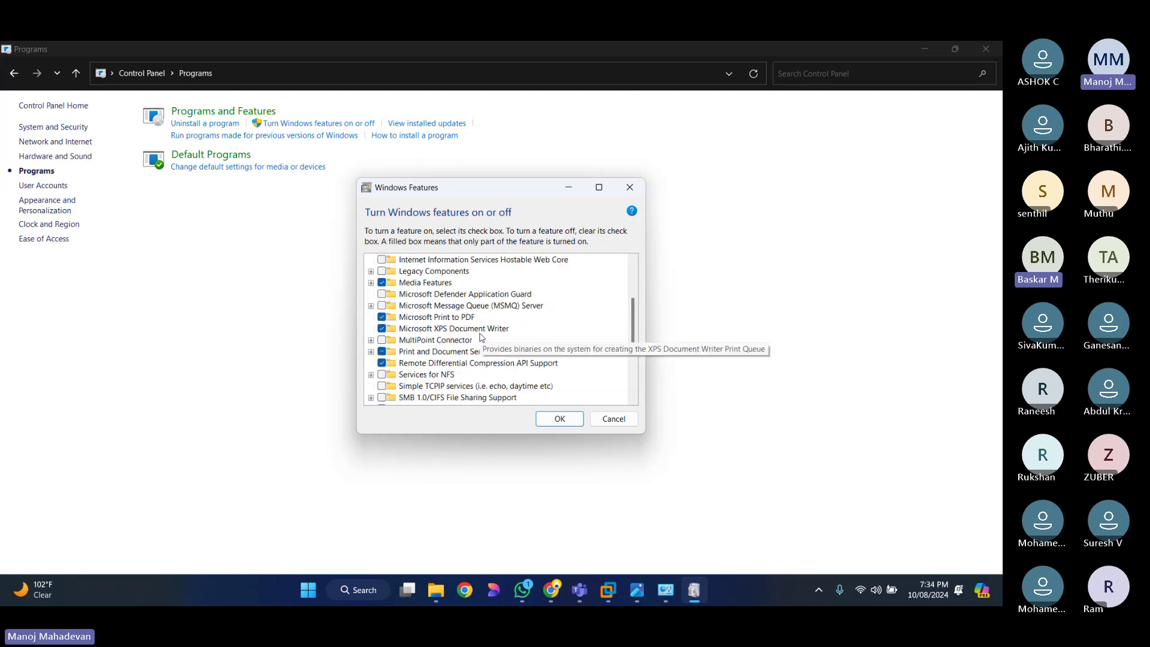
pyautogui.scroll(-3, 482, 339)
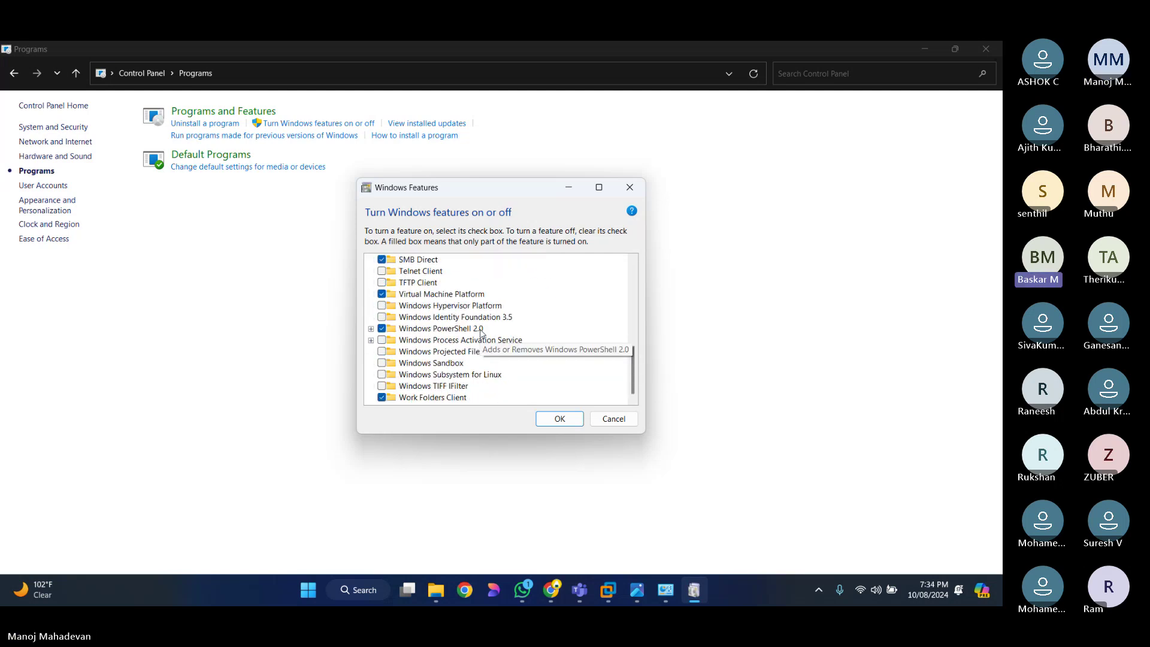
pyautogui.click(597, 188)
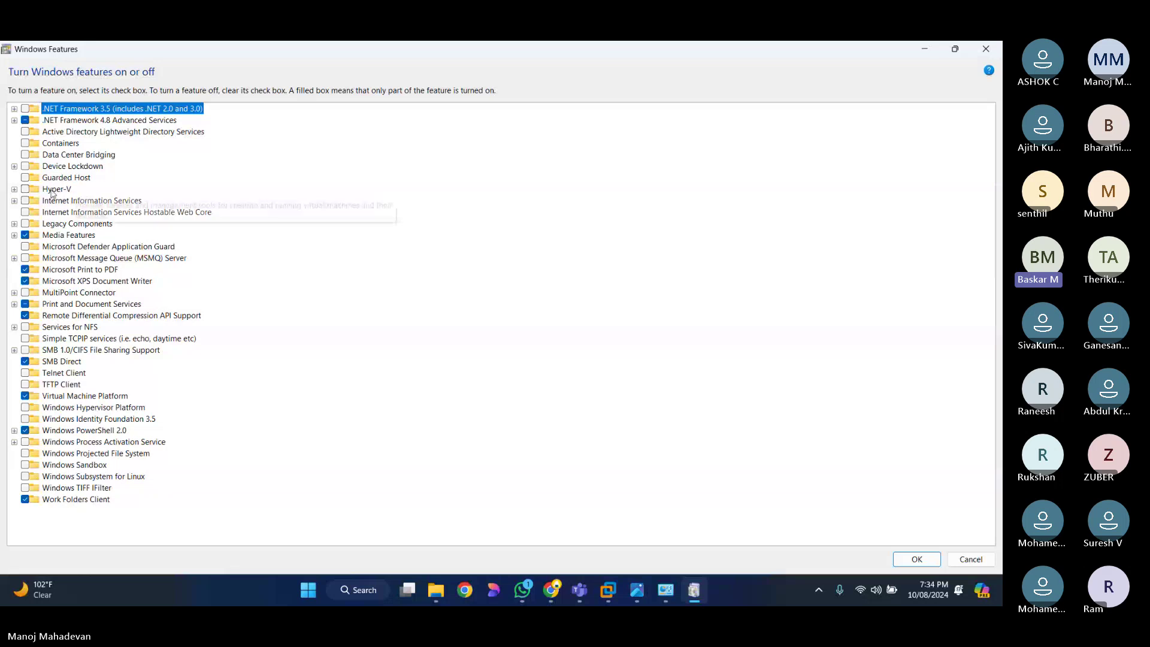
pyautogui.click(14, 190)
pyautogui.click(26, 201)
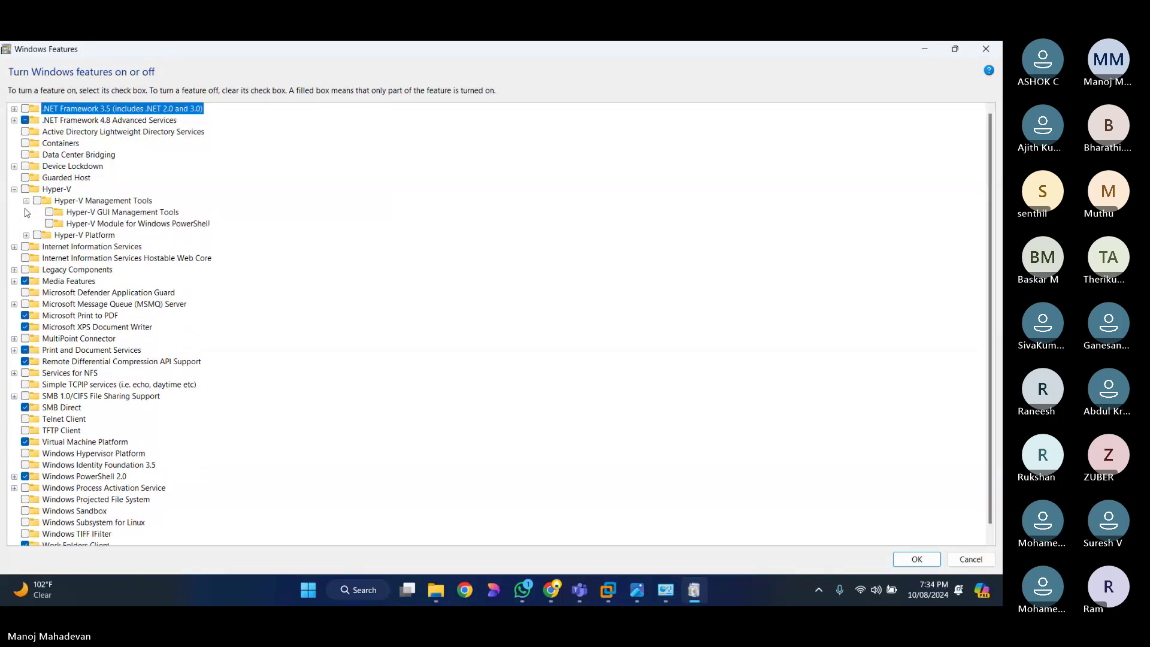
pyautogui.click(26, 235)
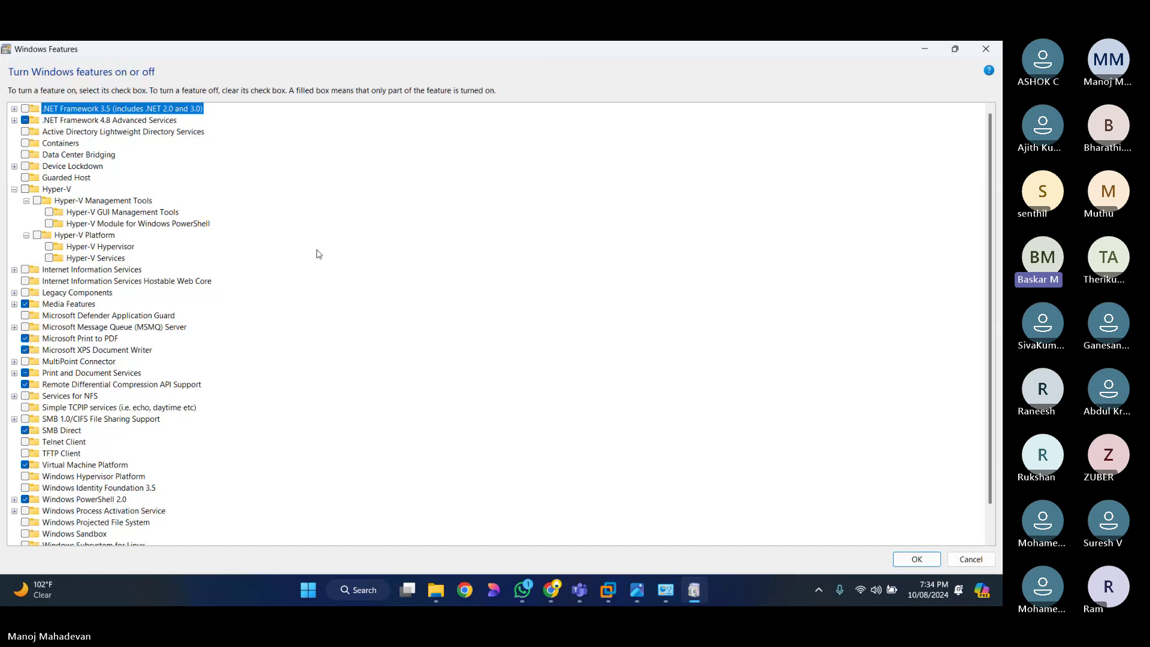
pyautogui.scroll(-1, 318, 254)
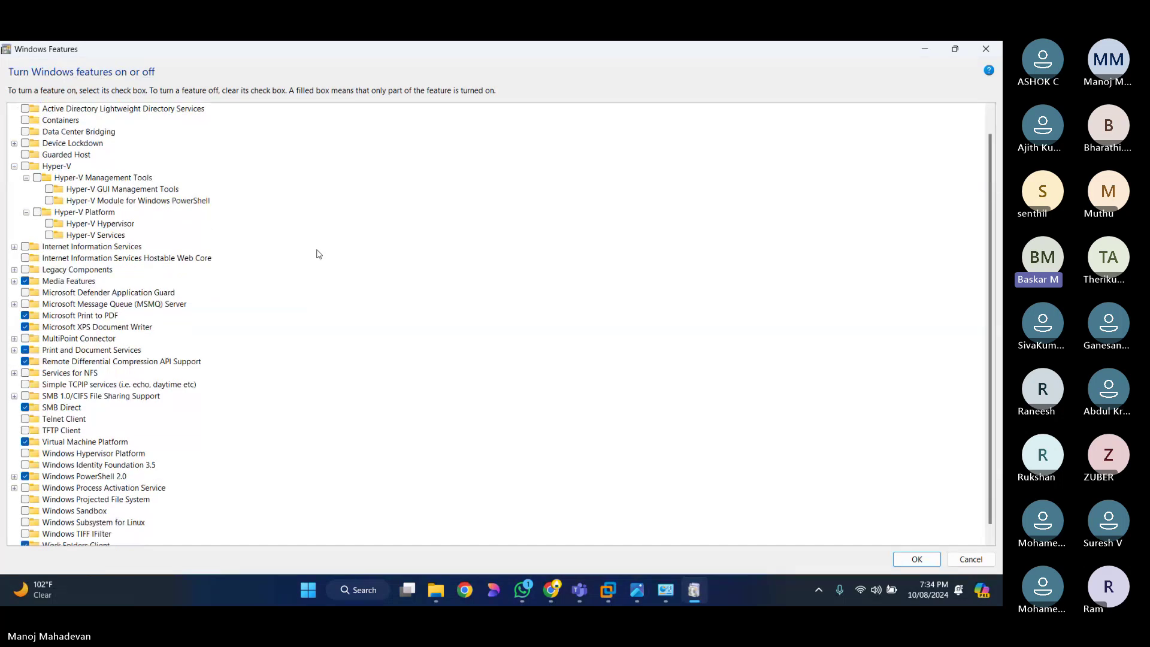
pyautogui.scroll(-1, 318, 253)
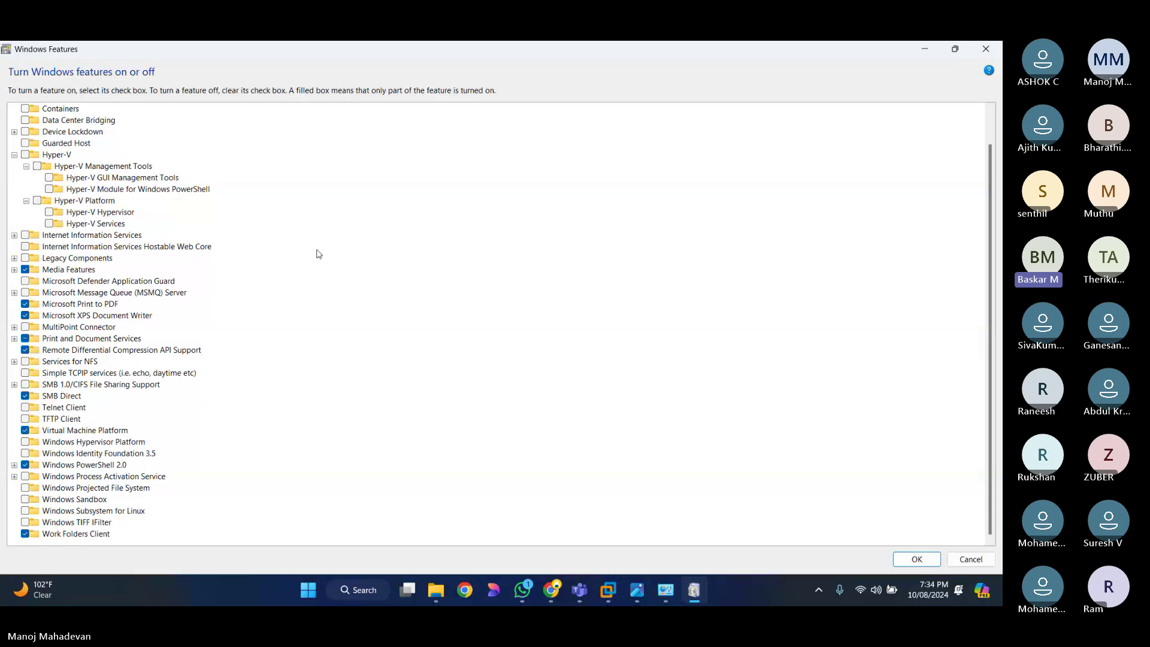
pyautogui.click(419, 430)
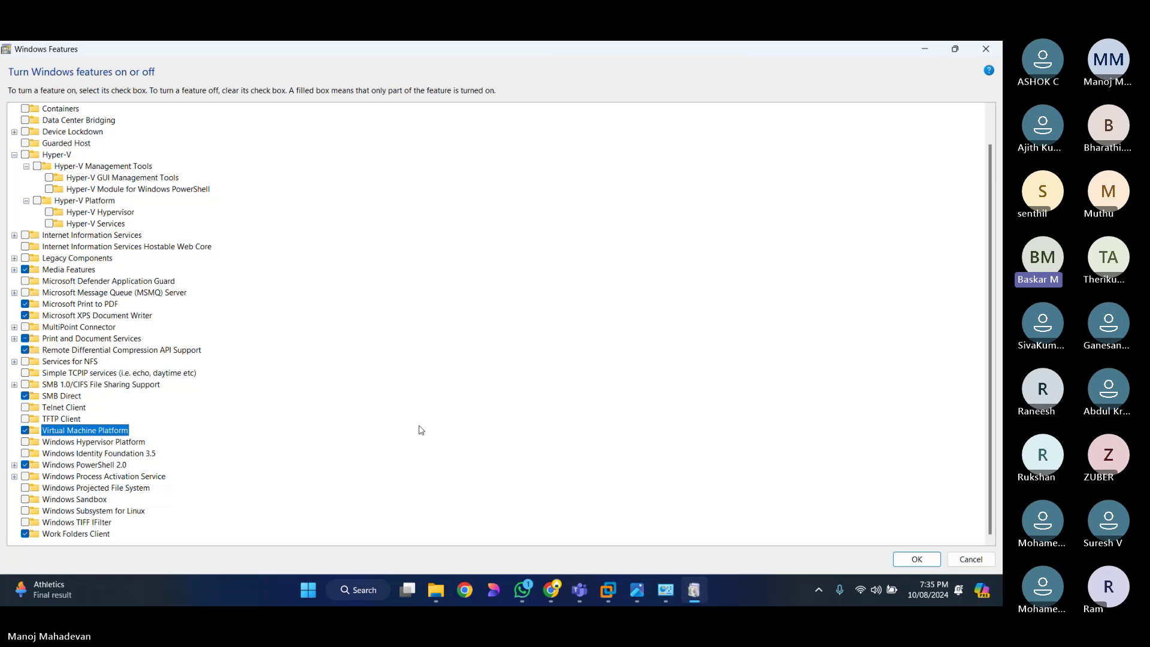
pyautogui.click(924, 50)
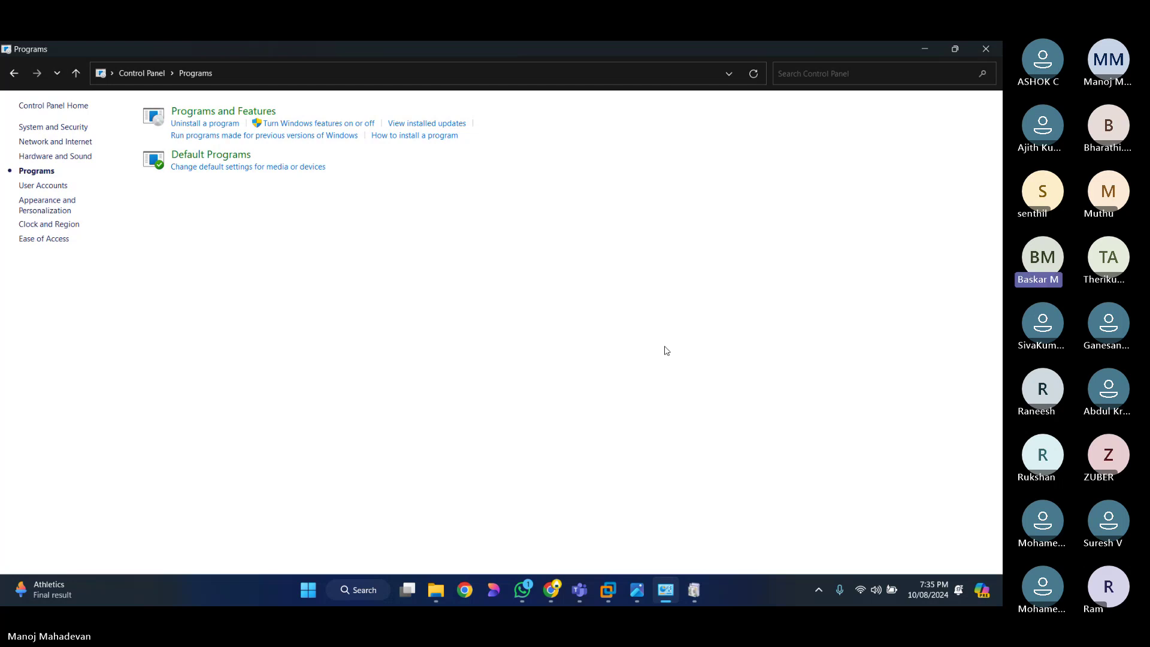
pyautogui.press('super')
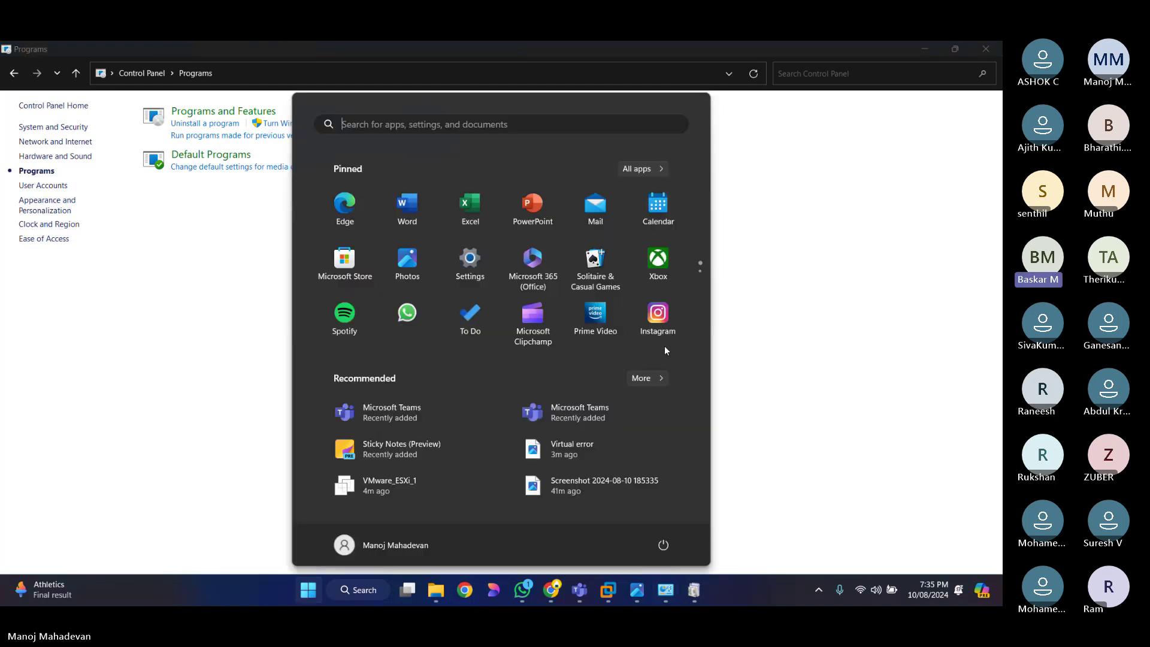
pyautogui.click(367, 591)
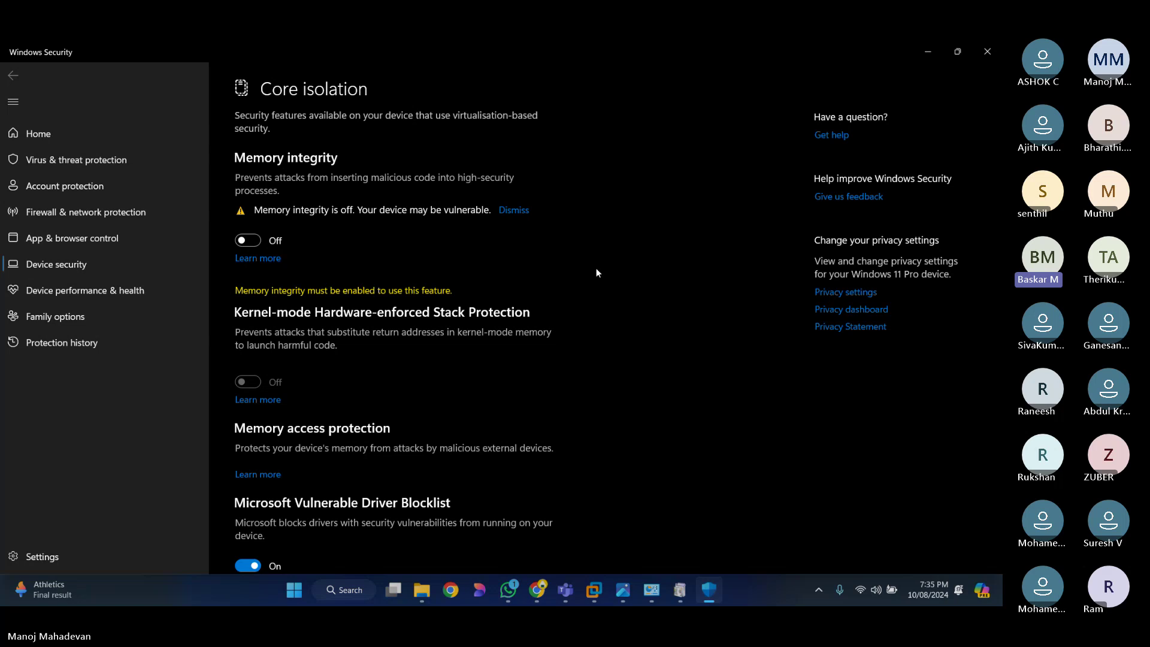
pyautogui.click(925, 55)
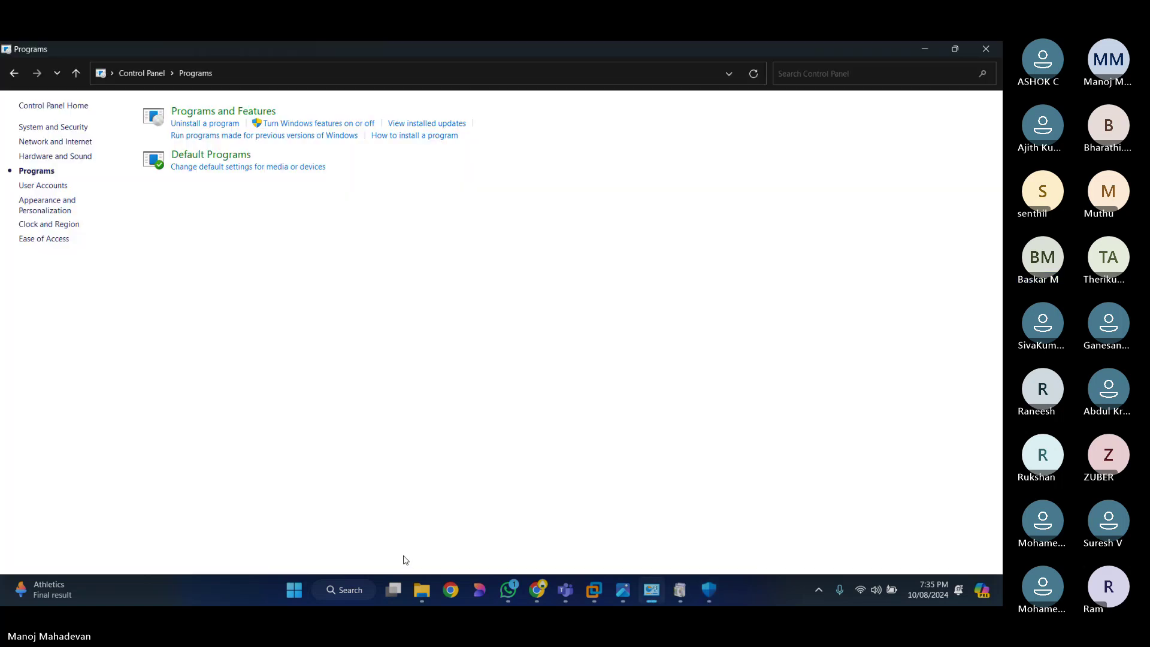
# Step: Search for cmd and run Command Prompt as administrator
pyautogui.press('super')
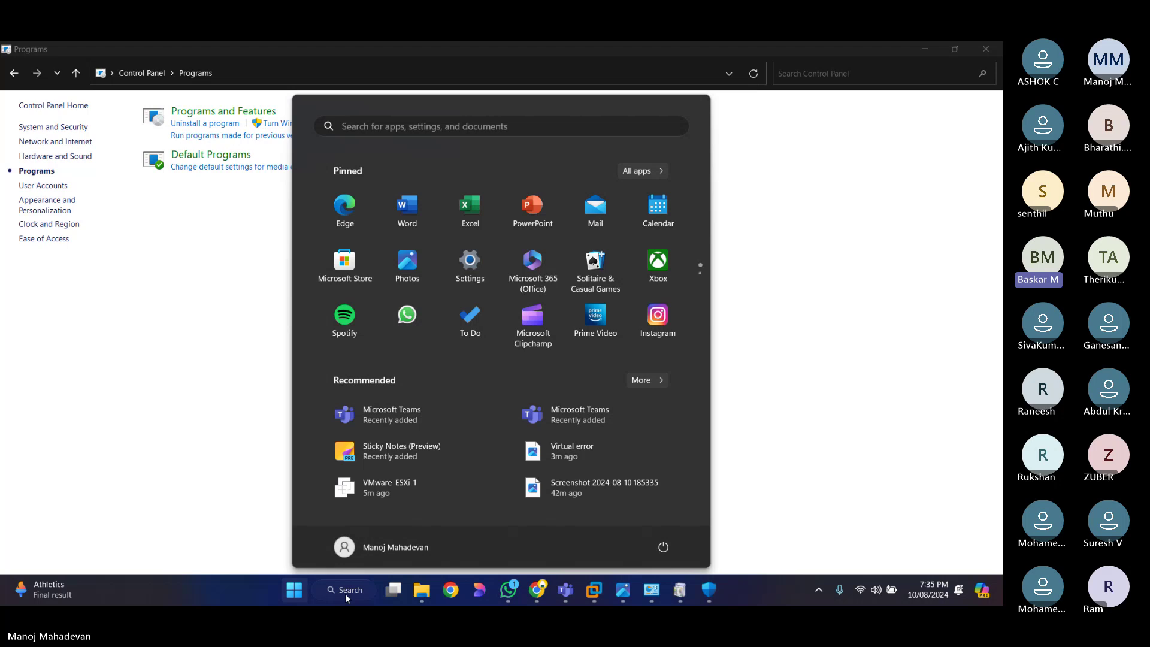
pyautogui.press('super+r')
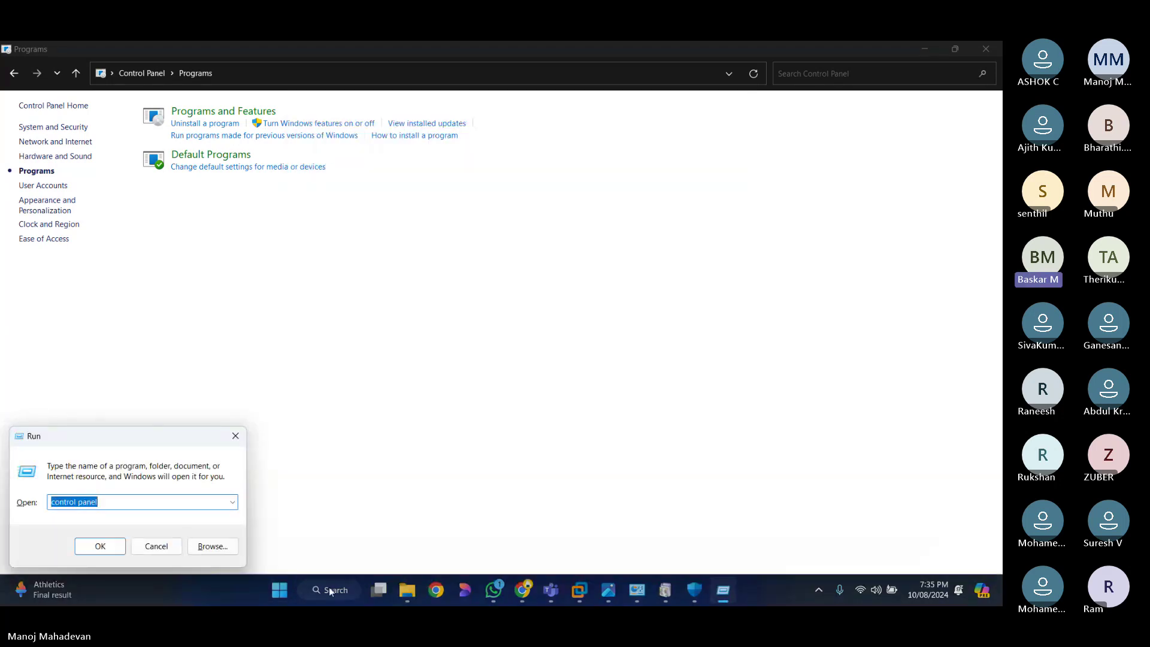
pyautogui.click(330, 591)
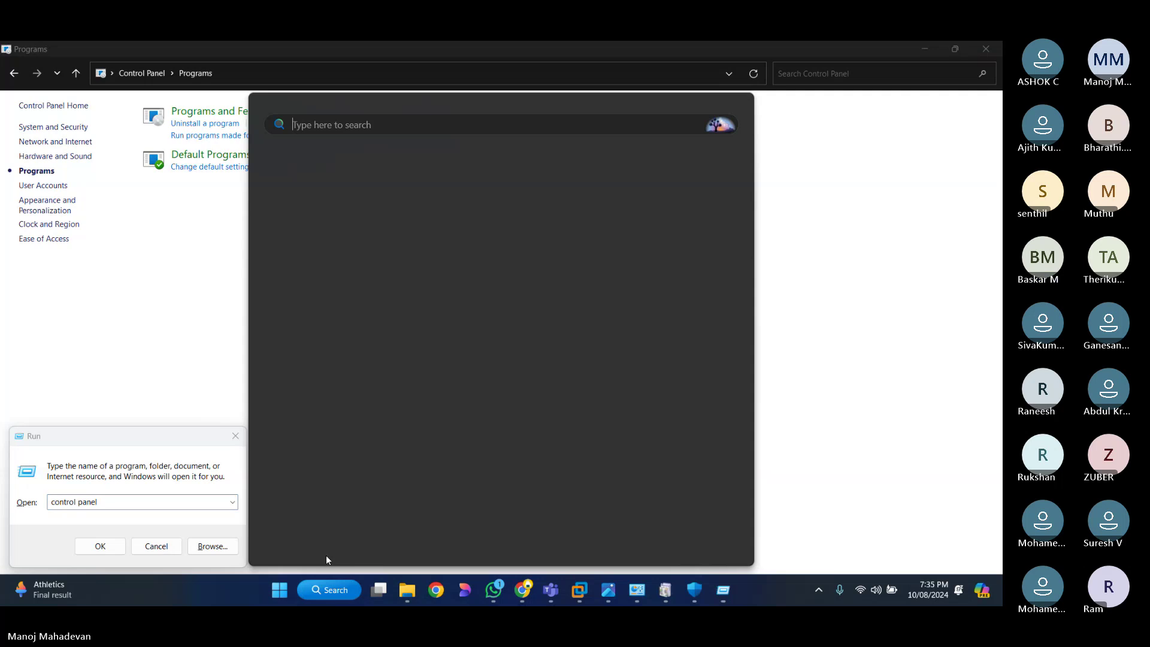
pyautogui.write('cm')
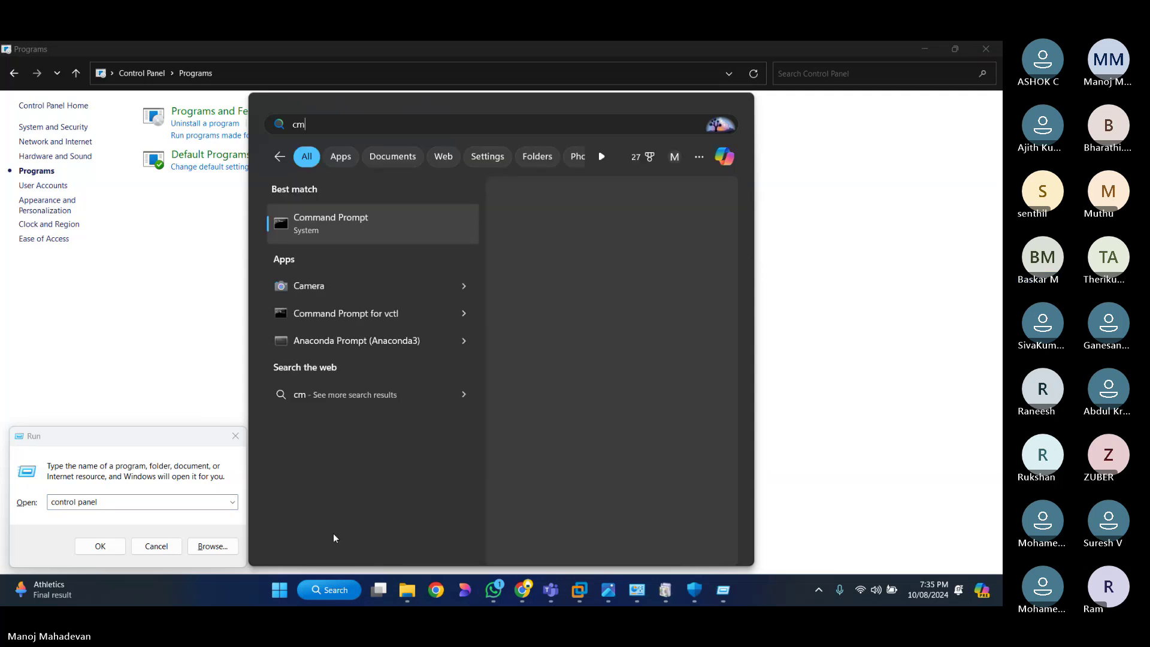
pyautogui.write('d')
pyautogui.rightClick(337, 217)
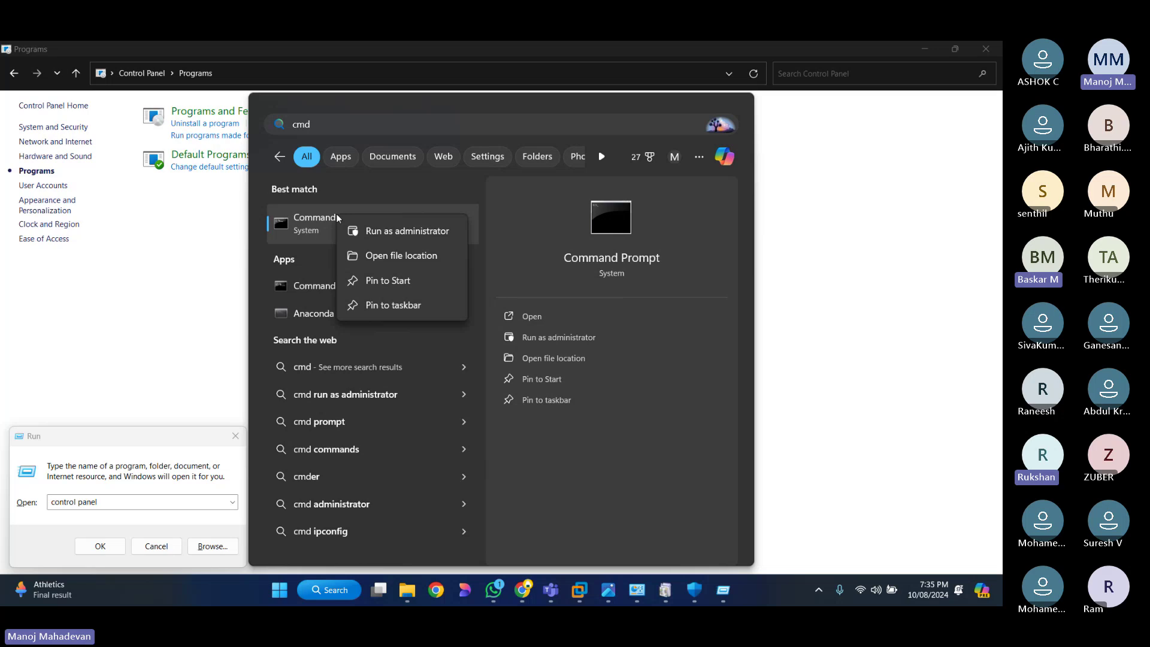
pyautogui.click(395, 231)
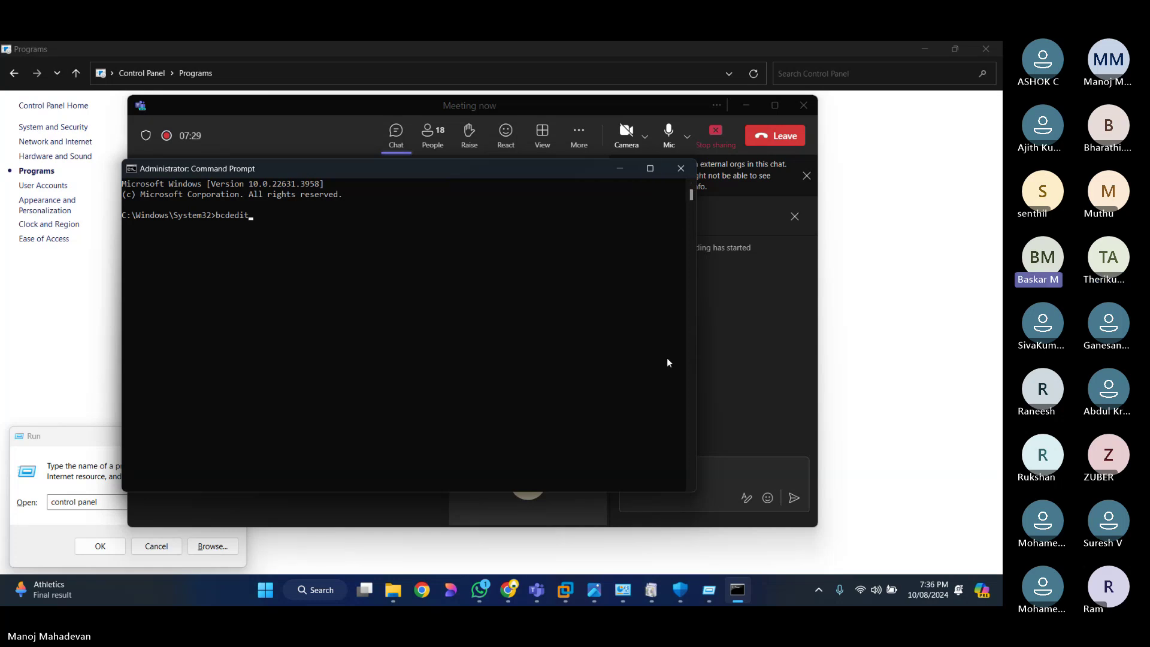
# Step: Switch to the Teams meeting window over the Administrator Command Prompt
pyautogui.click(397, 138)
# Step: Hide and then reopen the Teams Meeting chat panel
pyautogui.click(397, 139)
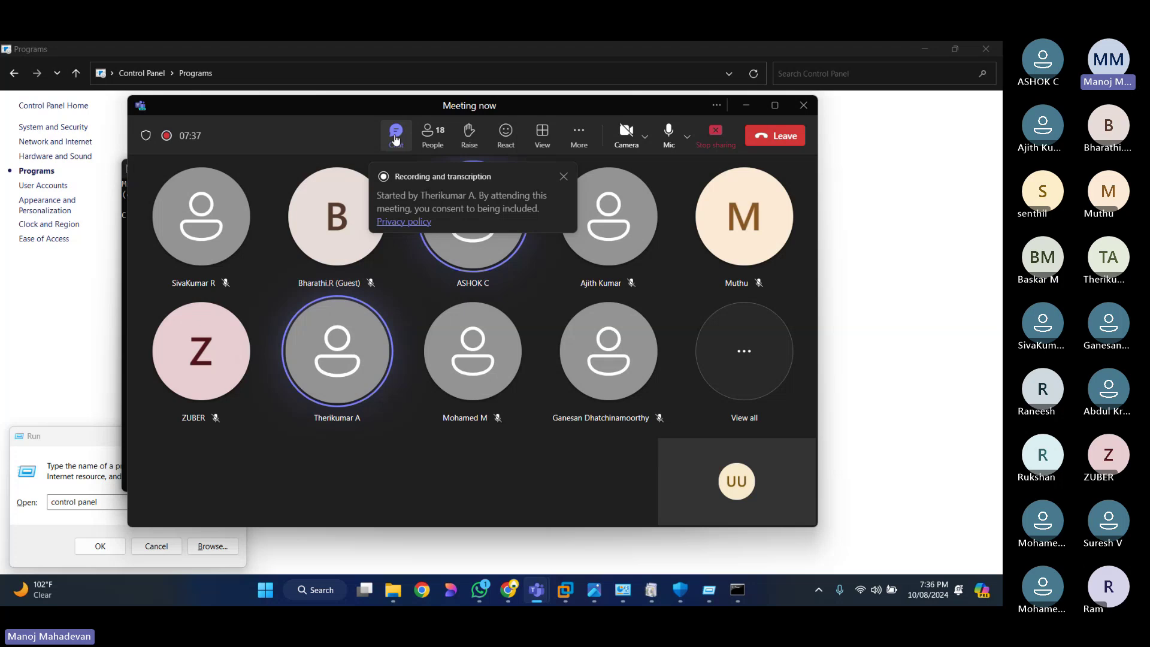
pyautogui.click(395, 139)
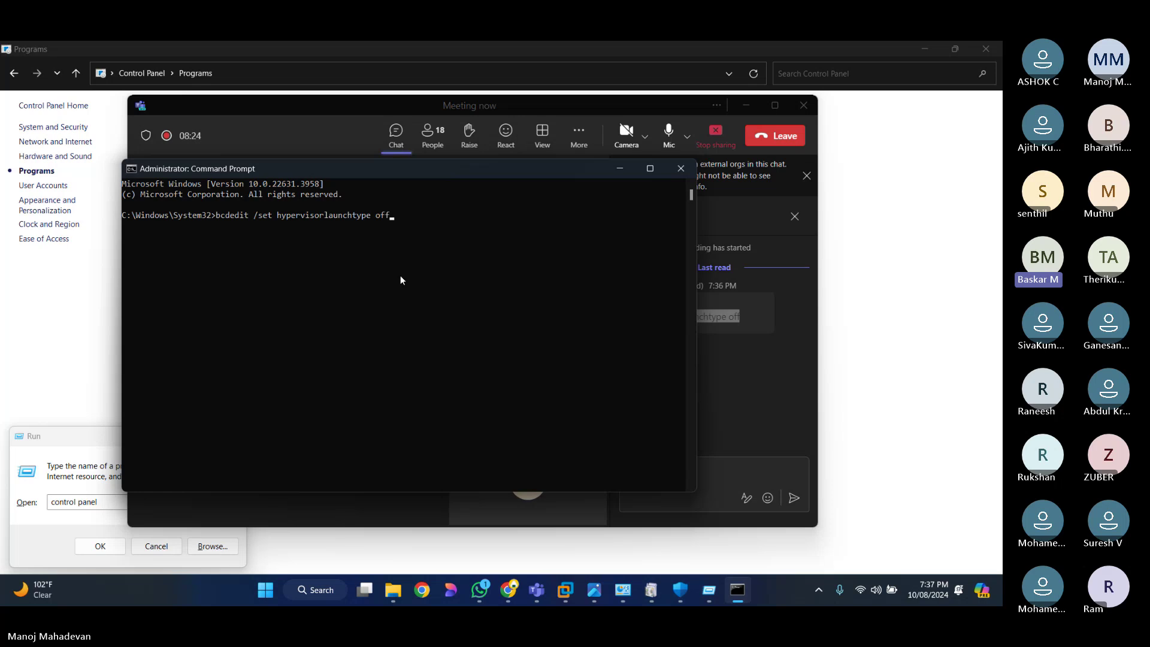
# Step: Erase the unrun bcdedit /set hypervisorlaunchtype off line and close the Command Prompt
pyautogui.press('BackSpace')
pyautogui.press('BackSpace')
pyautogui.press('BackSpace')
pyautogui.press('BackSpace')
pyautogui.press('BackSpace')
pyautogui.press('BackSpace')
pyautogui.press('BackSpace')
pyautogui.press('BackSpace')
pyautogui.press('BackSpace')
pyautogui.press('BackSpace')
pyautogui.press('BackSpace')
pyautogui.press('BackSpace')
pyautogui.press('BackSpace')
pyautogui.press('BackSpace')
pyautogui.press('BackSpace')
pyautogui.press('BackSpace')
pyautogui.press('BackSpace')
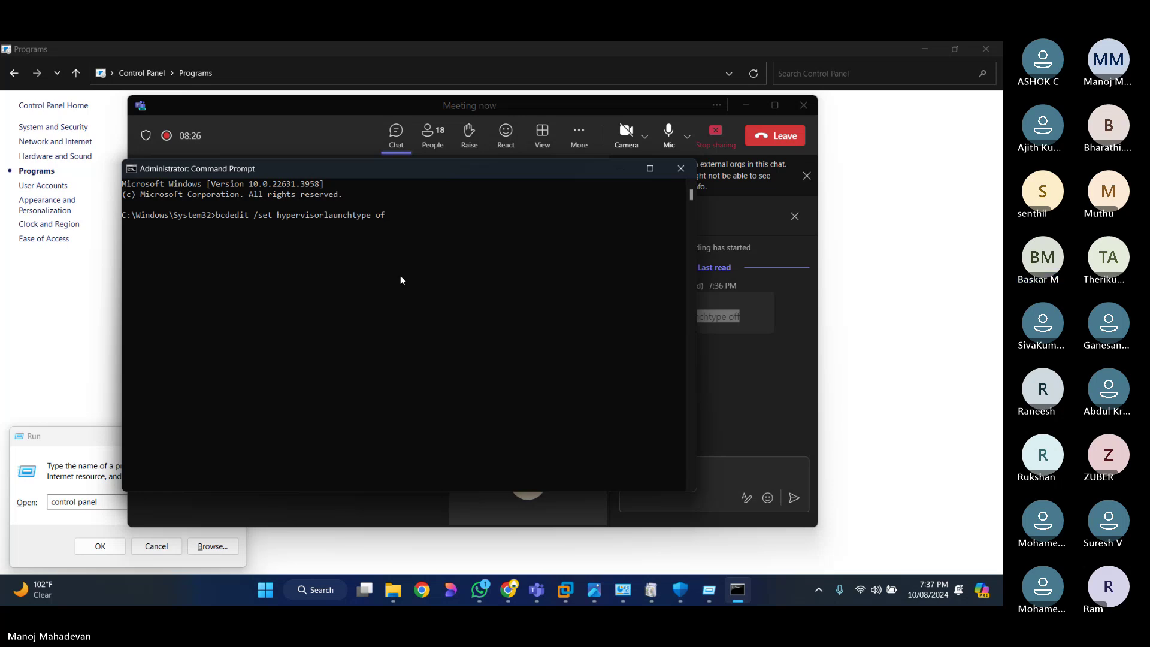
pyautogui.press('BackSpace')
pyautogui.press('BackSpace')
pyautogui.press('BackSpace')
pyautogui.press('BackSpace')
pyautogui.press('BackSpace')
pyautogui.press('BackSpace')
pyautogui.press('BackSpace')
pyautogui.press('BackSpace')
pyautogui.press('BackSpace')
pyautogui.press('BackSpace')
pyautogui.press('BackSpace')
pyautogui.press('BackSpace')
pyautogui.press('BackSpace')
pyautogui.press('BackSpace')
pyautogui.press('BackSpace')
pyautogui.press('BackSpace')
pyautogui.press('BackSpace')
pyautogui.press('BackSpace')
pyautogui.press('BackSpace')
pyautogui.press('BackSpace')
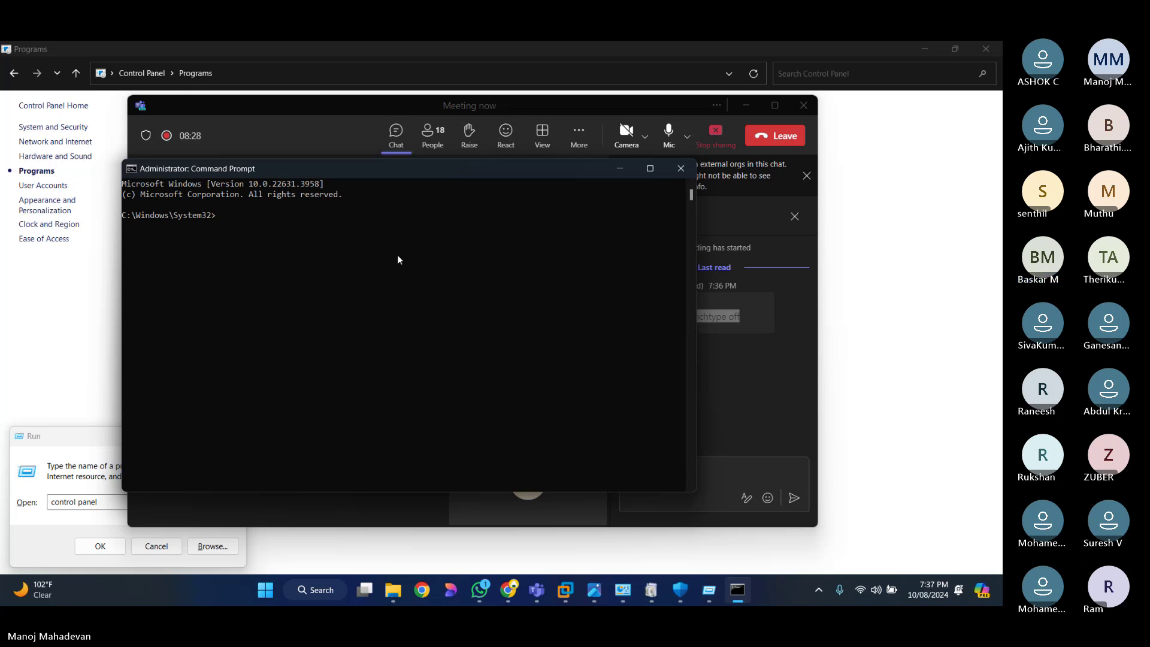
pyautogui.click(687, 174)
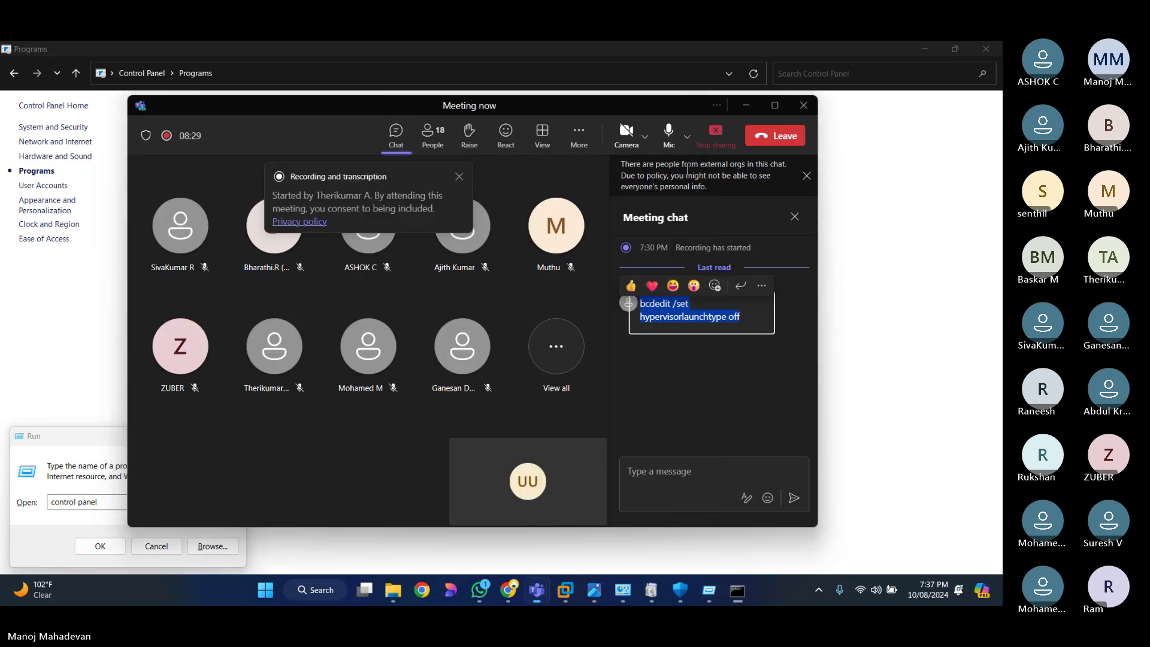
# Step: Search 'system' and launch System Information from the best match
pyautogui.click(340, 590)
pyautogui.write('system Information')
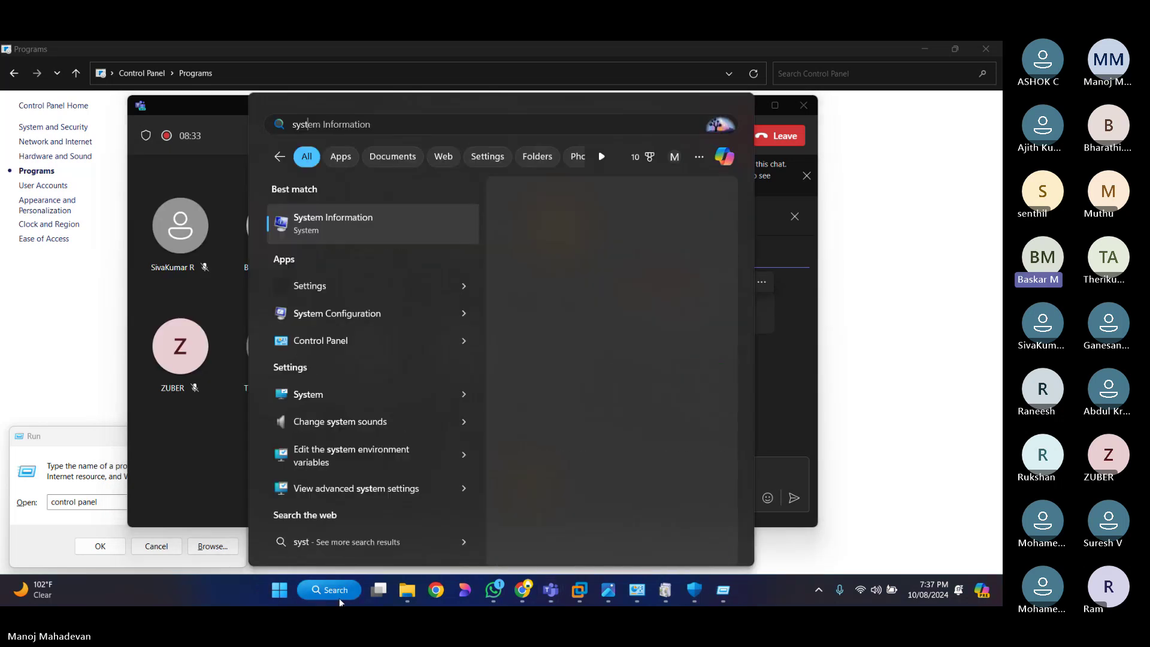
pyautogui.click(341, 227)
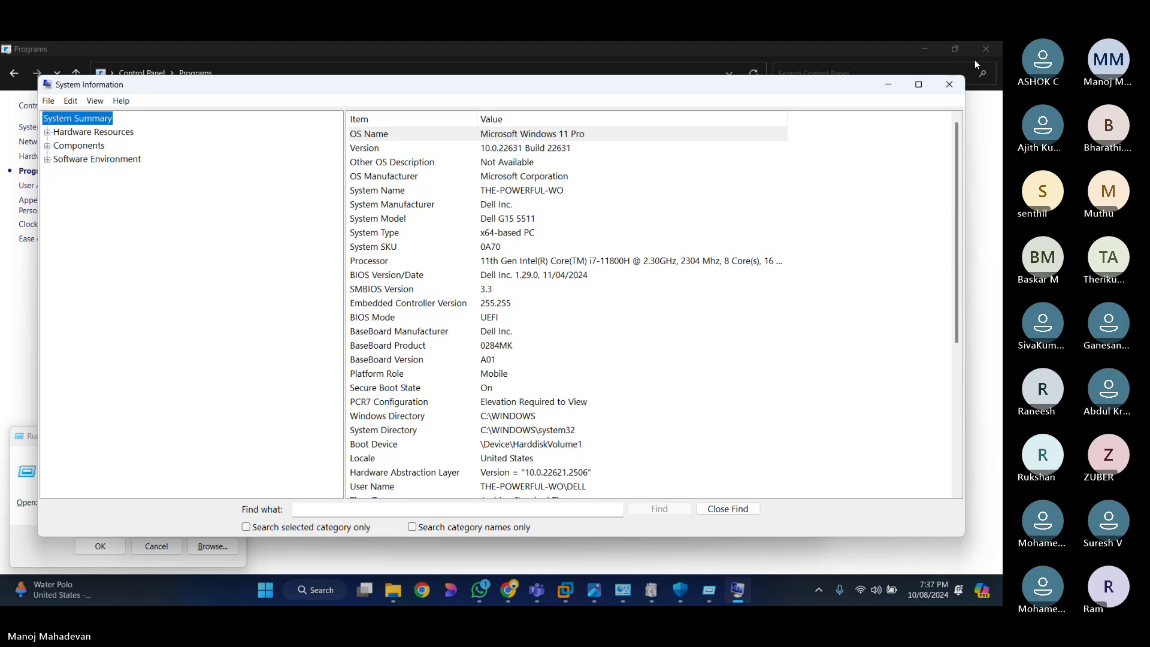
# Step: Maximise System Information, confirm Virtualization-based security is Not enabled, and close the window
pyautogui.press('super+Up')
pyautogui.scroll(-5, 772, 485)
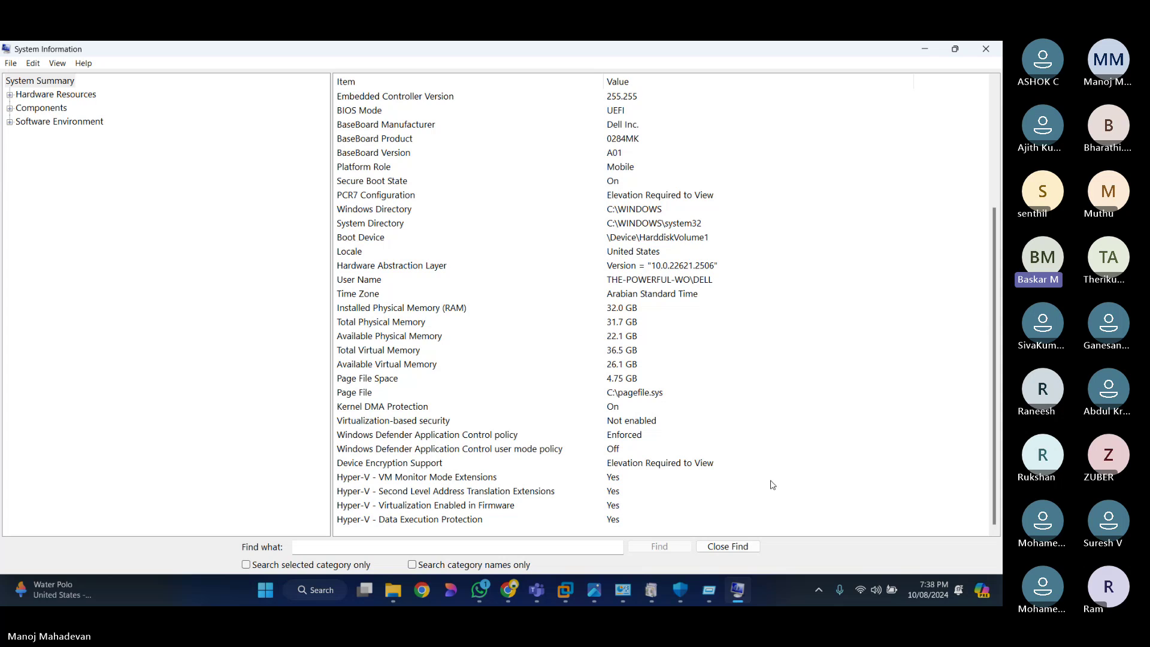
pyautogui.click(461, 424)
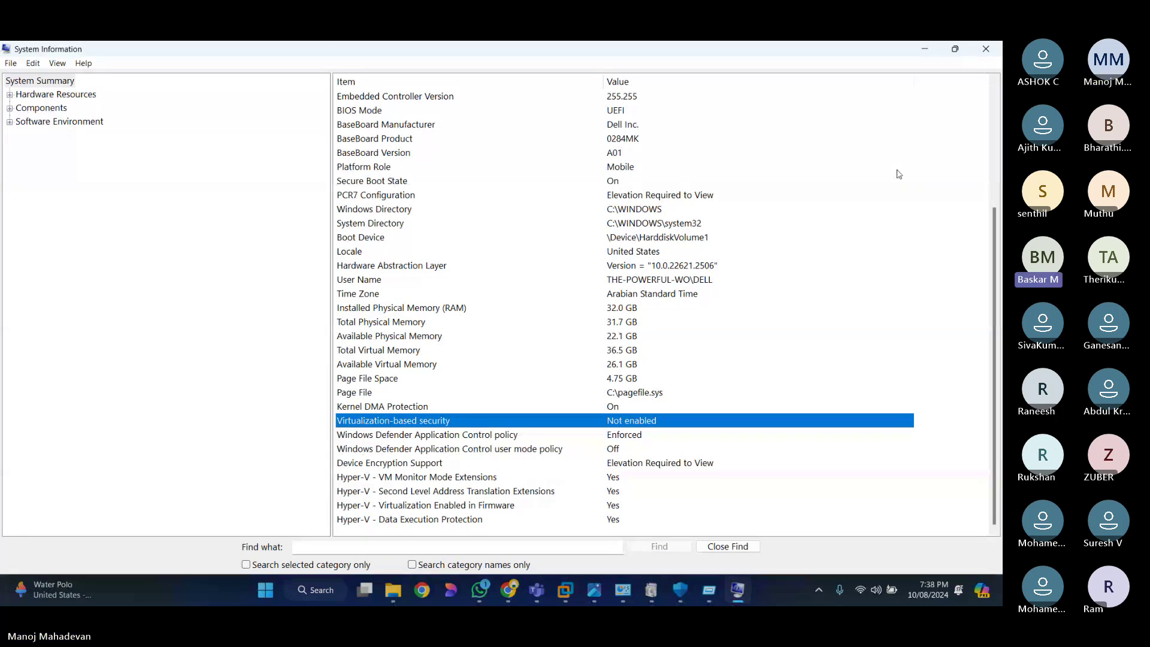
pyautogui.click(984, 51)
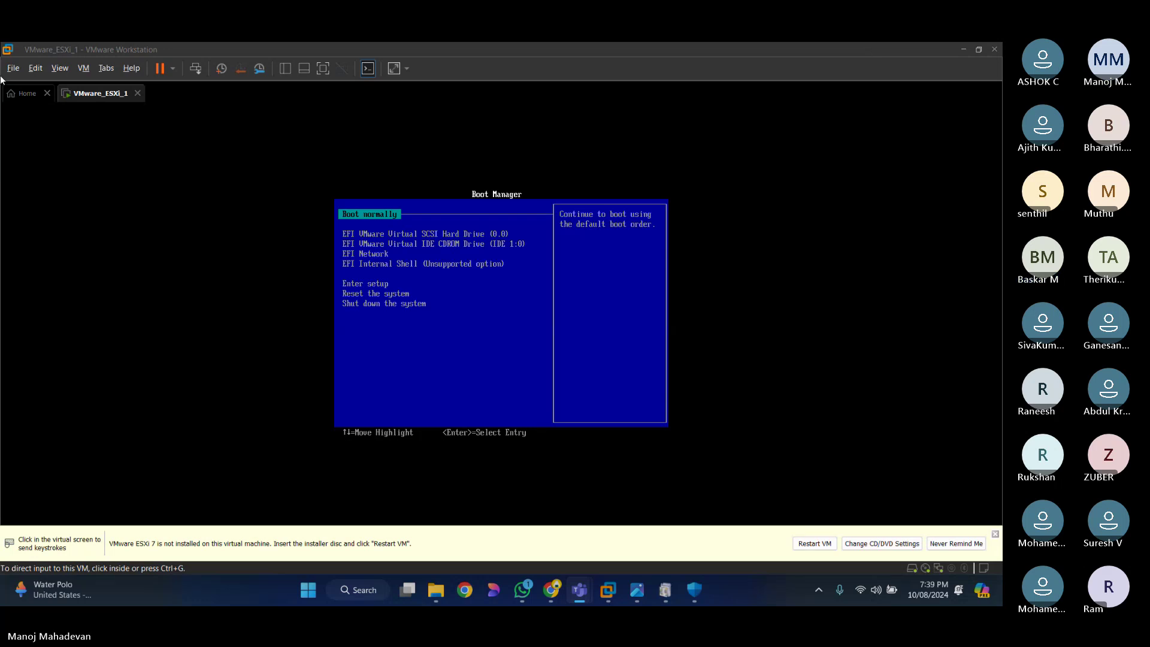
# Step: Restart the VMware_ESXi_1 guest from the power menu and confirm the restart
pyautogui.click(173, 68)
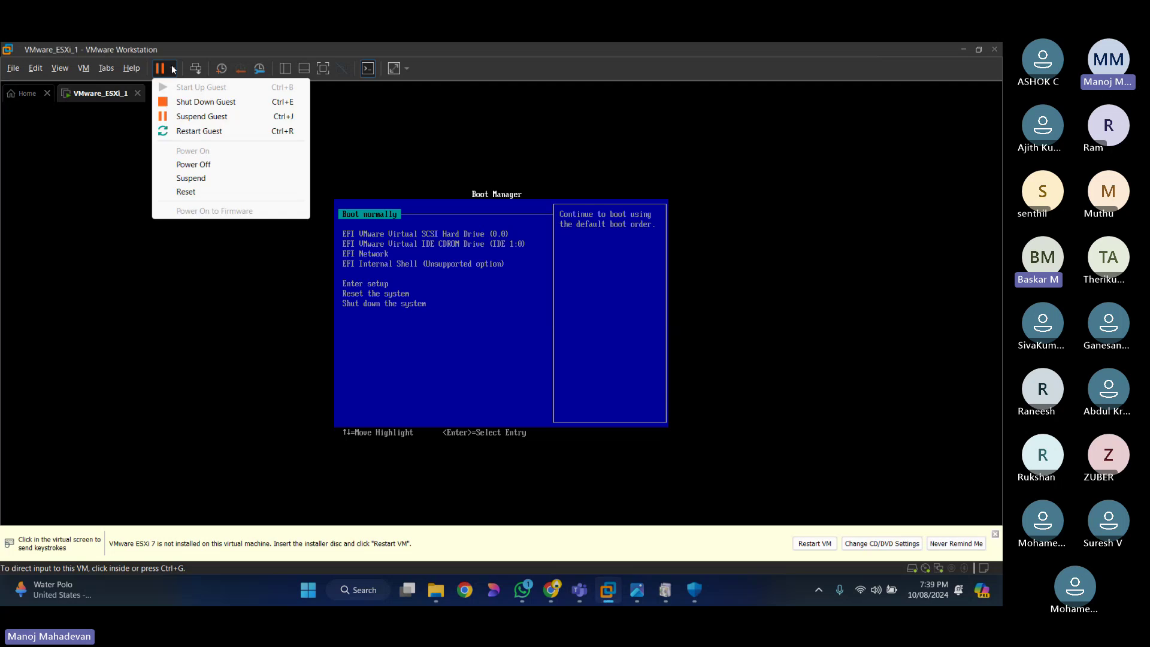
pyautogui.click(201, 131)
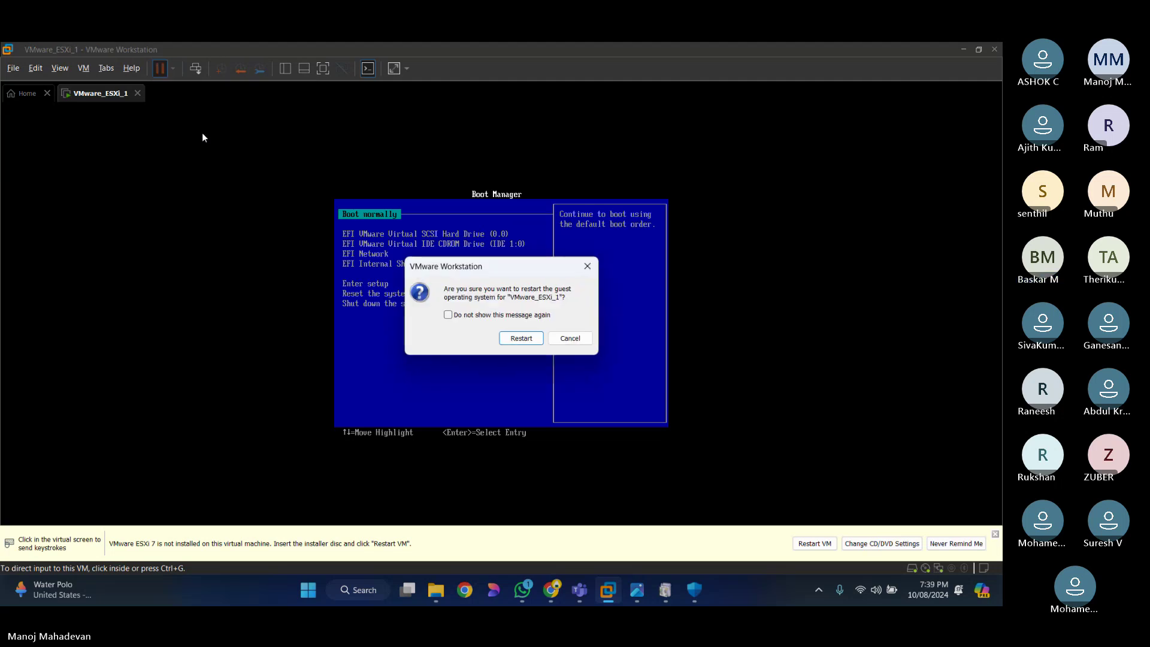
pyautogui.click(521, 338)
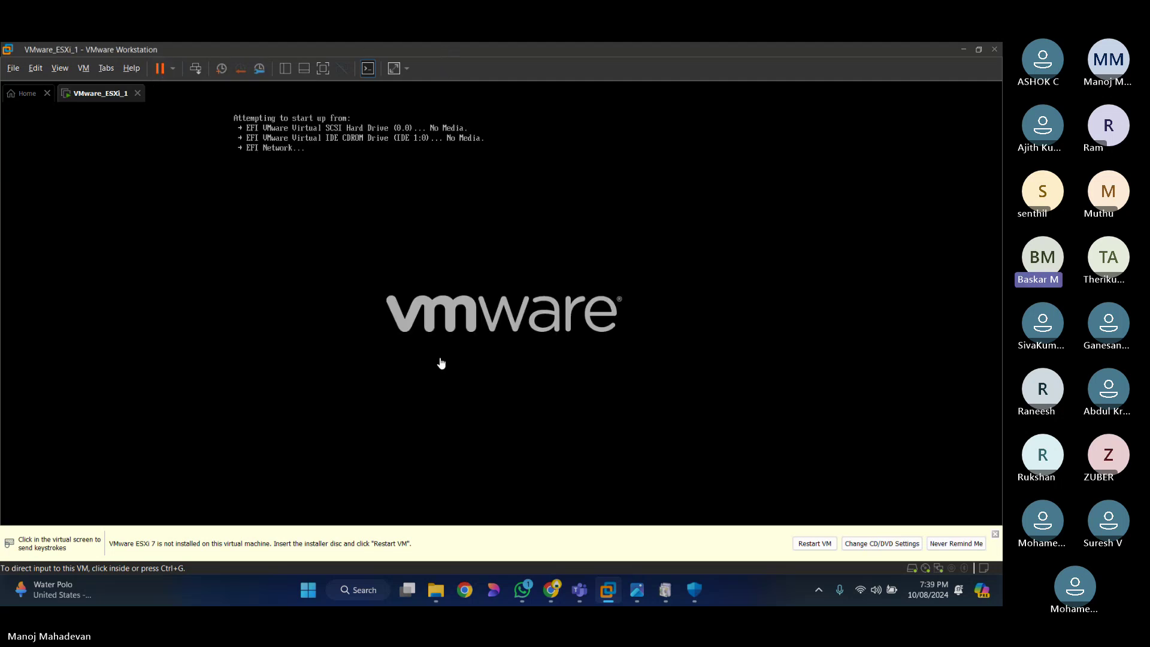
pyautogui.click(351, 374)
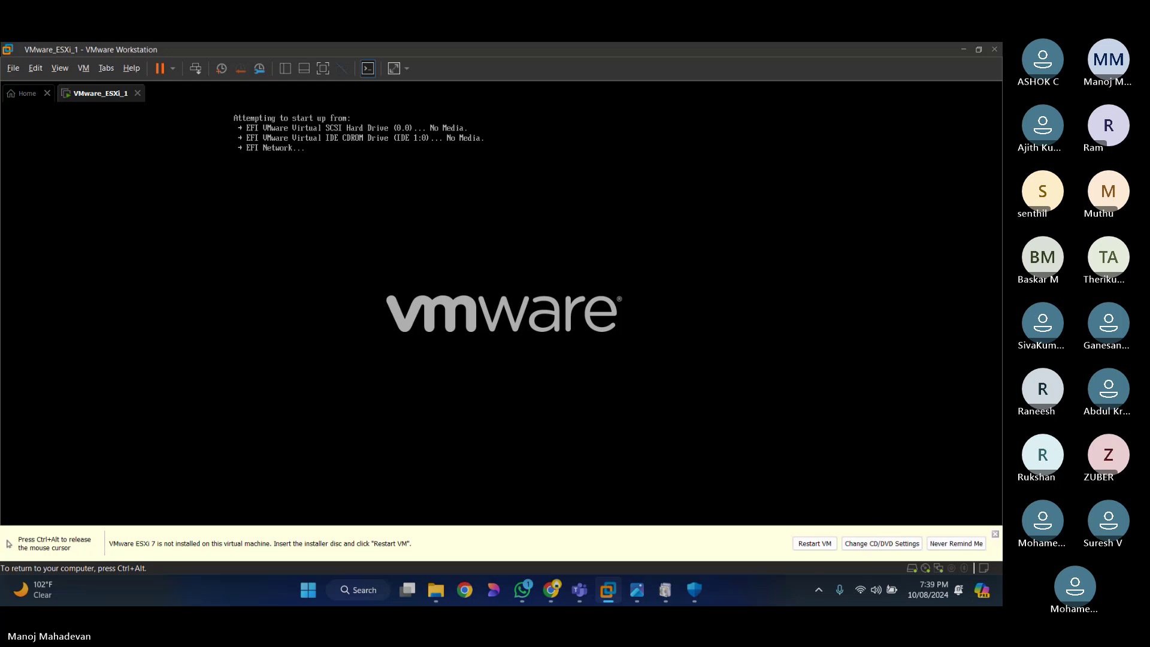
# Step: Release the console with Ctrl+Alt and shut down the guest so it is powered off
pyautogui.hotkey('ctrl', 'alt')
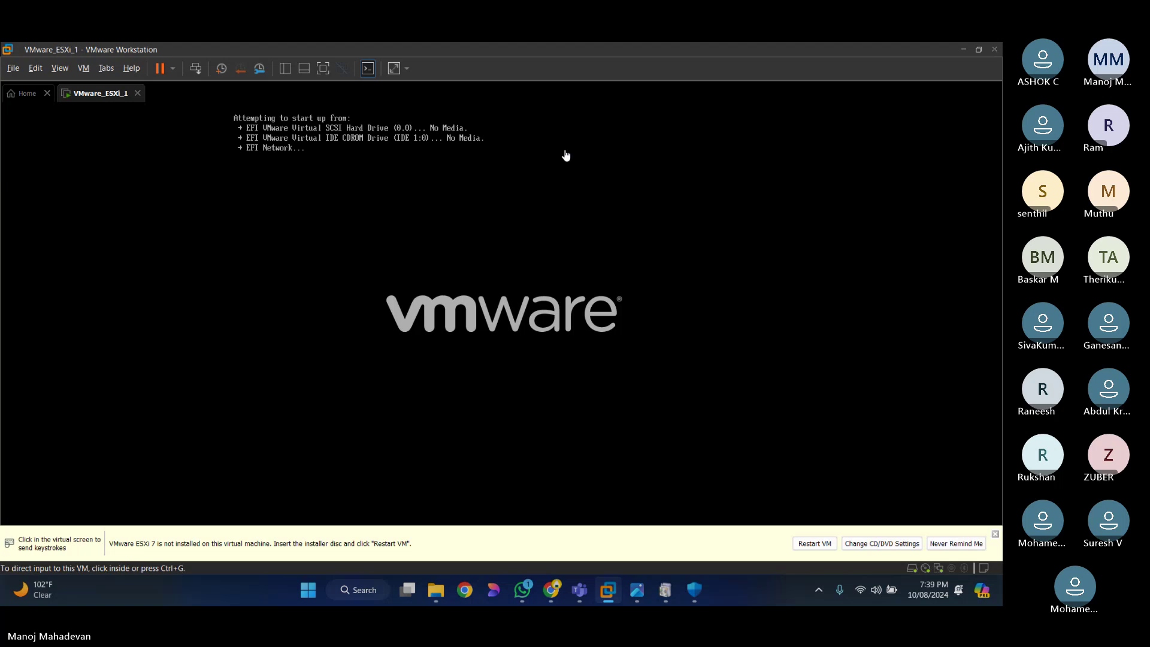
pyautogui.click(173, 68)
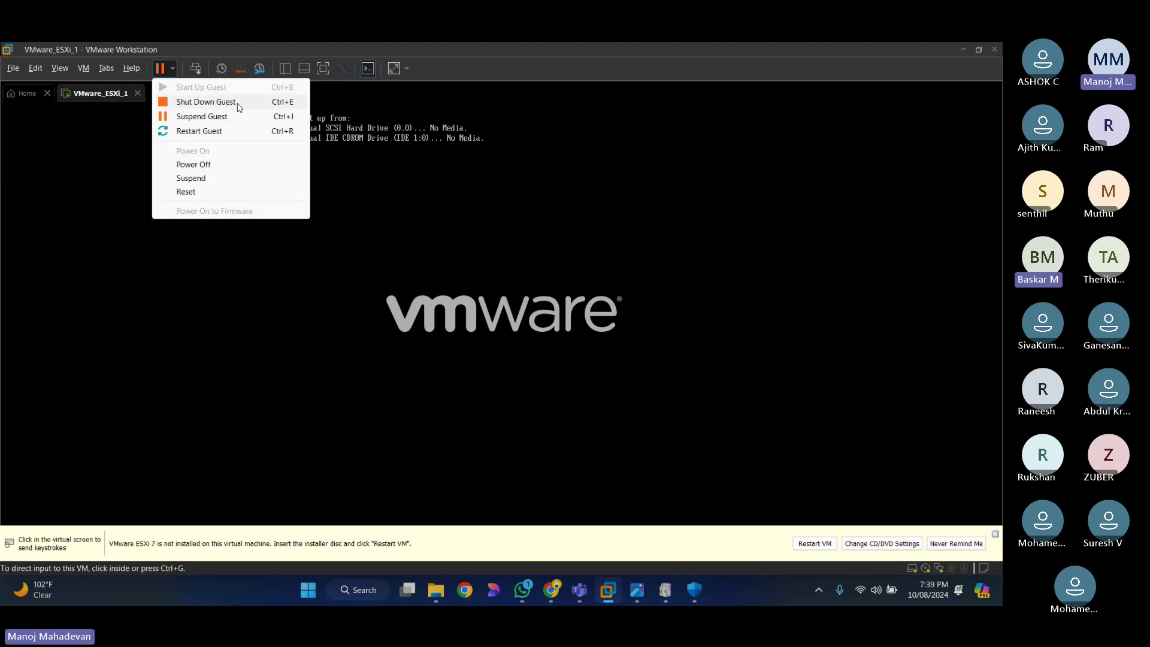
pyautogui.click(238, 105)
pyautogui.click(523, 338)
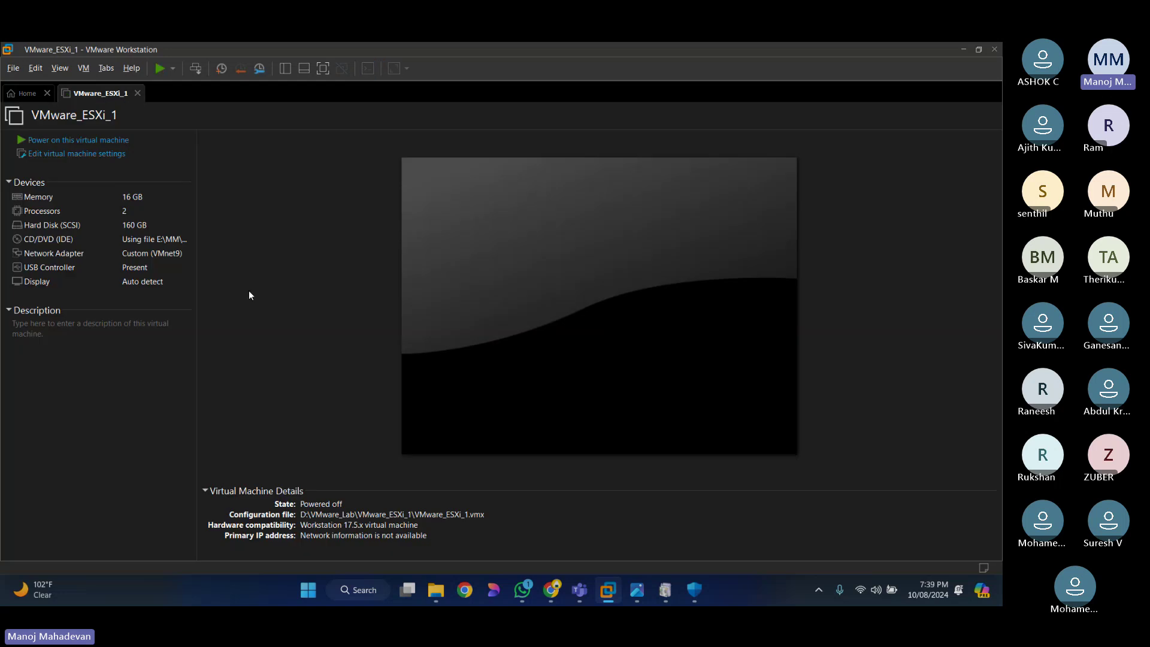
# Step: Power on the ESXi VM and let it boot until it finds no disk or CD media
pyautogui.click(105, 142)
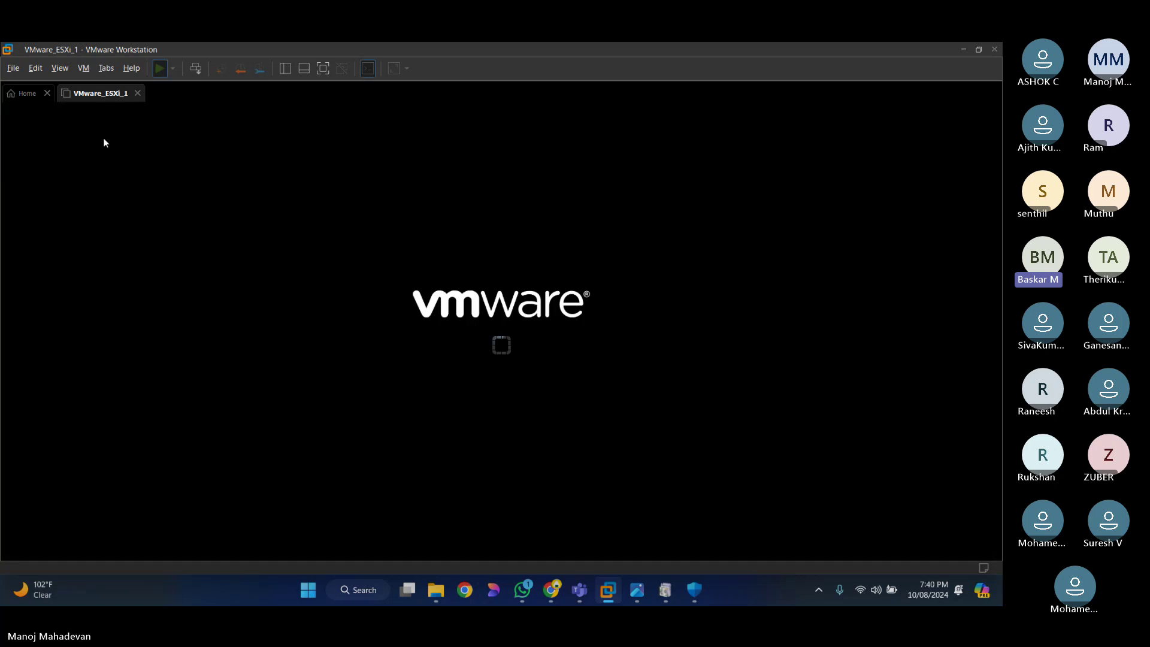
pyautogui.click(469, 355)
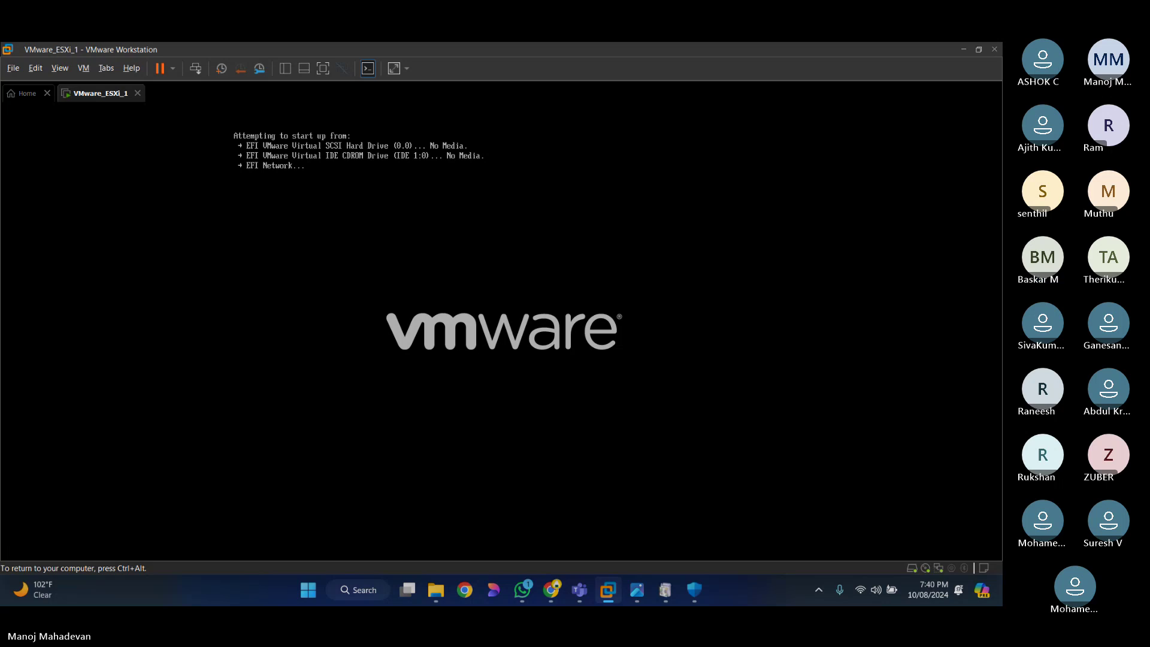
pyautogui.hotkey('ctrl', 'alt')
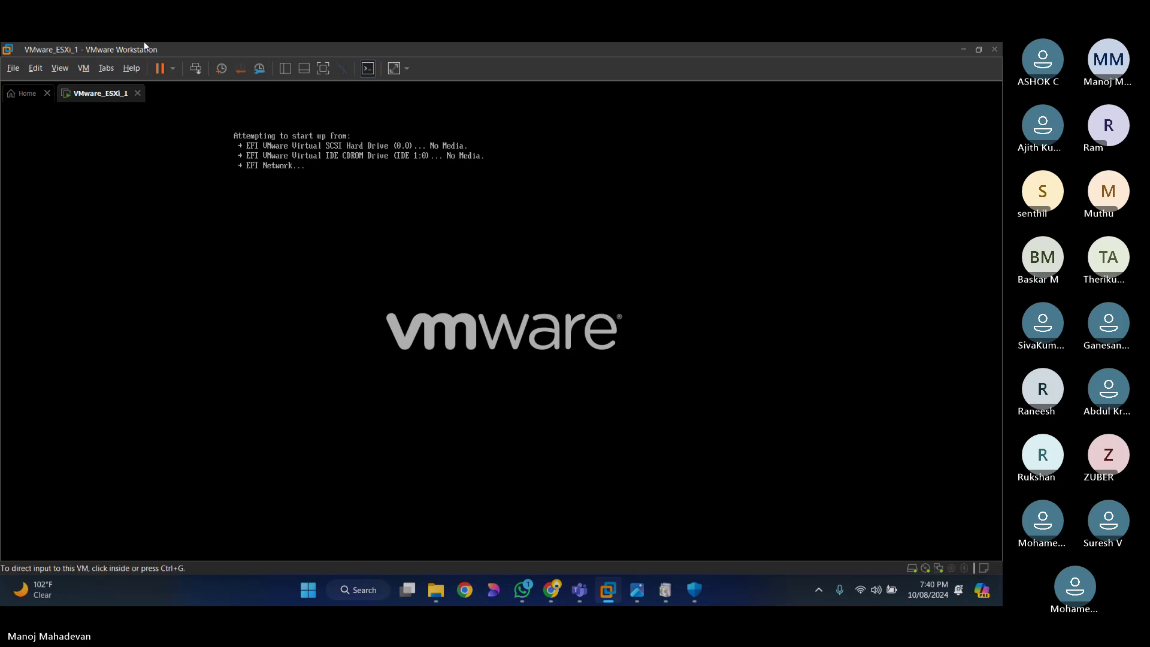
# Step: Shut down the ESXi guest again from the power menu and confirm
pyautogui.click(172, 68)
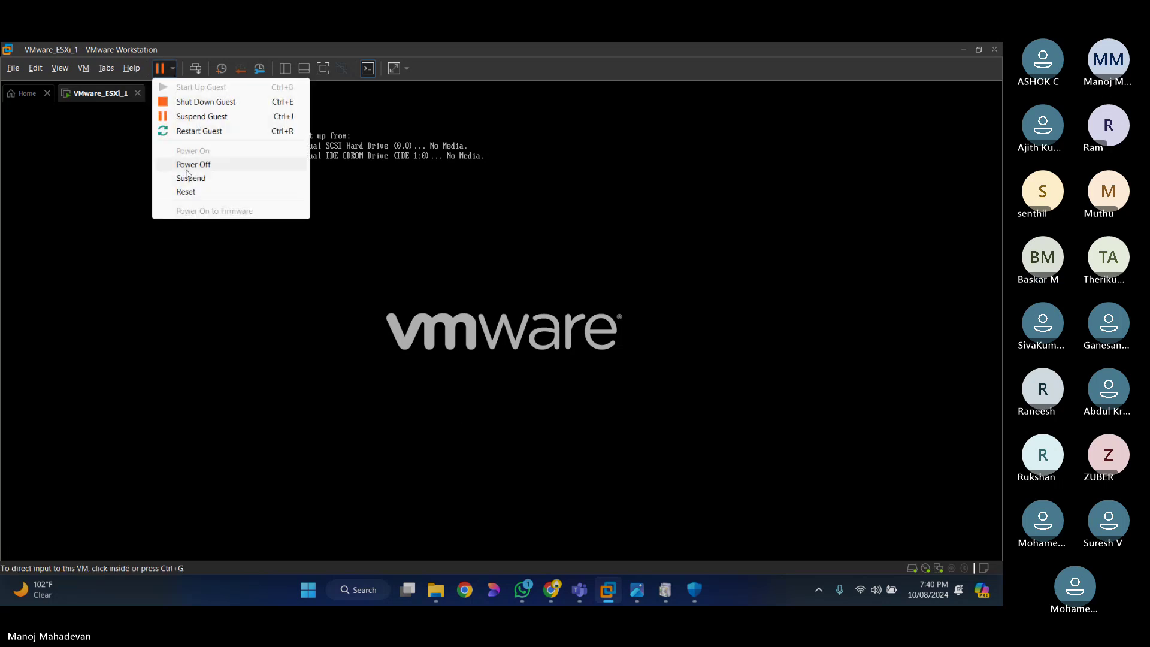
pyautogui.click(250, 103)
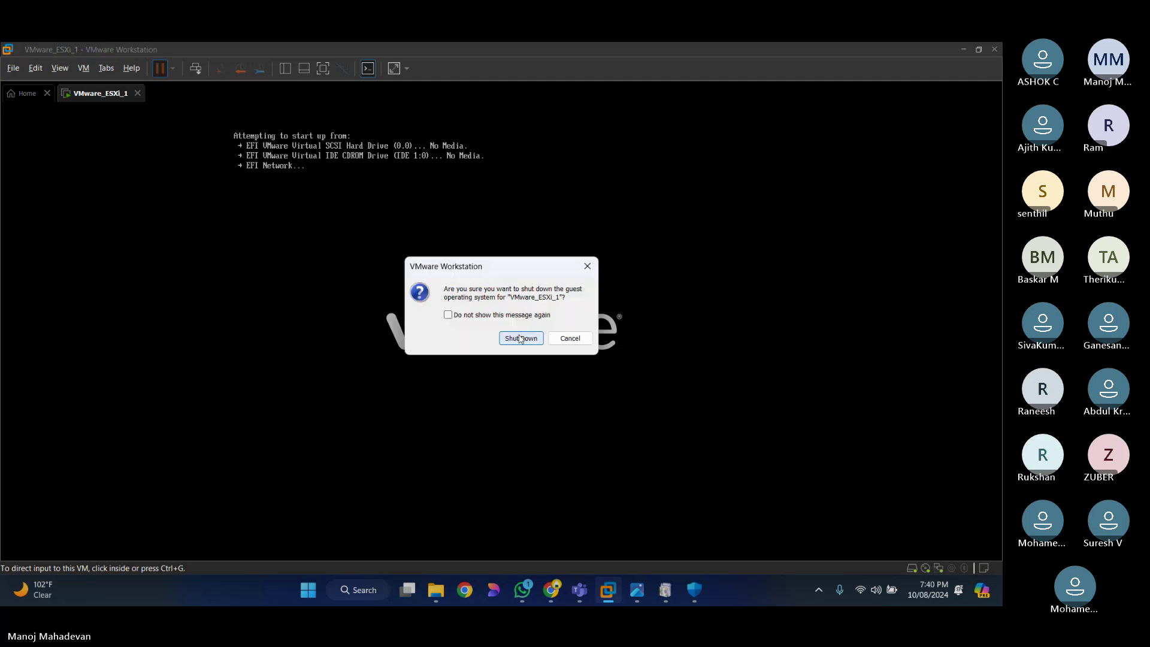
pyautogui.click(514, 341)
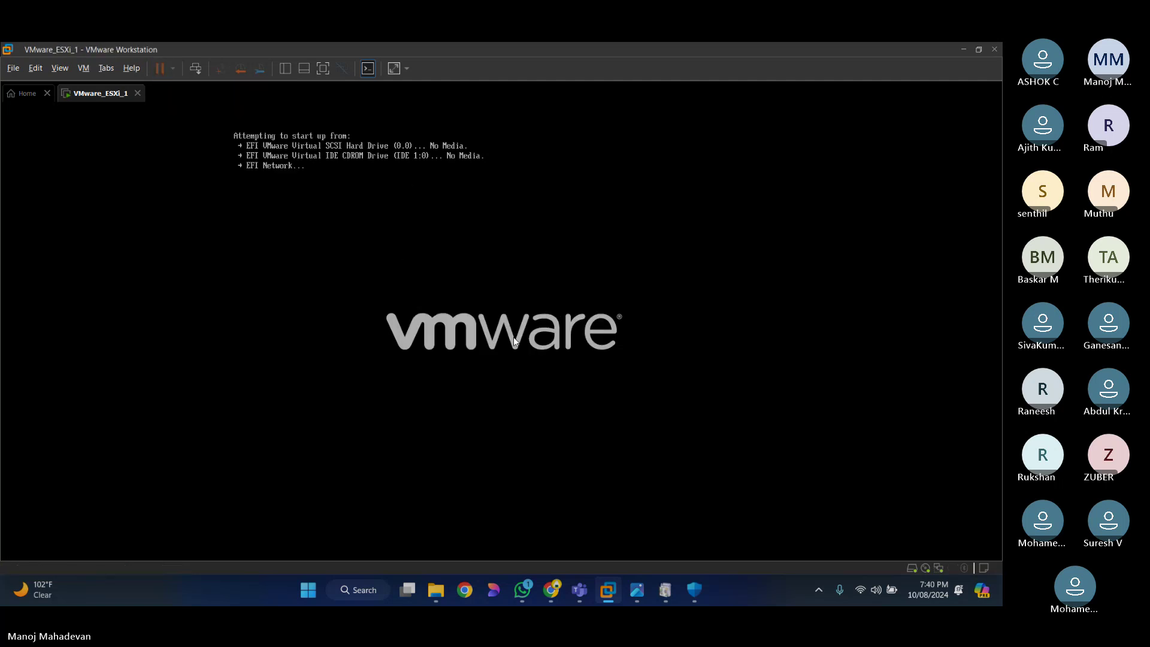
pyautogui.click(485, 353)
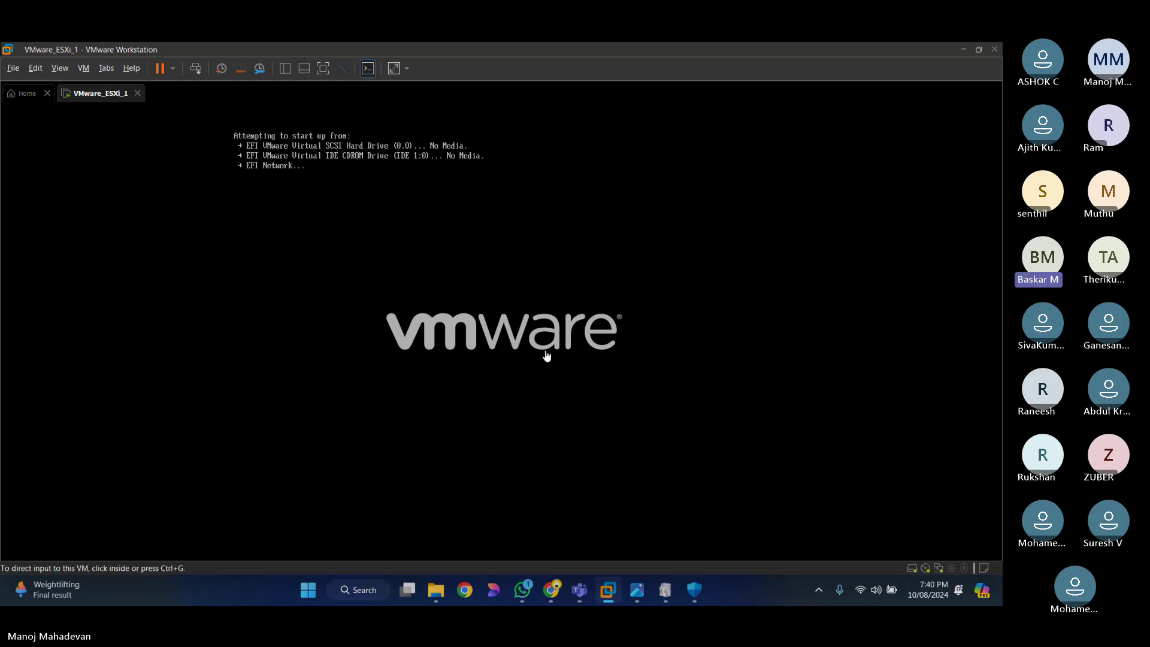
pyautogui.hotkey('ctrl', 'alt')
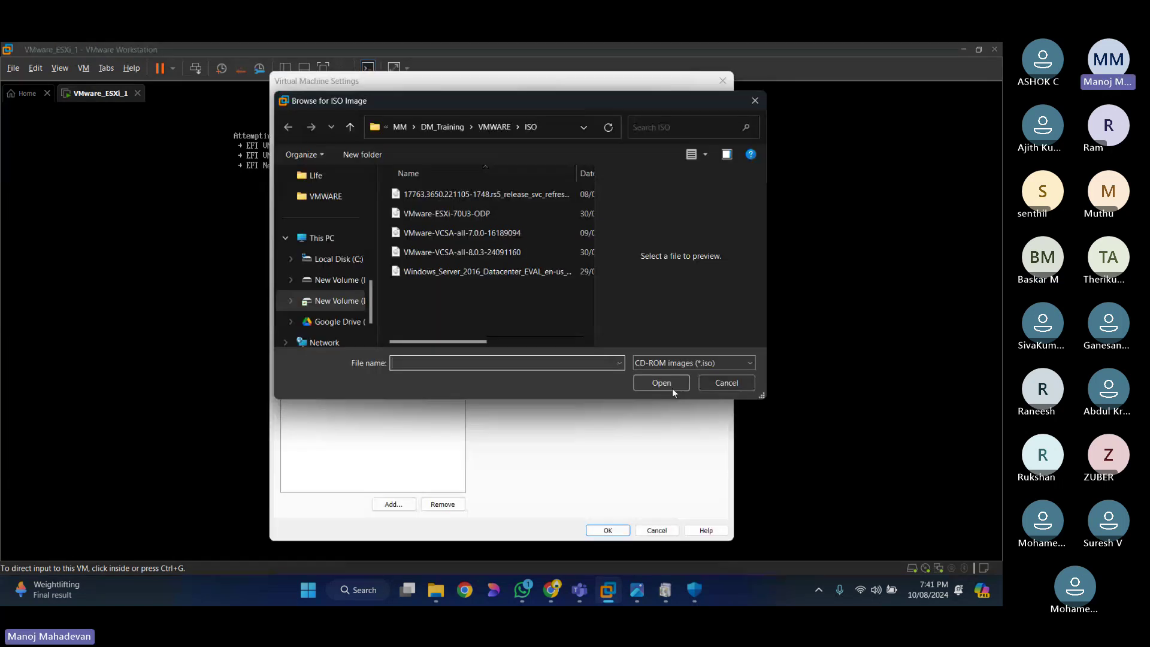
# Step: Choose the VMware-ESXi-70U3-ODP ISO for the CD/DVD drive and save the VM settings with OK
pyautogui.click(476, 219)
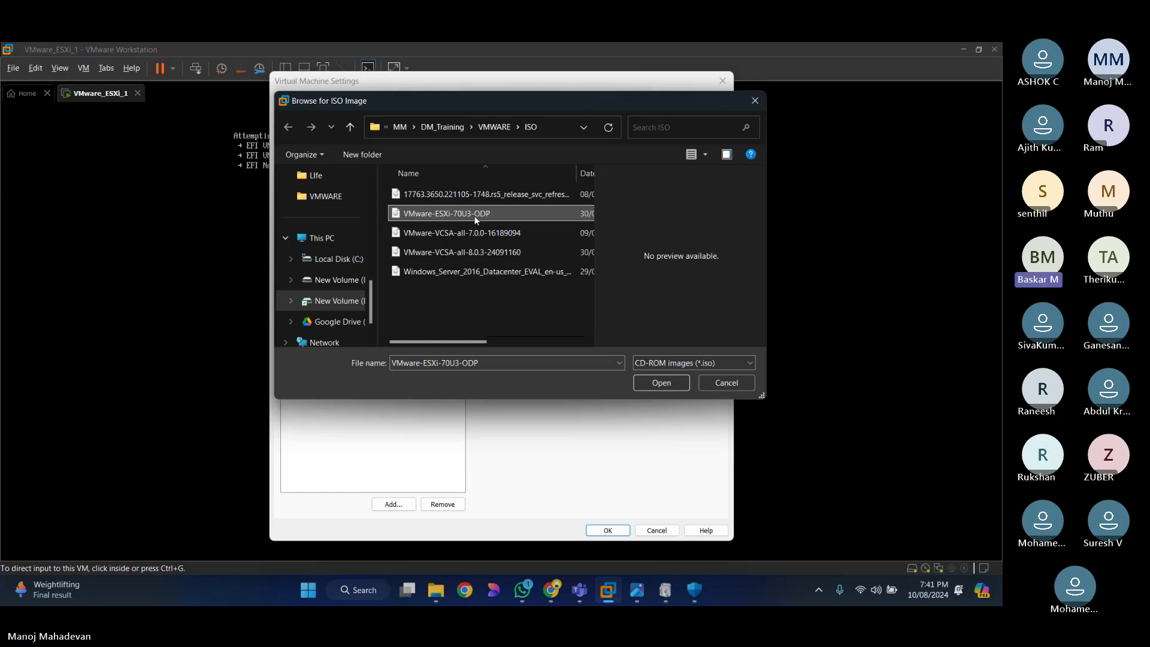
pyautogui.doubleClick(476, 218)
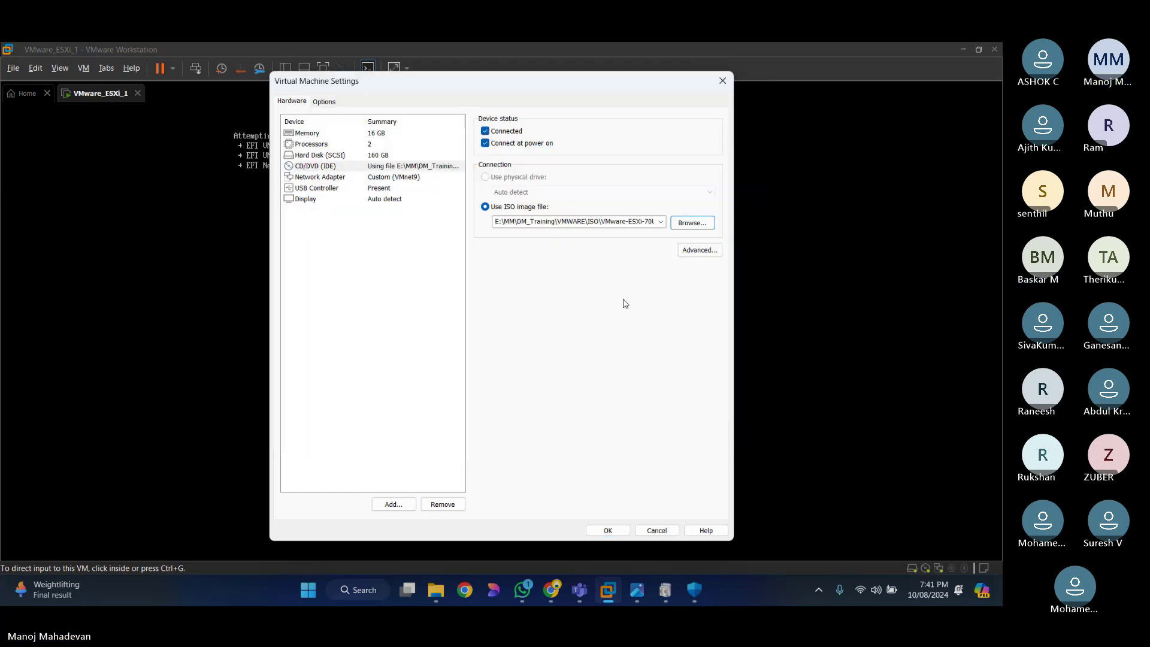
pyautogui.click(608, 531)
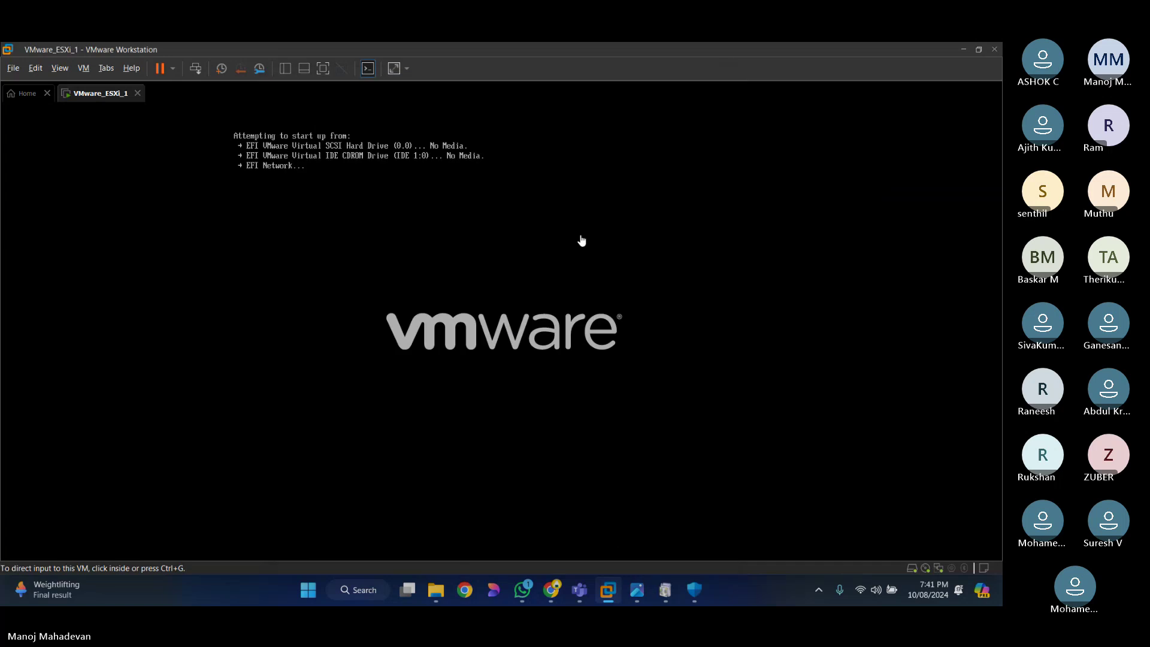
# Step: Shut down the ESXi guest, confirm, and power the VM back on
pyautogui.click(172, 69)
pyautogui.click(206, 102)
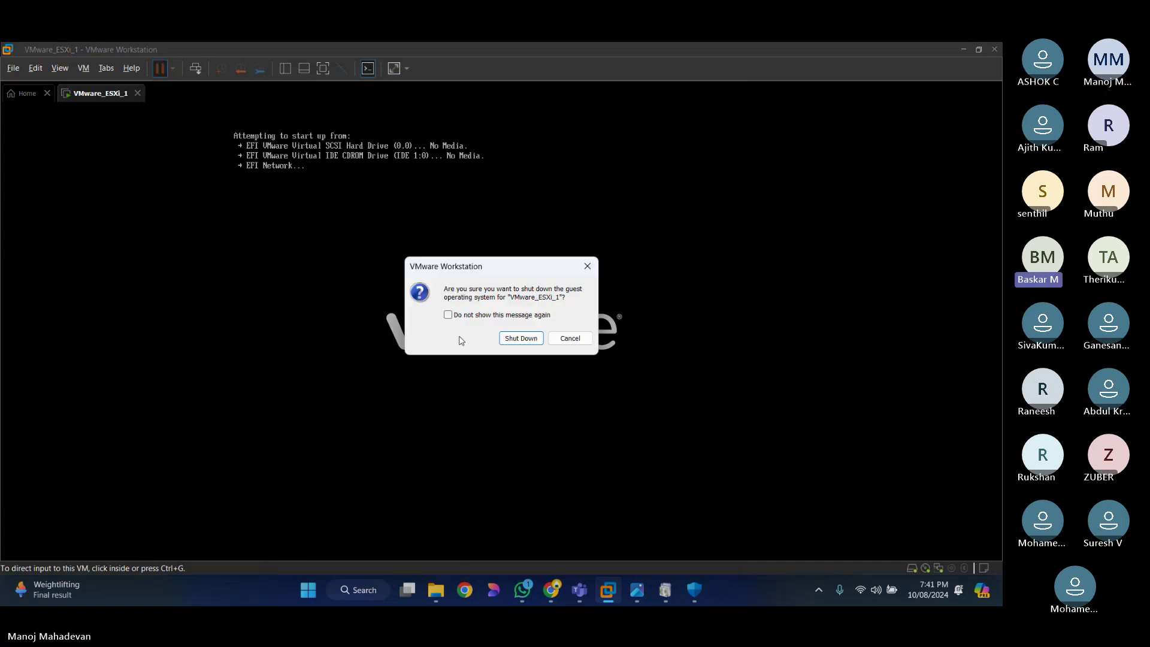
pyautogui.click(521, 338)
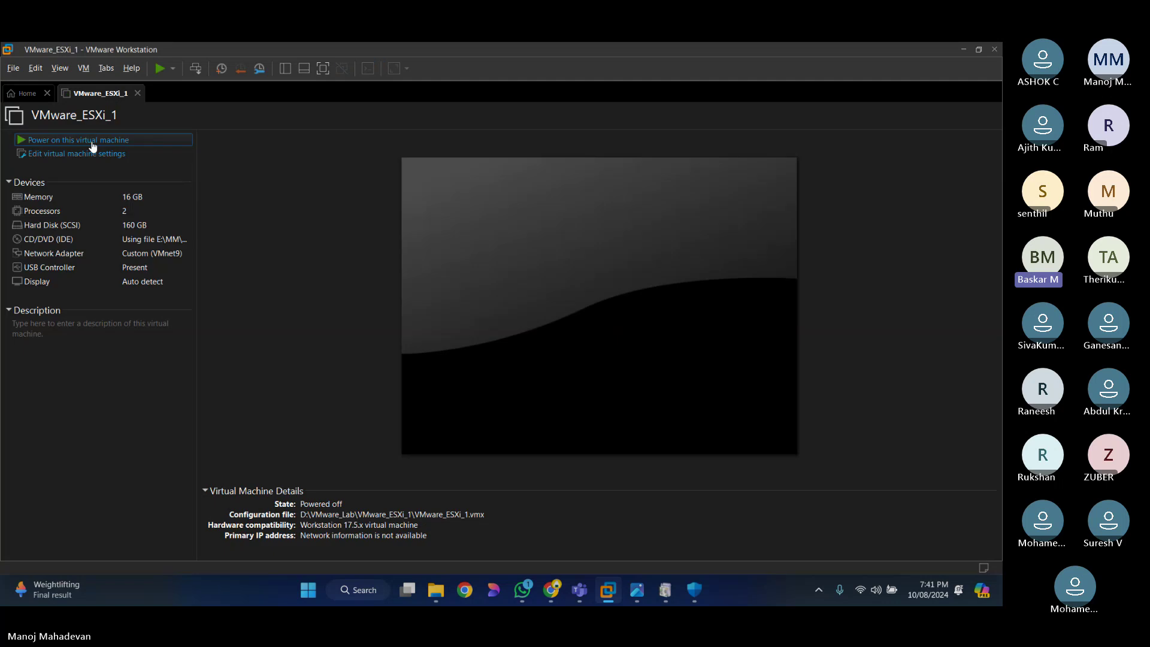
pyautogui.click(94, 141)
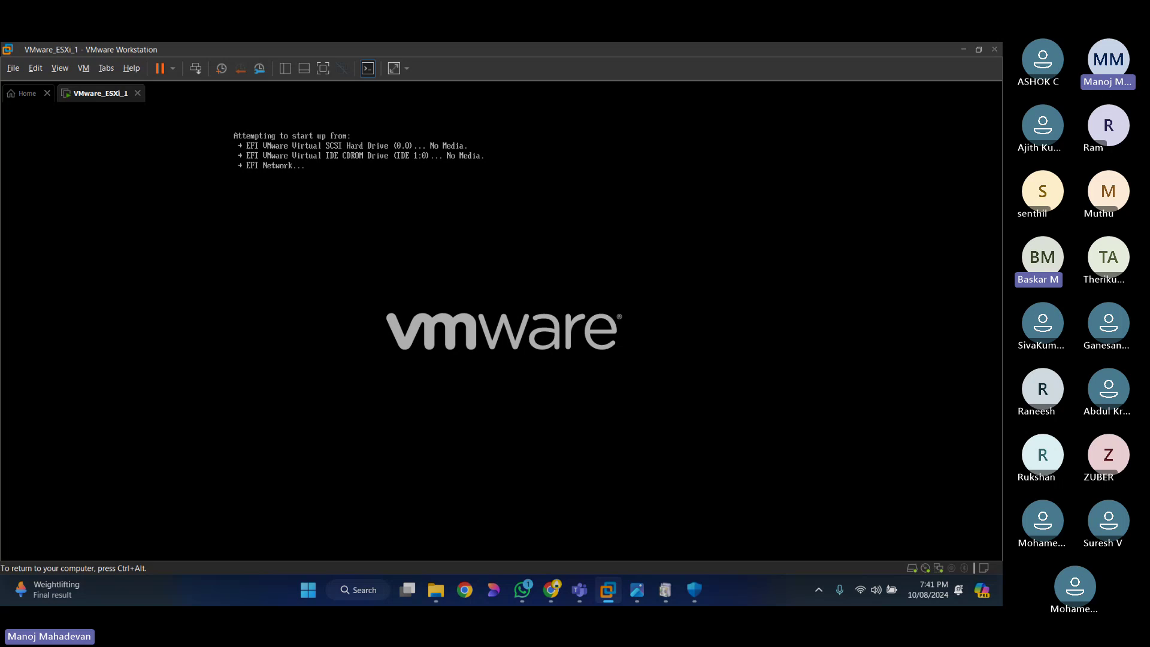
pyautogui.hotkey('ctrl', 'alt')
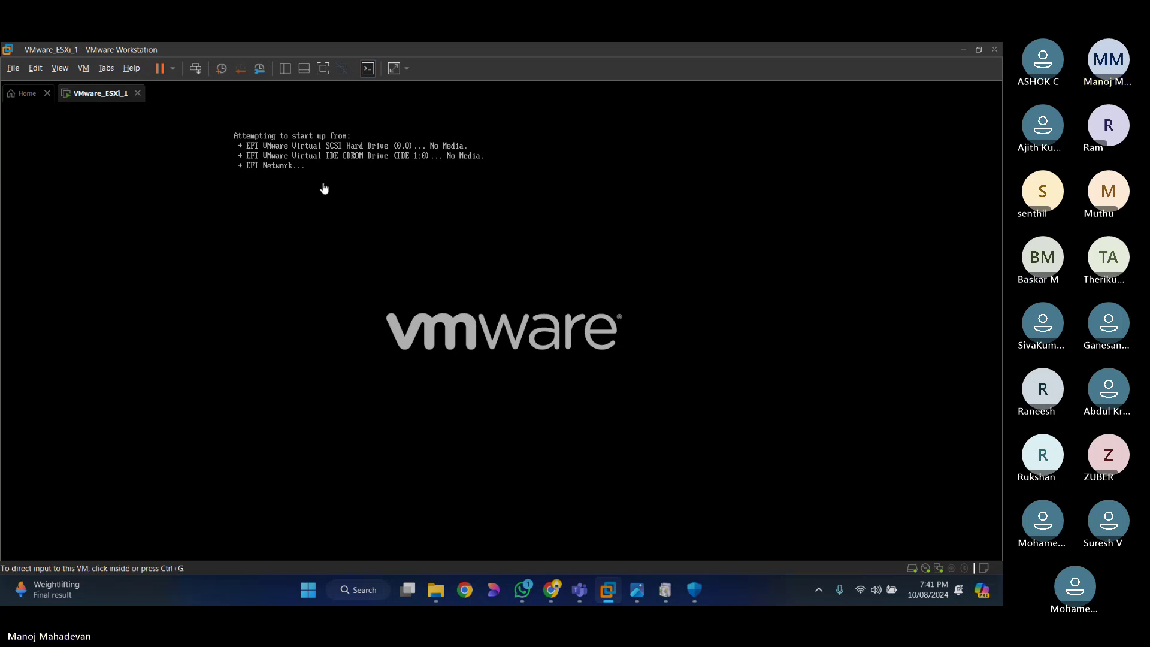
# Step: Hard power off the VM, confirm, and power it on again to reboot
pyautogui.click(174, 71)
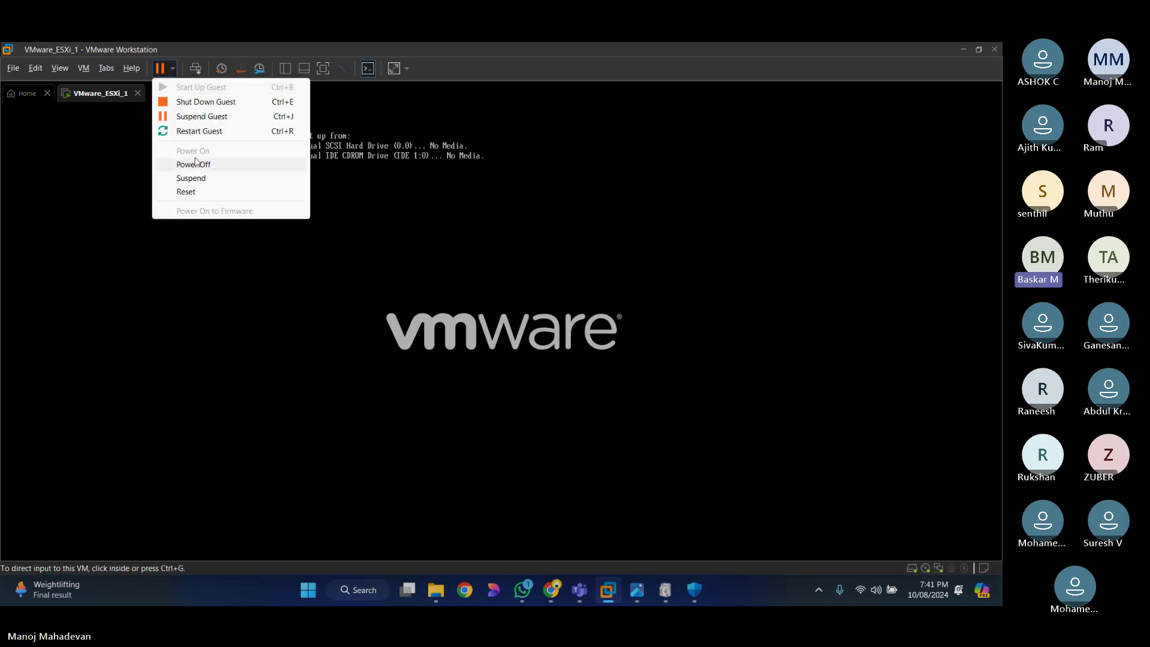
pyautogui.click(206, 165)
pyautogui.click(519, 349)
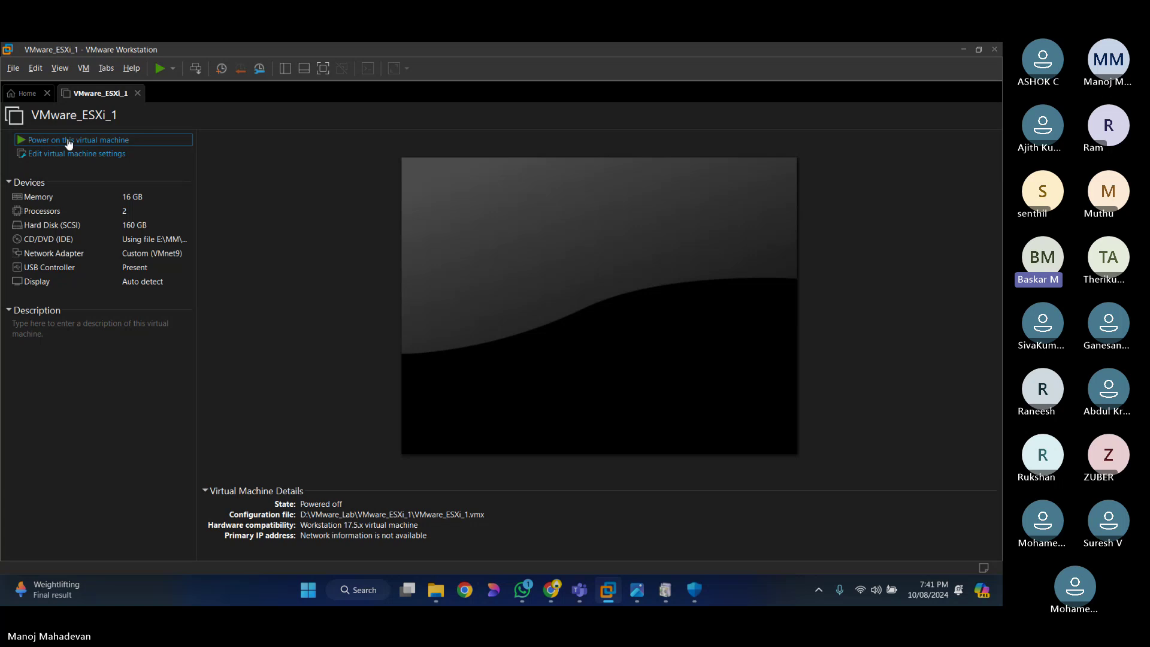
pyautogui.click(68, 141)
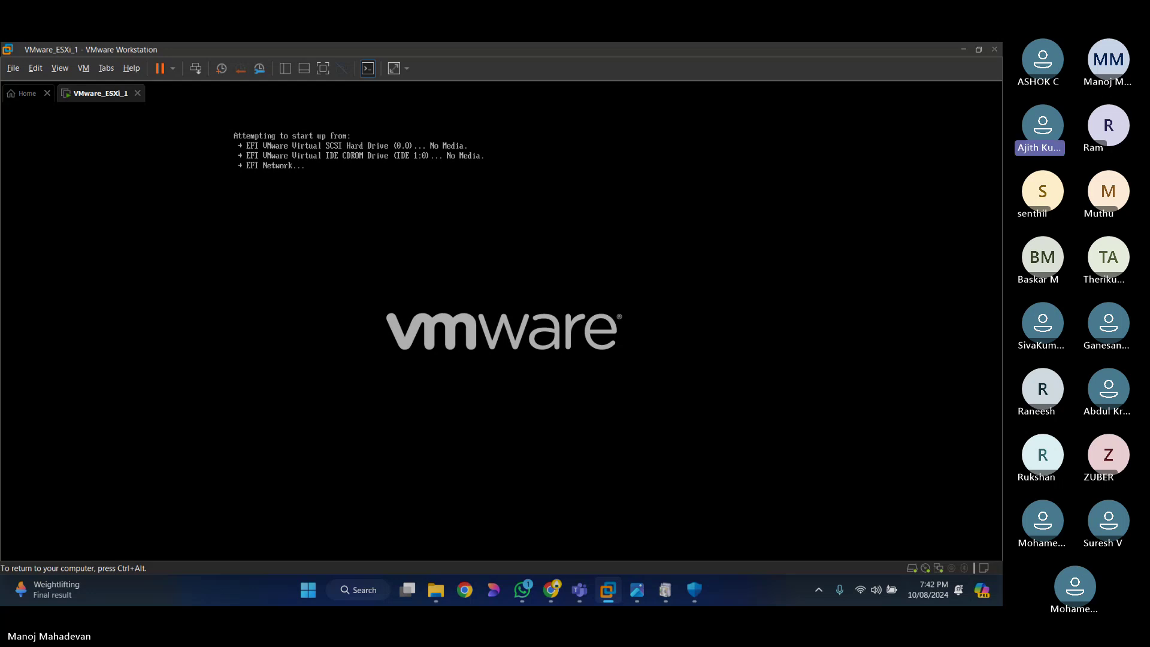
pyautogui.hotkey('ctrl', 'alt')
# Step: Verify VMware-ESXi-70U3-ODP is in the ISO folder in File Explorer, then return to VM settings
pyautogui.moveTo(435, 590)
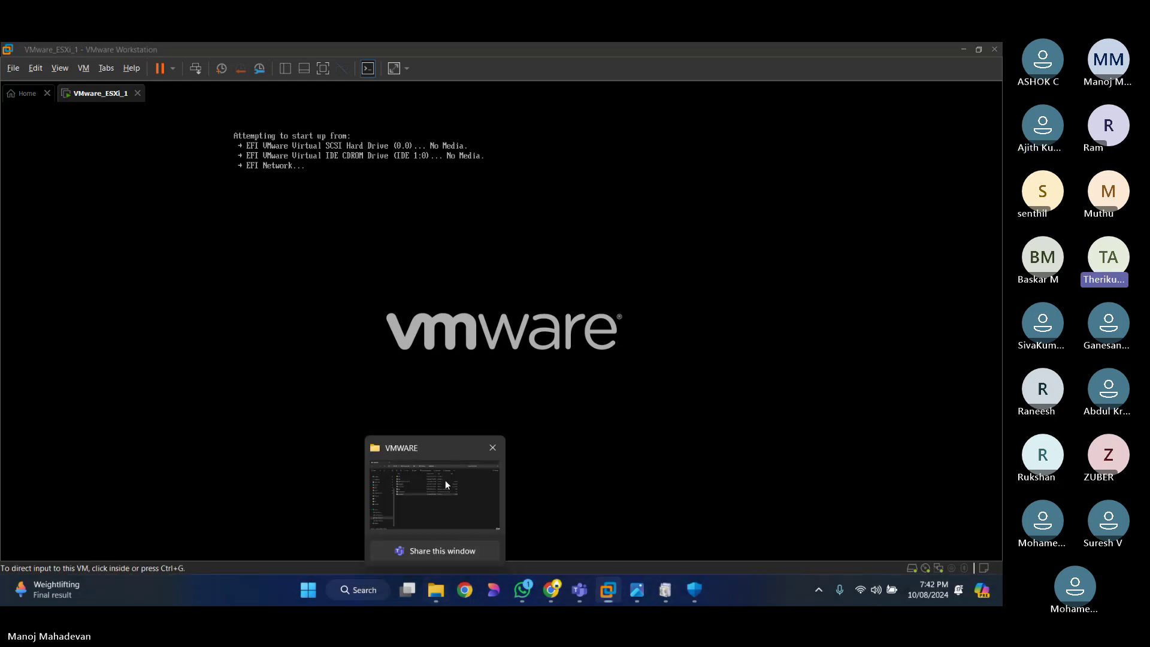
pyautogui.click(445, 480)
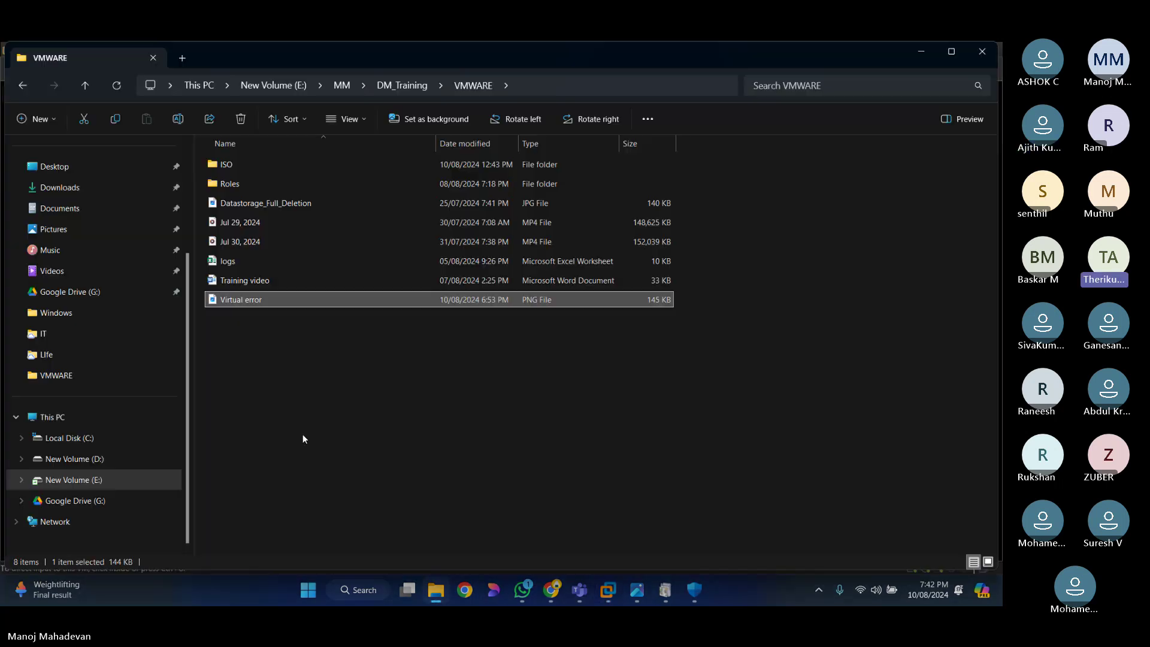
pyautogui.doubleClick(227, 164)
pyautogui.click(295, 191)
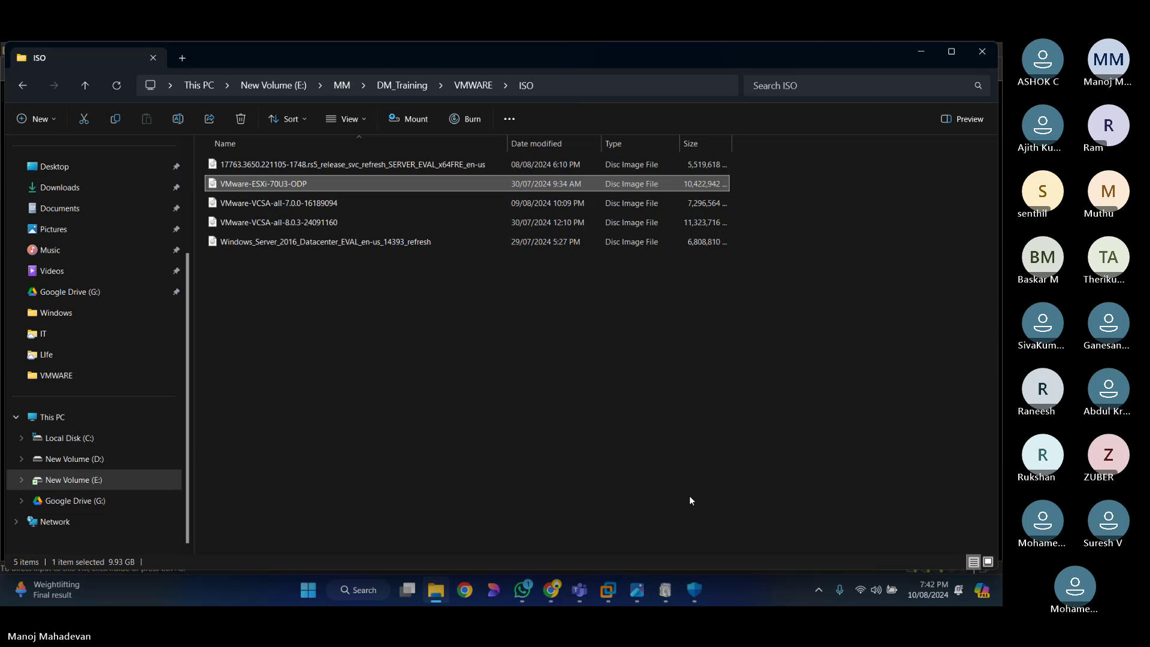
pyautogui.hotkey('alt', 'Tab')
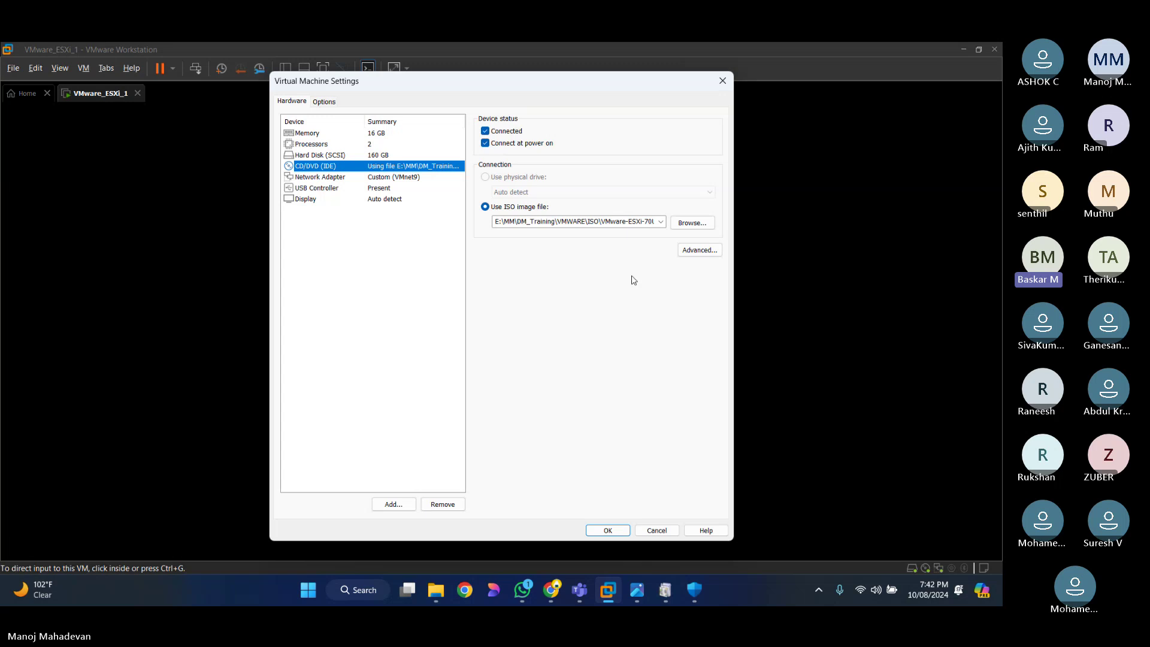
# Step: Inspect the CD/DVD advanced settings twice without changes, cancel Virtual Machine Settings, and show the power options
pyautogui.click(700, 255)
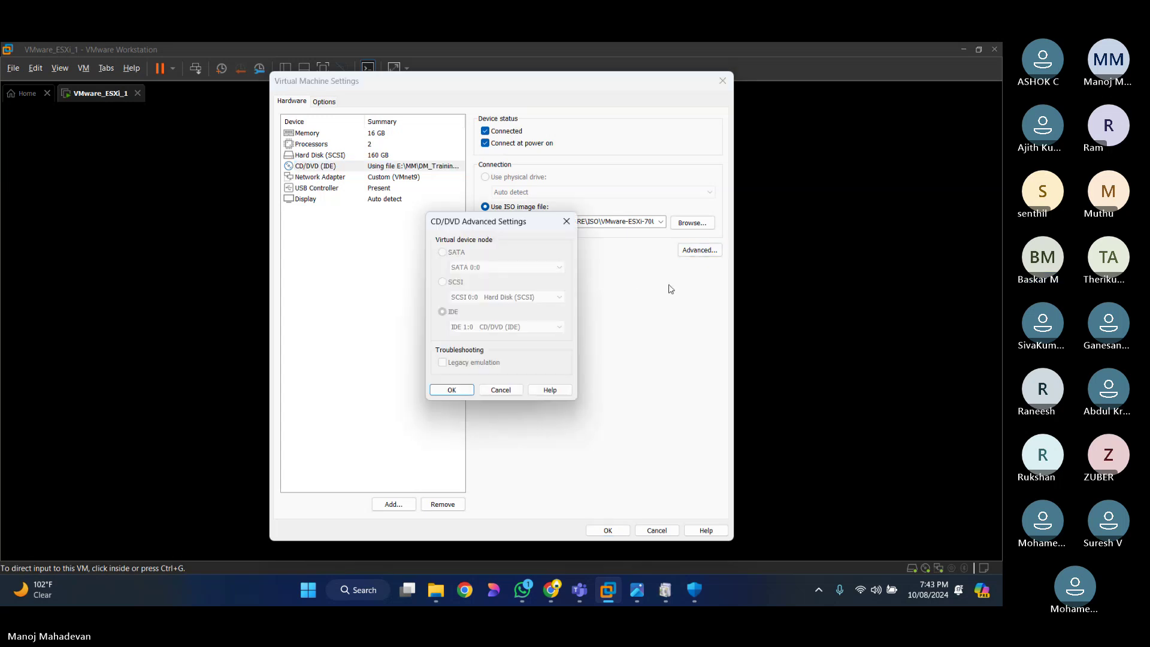
pyautogui.click(506, 395)
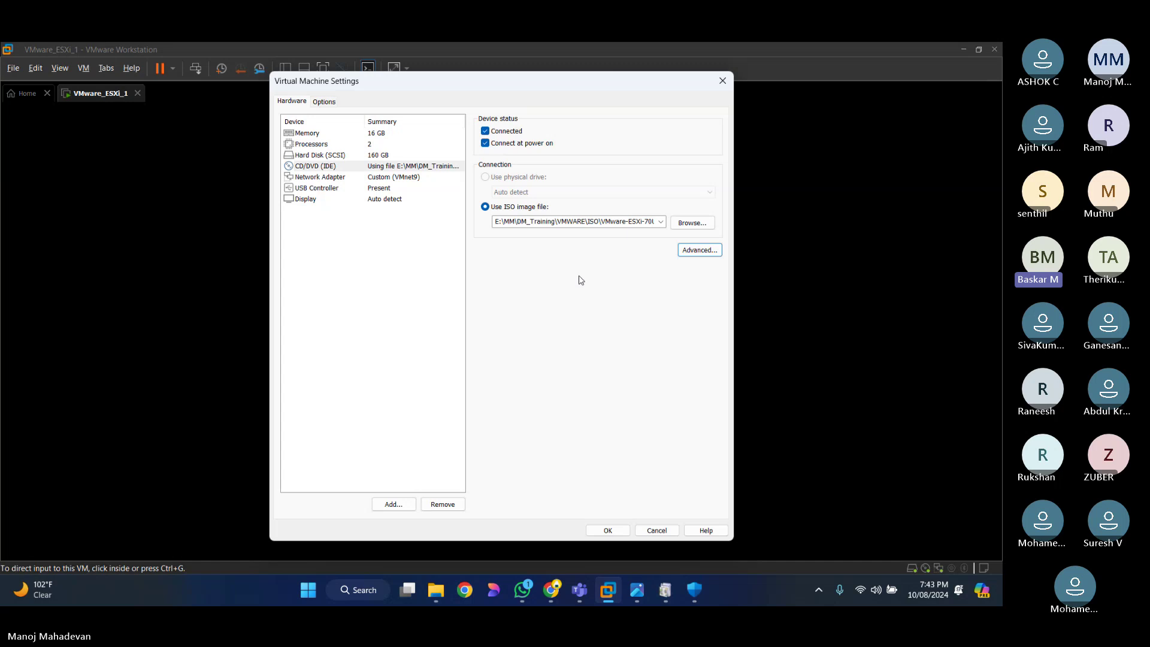
pyautogui.click(401, 169)
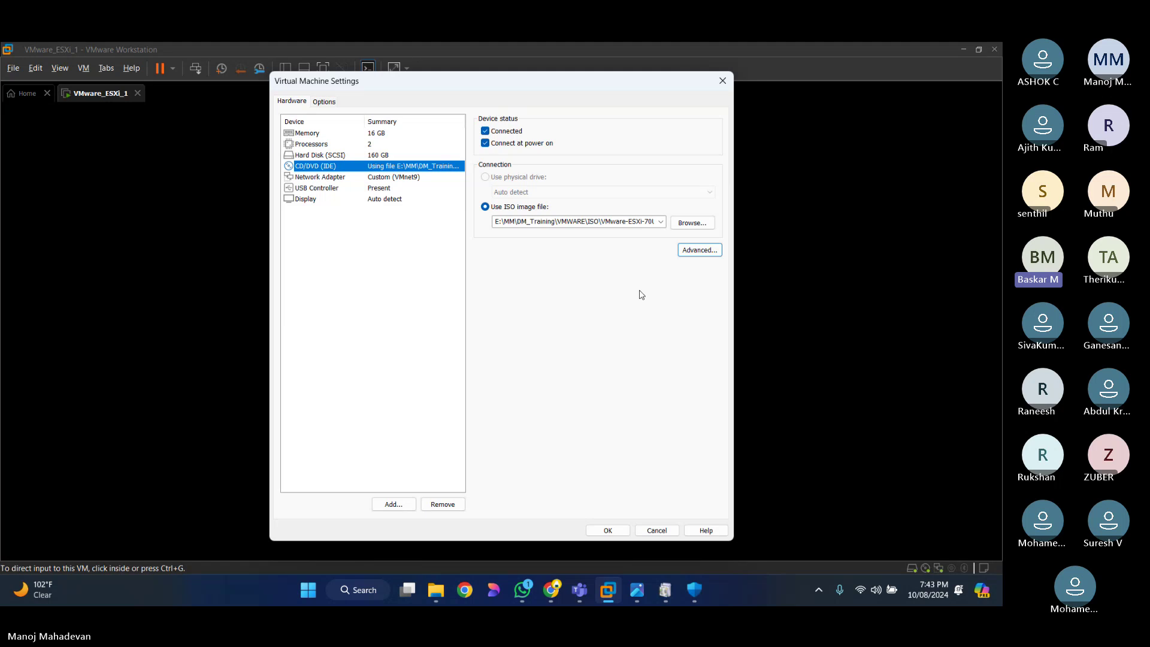
pyautogui.click(699, 250)
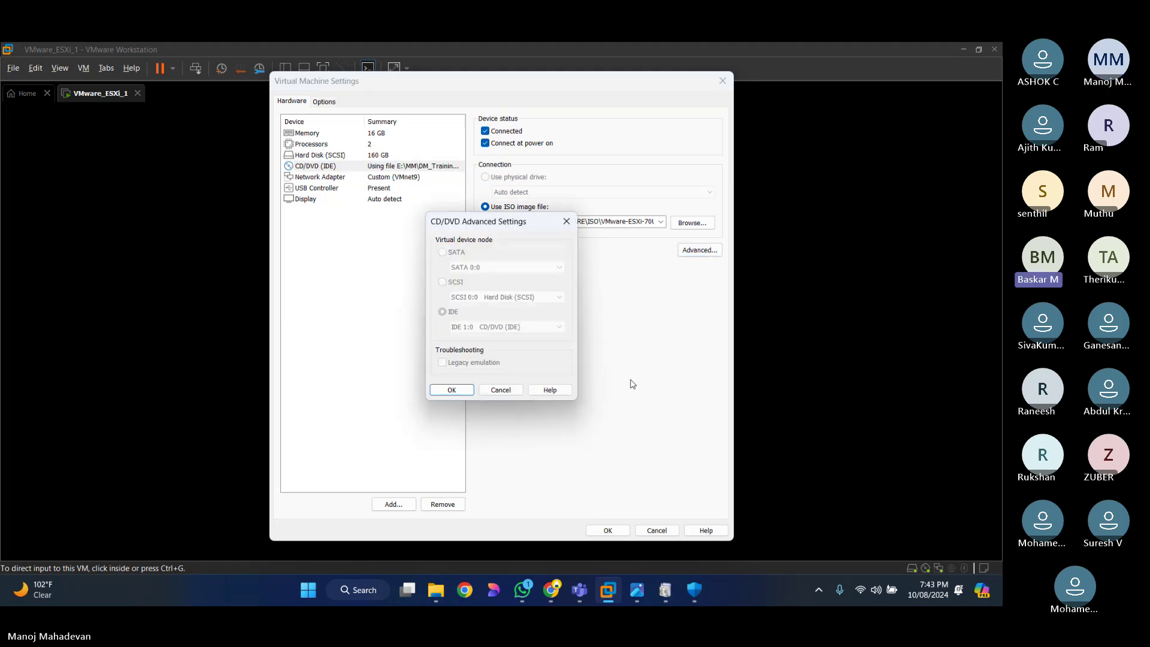
pyautogui.click(501, 390)
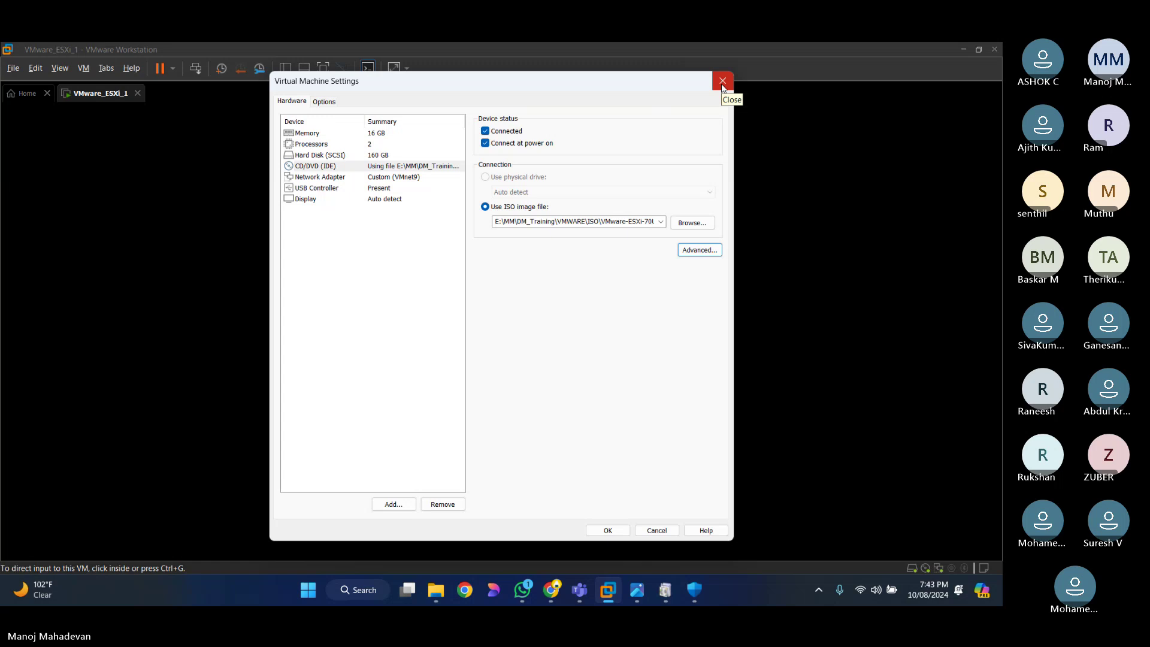
pyautogui.click(645, 531)
pyautogui.click(172, 67)
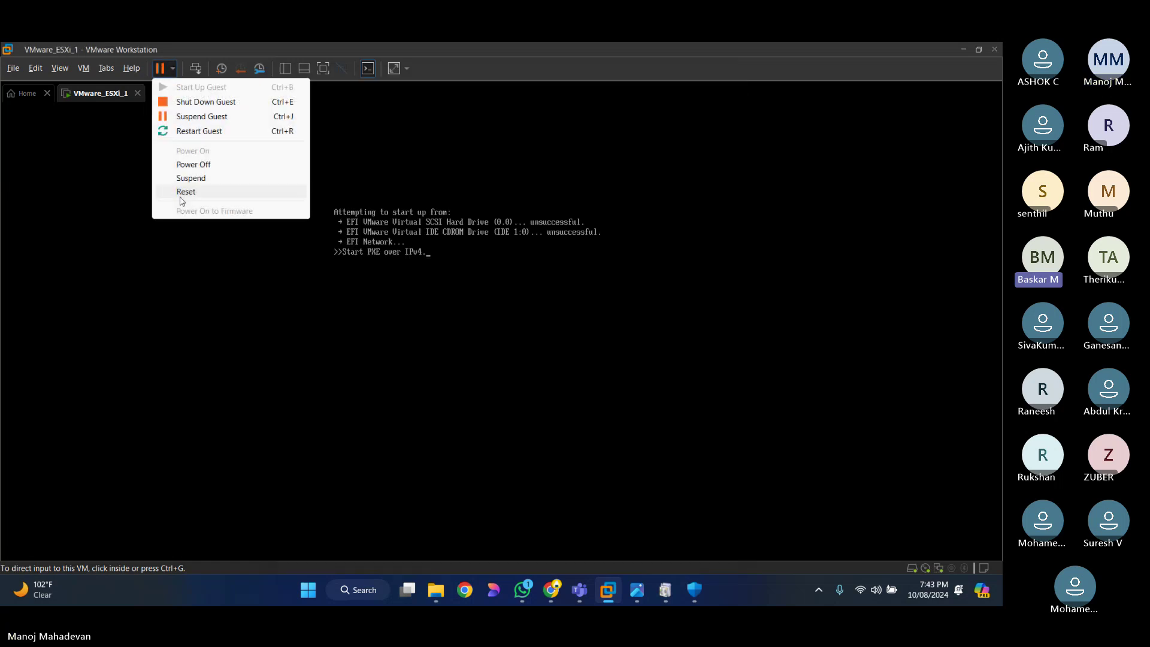
# Step: Shut down the ESXi guest and bring up the CD/DVD drive's advanced settings
pyautogui.click(206, 103)
pyautogui.click(520, 339)
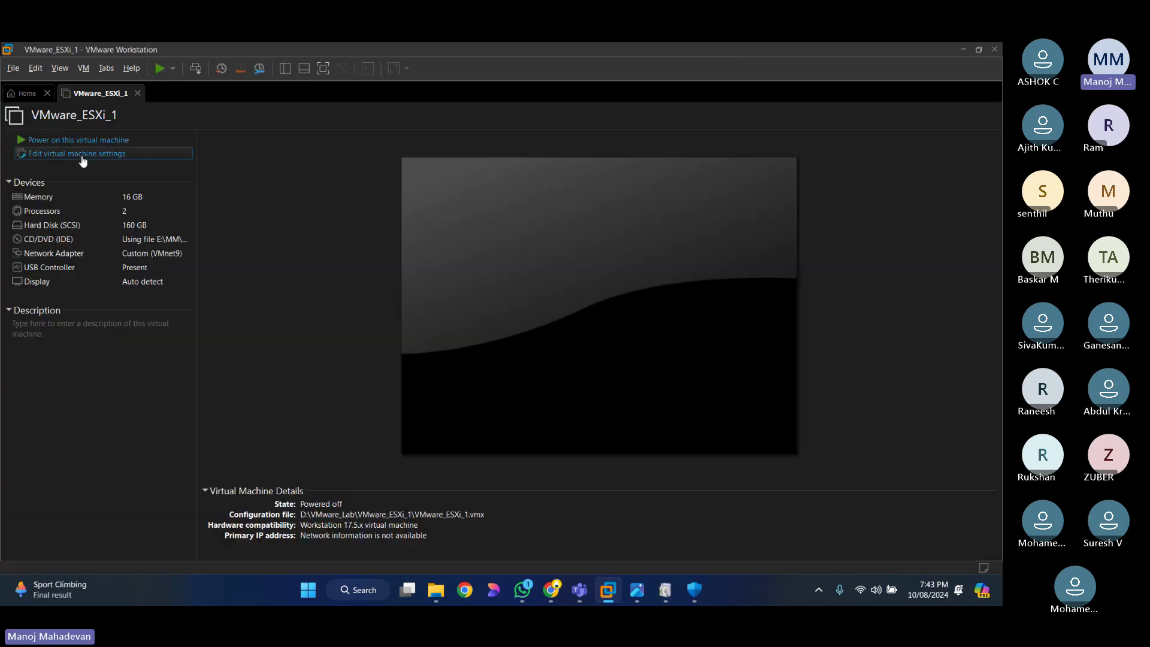
pyautogui.click(82, 156)
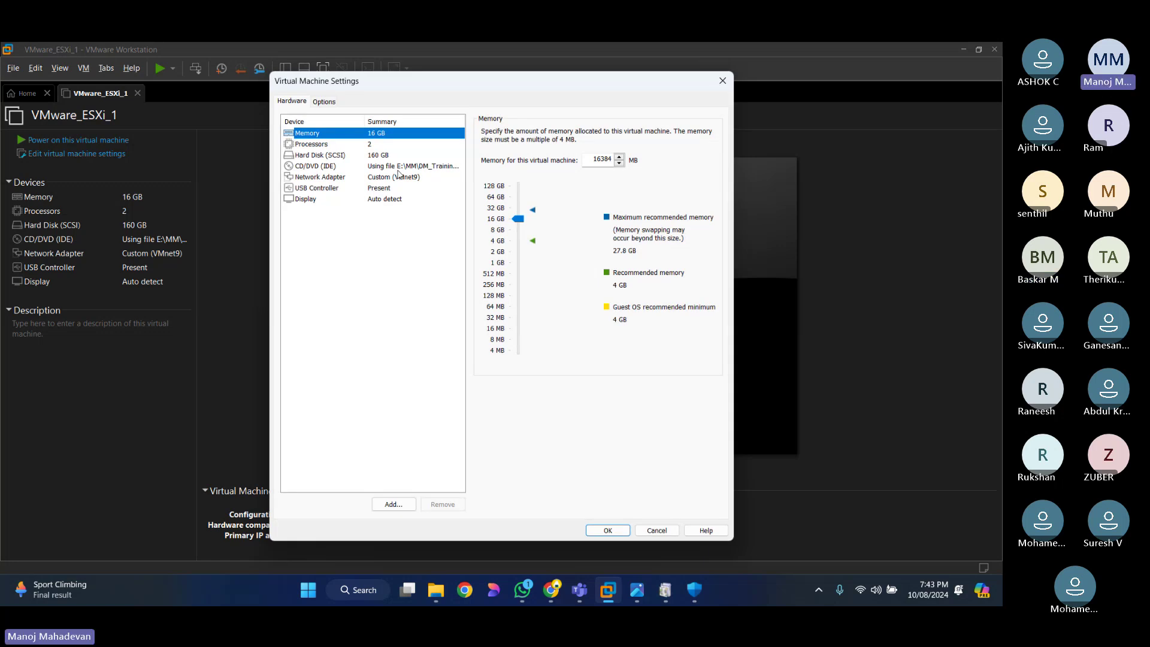
pyautogui.click(399, 167)
pyautogui.click(699, 249)
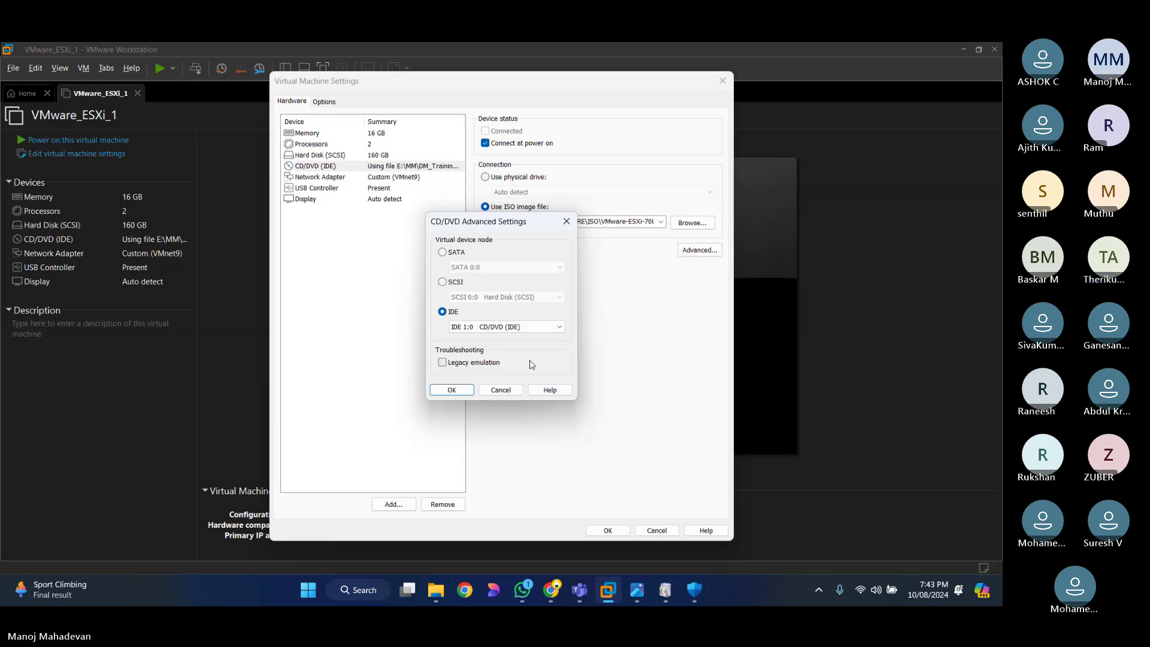
# Step: Try a SCSI device node, then revert the CD/DVD drive to IDE 1:0 and confirm
pyautogui.click(442, 282)
pyautogui.click(533, 296)
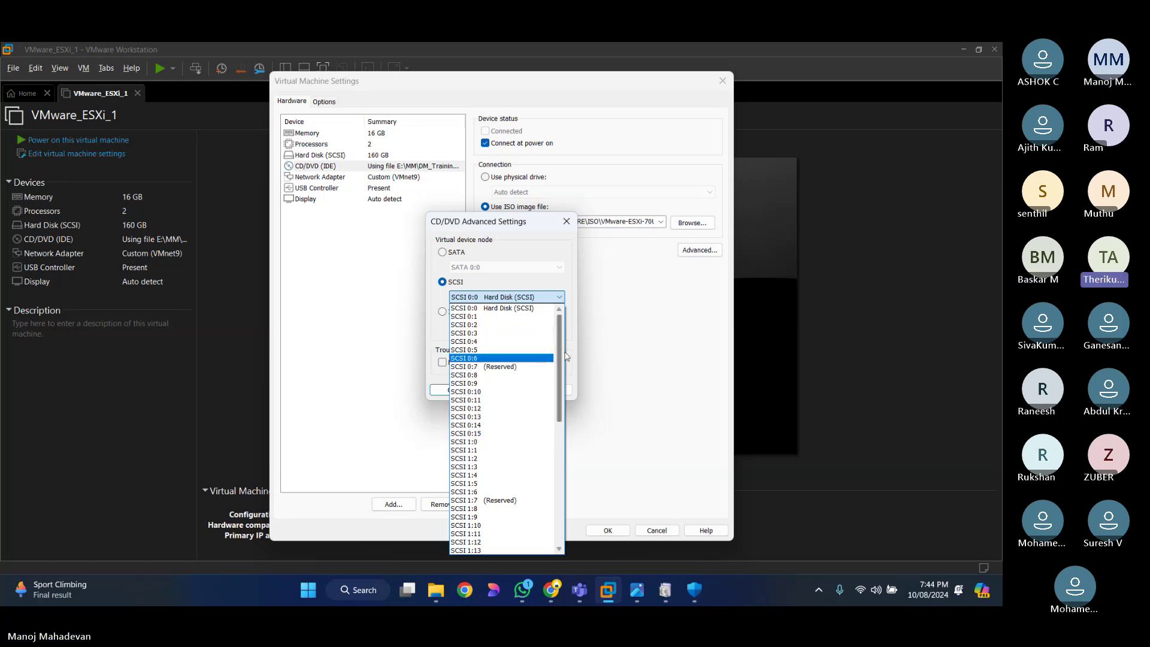
pyautogui.scroll(-1, 562, 359)
pyautogui.scroll(1, 561, 359)
pyautogui.click(476, 297)
pyautogui.click(443, 312)
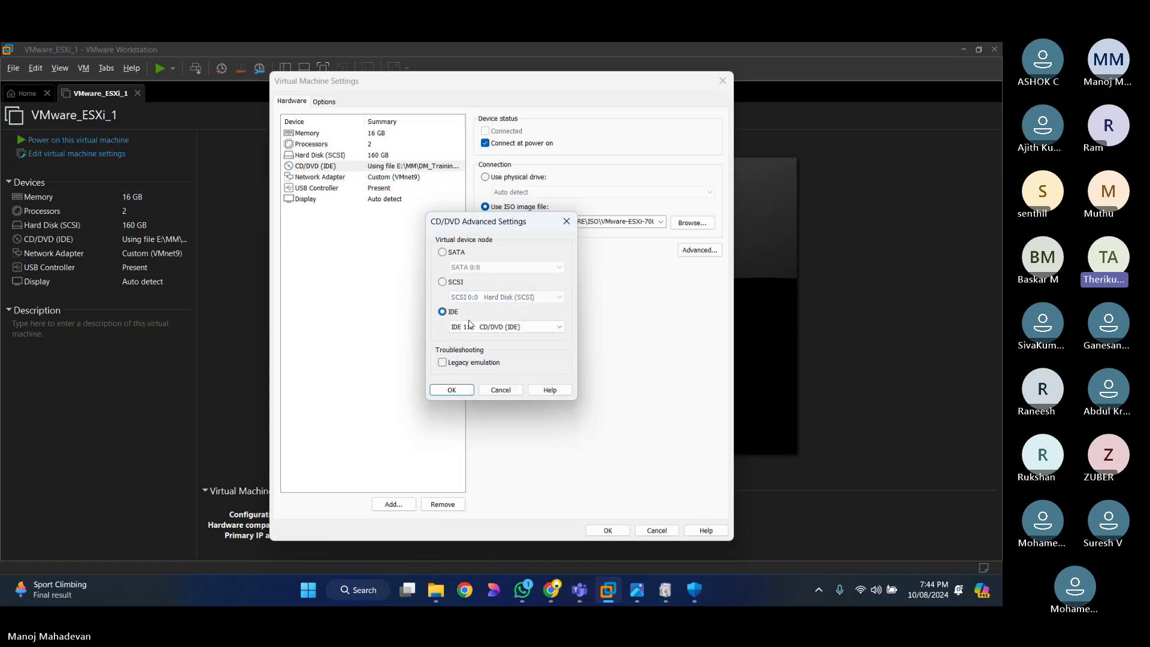
pyautogui.click(537, 327)
pyautogui.click(517, 339)
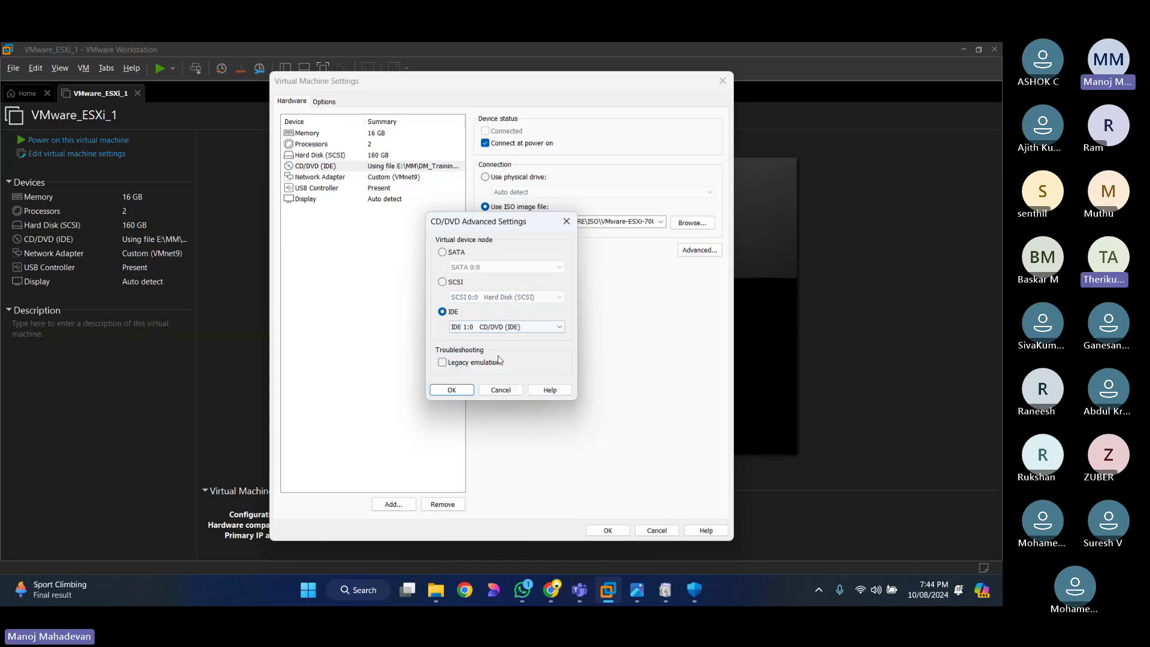
pyautogui.click(525, 329)
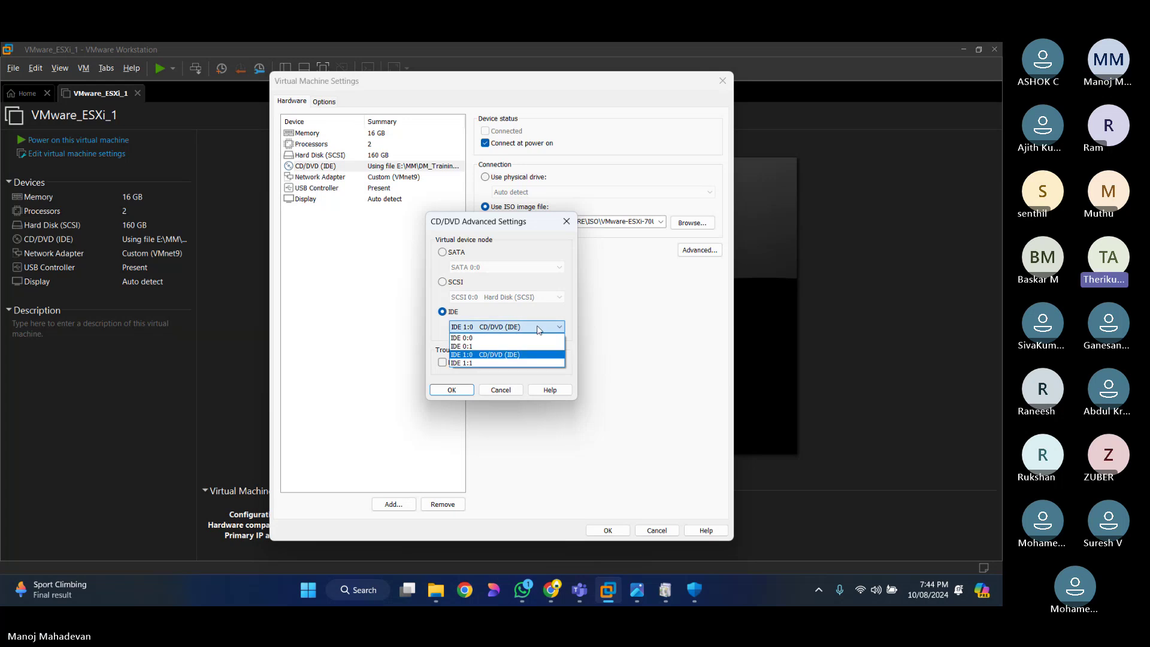
pyautogui.click(512, 355)
pyautogui.click(453, 390)
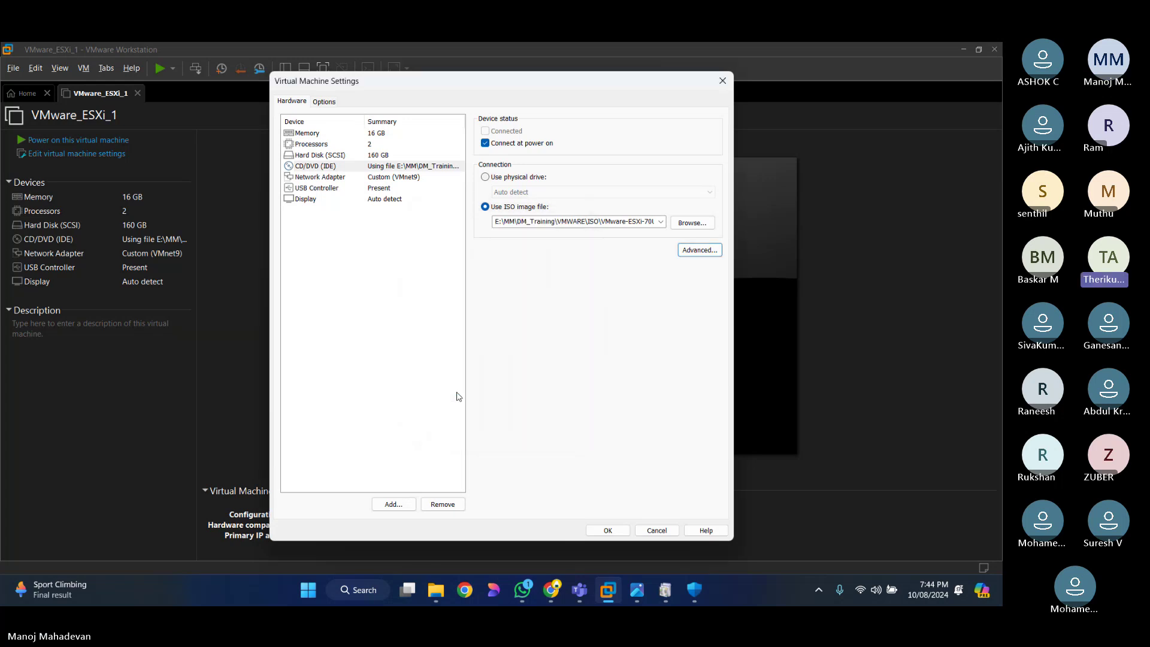
# Step: Browse the ISO images, keep the CD/DVD on VMware-ESXi-70U3-ODP, and save settings with OK
pyautogui.click(690, 223)
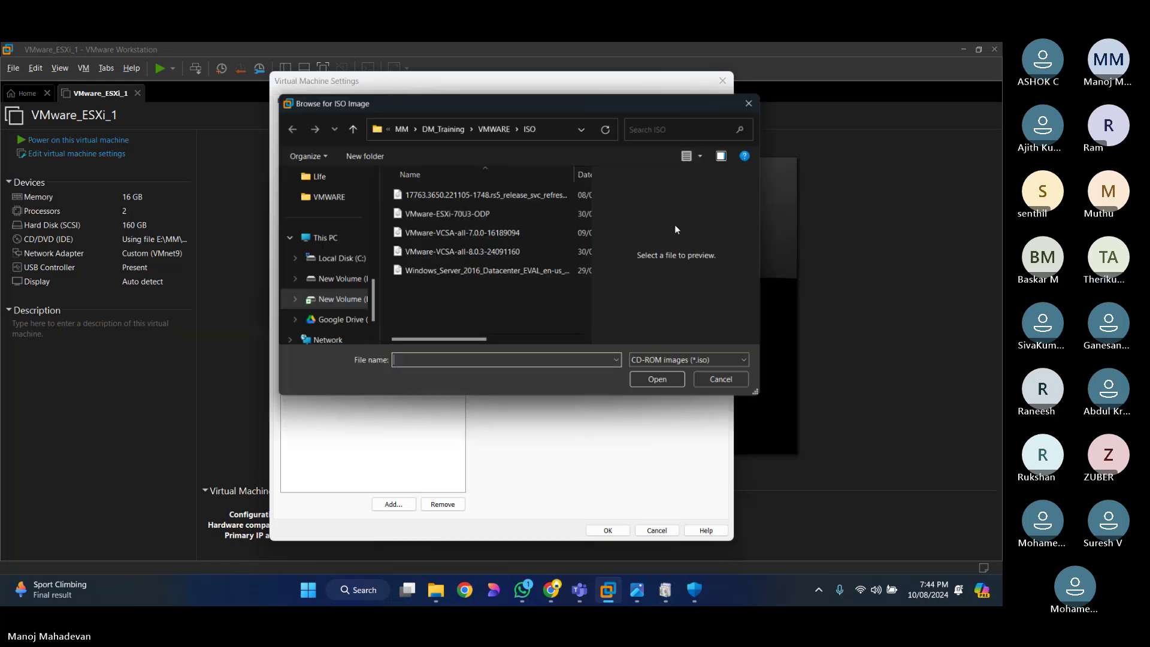
pyautogui.click(437, 219)
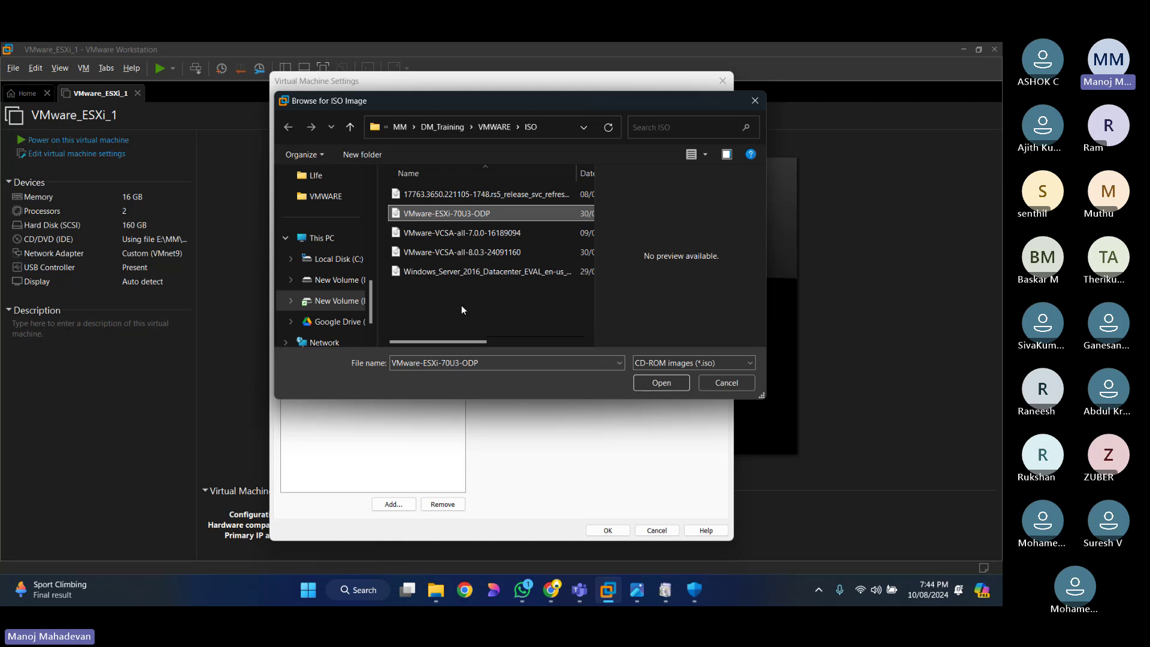
pyautogui.click(456, 235)
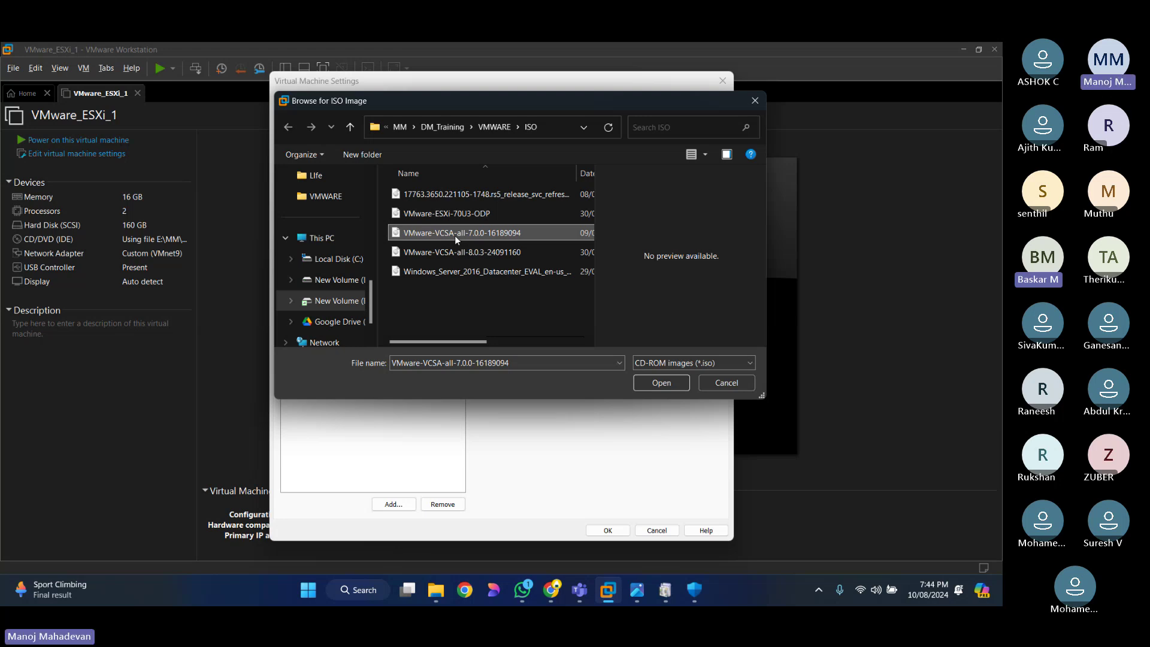
pyautogui.press('Return')
pyautogui.press('Return')
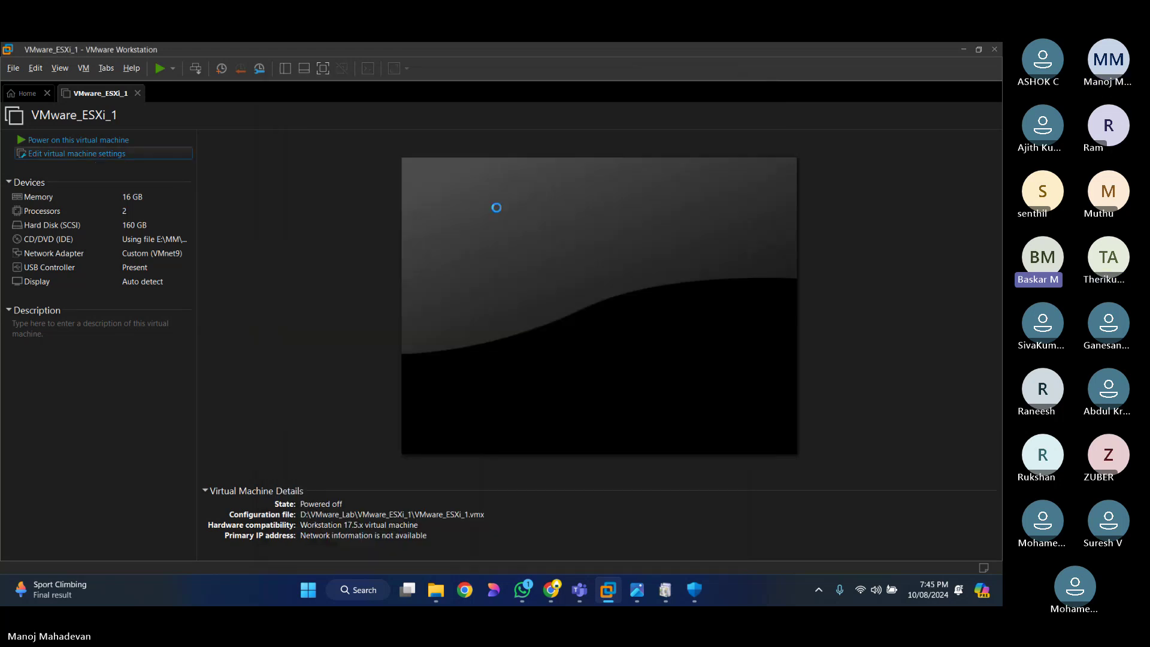
pyautogui.press('Return')
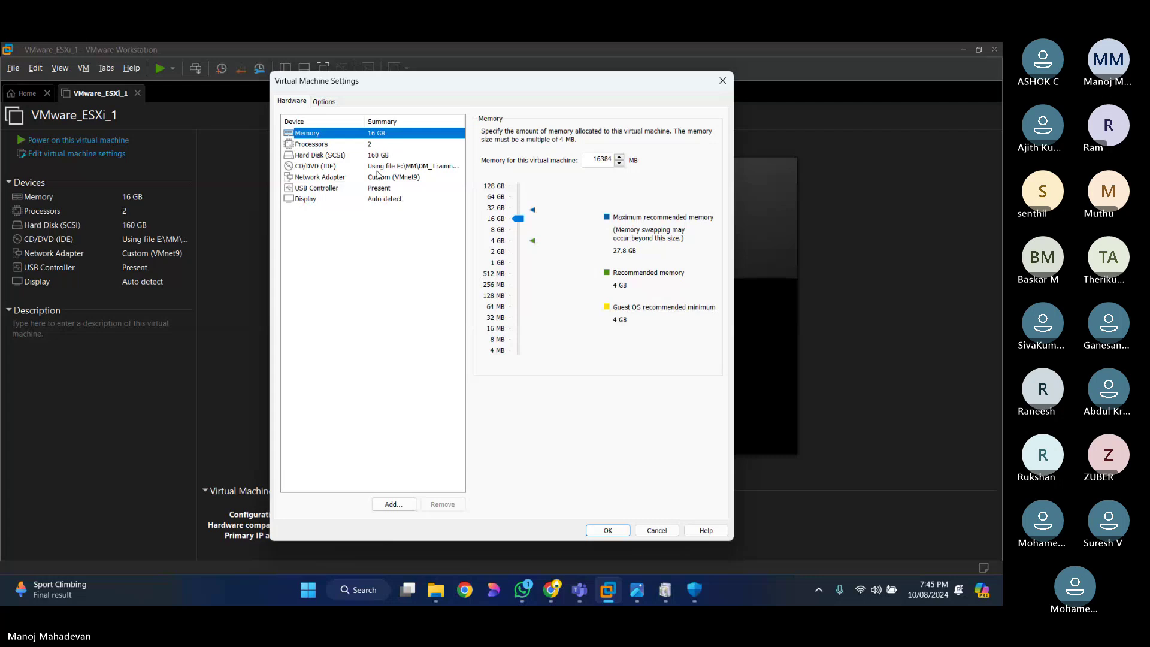
pyautogui.click(393, 167)
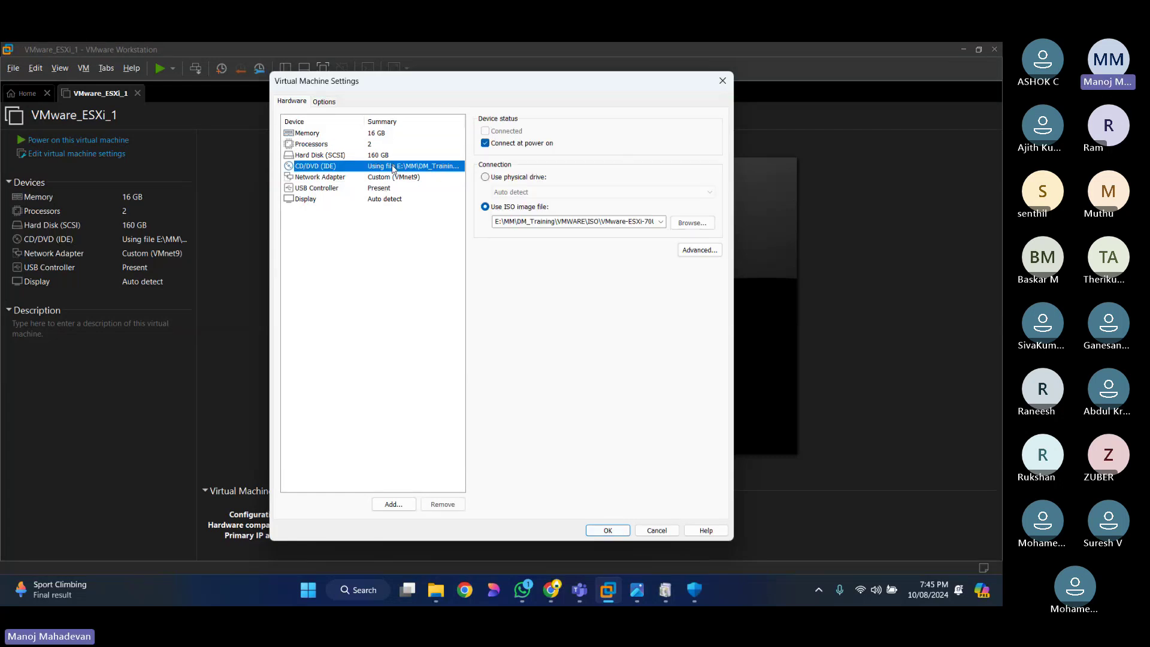
pyautogui.click(609, 530)
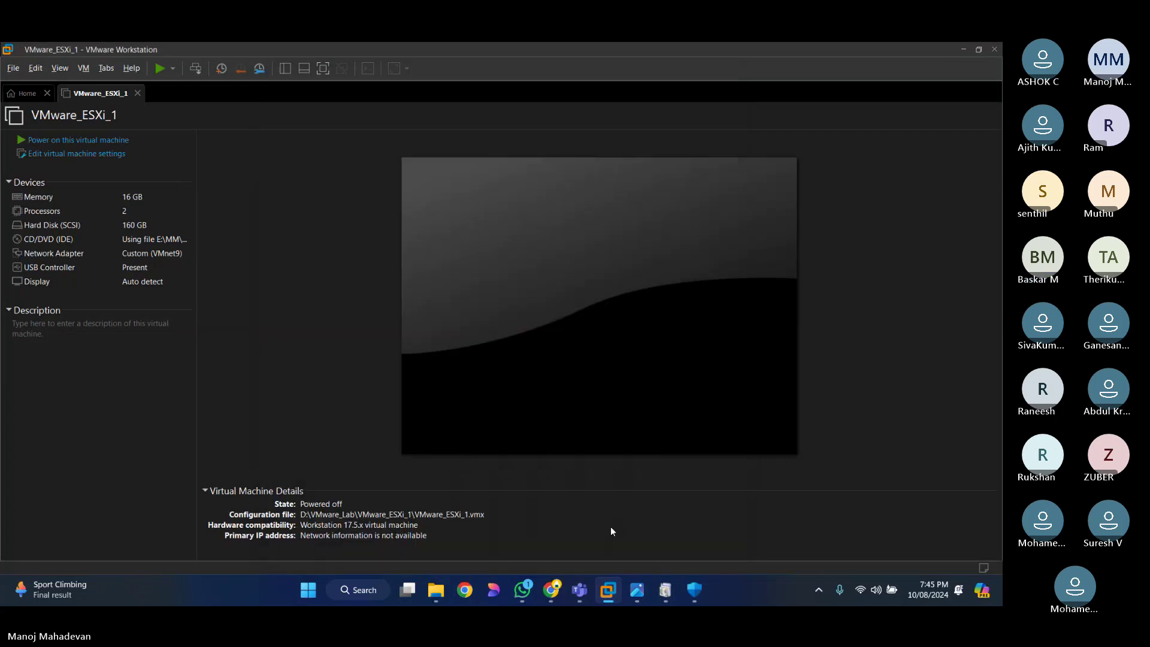
# Step: Power on the VM and reset it after it reports no boot media
pyautogui.click(68, 142)
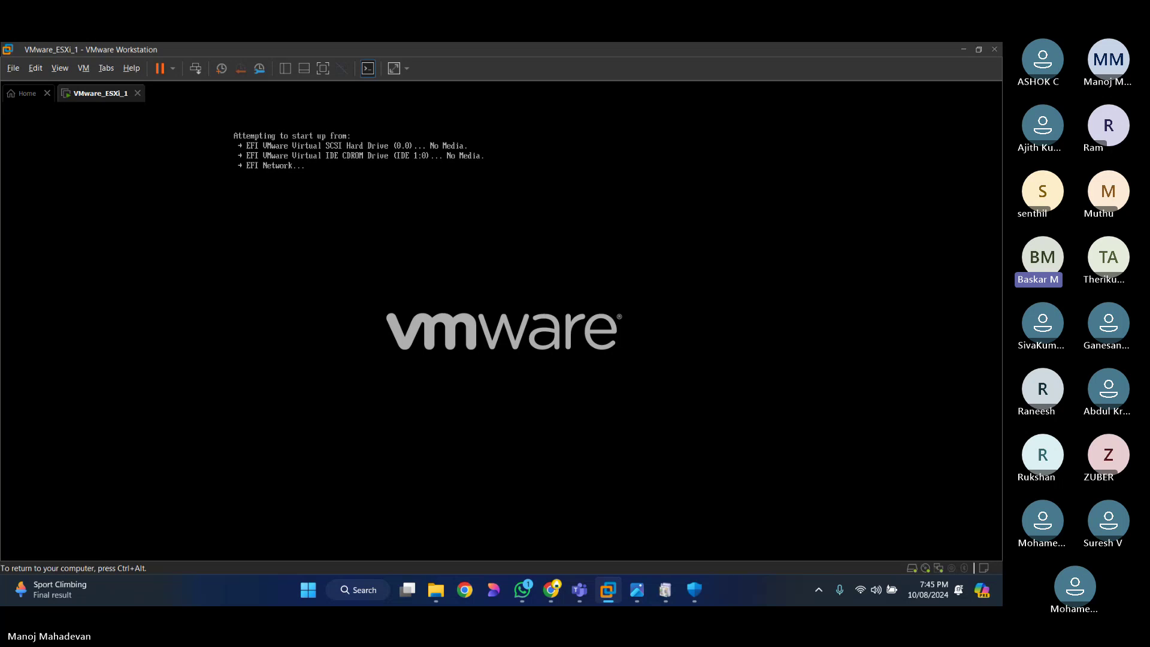
pyautogui.hotkey('ctrl', 'alt')
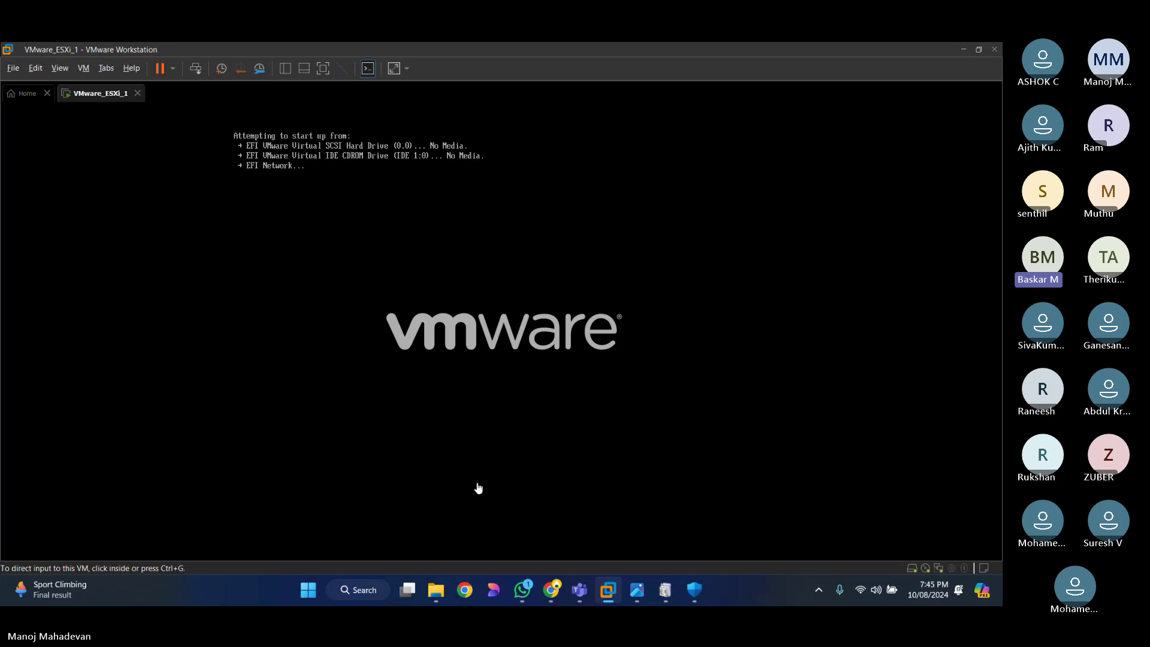
pyautogui.click(173, 68)
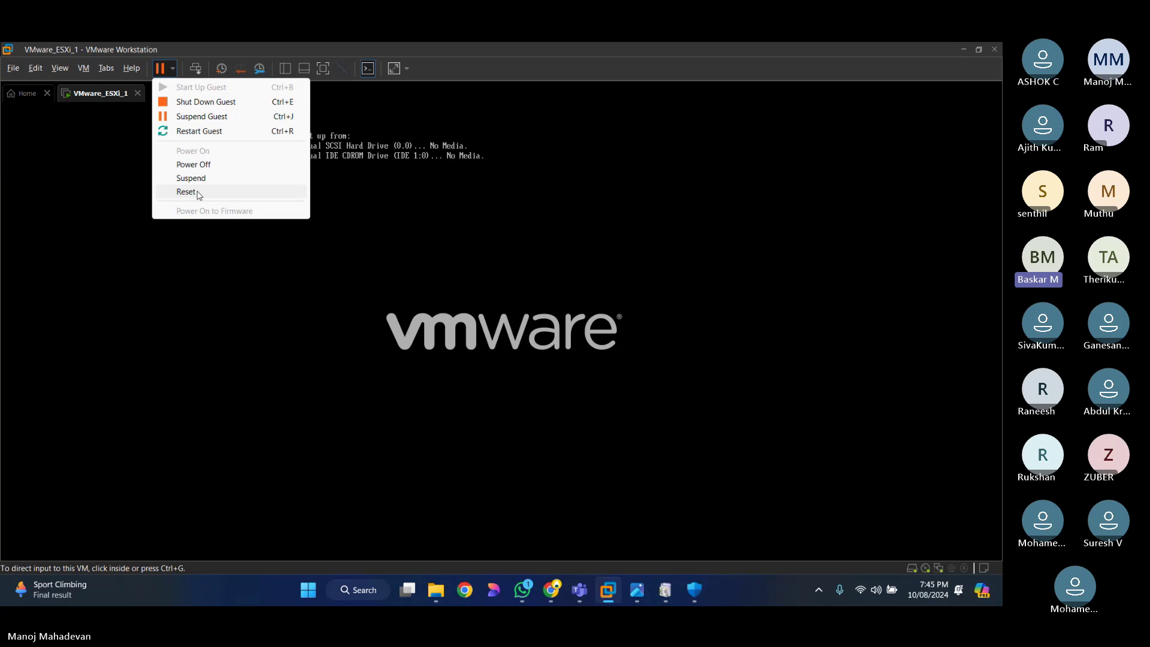
pyautogui.click(186, 192)
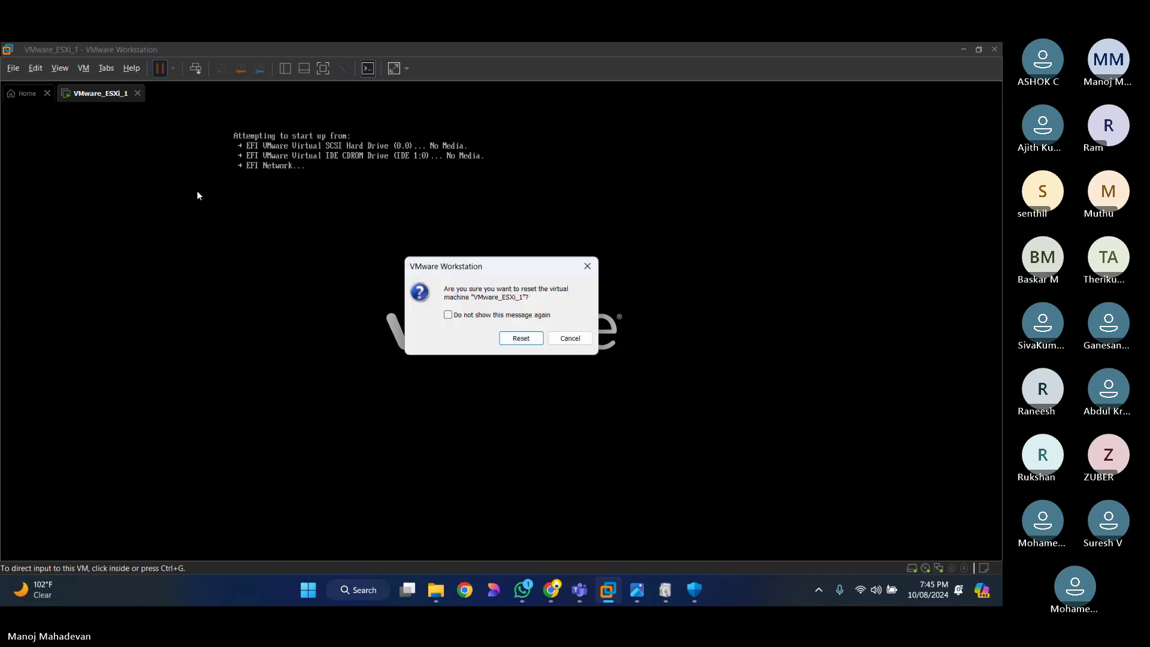
pyautogui.click(519, 337)
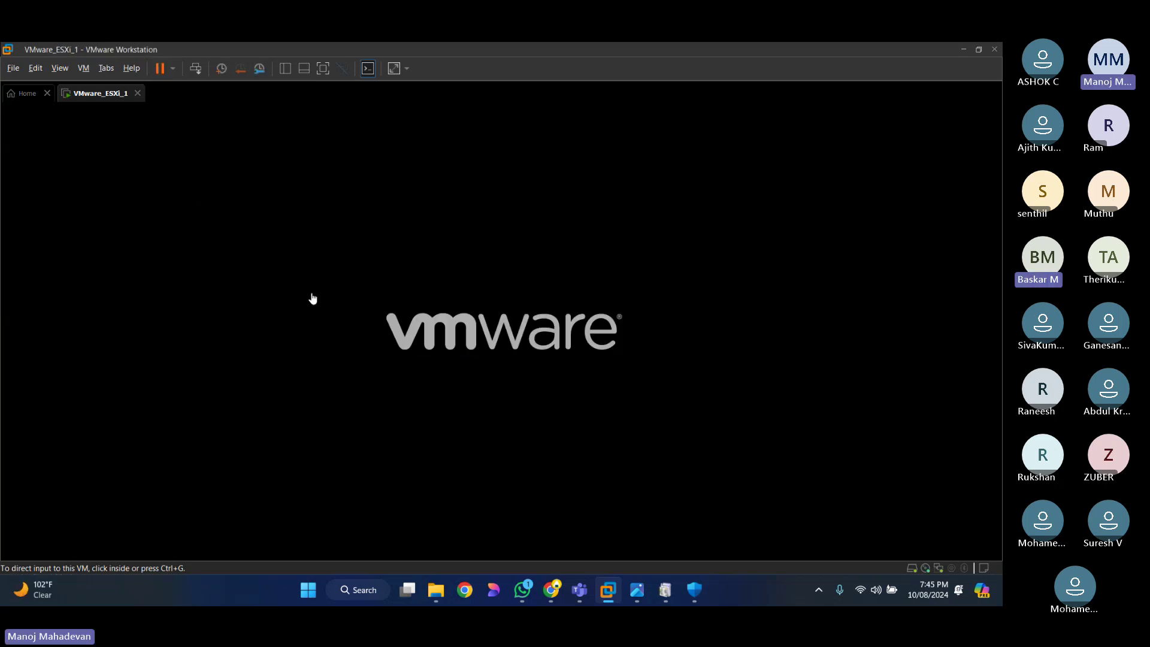
pyautogui.click(386, 308)
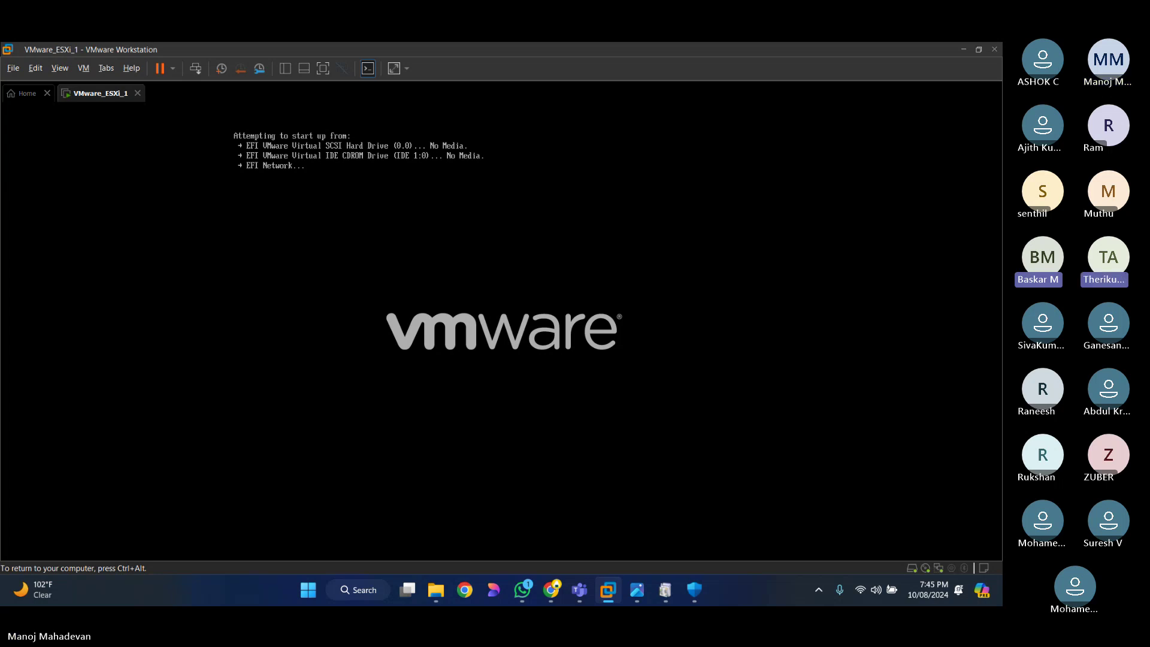
pyautogui.hotkey('ctrl', 'alt')
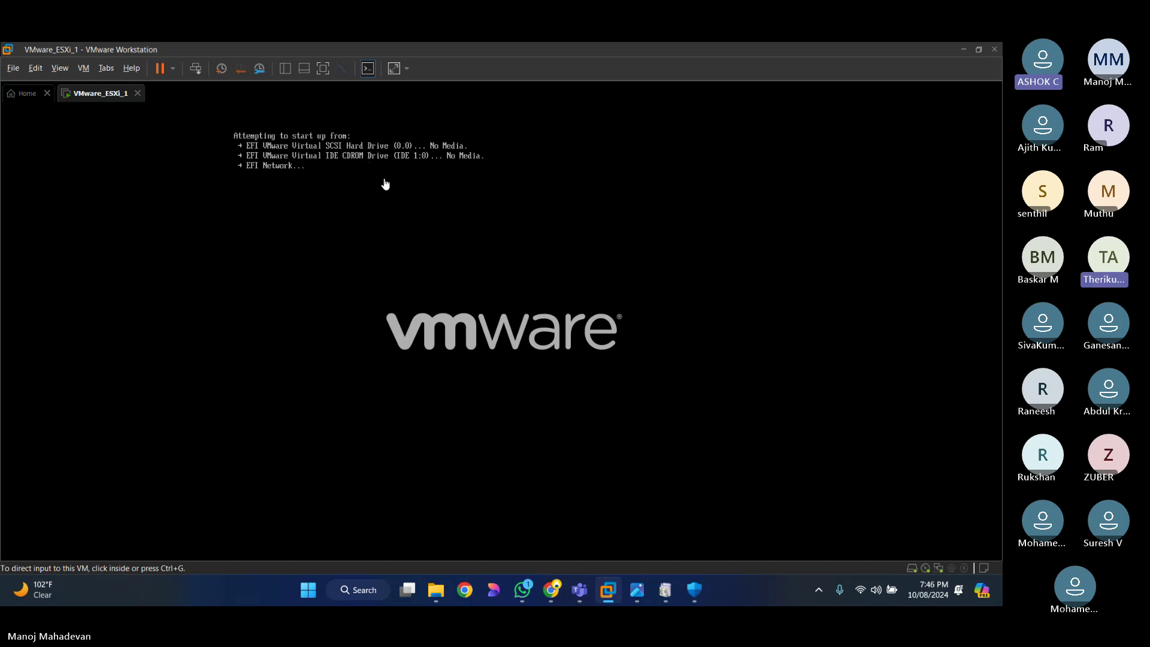
# Step: Power off VMware_ESXi_1 from the power menu and confirm
pyautogui.click(172, 70)
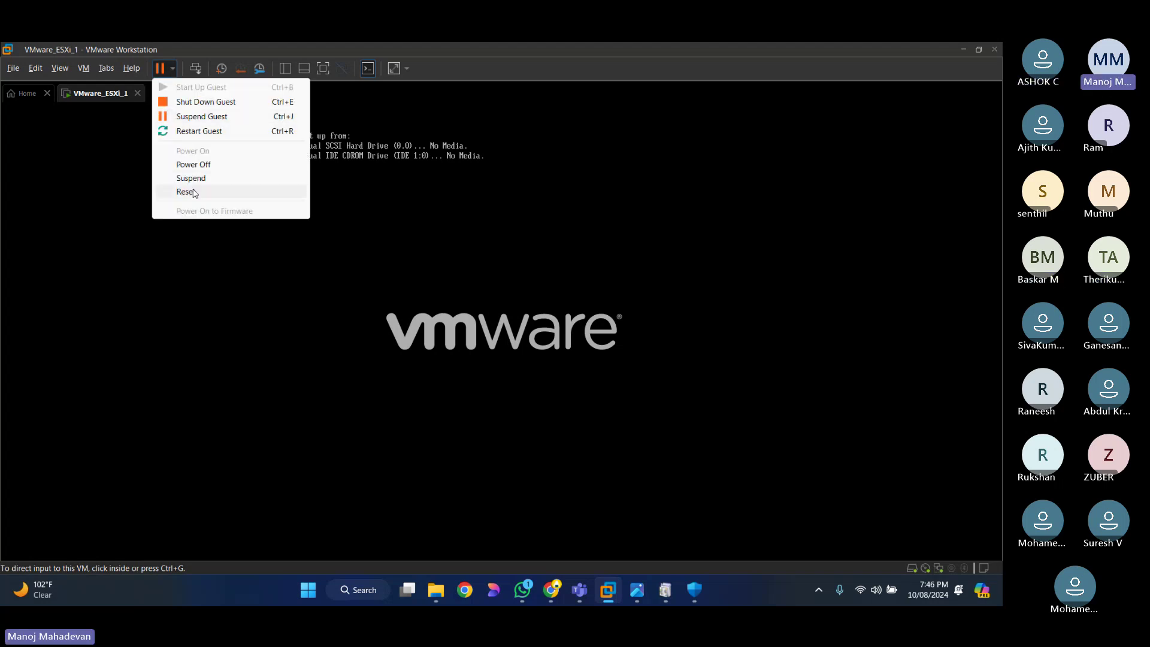
pyautogui.click(193, 164)
pyautogui.click(523, 349)
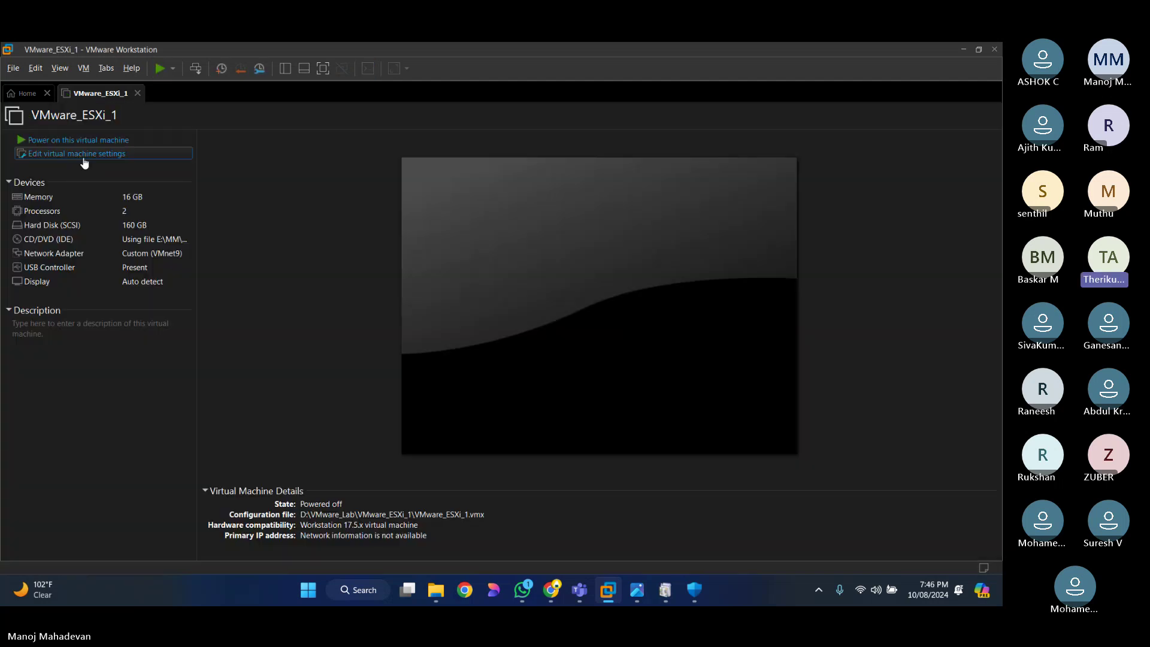
# Step: Check the CD/DVD advanced settings show IDE 1:0, then switch to File Explorer's MM\DM_Training\VMWARE\ISO folder
pyautogui.hotkey('ctrl', 'd')
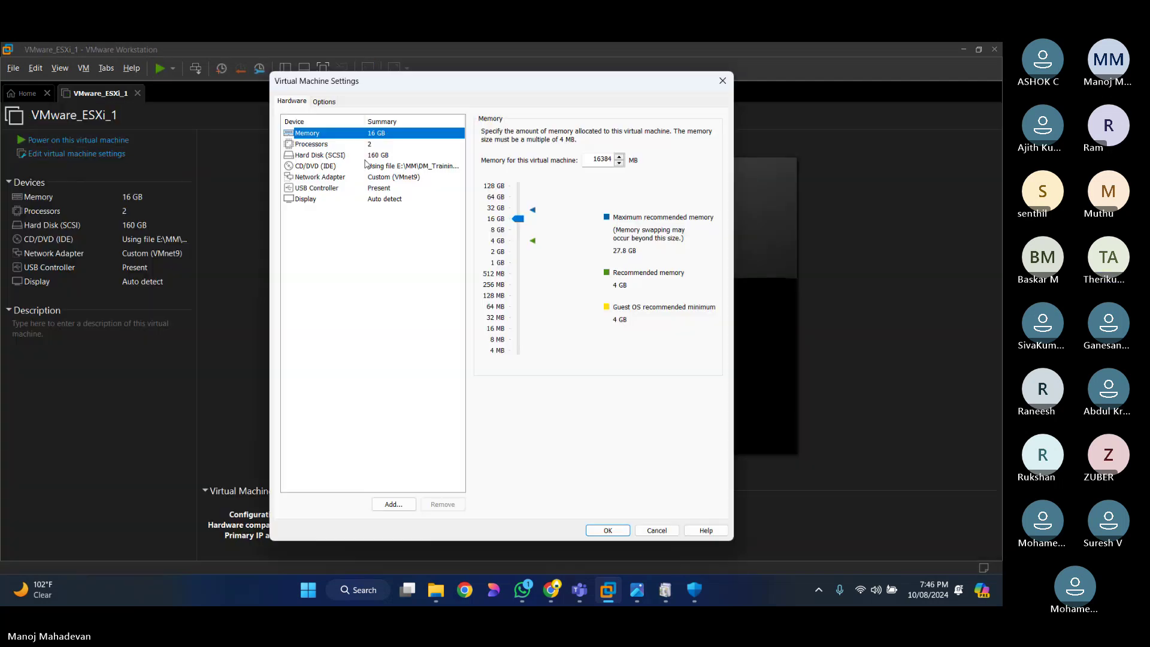
pyautogui.click(353, 167)
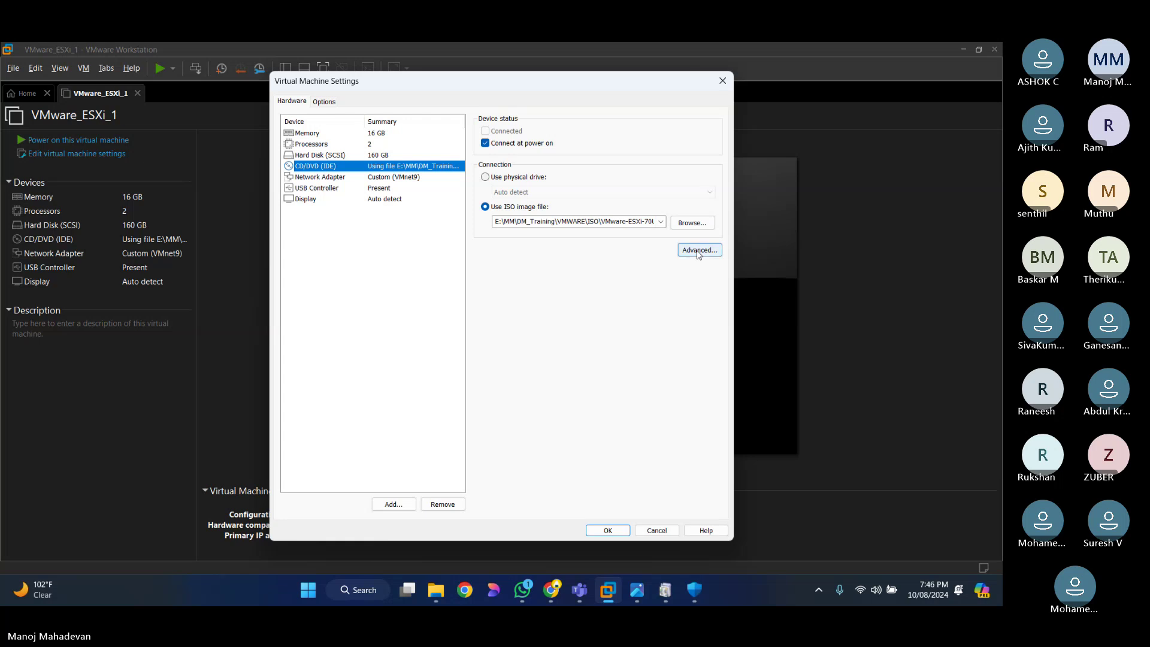
pyautogui.click(698, 251)
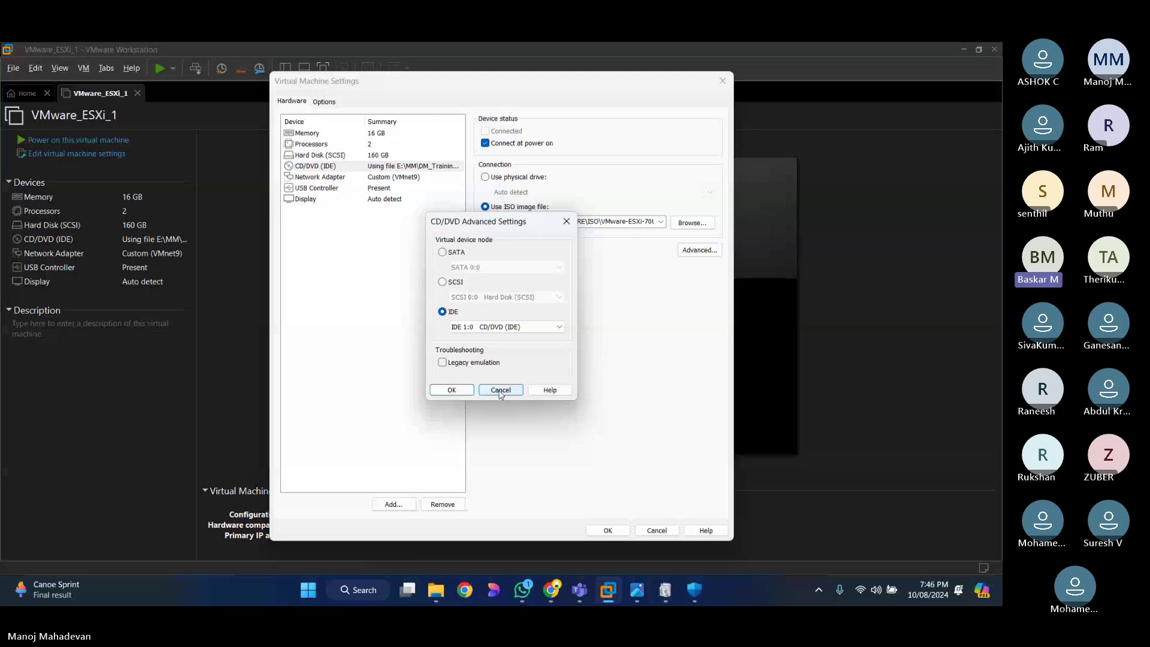
pyautogui.hotkey('alt', 'Tab')
# Step: Paste the copied ESXi ISO into the VMware_Lab folder on New Volume (D:)
pyautogui.click(341, 86)
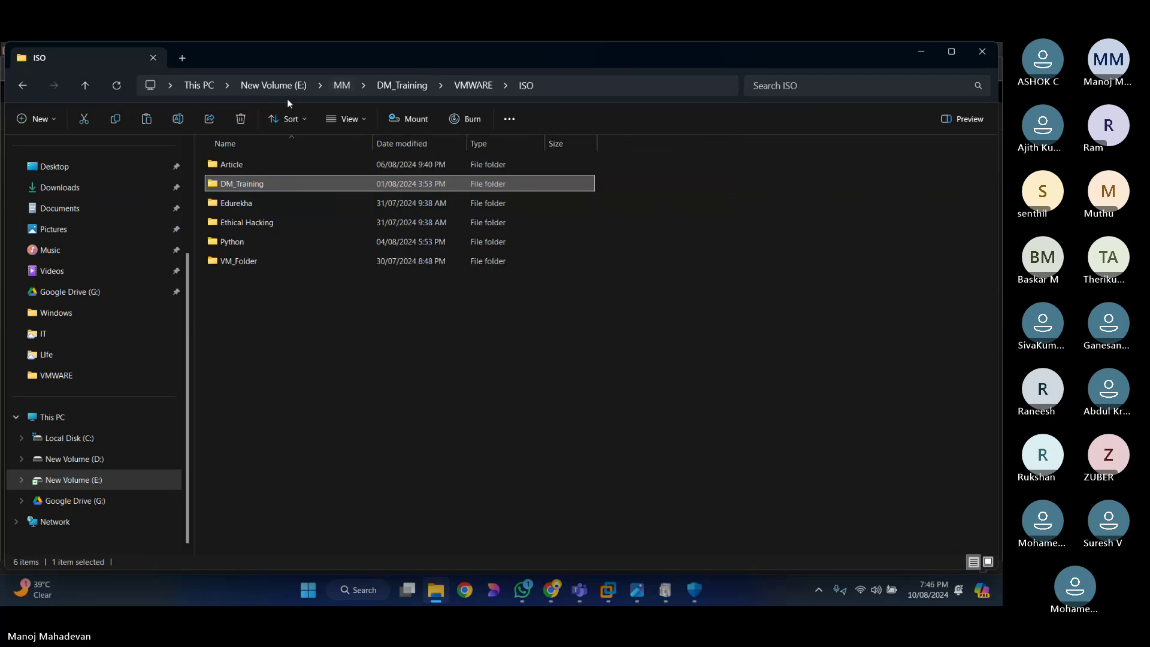
pyautogui.click(267, 87)
pyautogui.click(207, 85)
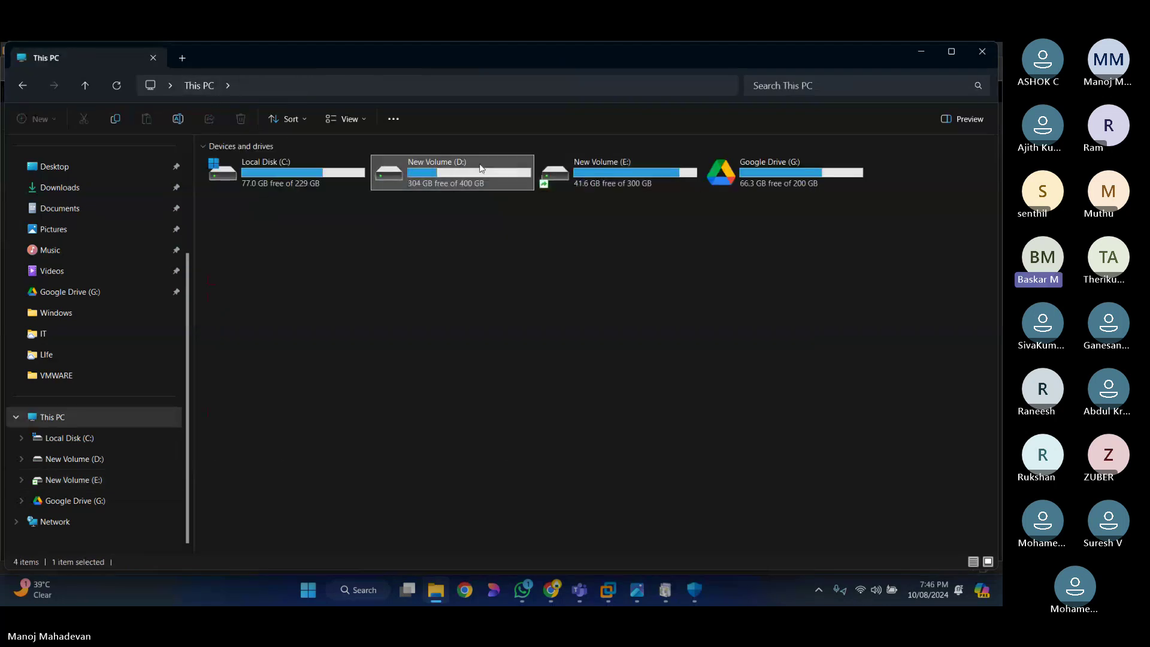
pyautogui.doubleClick(480, 168)
pyautogui.click(247, 241)
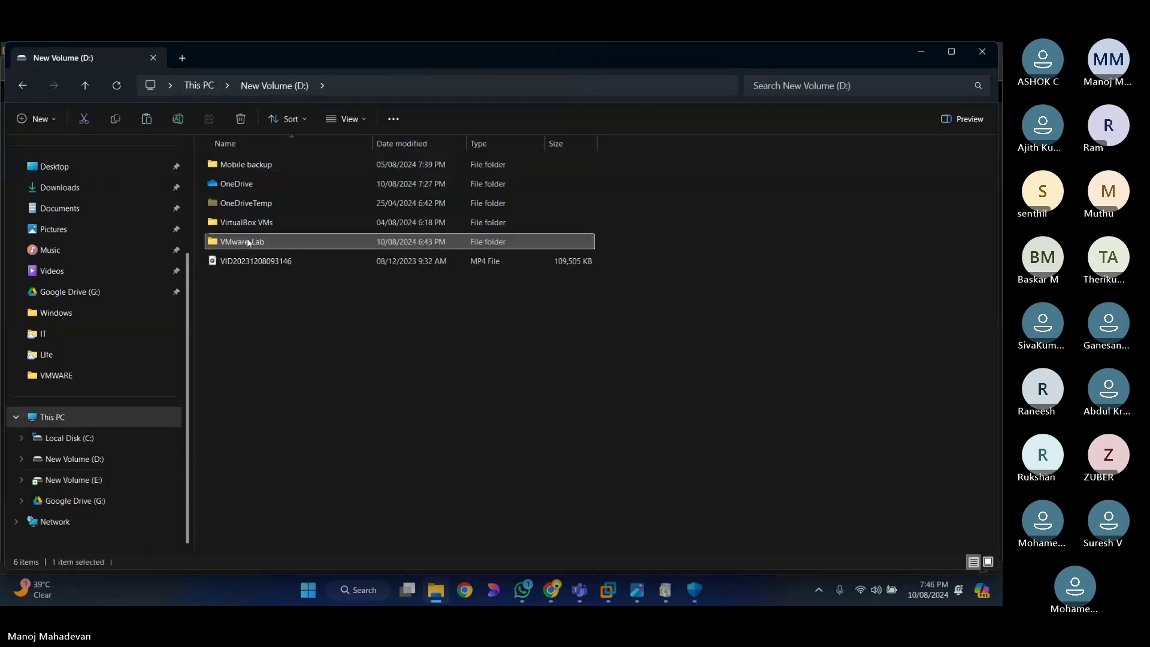
pyautogui.doubleClick(246, 240)
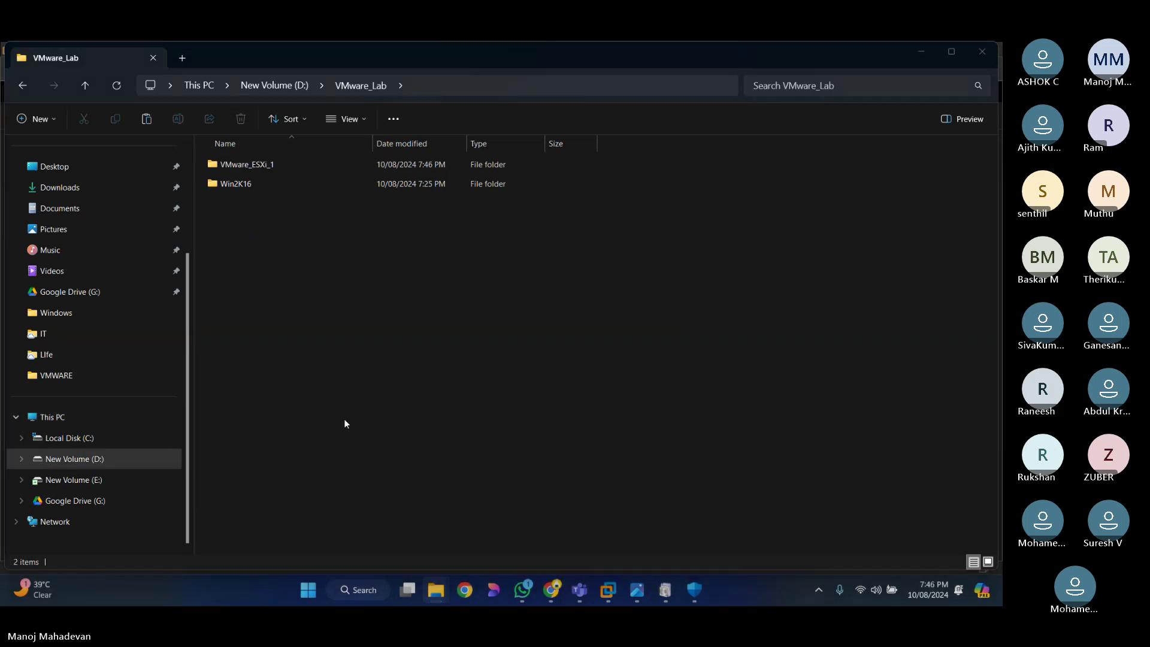
pyautogui.hotkey('ctrl', 'v')
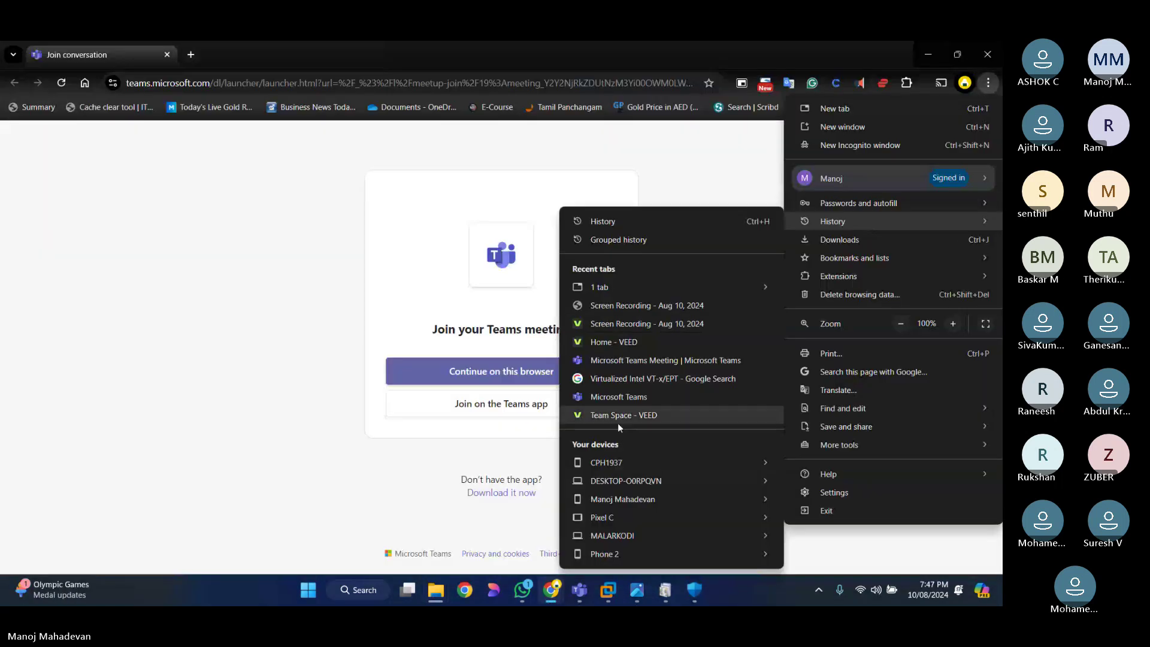
# Step: Scroll through Chrome's full browsing History page, then return to File Explorer
pyautogui.moveTo(682, 283)
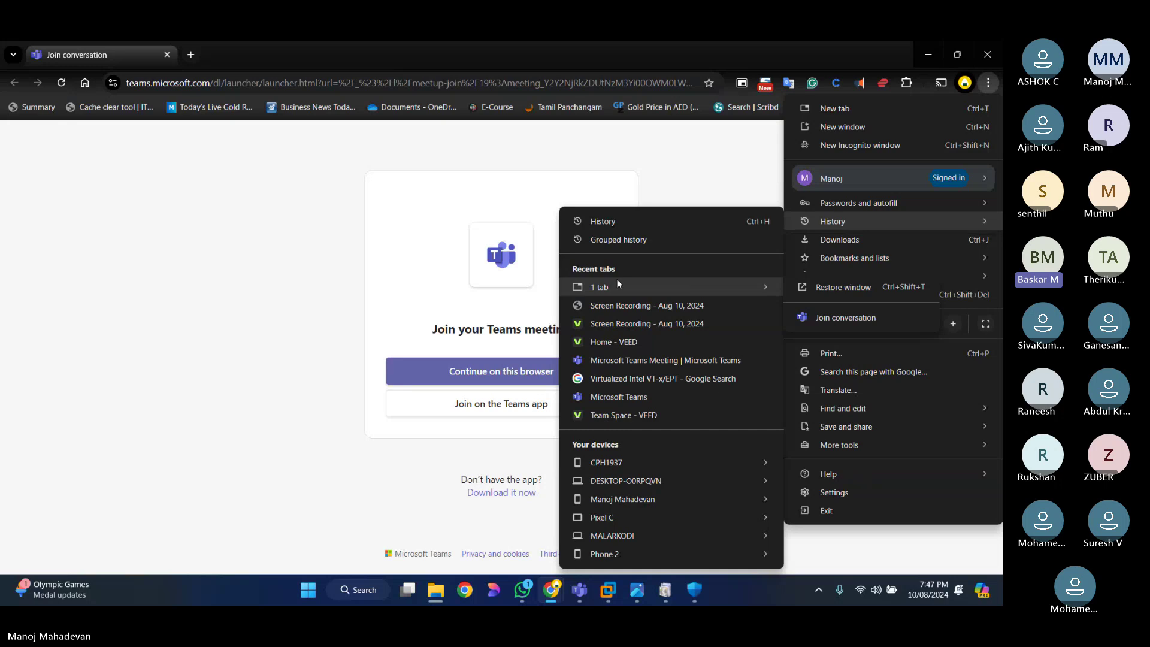
pyautogui.click(602, 221)
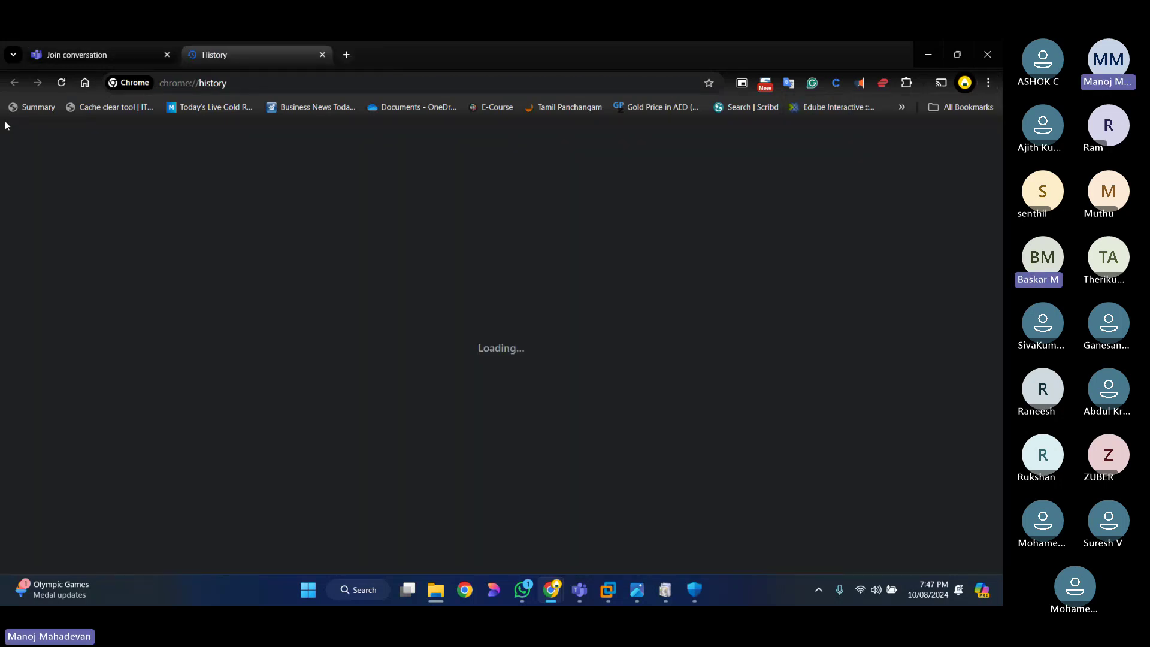
pyautogui.scroll(-5, 613, 411)
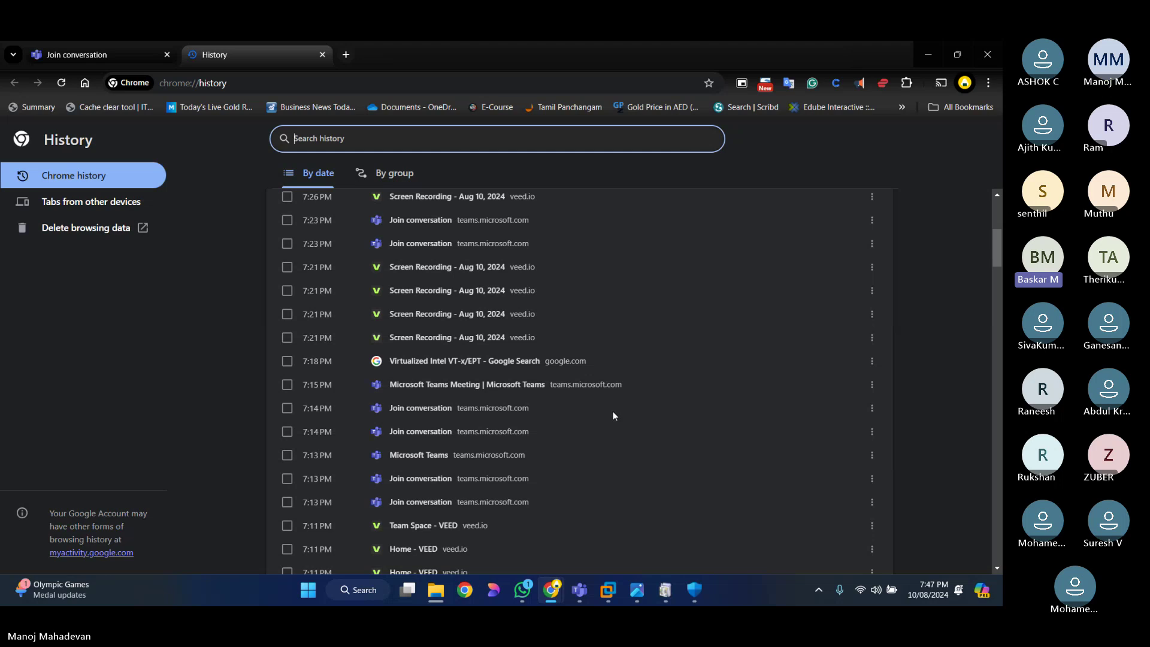
pyautogui.scroll(-15, 645, 455)
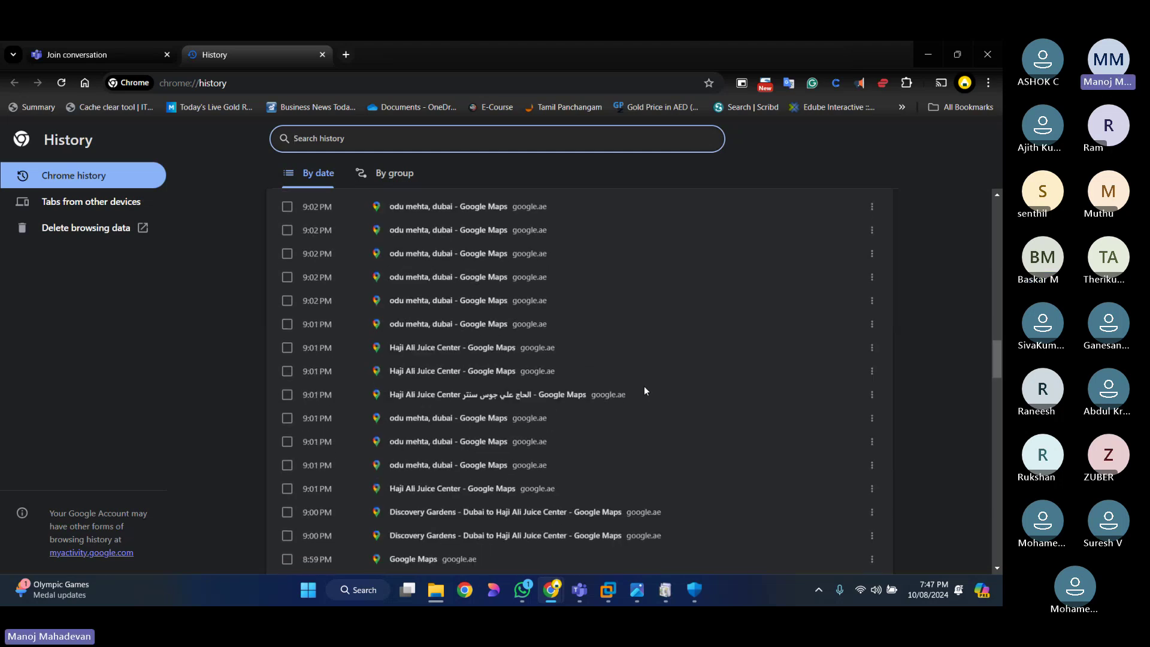
pyautogui.scroll(-5, 644, 388)
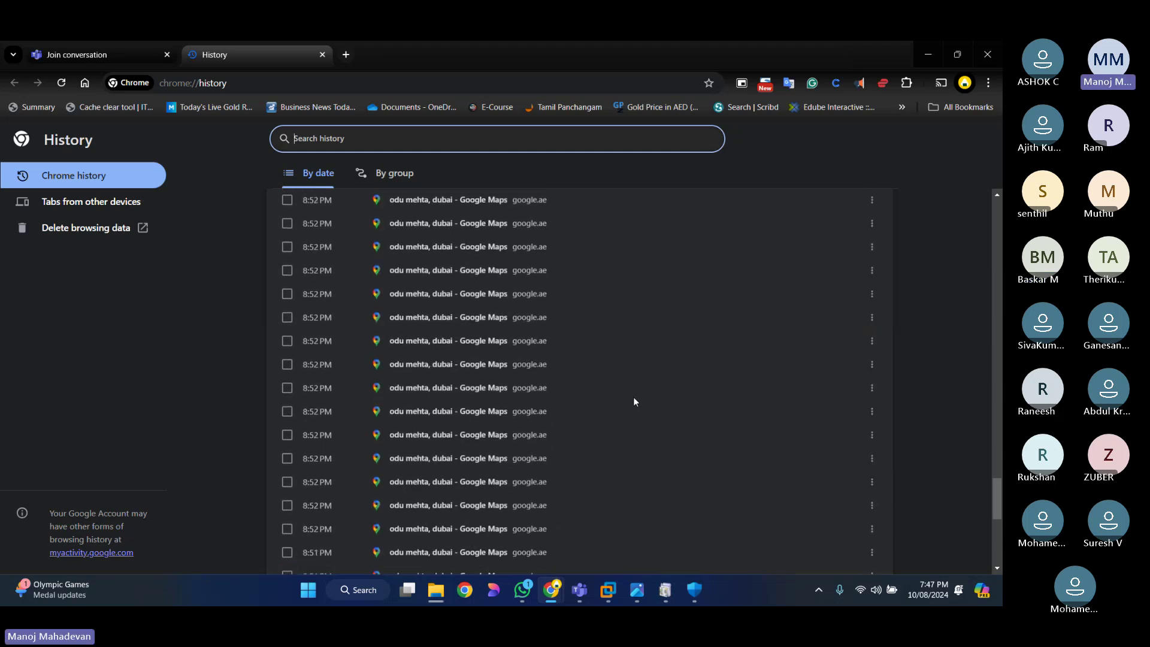
pyautogui.hotkey('alt', 'Tab')
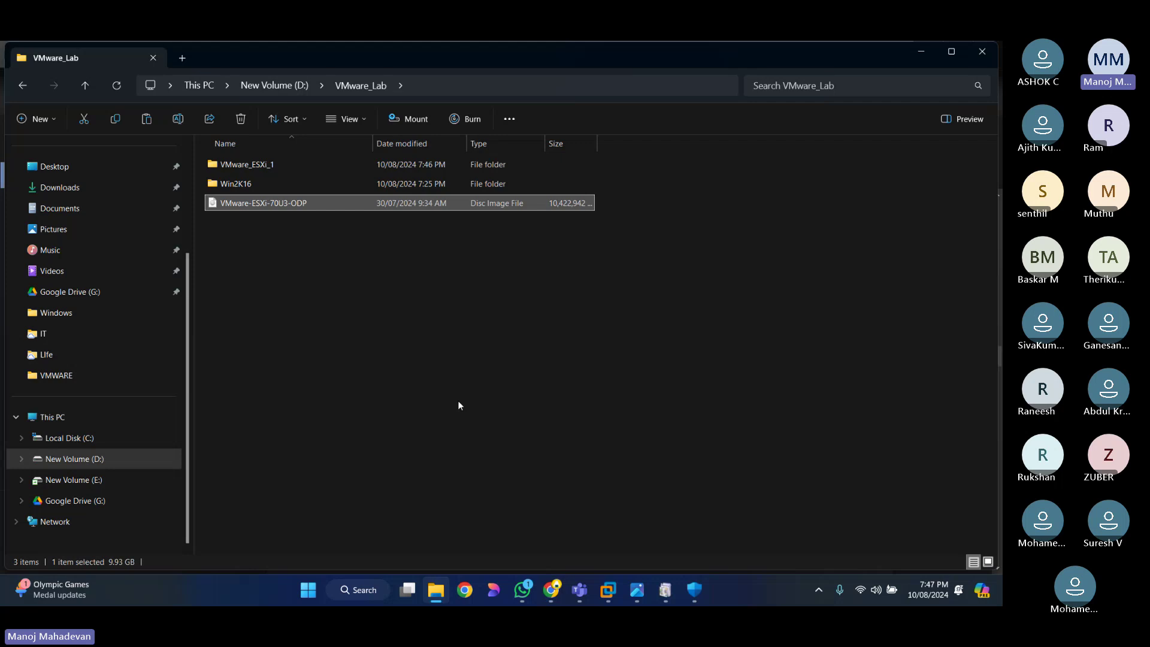
# Step: Switch to Chrome showing the mirror's /VMware/VCenter/7.0.0/ index page
pyautogui.hotkey('alt', 'Tab')
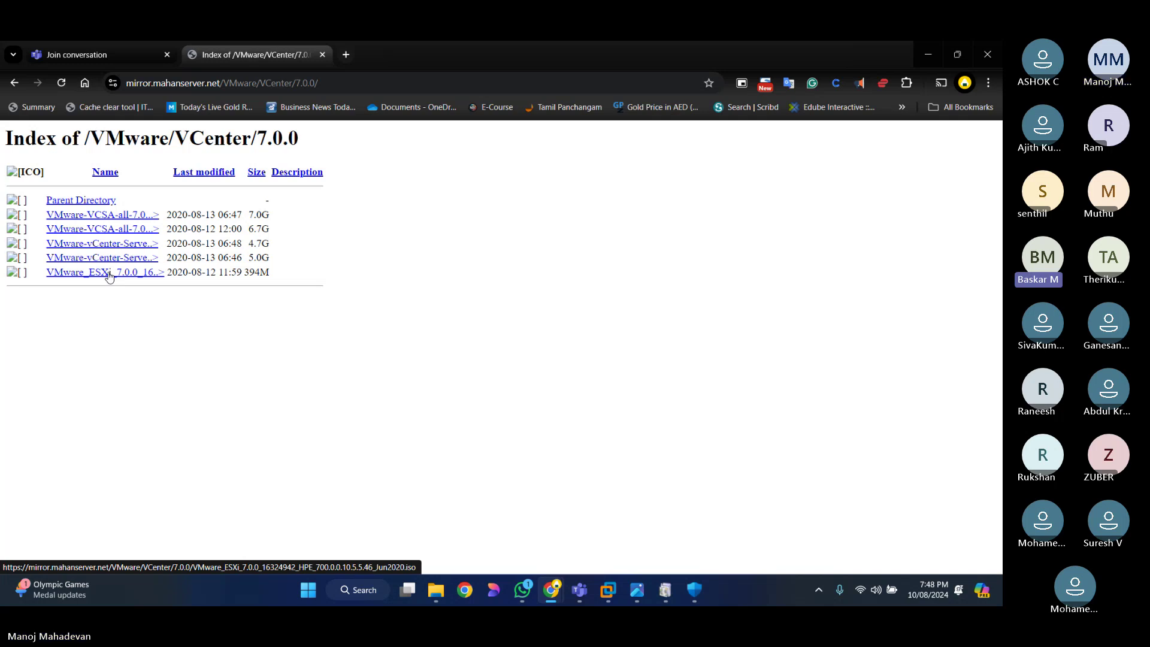
# Step: Save the VMware_ESXi_7.0.0 HPE ISO to Downloads and watch it in Chrome's download history
pyautogui.click(109, 276)
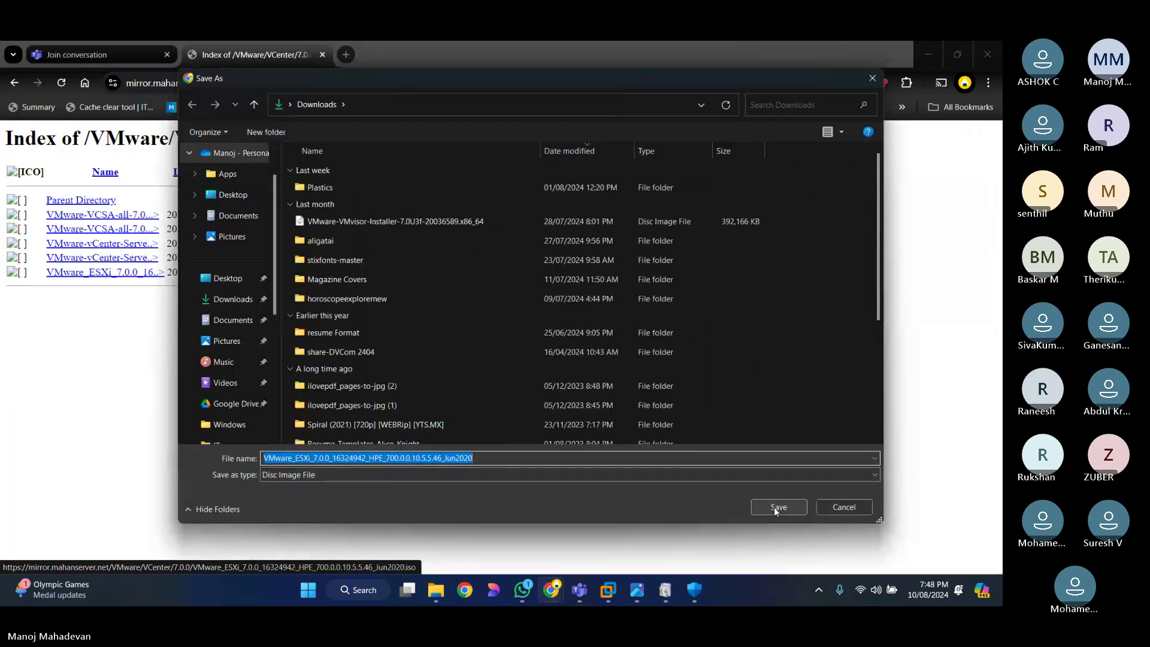
pyautogui.click(776, 507)
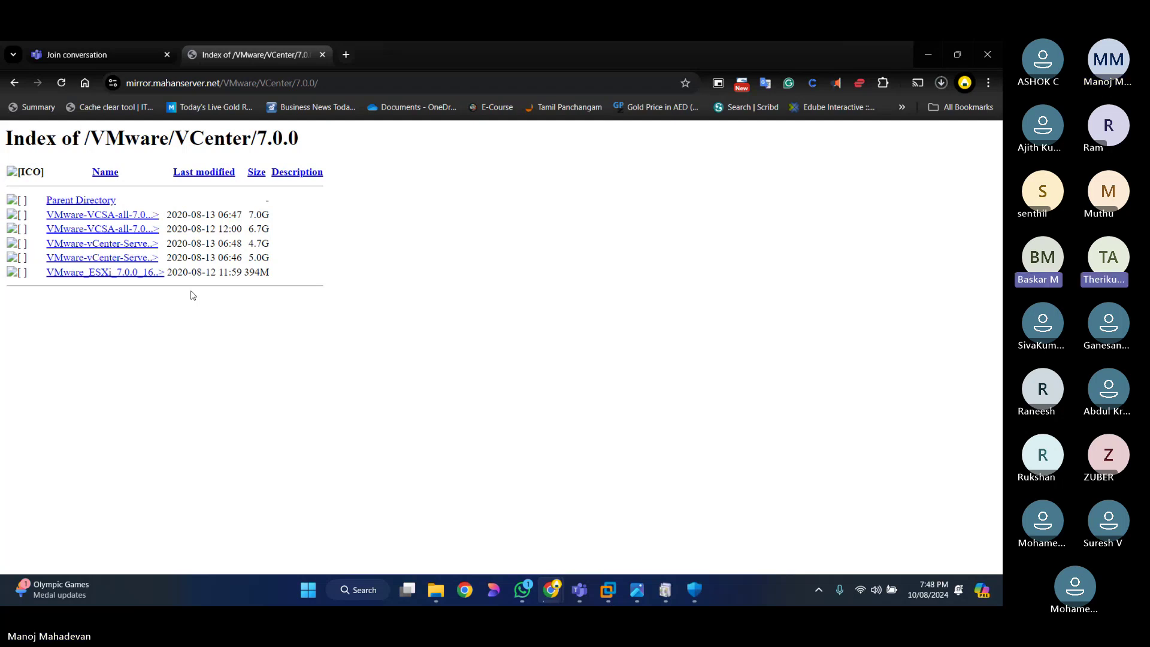
pyautogui.hotkey('ctrl', 'j')
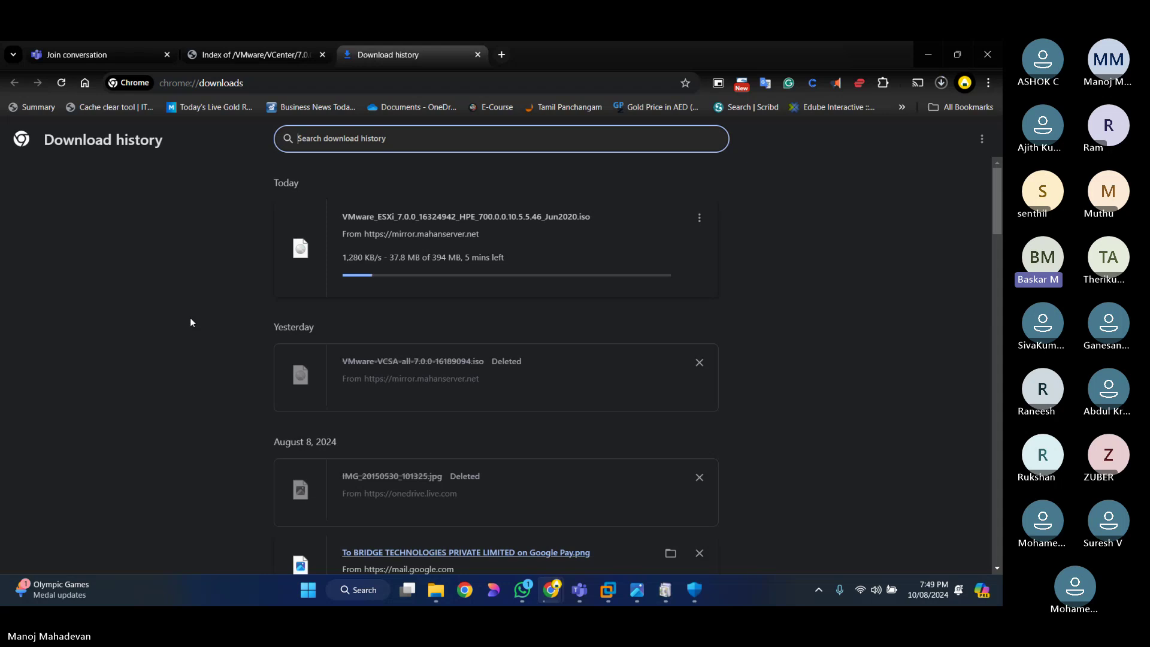
pyautogui.click(232, 54)
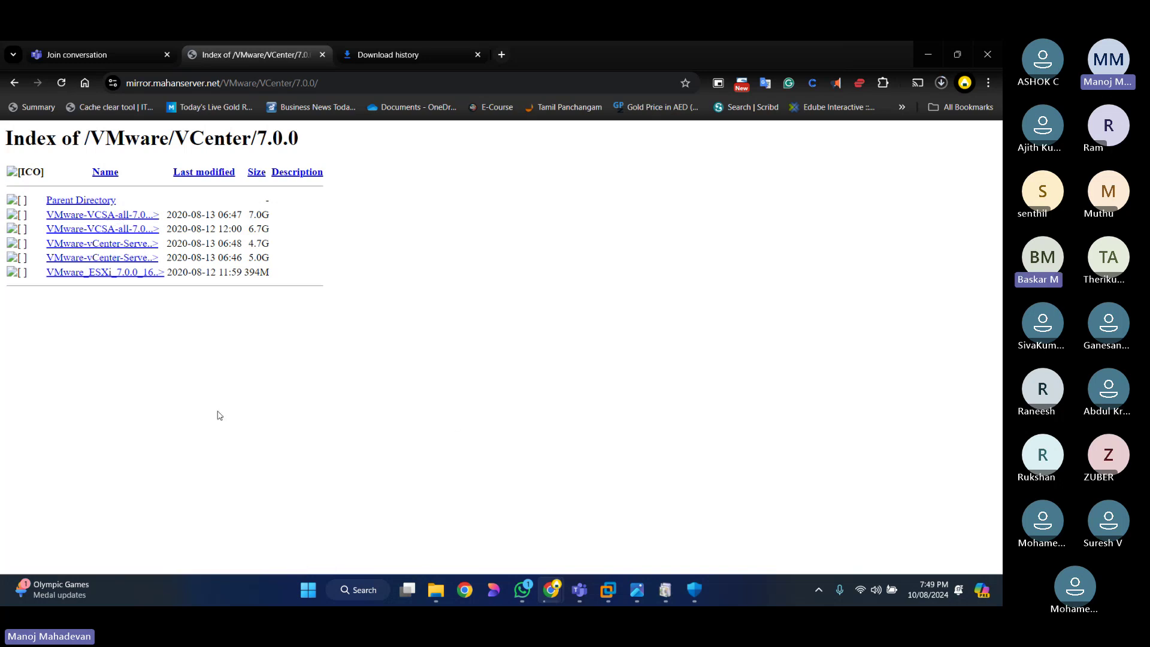
pyautogui.click(435, 589)
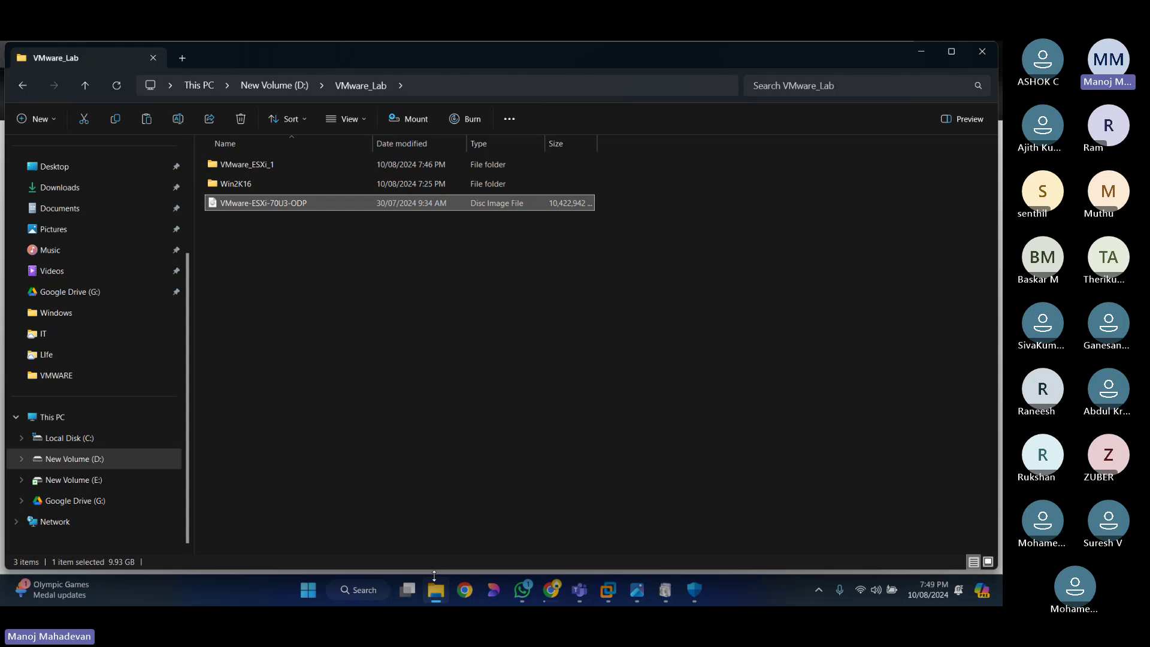
# Step: Check the 9.93 GB VMware-ESXi-70U3-ODP image's Properties, then show its WinRAR options
pyautogui.click(345, 299)
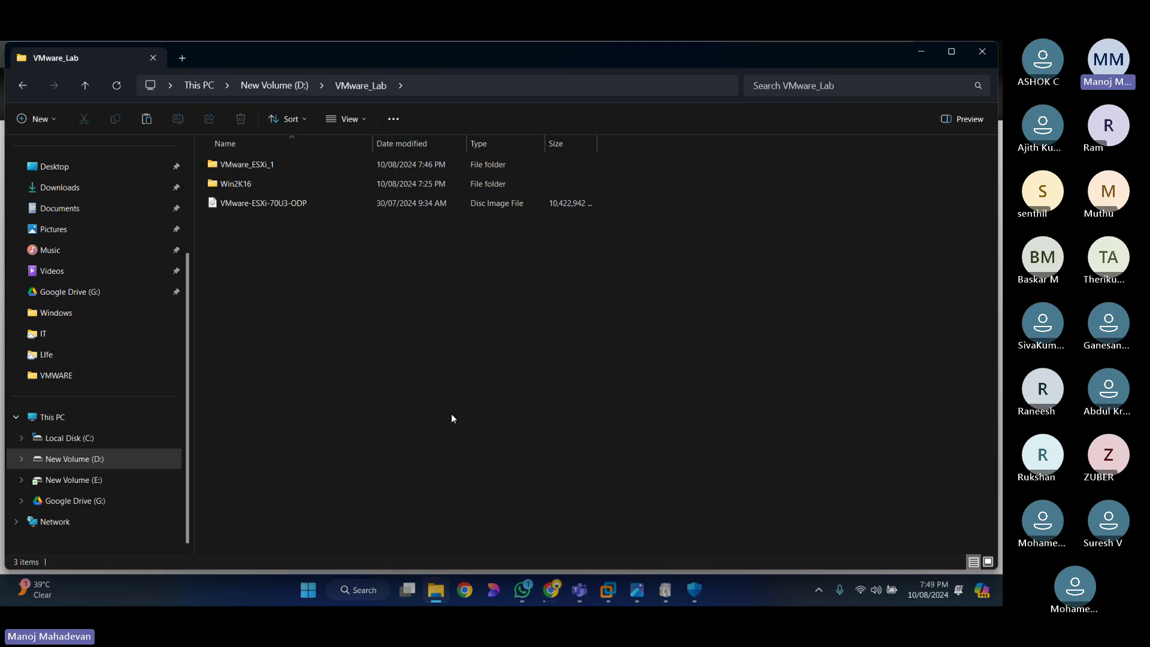
pyautogui.click(294, 203)
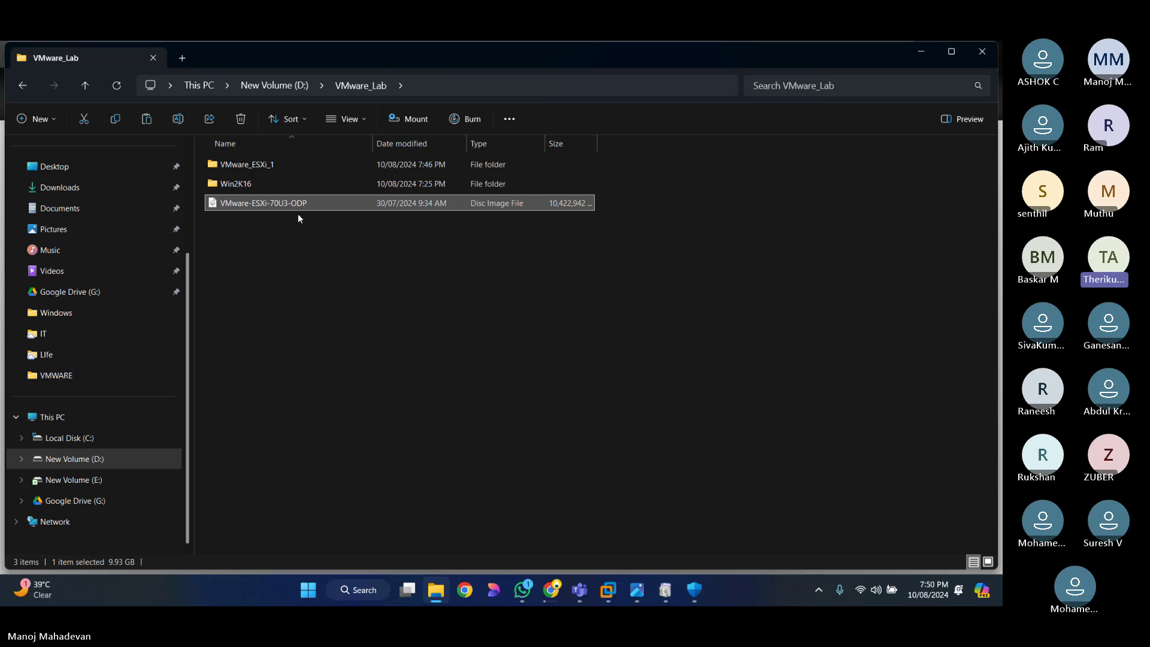
pyautogui.rightClick(268, 204)
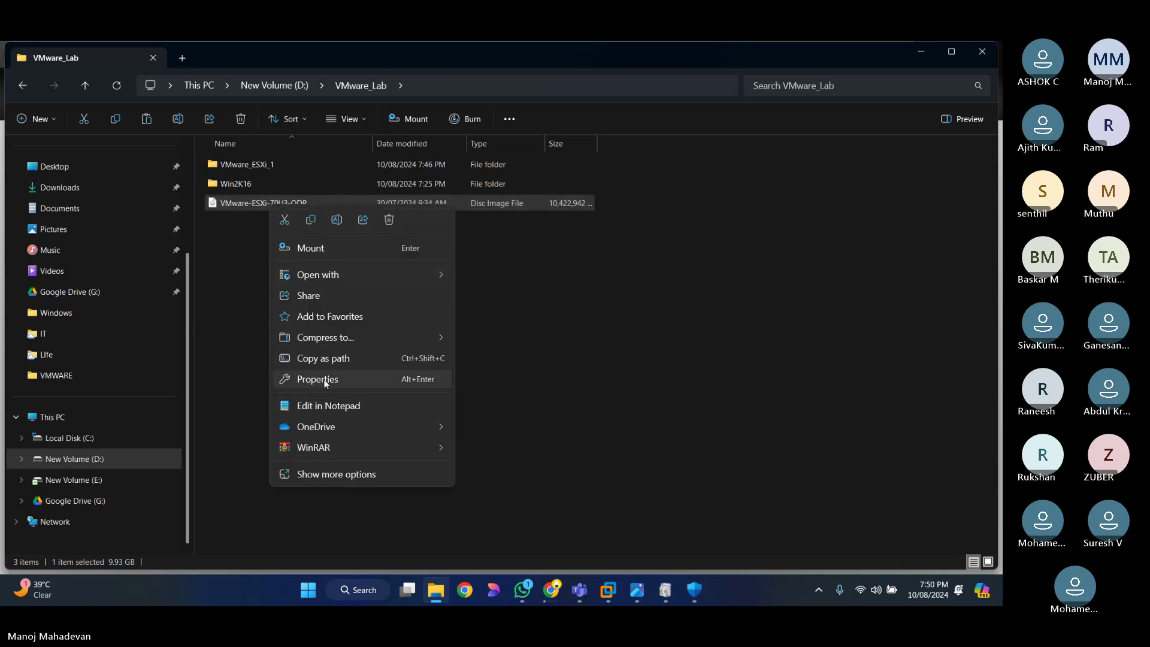
pyautogui.click(323, 379)
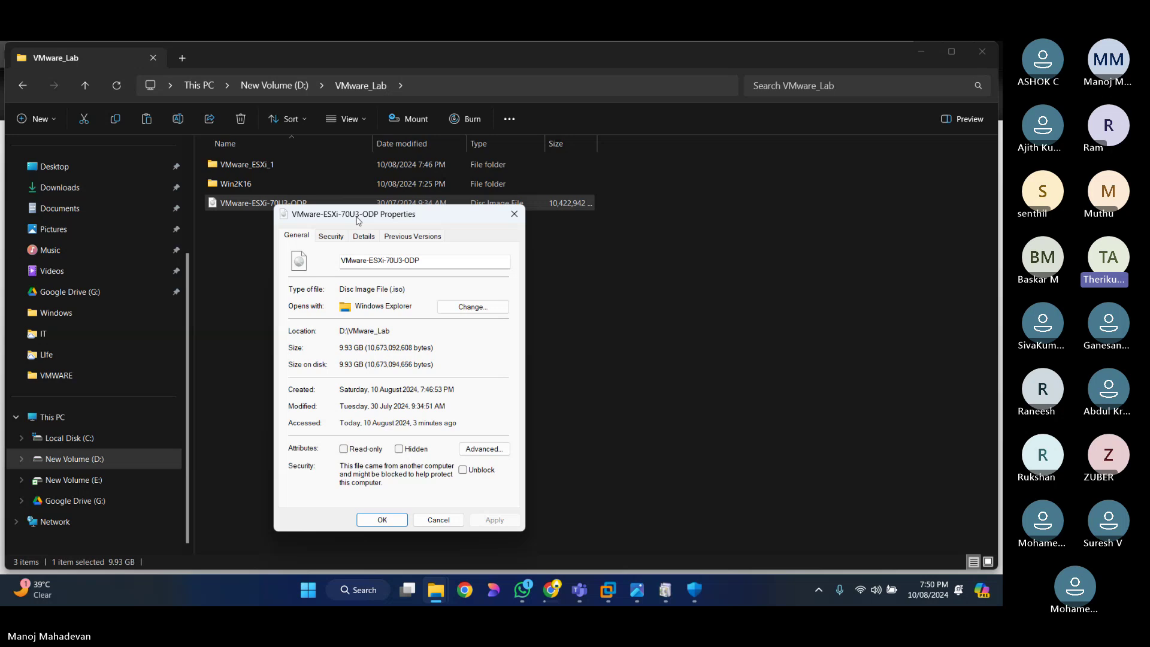
pyautogui.press('Escape')
pyautogui.rightClick(241, 203)
pyautogui.click(309, 245)
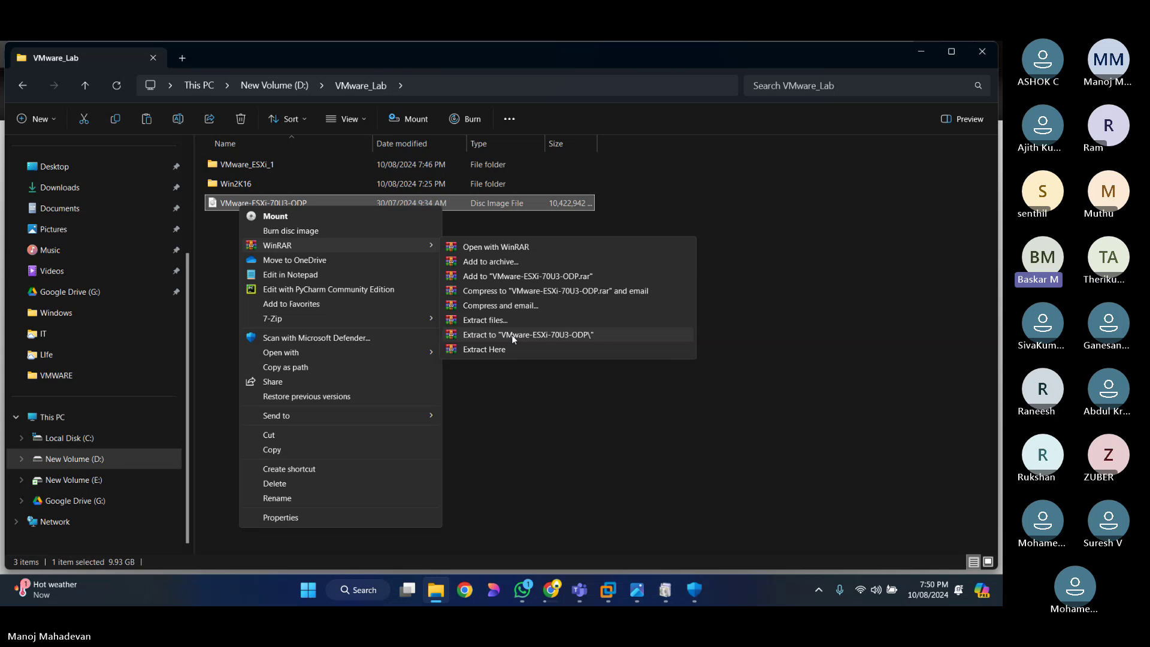
# Step: Mount the VMware-ESXi-70U3-ODP image as DVD Drive (I:), allowing it through the security warning
pyautogui.moveTo(402, 322)
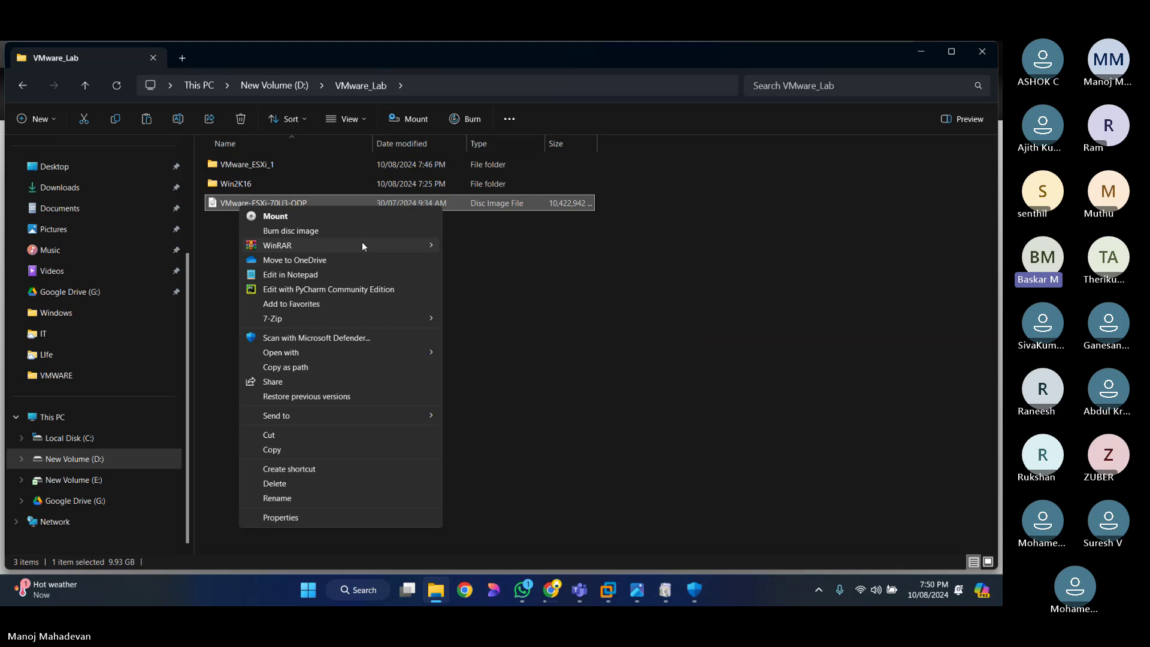
pyautogui.click(335, 274)
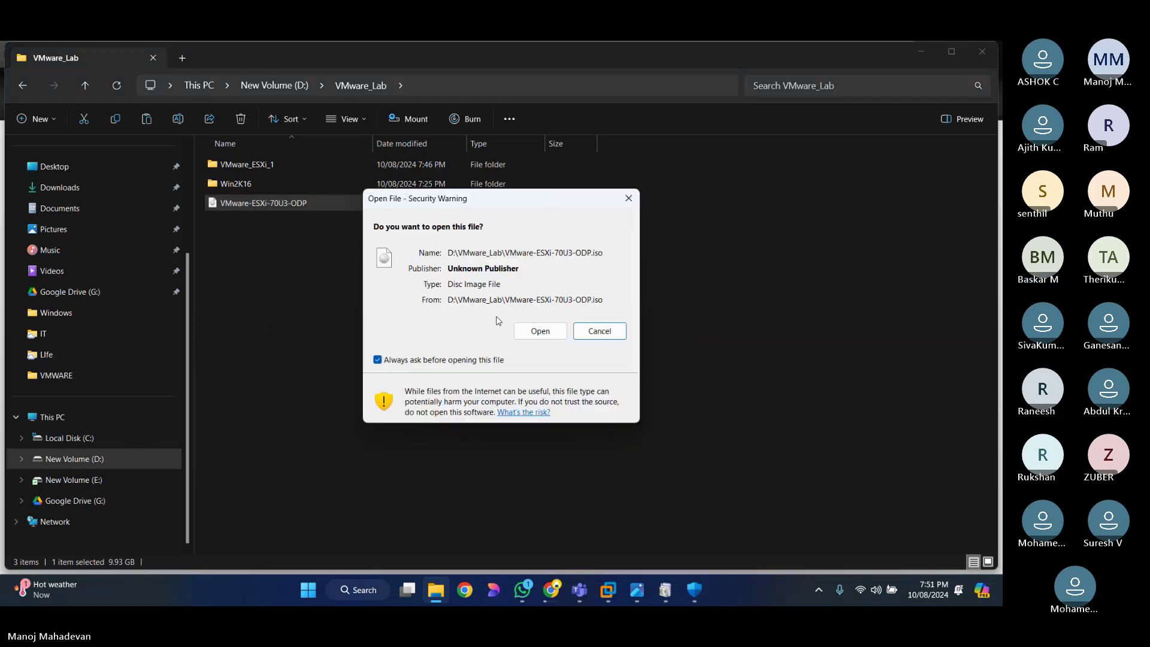
pyautogui.click(539, 328)
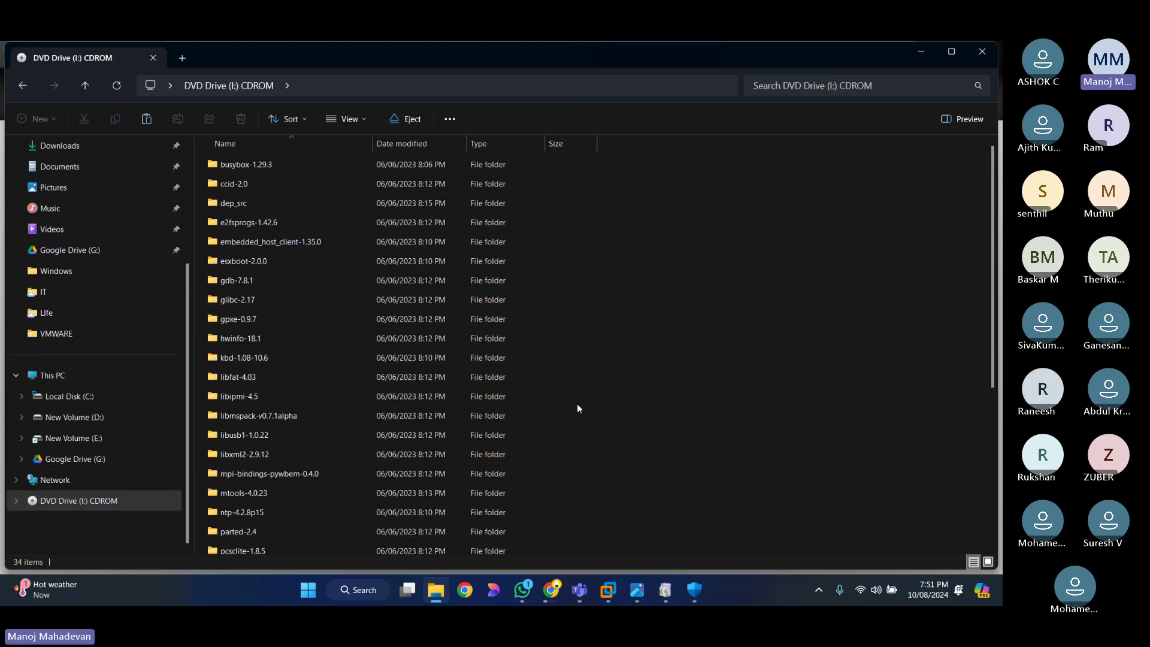
# Step: Scroll through the mounted DVD Drive (I:) contents, then minimise Explorer to show Chrome's downloads
pyautogui.scroll(-5, 576, 401)
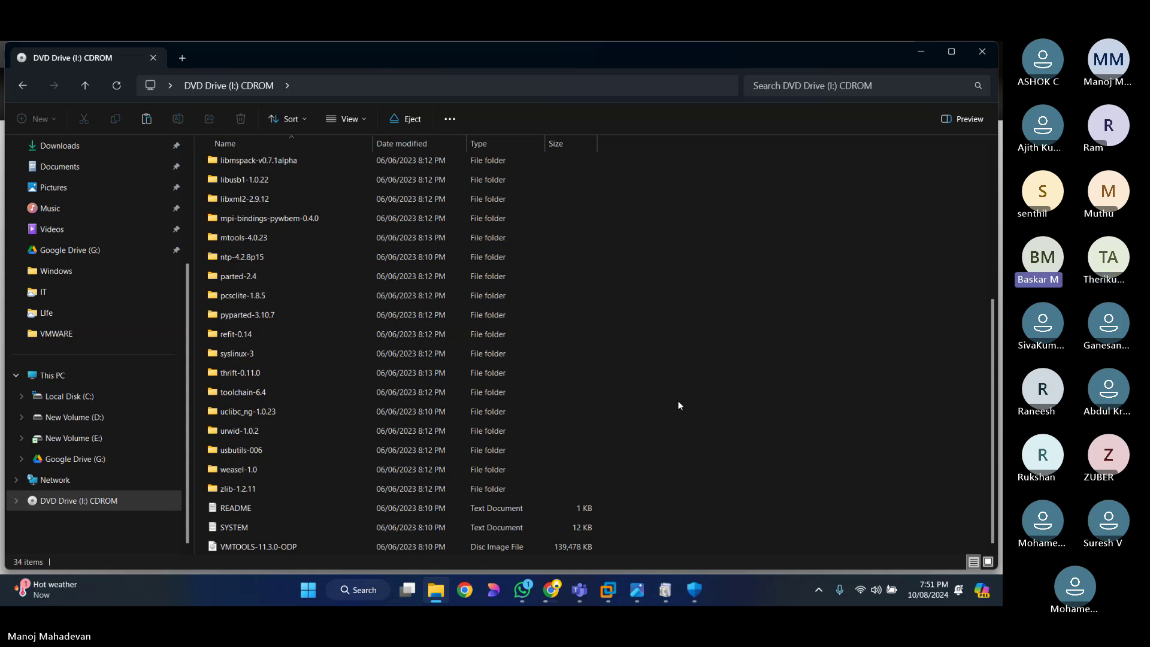
pyautogui.scroll(5, 678, 401)
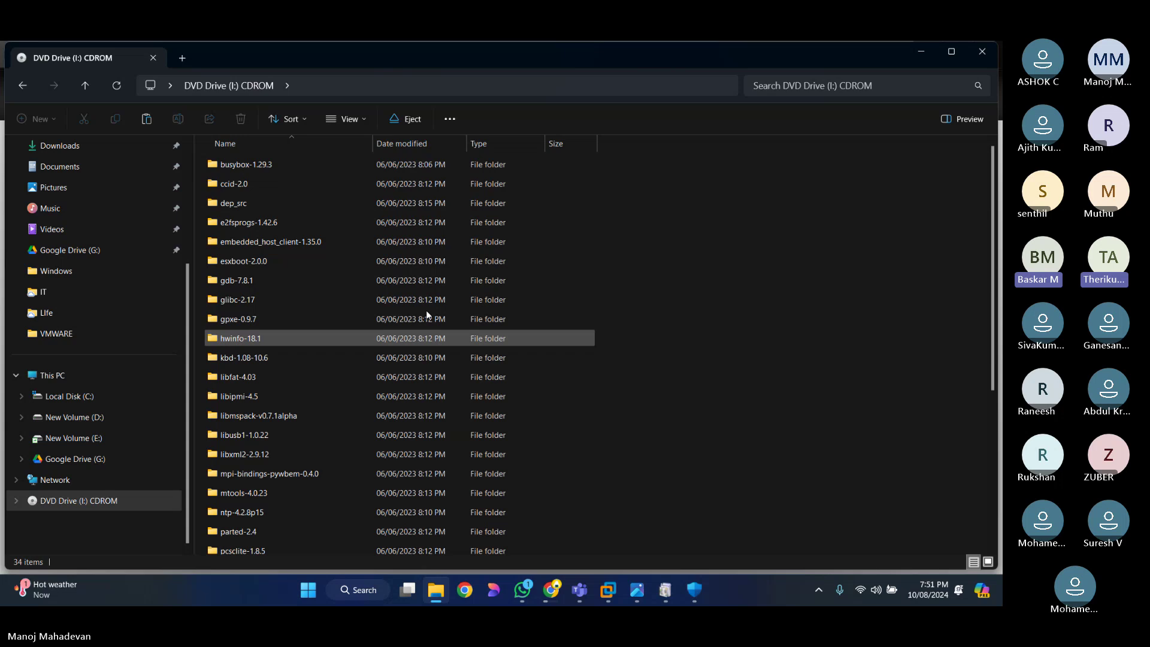
pyautogui.click(921, 52)
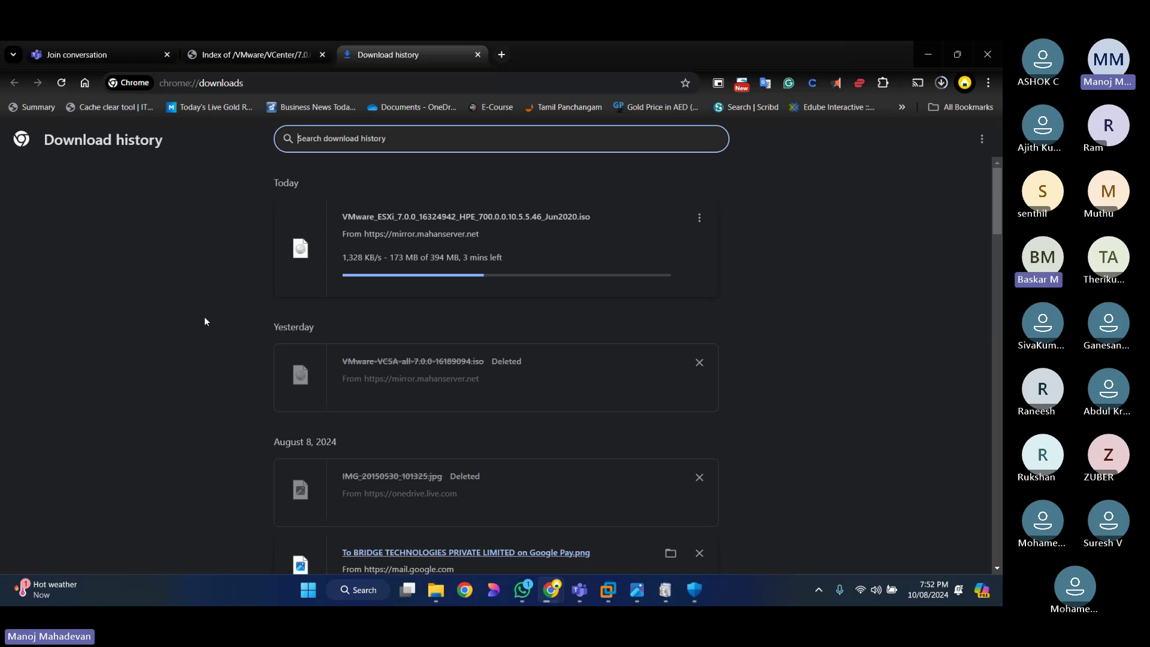
# Step: In a new Explorer window, browse to E:\MM\DM_Training\VMWARE\ISO showing its five disc images
pyautogui.press('super+e')
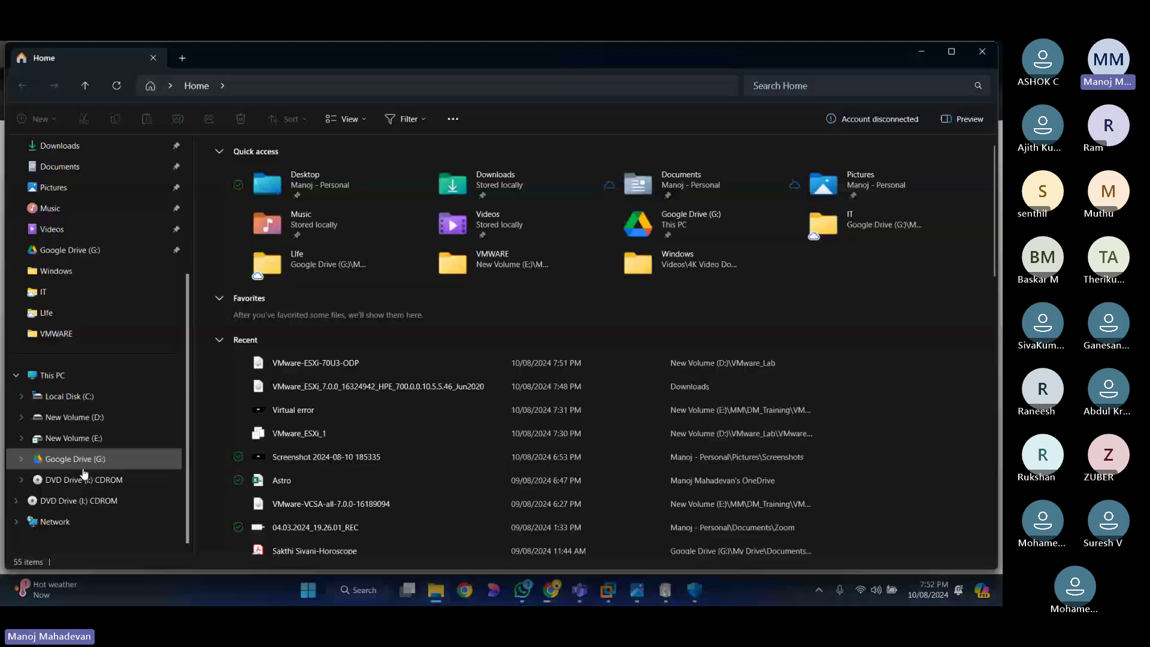
pyautogui.click(81, 443)
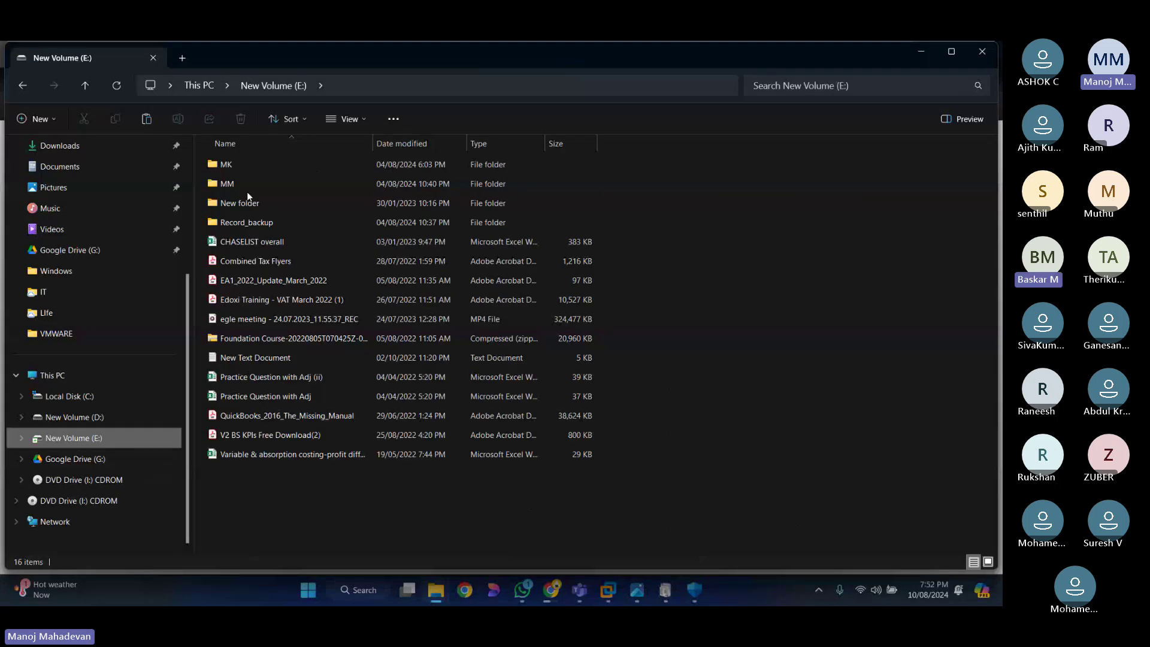
pyautogui.doubleClick(240, 189)
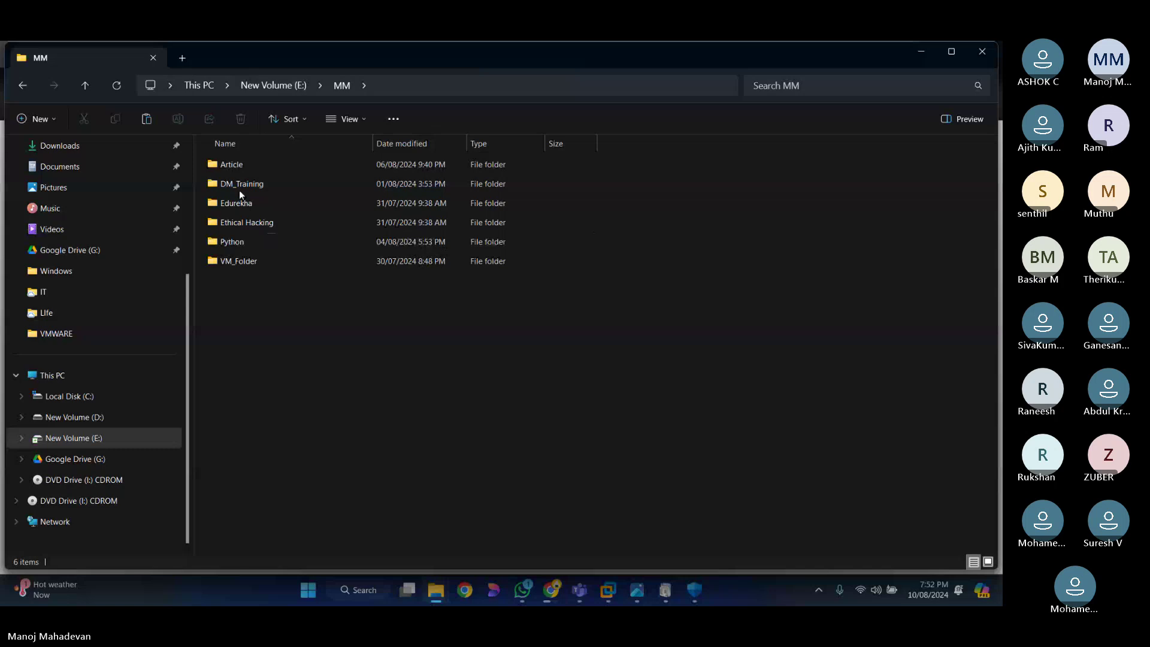
pyautogui.doubleClick(239, 189)
pyautogui.doubleClick(232, 167)
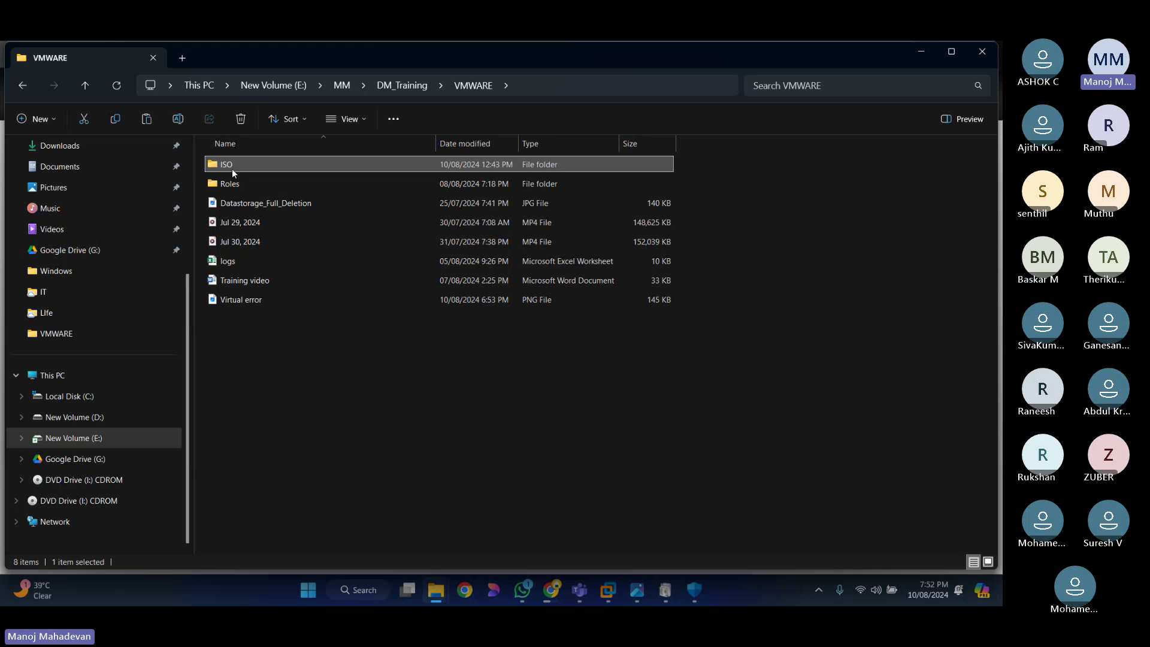
pyautogui.doubleClick(232, 168)
pyautogui.click(568, 227)
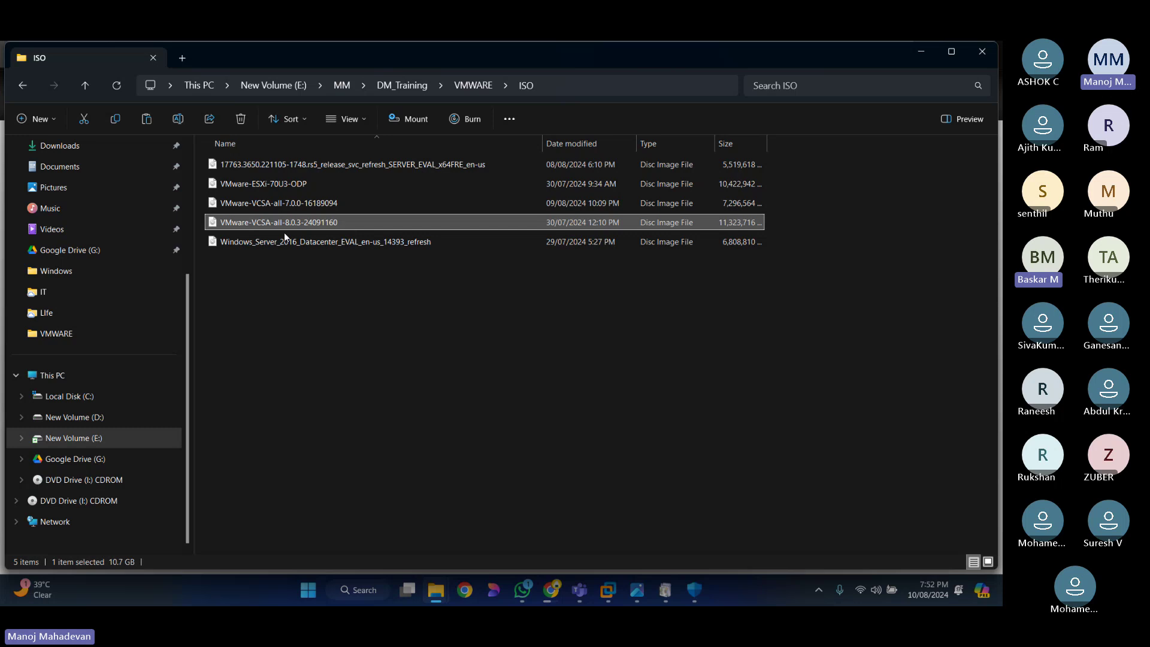
pyautogui.click(225, 314)
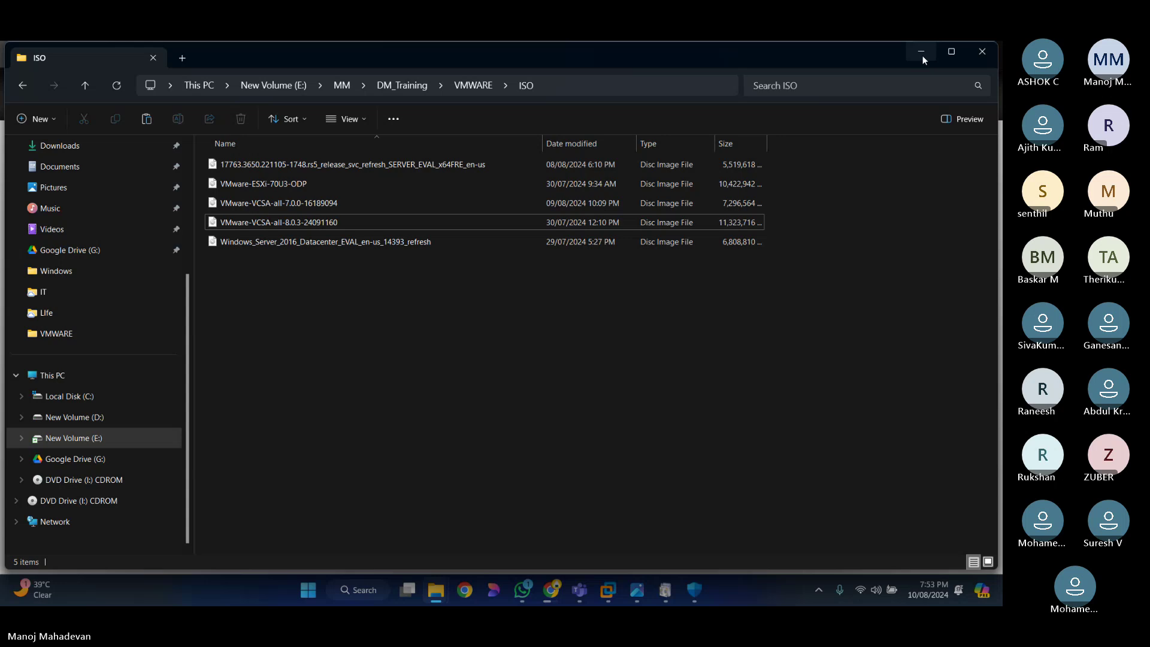
# Step: Check the ESXi ISO download at 266 of 394 MB and preview the Teams windows
pyautogui.click(922, 57)
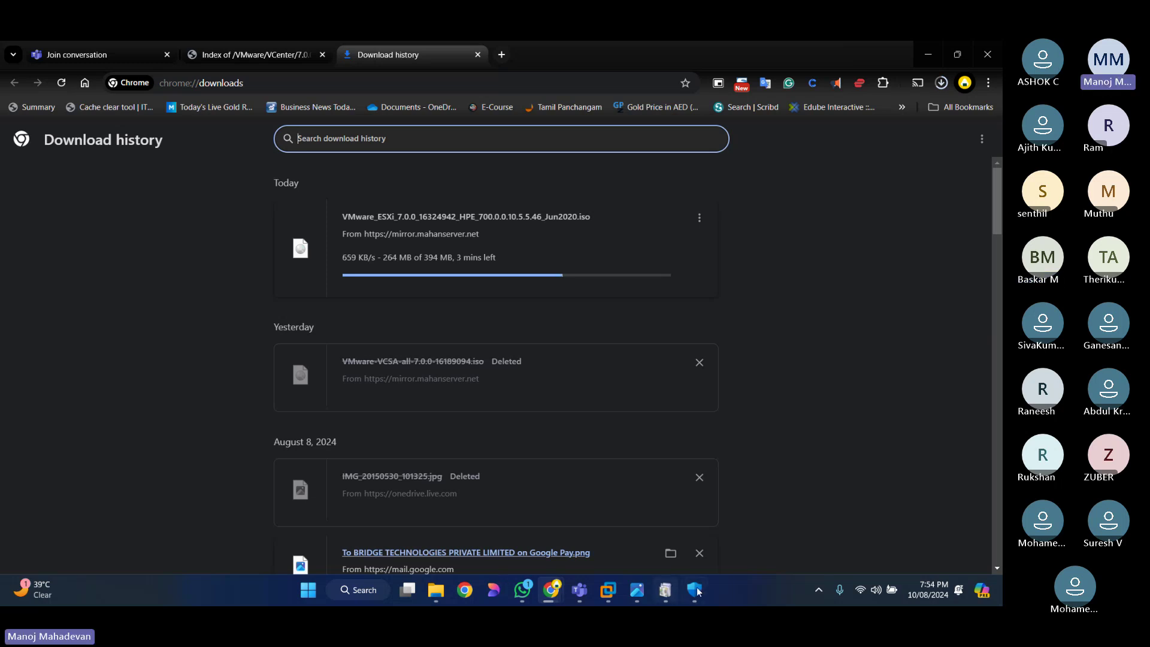
pyautogui.click(579, 590)
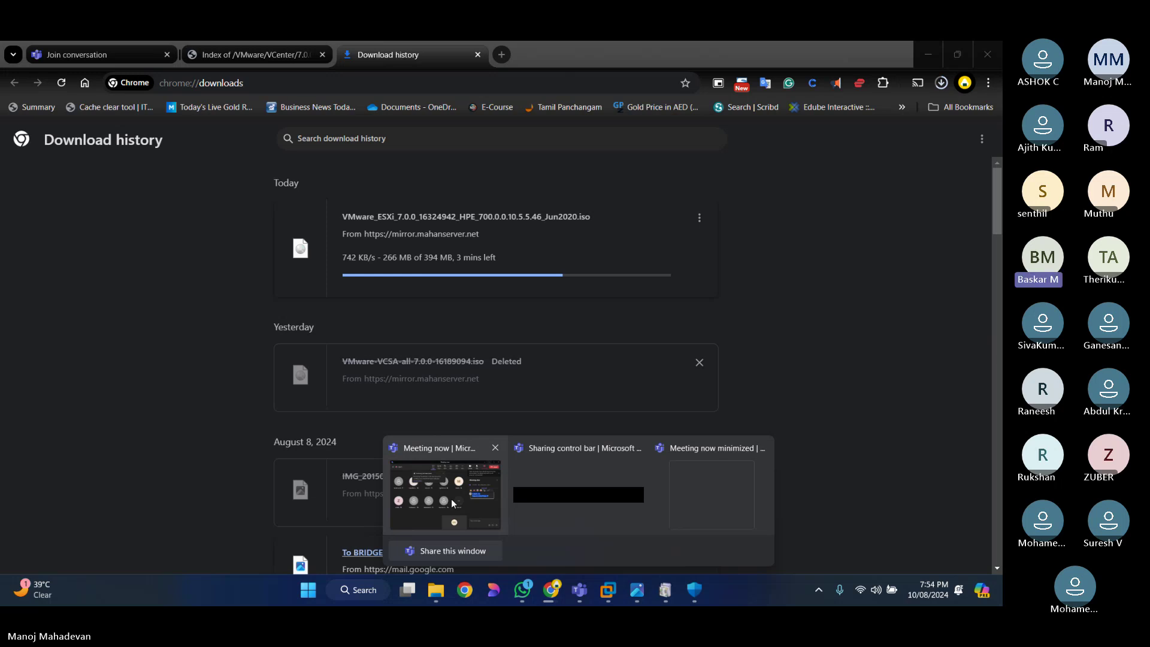
pyautogui.hotkey('ctrl', 't')
# Step: Load mirror.mahanserver.net/VMware/VCenter/ in the new tab, reload it, and return from 7.0.3
pyautogui.write('mirror.mahanserver.net/VMware/VCenter/')
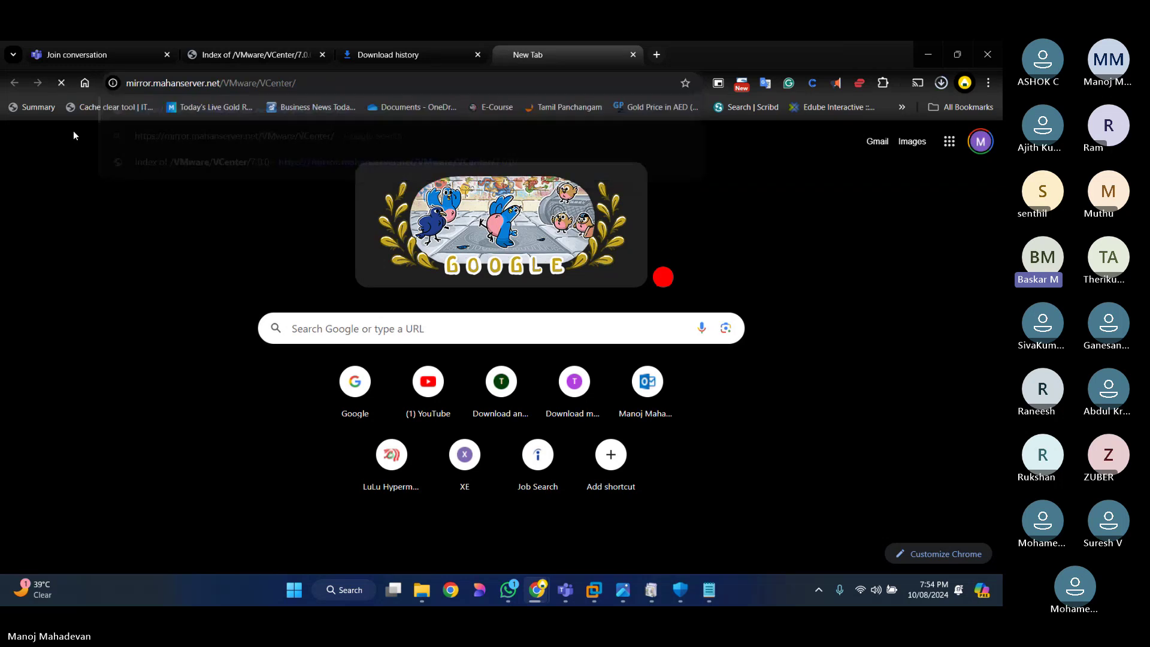
pyautogui.press('Return')
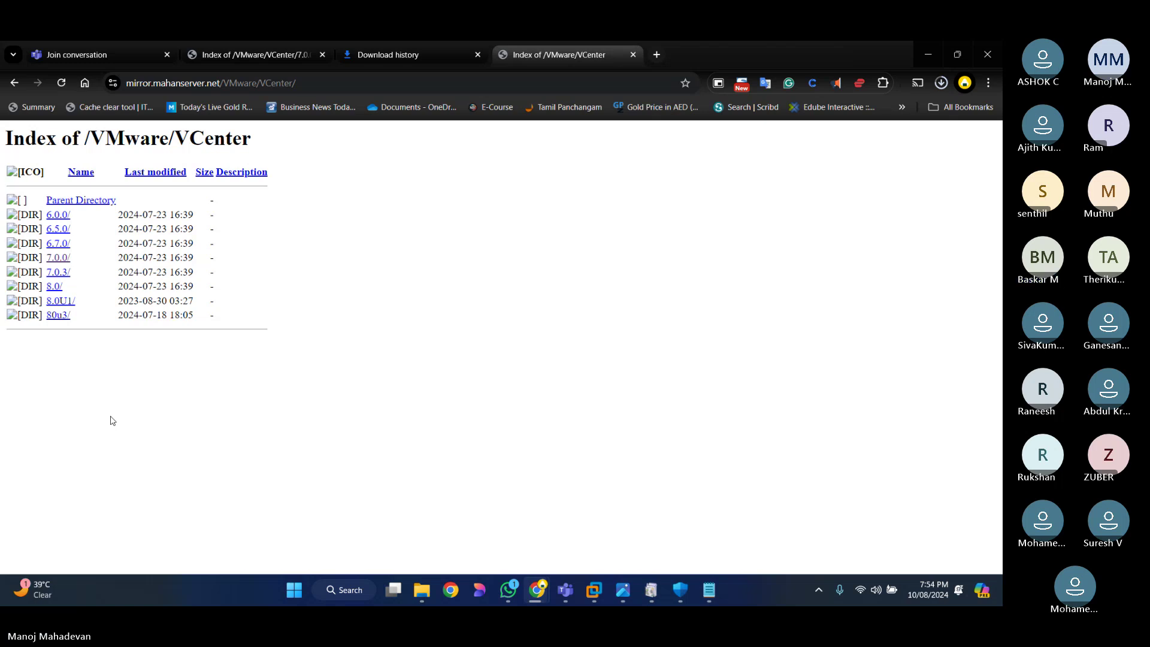
pyautogui.press('F5')
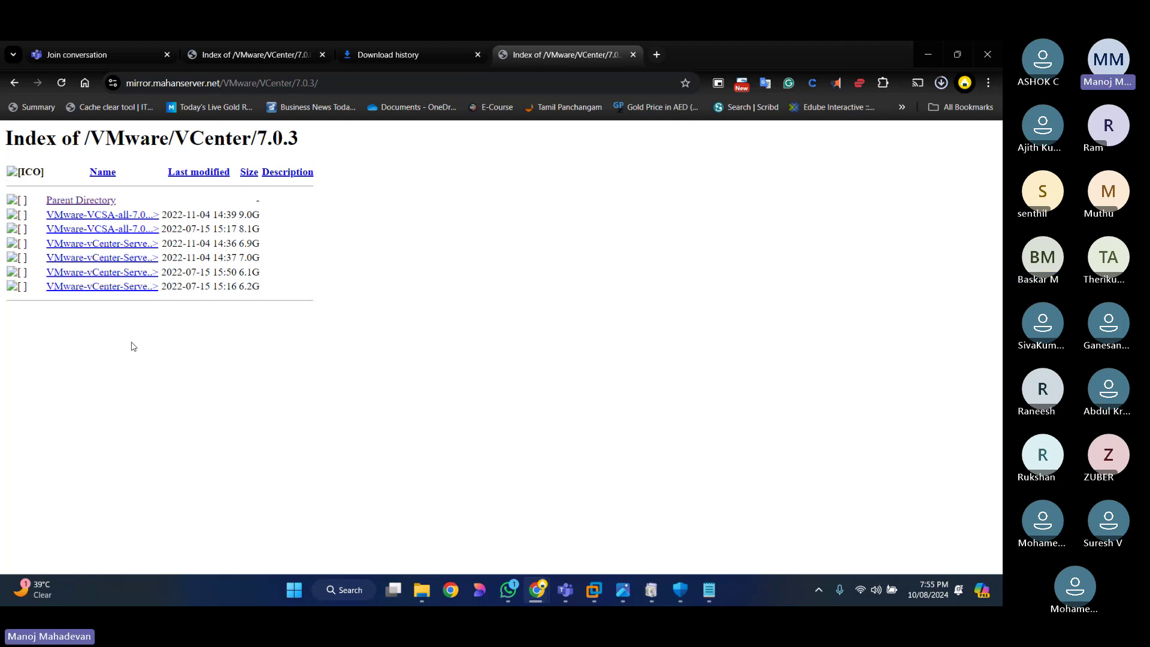
pyautogui.hotkey('alt', 'Left')
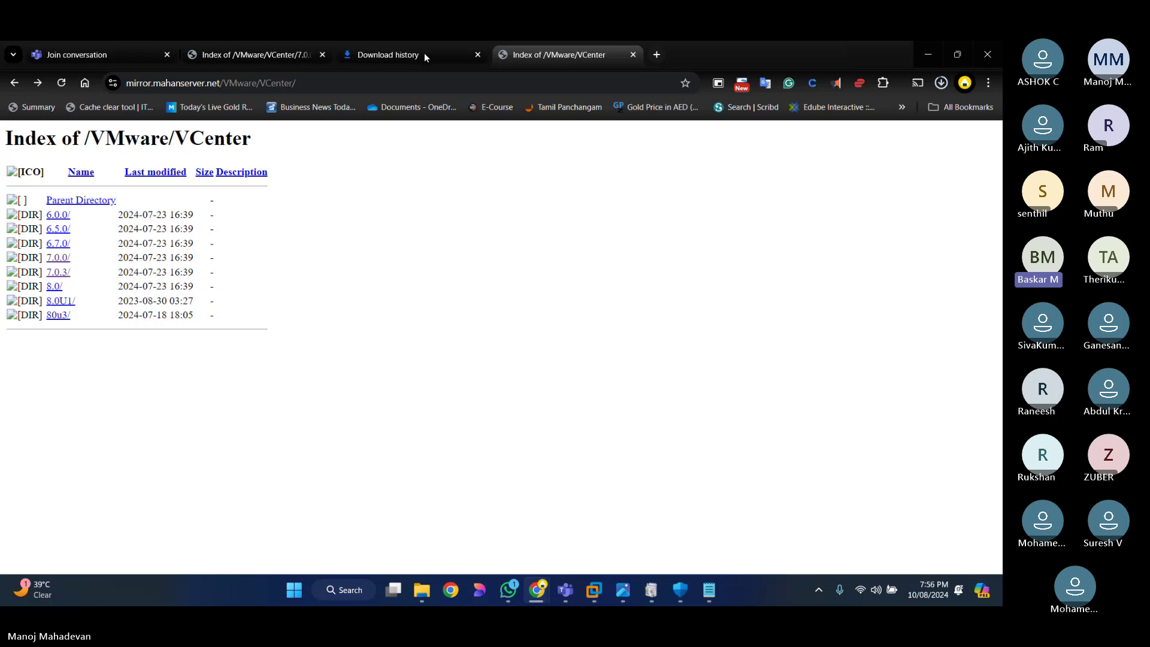
# Step: Check the ESXi 7.0.0 HPE ISO download progress and open the VCenter 7.0.0/ folder listing
pyautogui.click(386, 54)
pyautogui.hotkey('ctrl', 'Tab')
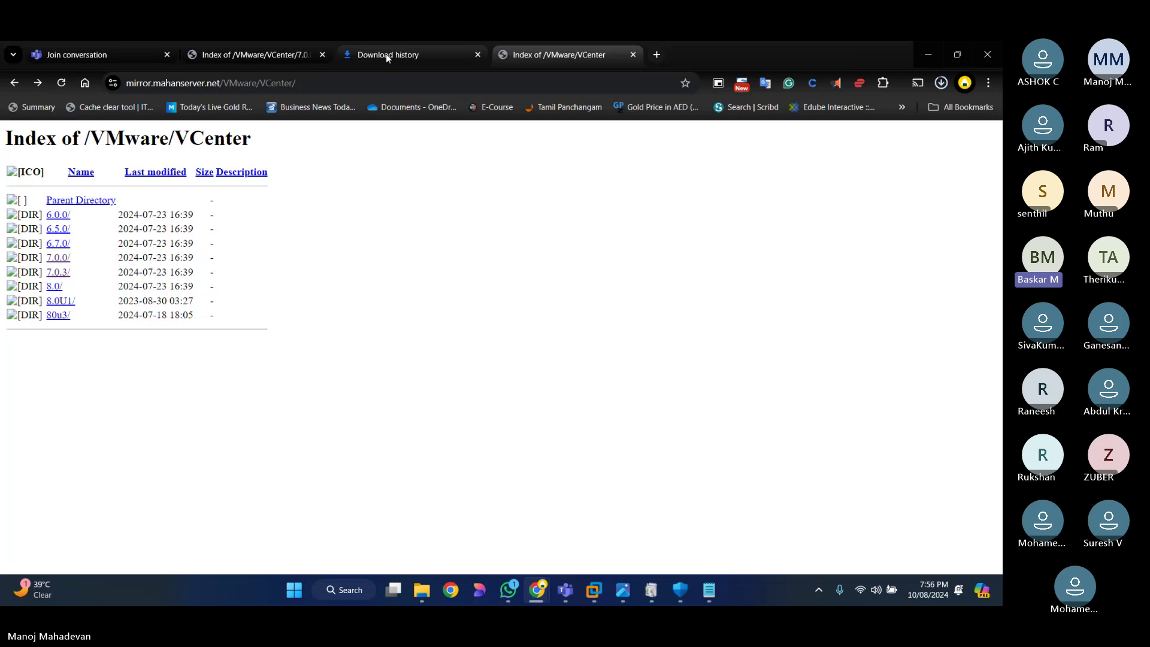
pyautogui.hotkey('ctrl', '2')
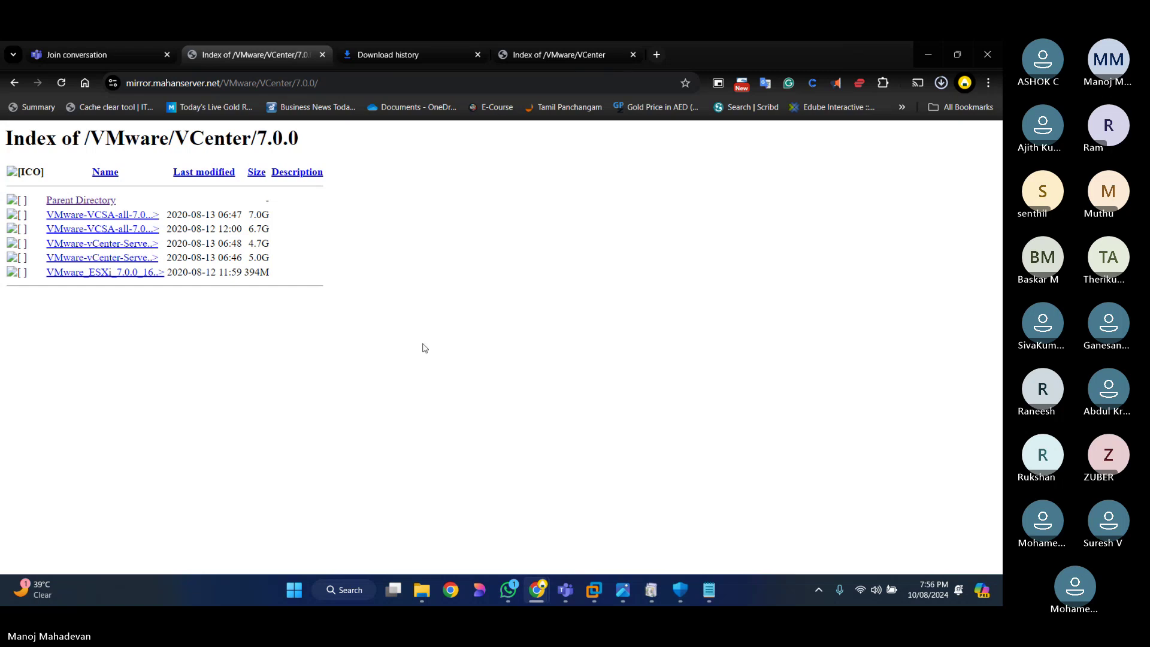
pyautogui.hotkey('ctrl', 'Tab')
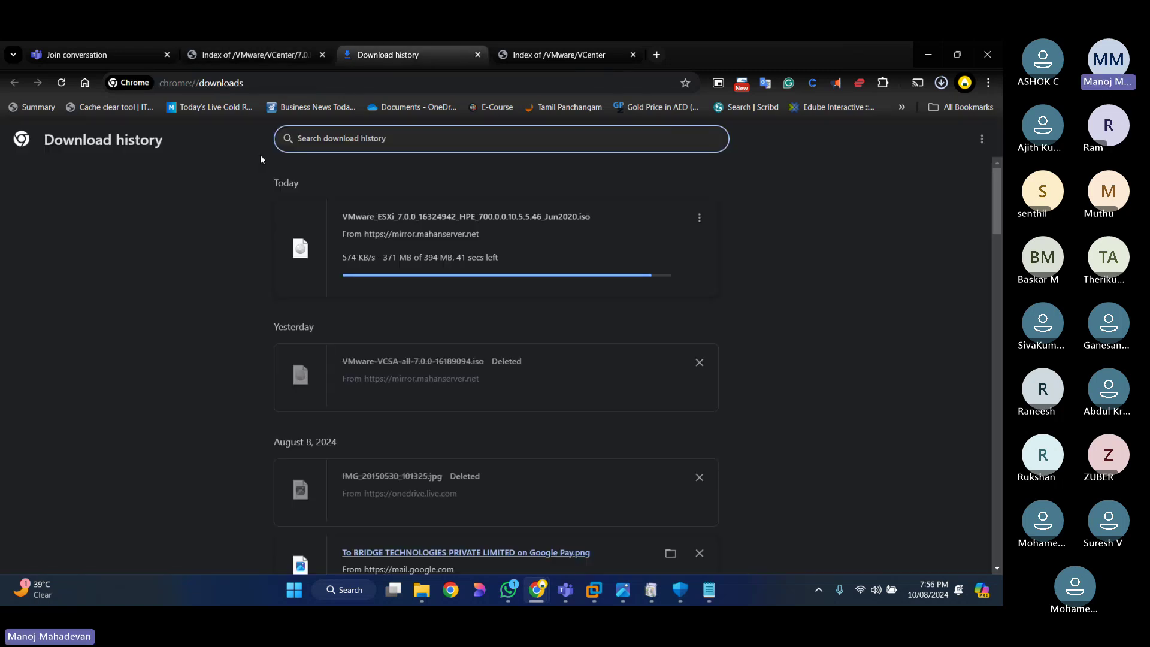
pyautogui.hotkey('ctrl', 'Tab')
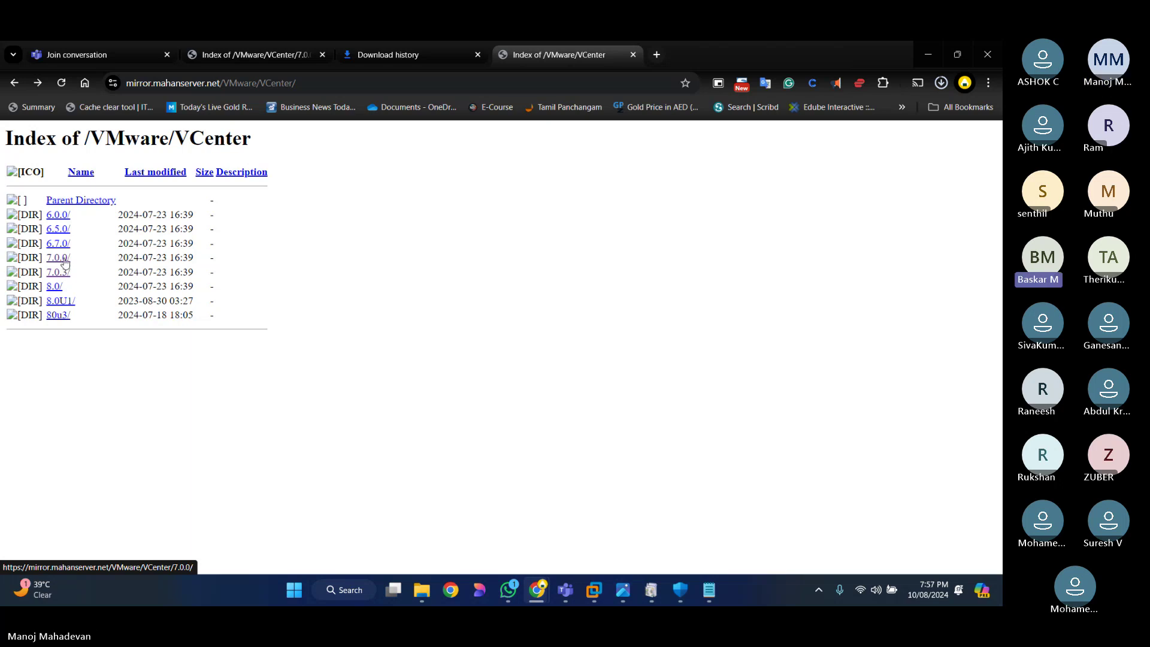
pyautogui.click(66, 261)
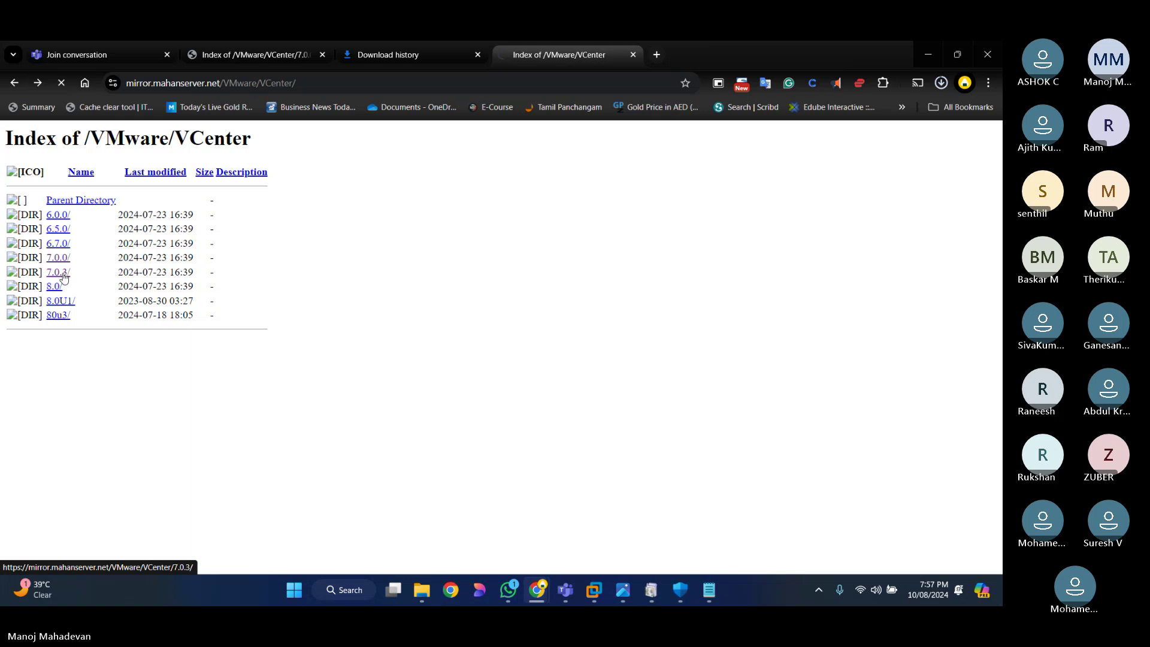
pyautogui.hotkey('ctrl', 'j')
# Step: Paste the downloaded ESXi 7.0.0 HPE ISO into E:\MM\DM_Training\VMWARE\ISO
pyautogui.click(667, 217)
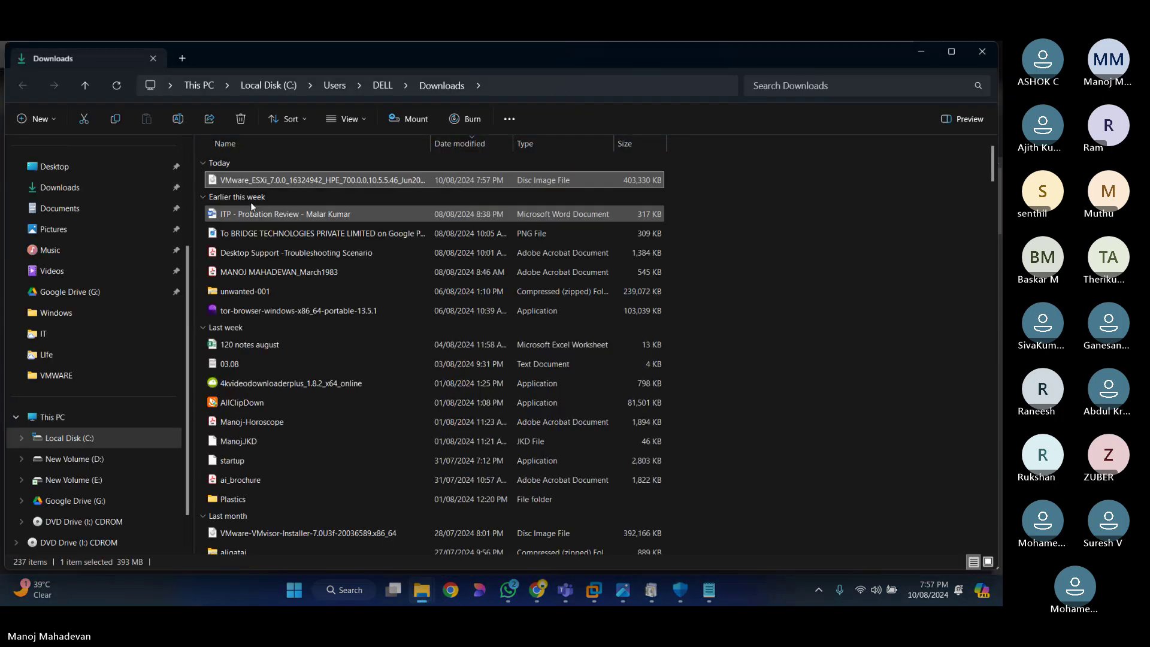
pyautogui.click(528, 90)
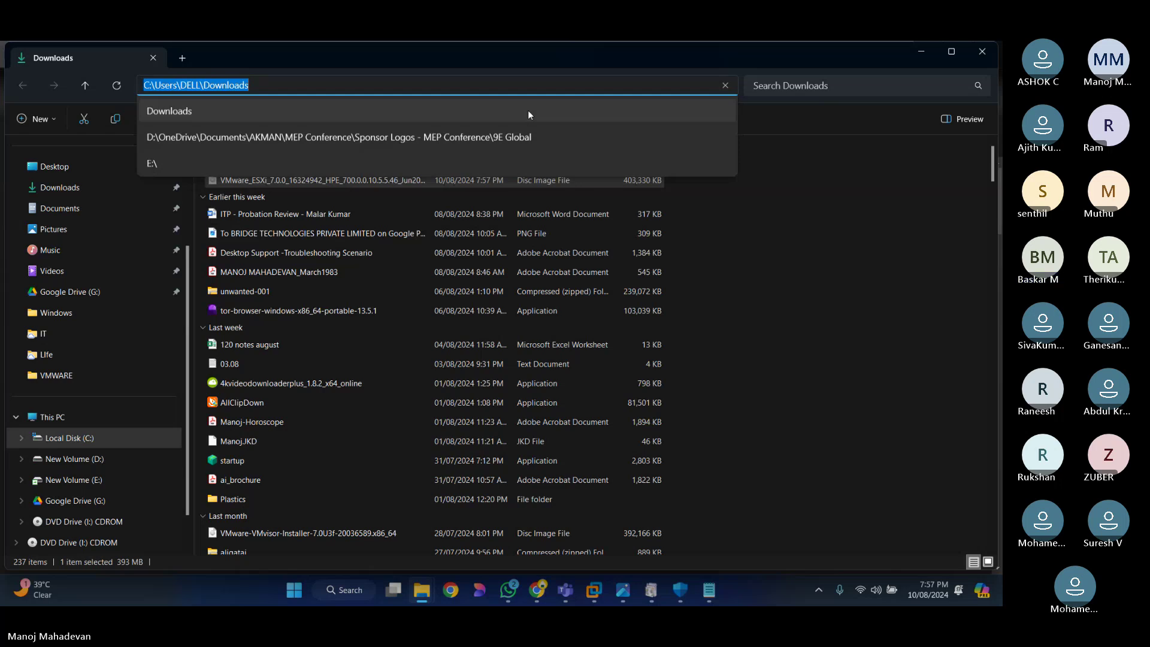
pyautogui.write('E:\\MM\\DM_Training')
pyautogui.press('Return')
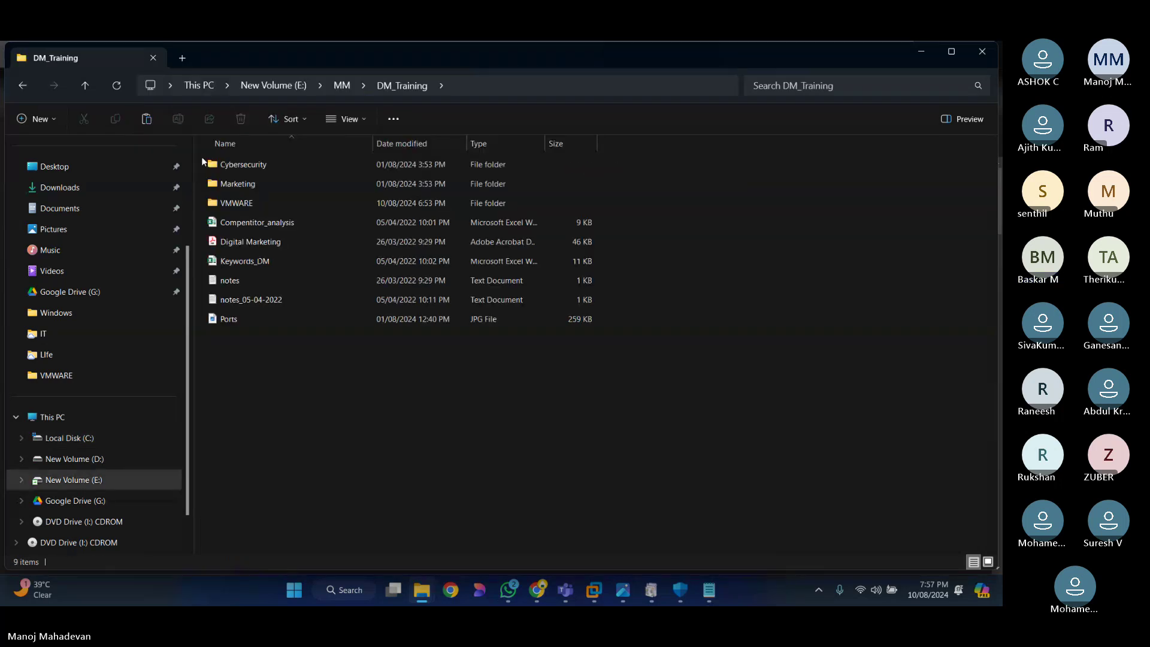
pyautogui.doubleClick(237, 203)
pyautogui.doubleClick(236, 164)
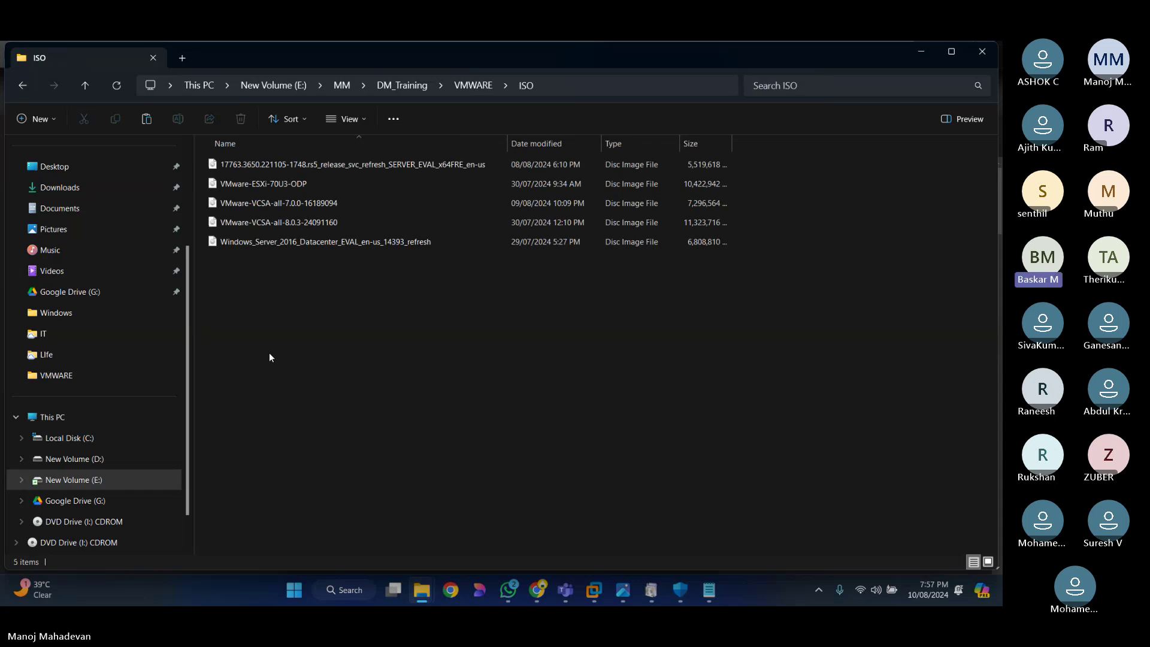
pyautogui.hotkey('ctrl', 'v')
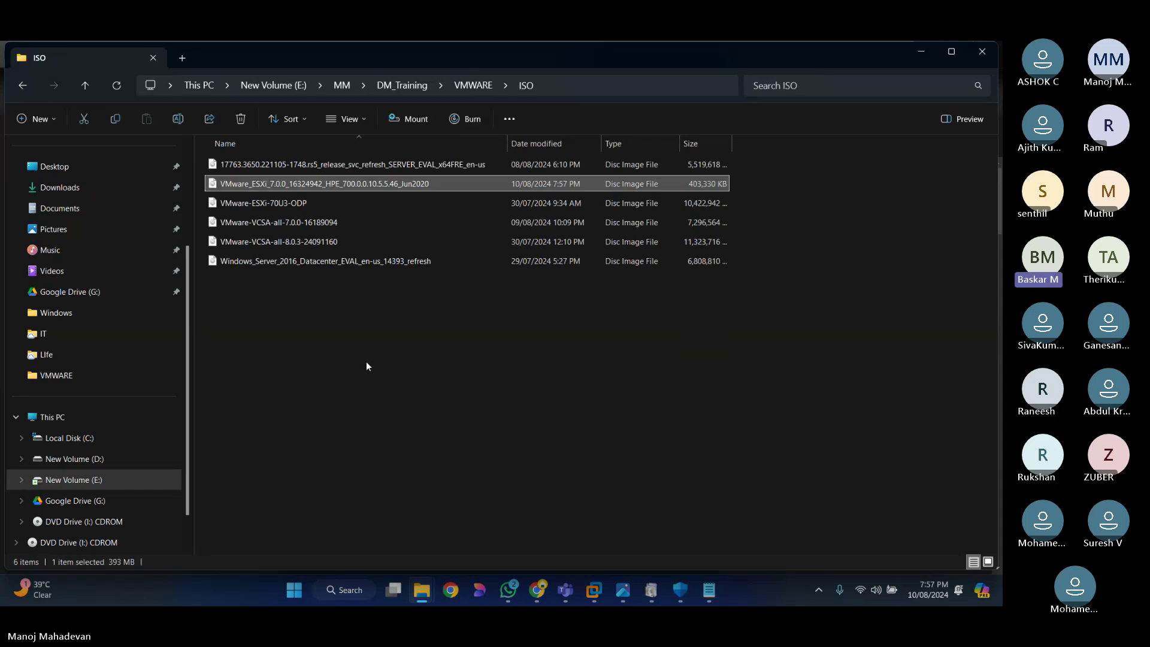
pyautogui.click(364, 363)
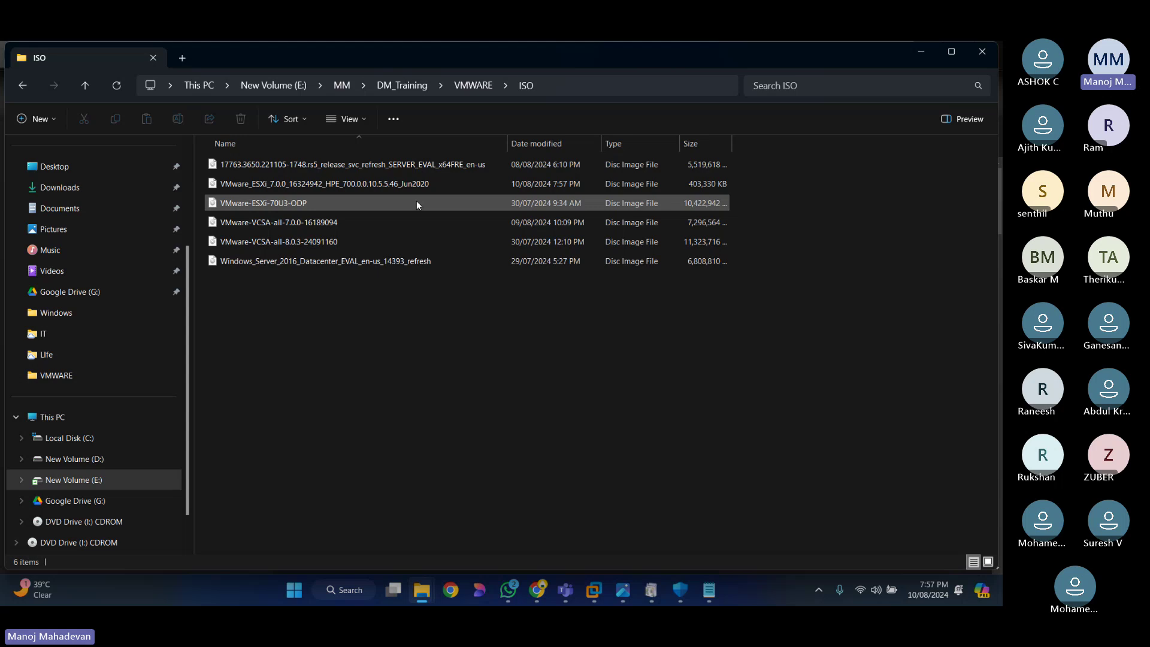
pyautogui.hotkey('alt', 'Tab')
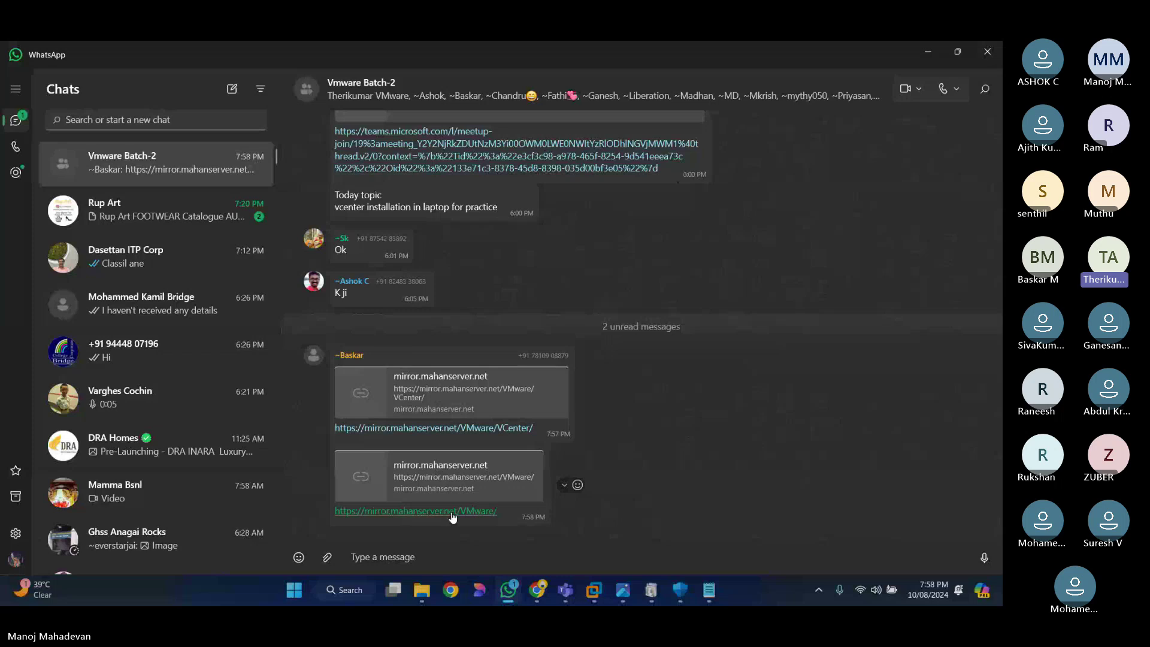
pyautogui.click(452, 512)
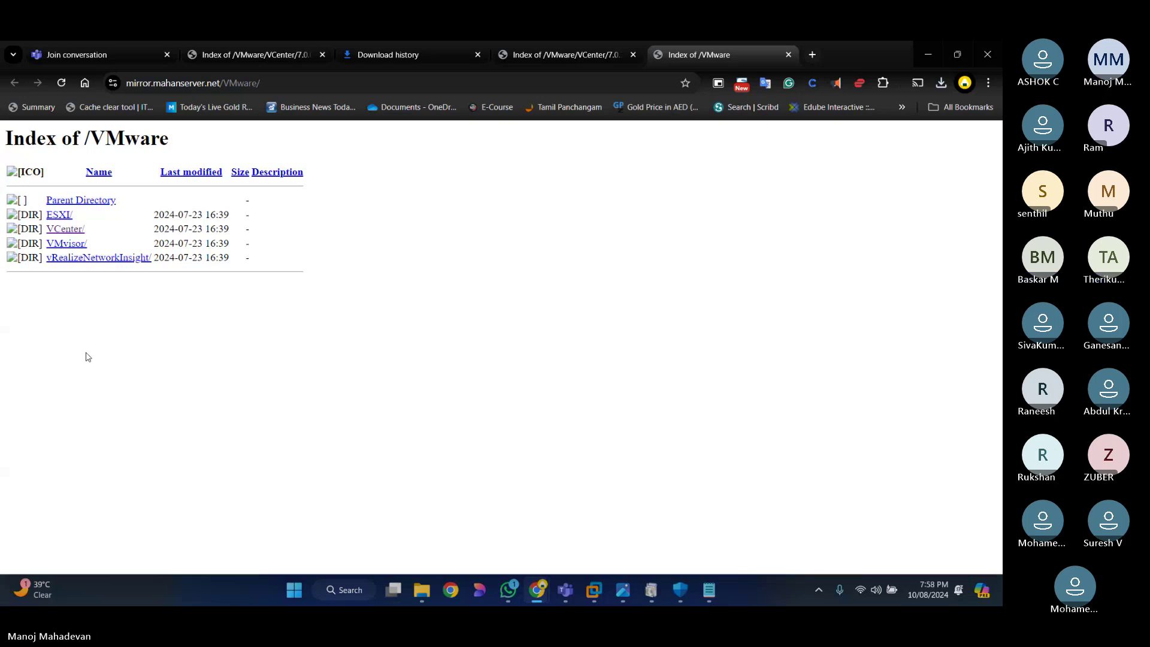
pyautogui.hotkey('alt', 'Tab')
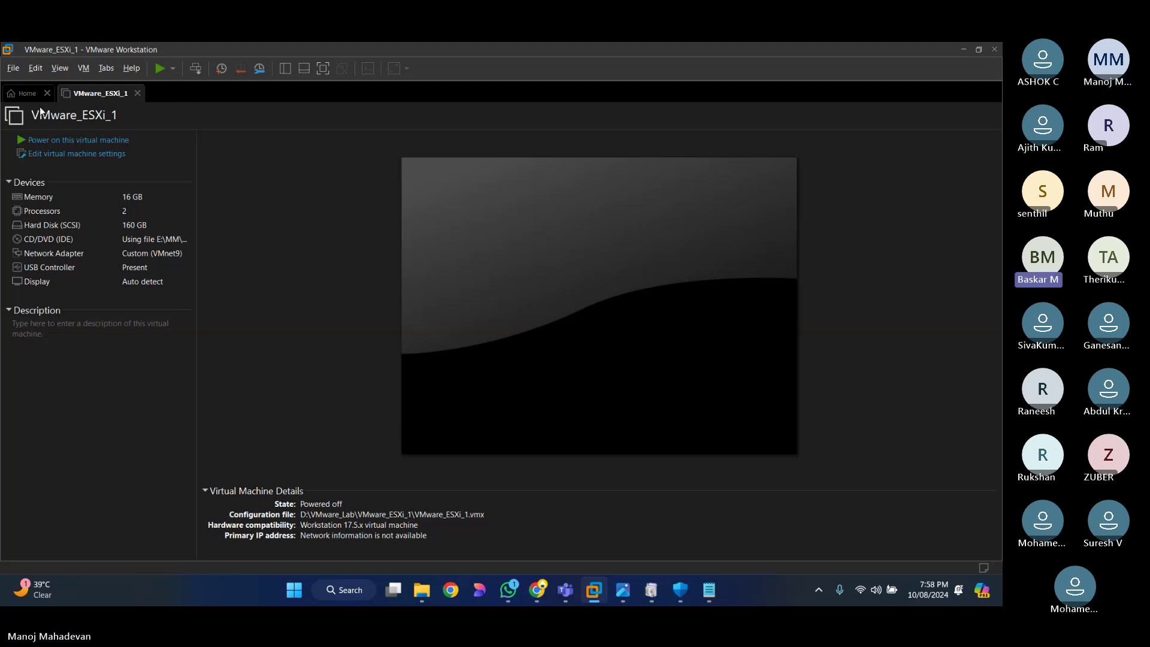
# Step: Open VMware_ESXi_1's Virtual Machine Settings at the CD/DVD (IDE) hardware entry
pyautogui.click(83, 154)
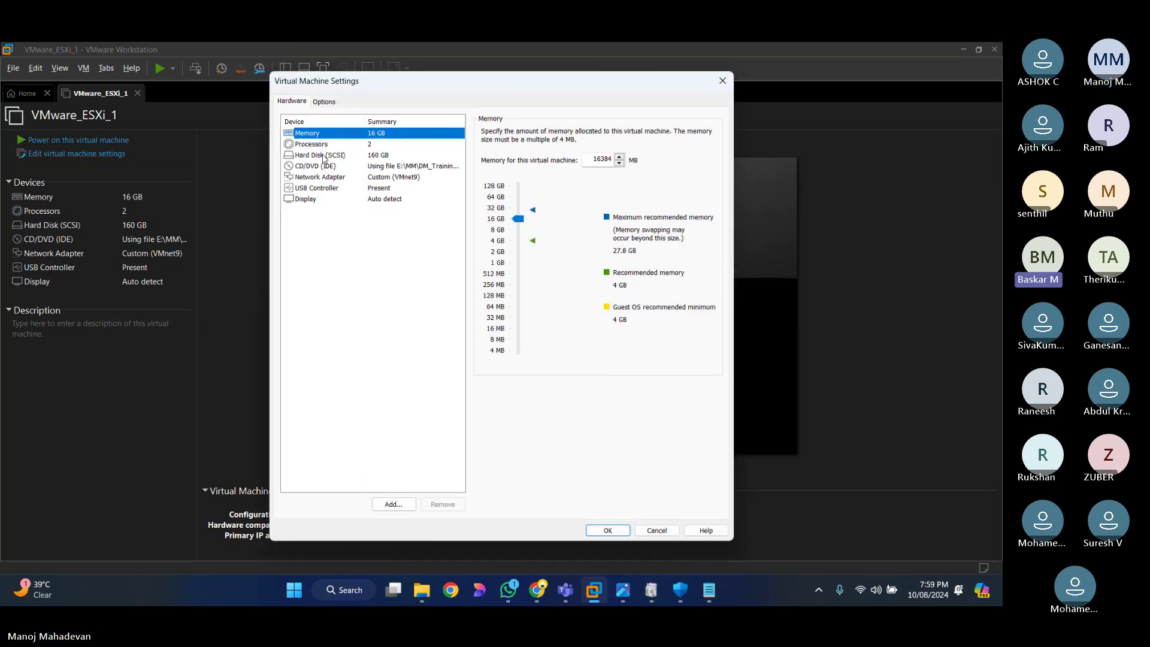
pyautogui.press('Down')
pyautogui.press('Down')
pyautogui.press('Down')
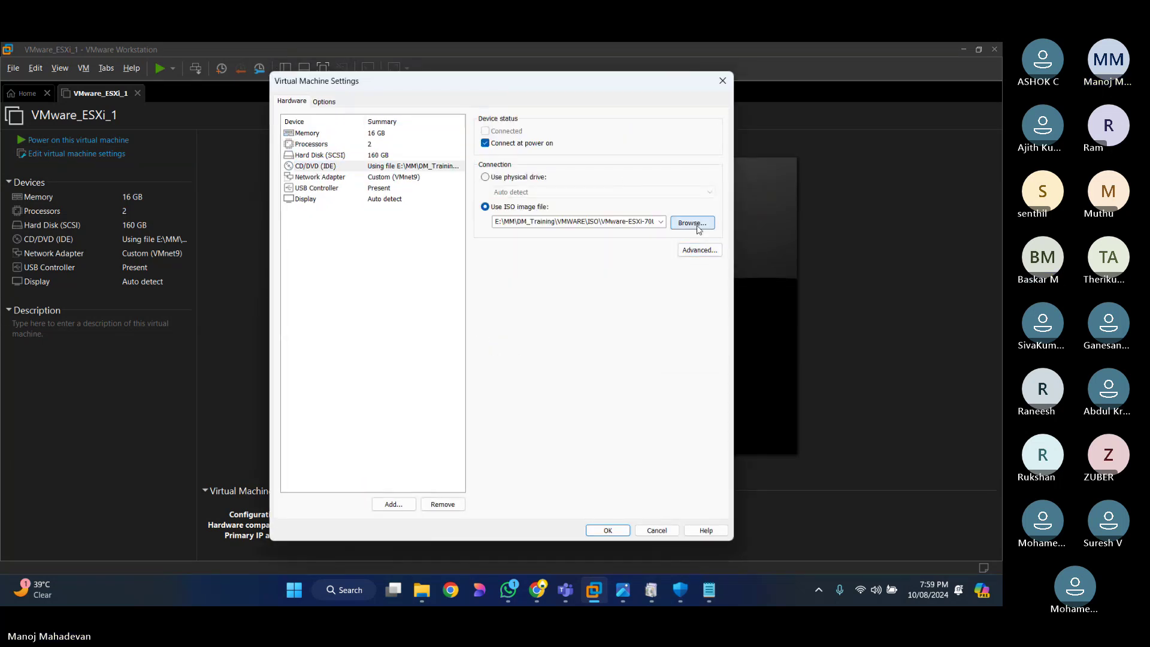
# Step: Set the CD/DVD drive to the VMware_ESXi_7.0.0_16324942_HPE ISO and save the settings
pyautogui.click(692, 223)
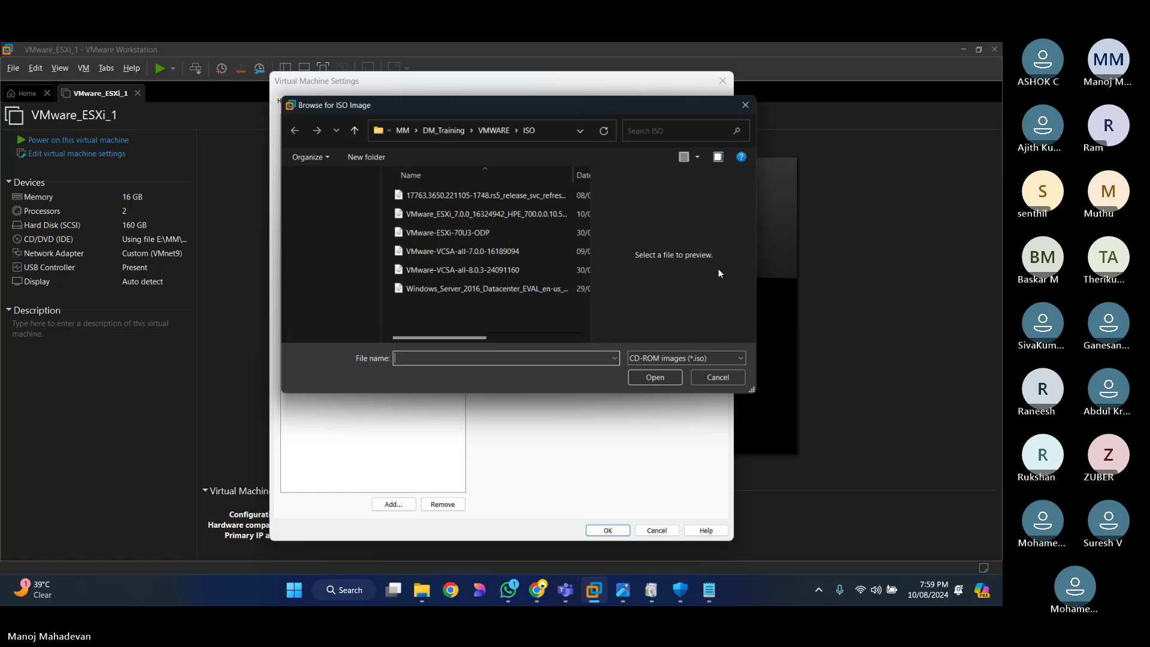
pyautogui.moveTo(470, 343); pyautogui.dragTo(559, 345)
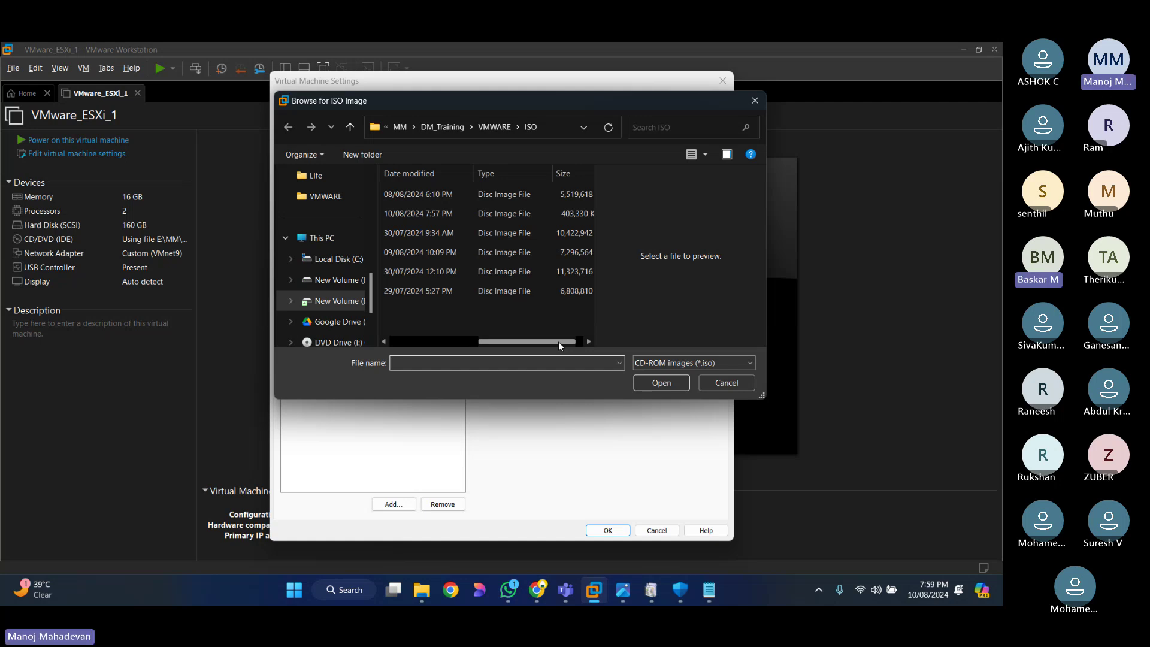
pyautogui.moveTo(558, 342); pyautogui.dragTo(471, 342)
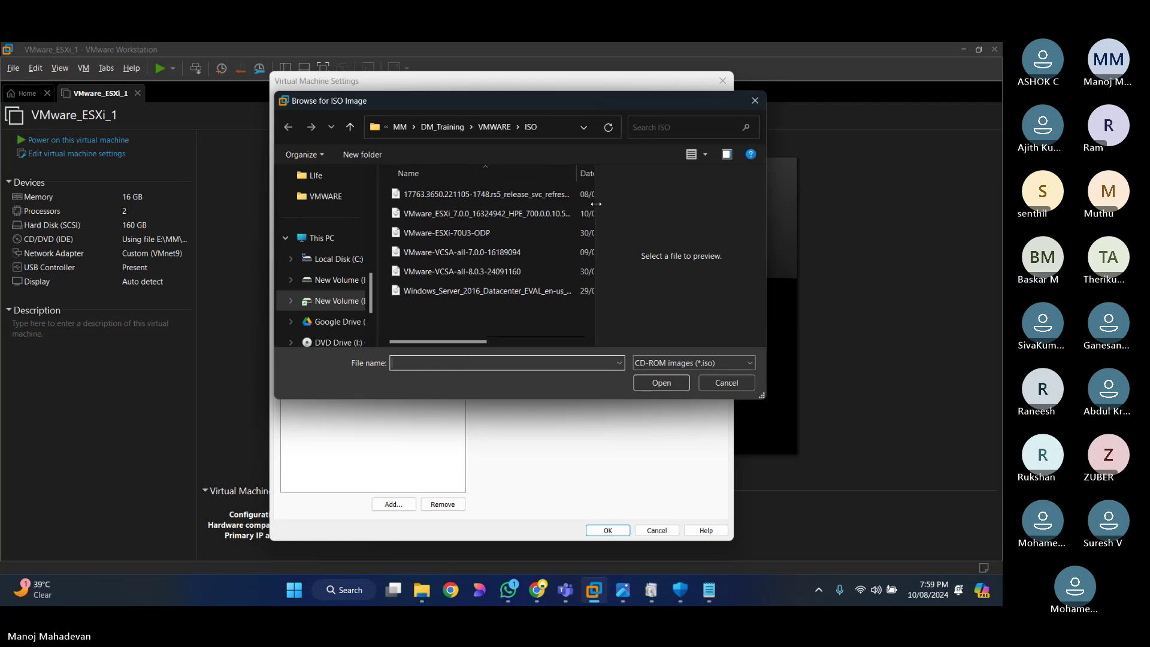
pyautogui.moveTo(596, 204); pyautogui.dragTo(707, 207)
pyautogui.click(486, 213)
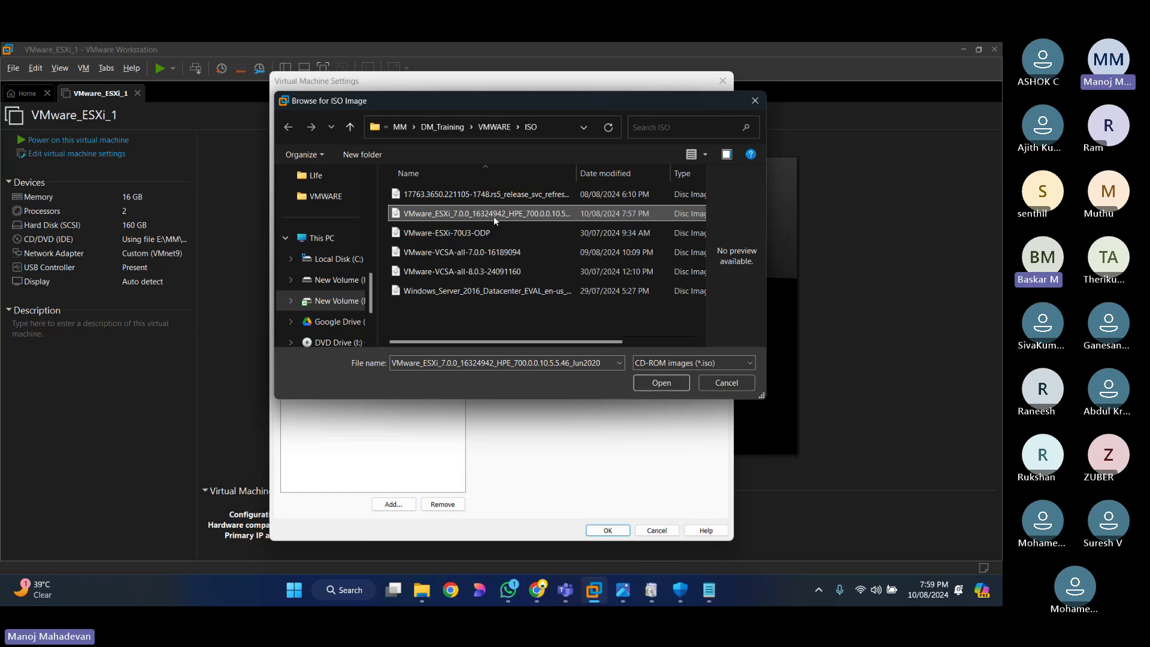
pyautogui.click(661, 383)
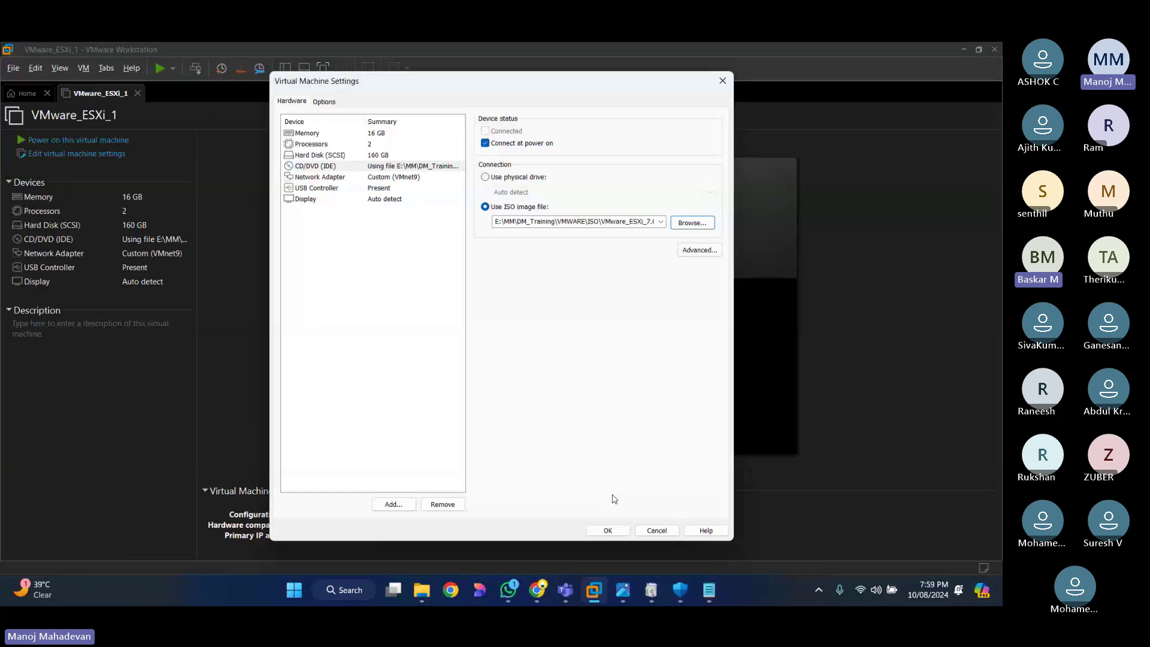
pyautogui.click(615, 527)
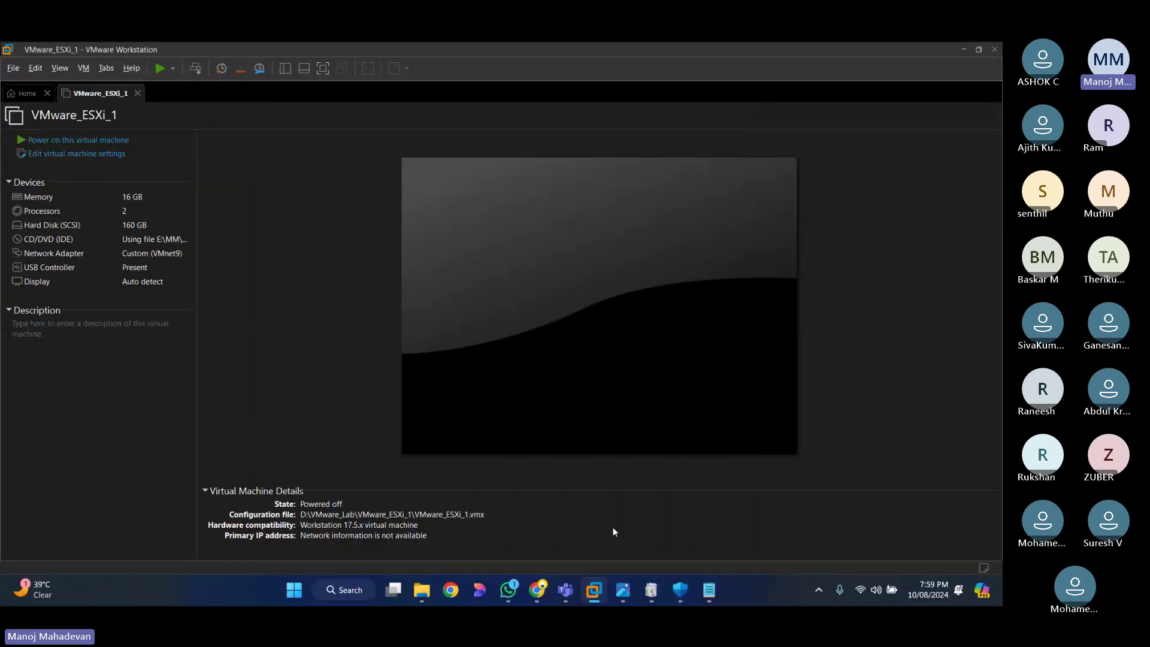
# Step: Power on VMware_ESXi_1 into the ESXi 7.0.0 loader, then release input with Ctrl+Alt
pyautogui.click(75, 140)
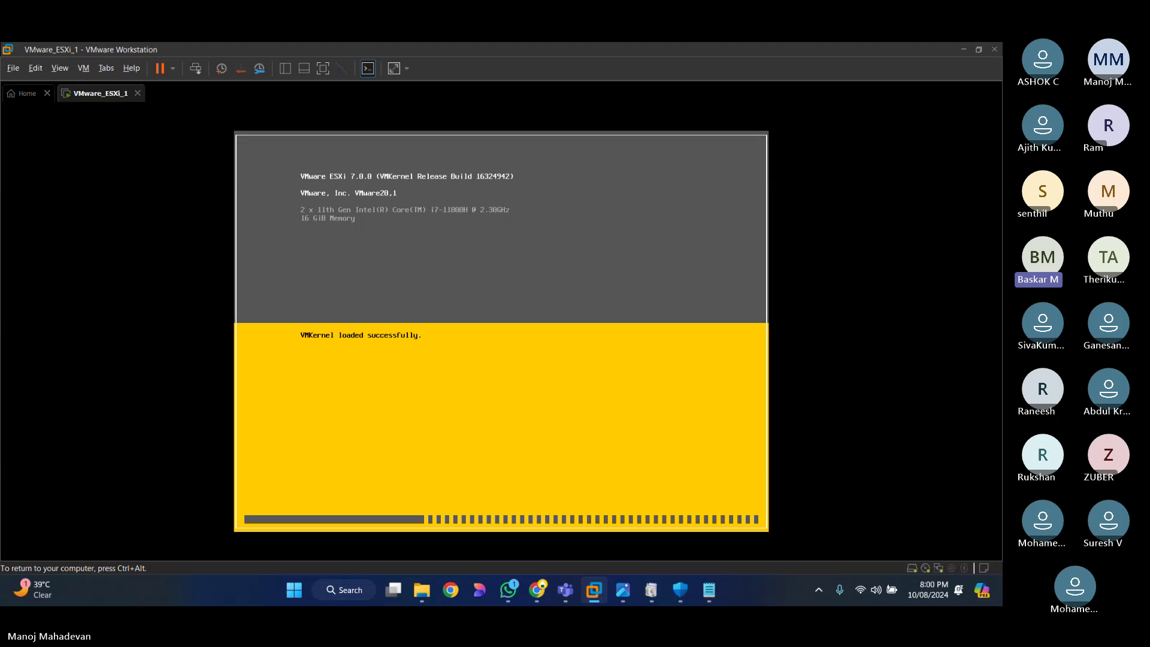
pyautogui.hotkey('ctrl', 'alt')
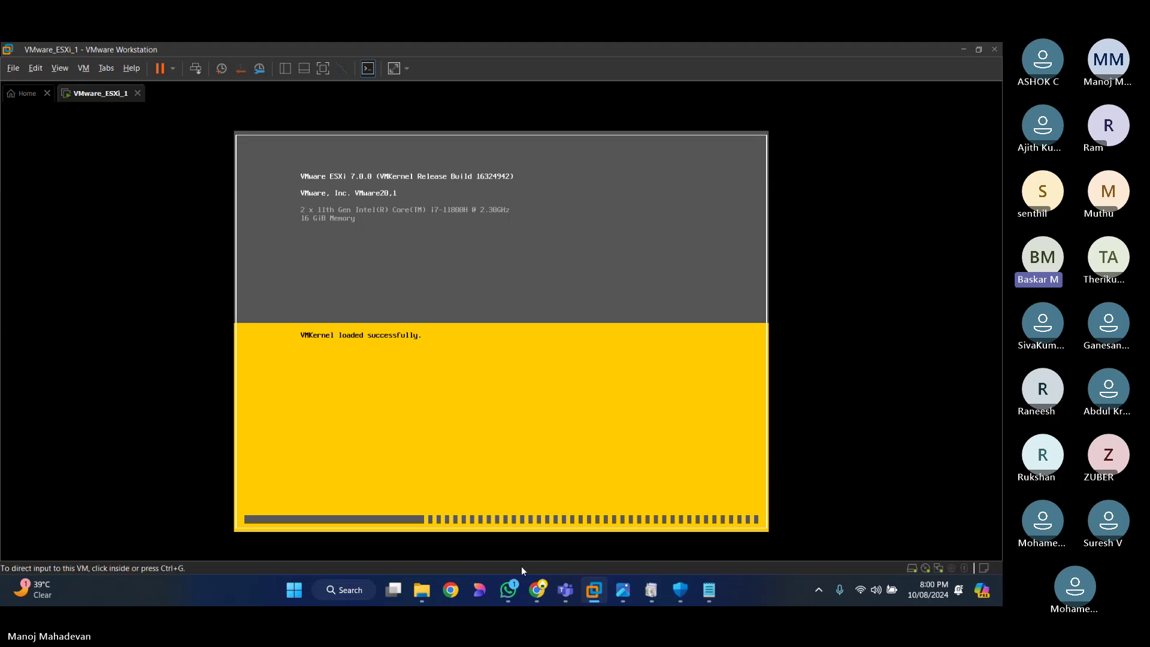
pyautogui.moveTo(541, 593)
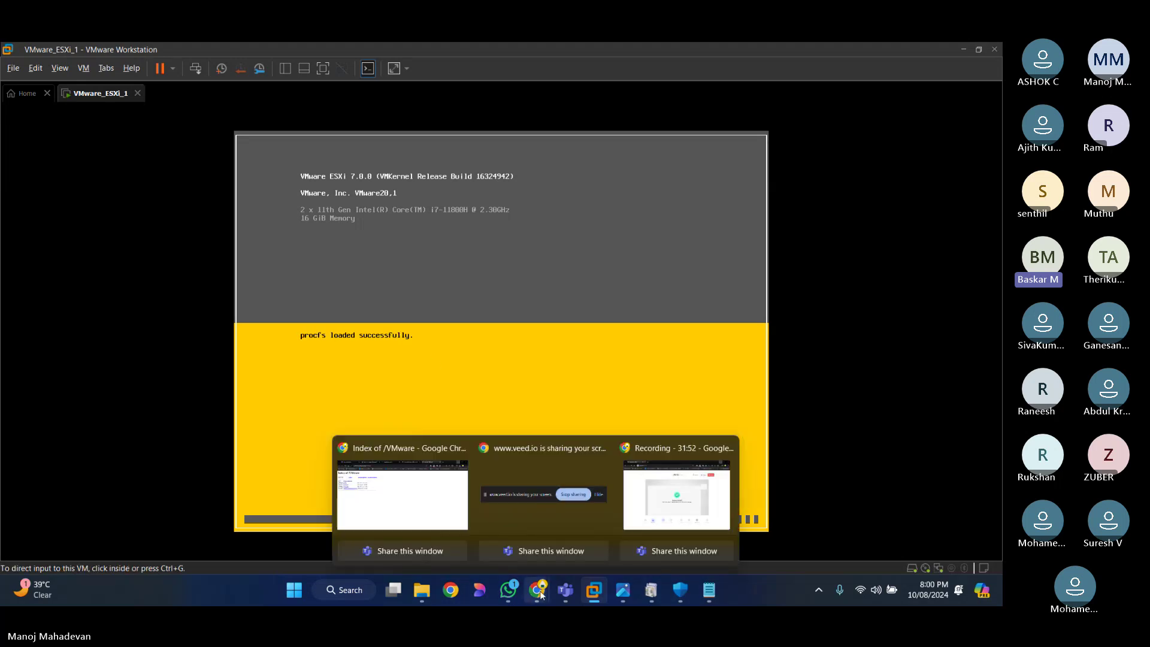
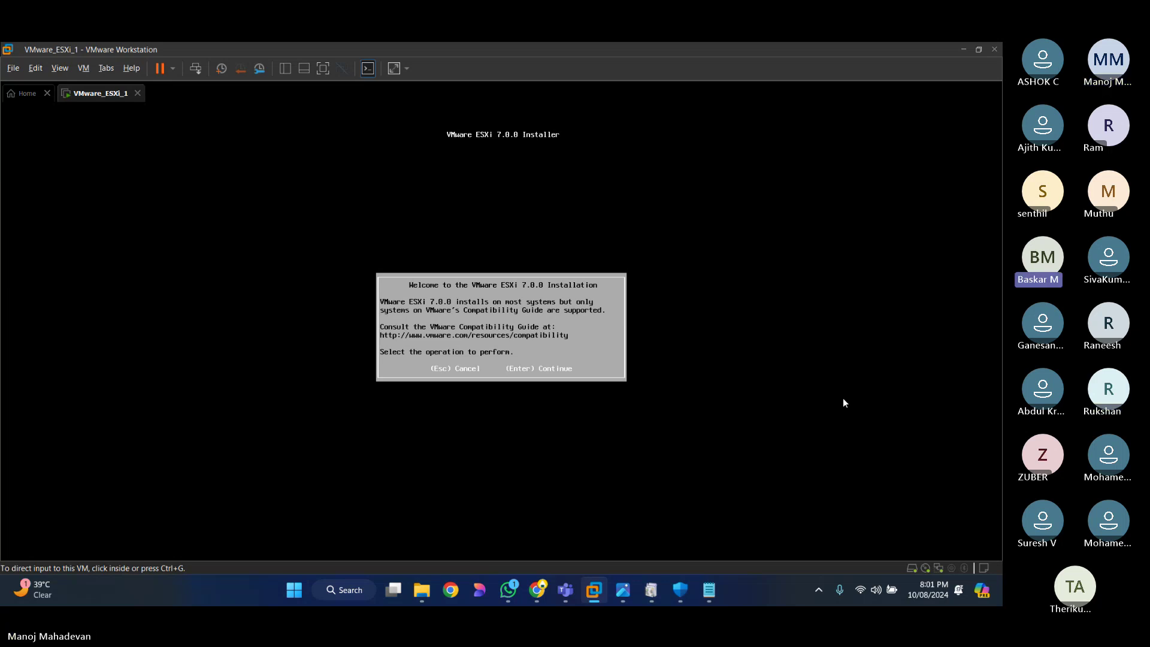
# Step: Get past the ESXi 7.0.0 installer's welcome screen and accept the licence agreement with F11
pyautogui.click(546, 373)
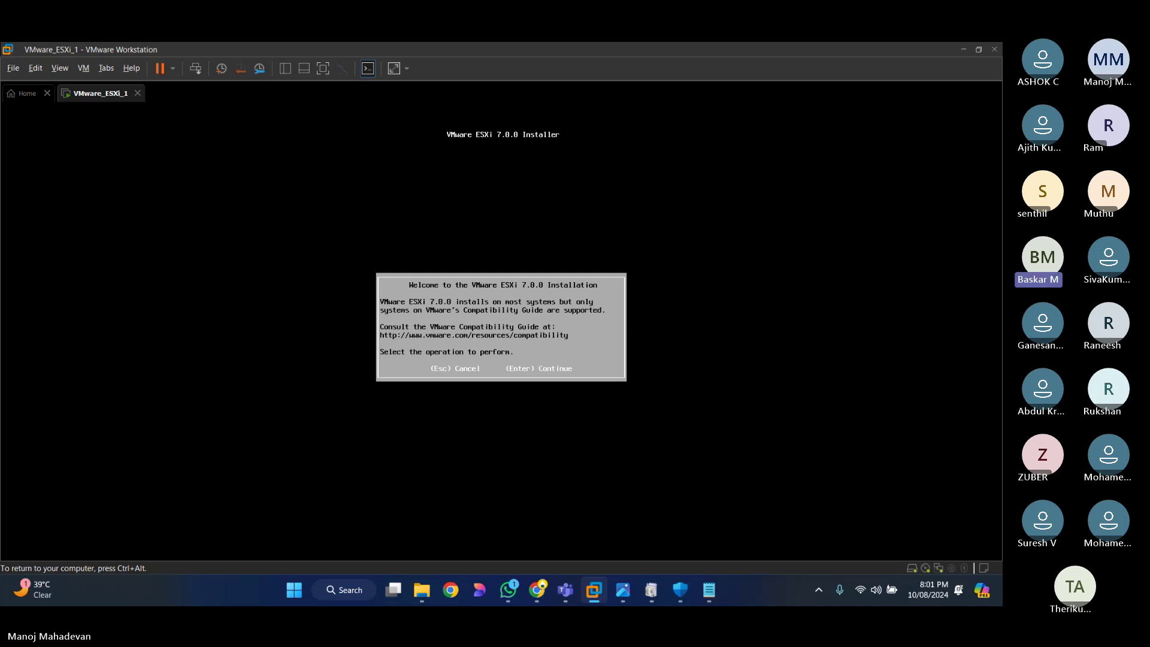
pyautogui.press('Return')
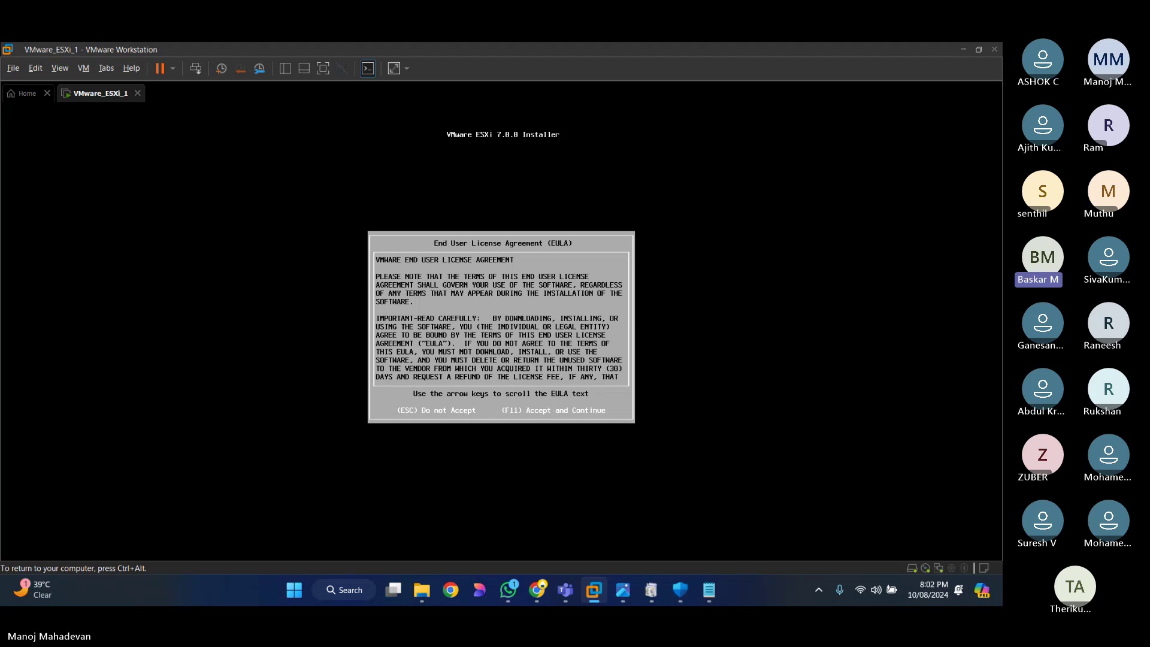
pyautogui.press('F11')
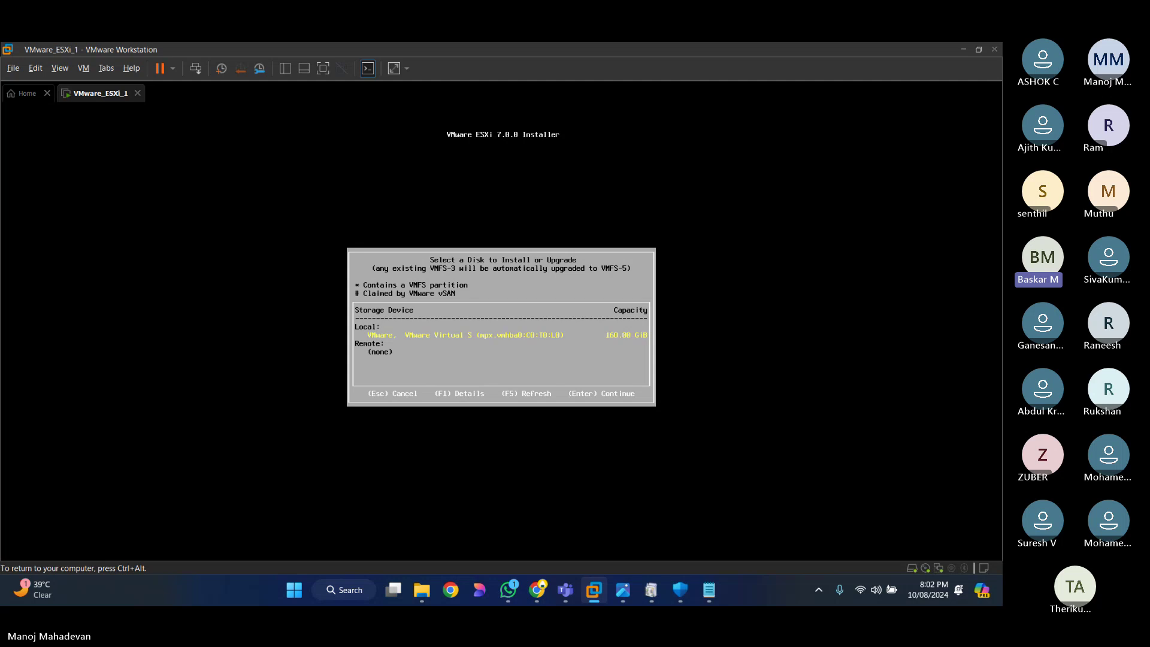
# Step: Choose the 160 GB local disk and US Default keyboard, then set and confirm the root password
pyautogui.press('Return')
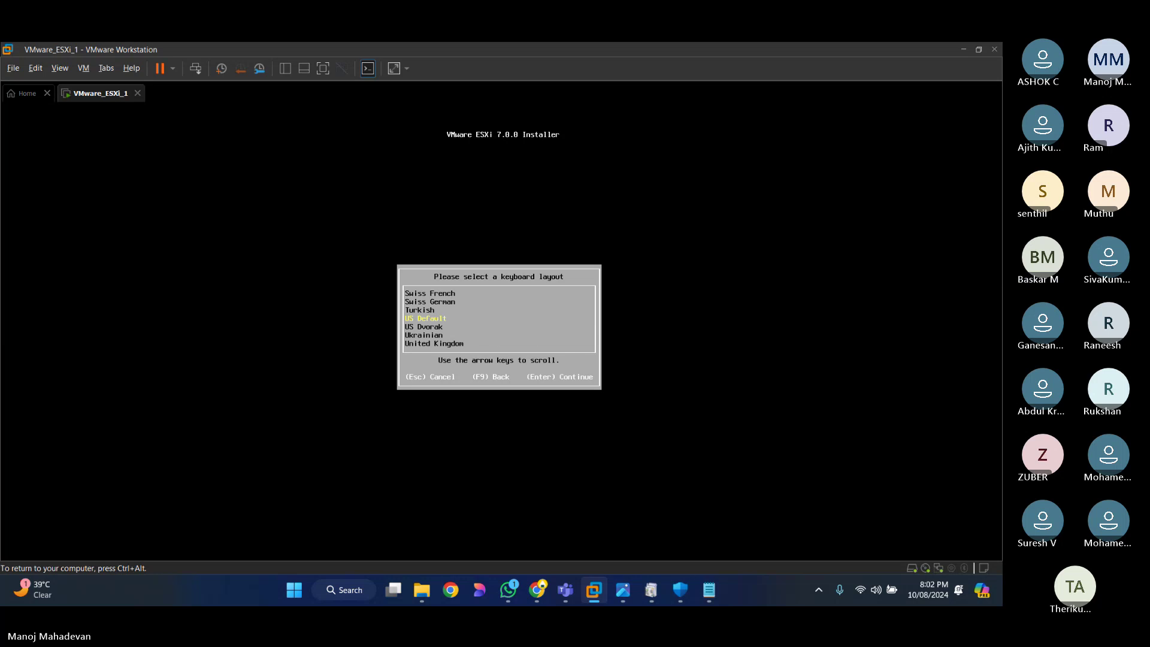
pyautogui.press('Return')
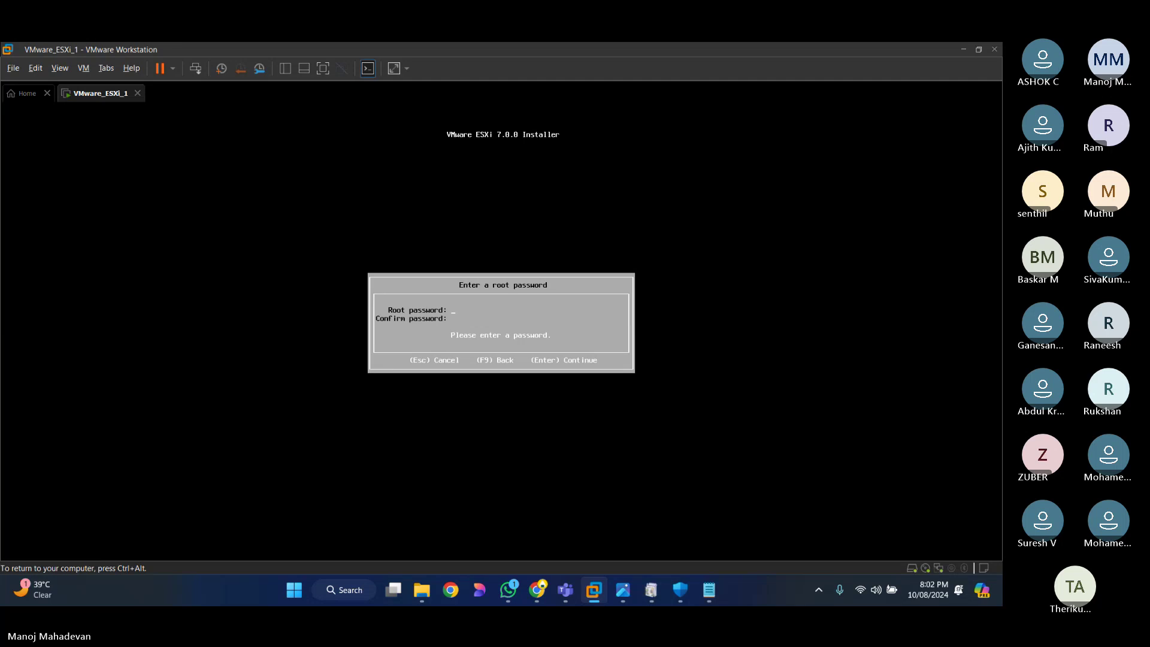
pyautogui.write('*******')
pyautogui.write('***********')
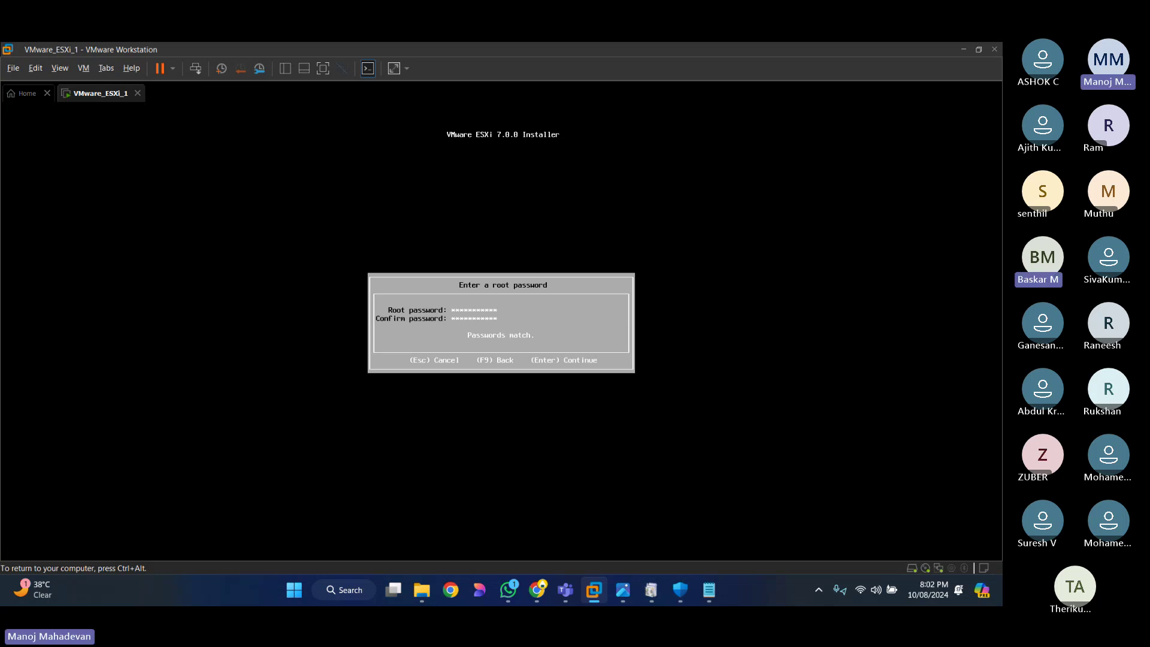
pyautogui.press('Return')
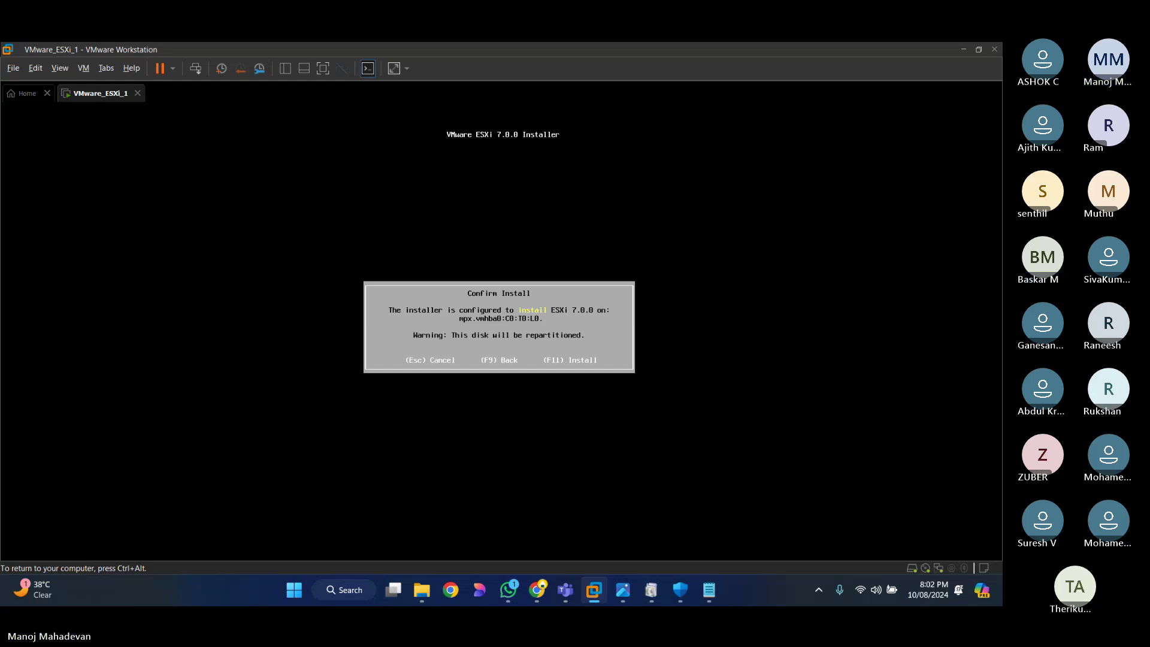
# Step: Confirm the ESXi 7.0.0 install on mpx.vmhba0:C0:T0:L0 and let it complete
pyautogui.press('F11')
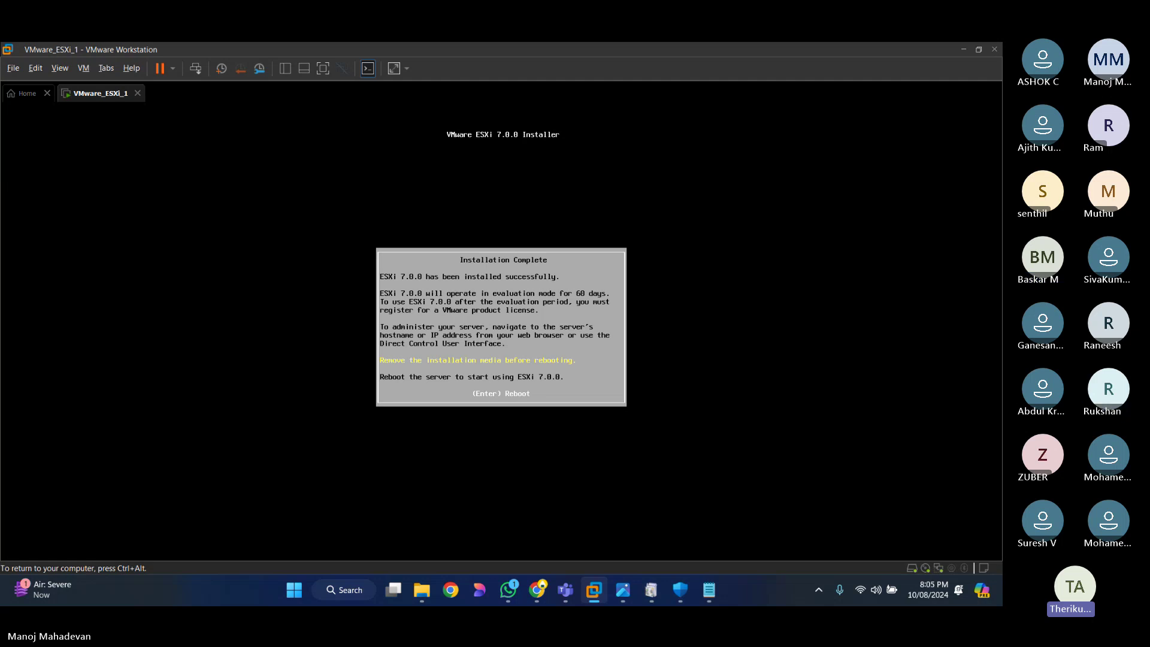
# Step: Reboot ESXi, then open the Win2k16 virtual machine file from D:\VMware_Lab\Win2K16
pyautogui.press('Return')
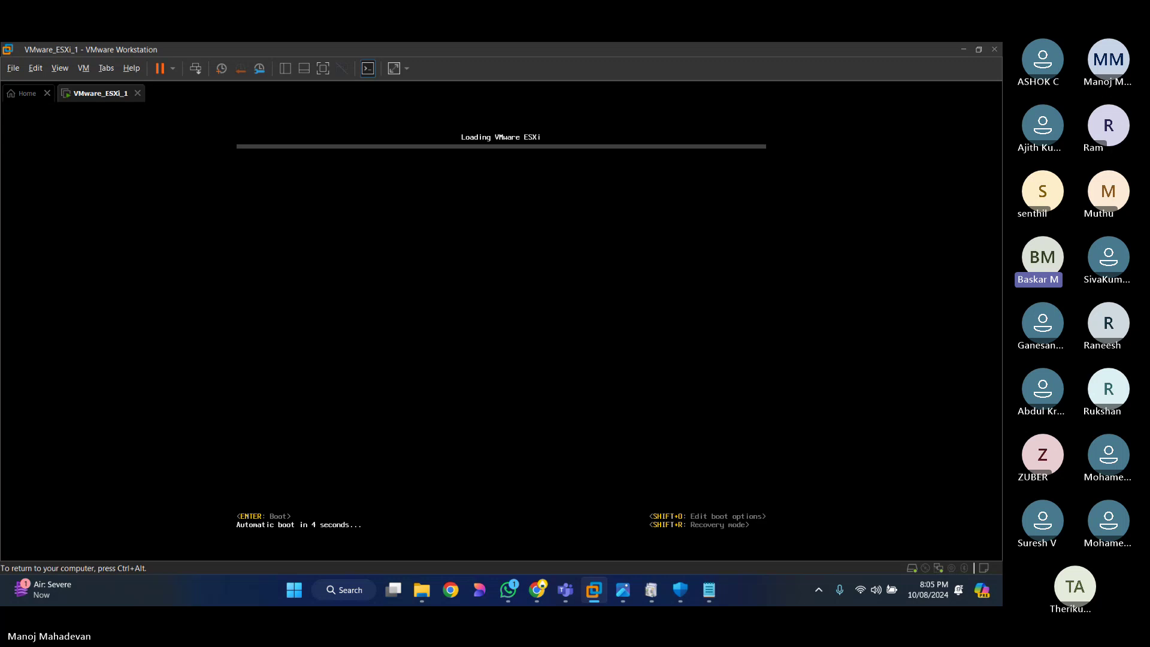
pyautogui.hotkey('ctrl', 'alt')
pyautogui.click(24, 94)
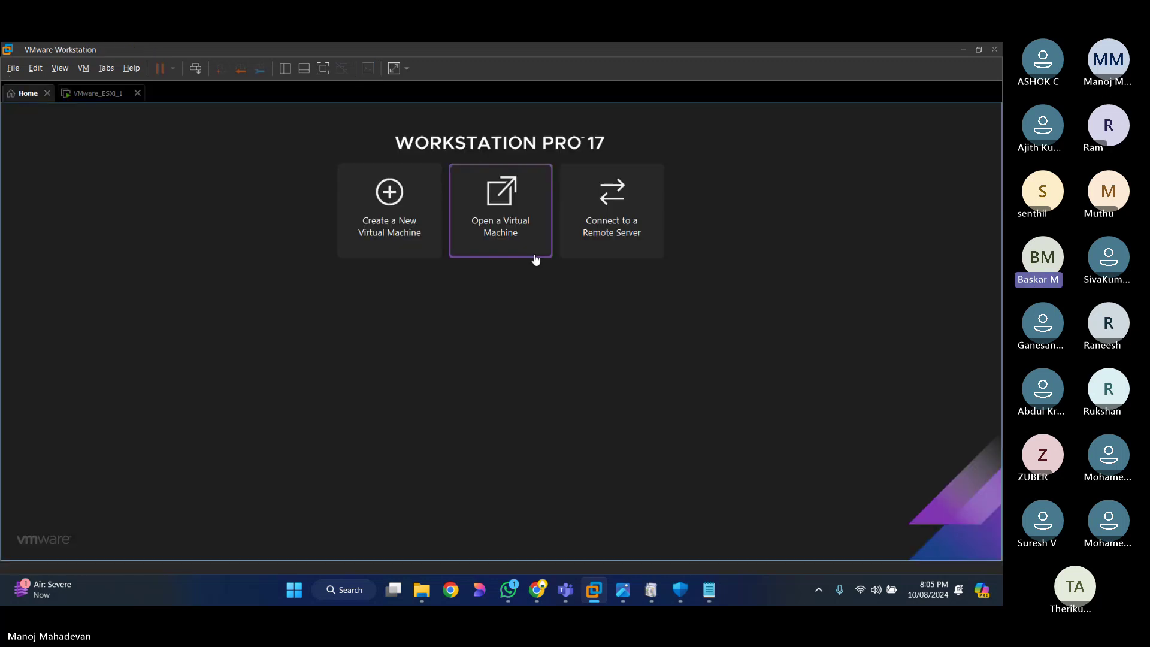
pyautogui.click(510, 230)
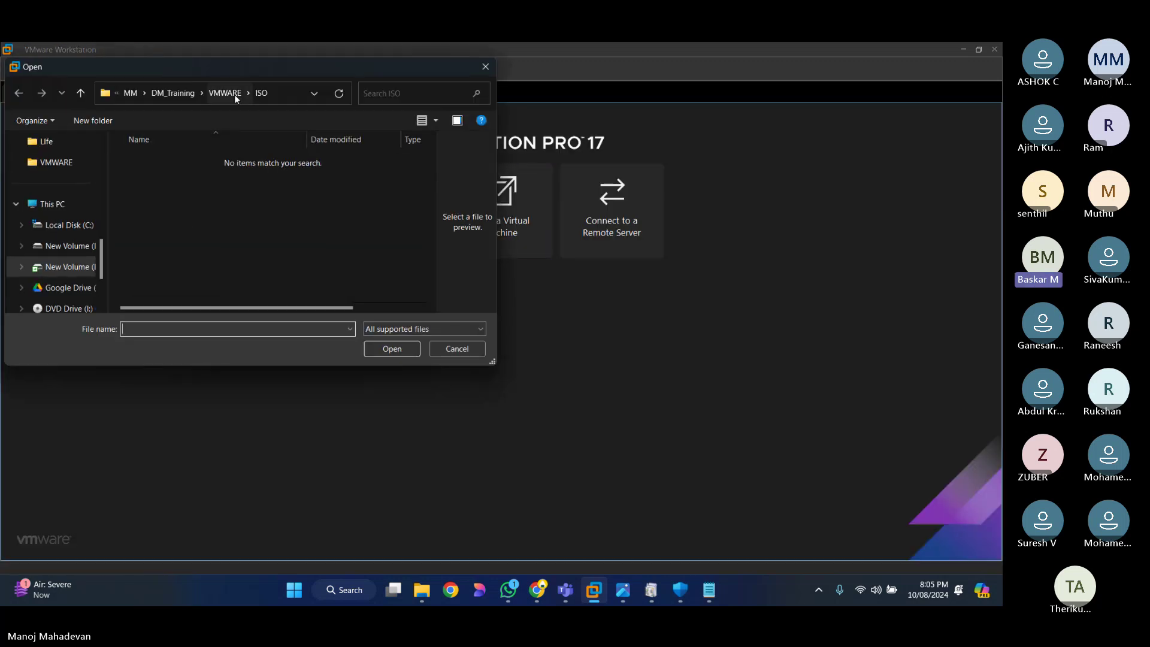
pyautogui.click(66, 246)
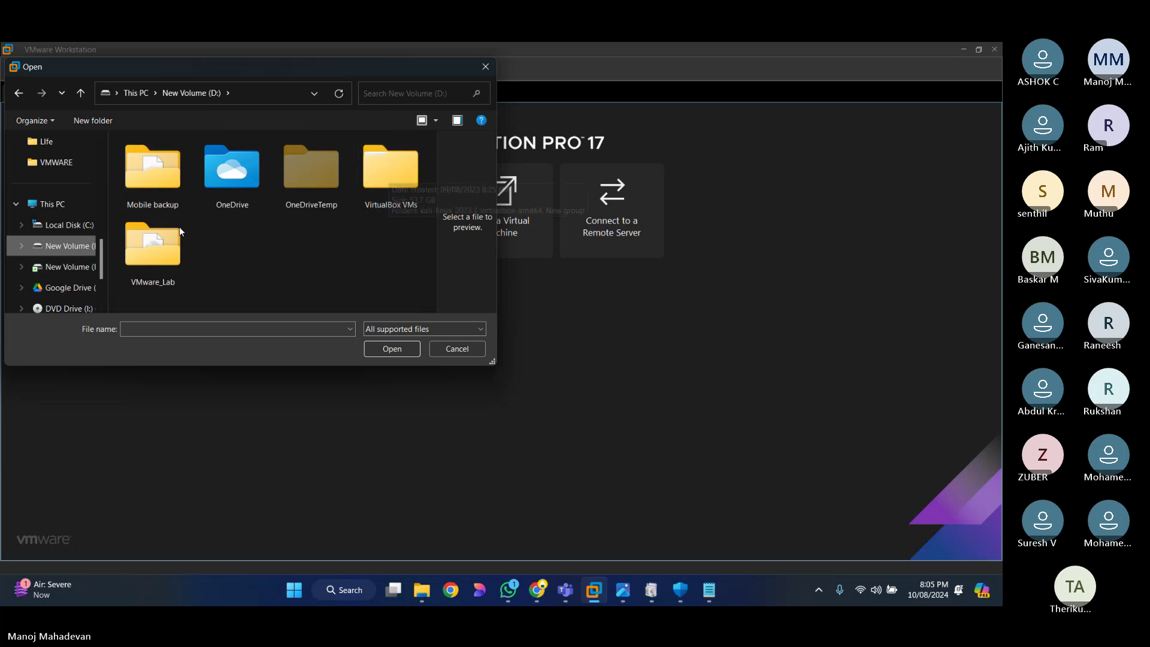
pyautogui.doubleClick(153, 242)
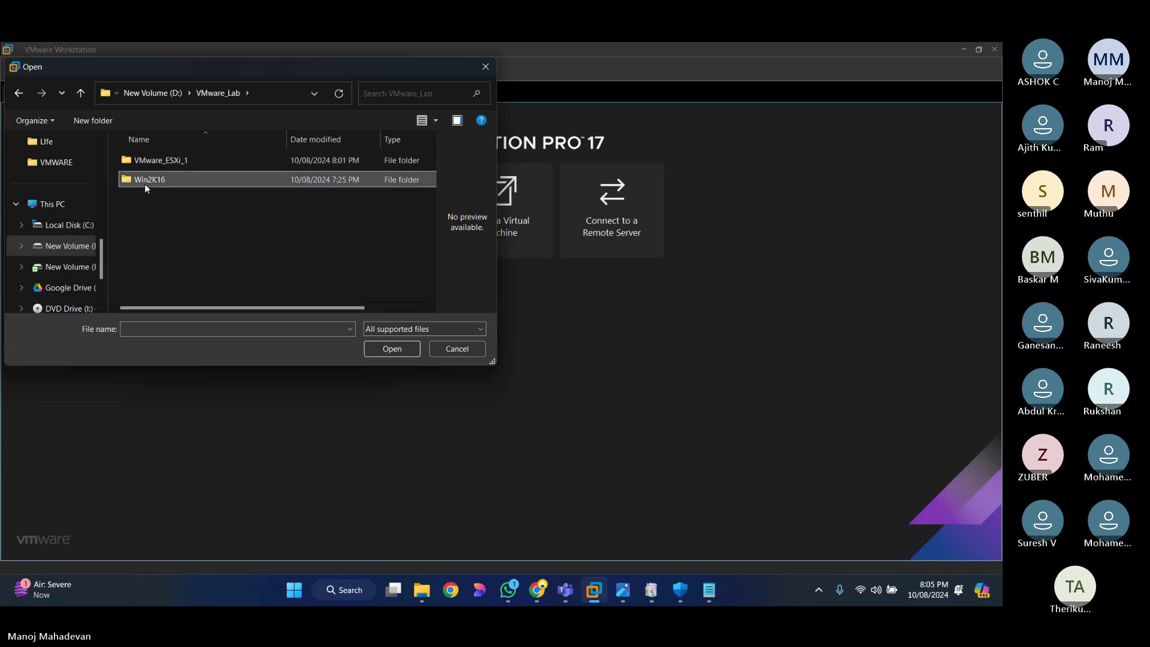
pyautogui.doubleClick(145, 183)
pyautogui.click(149, 160)
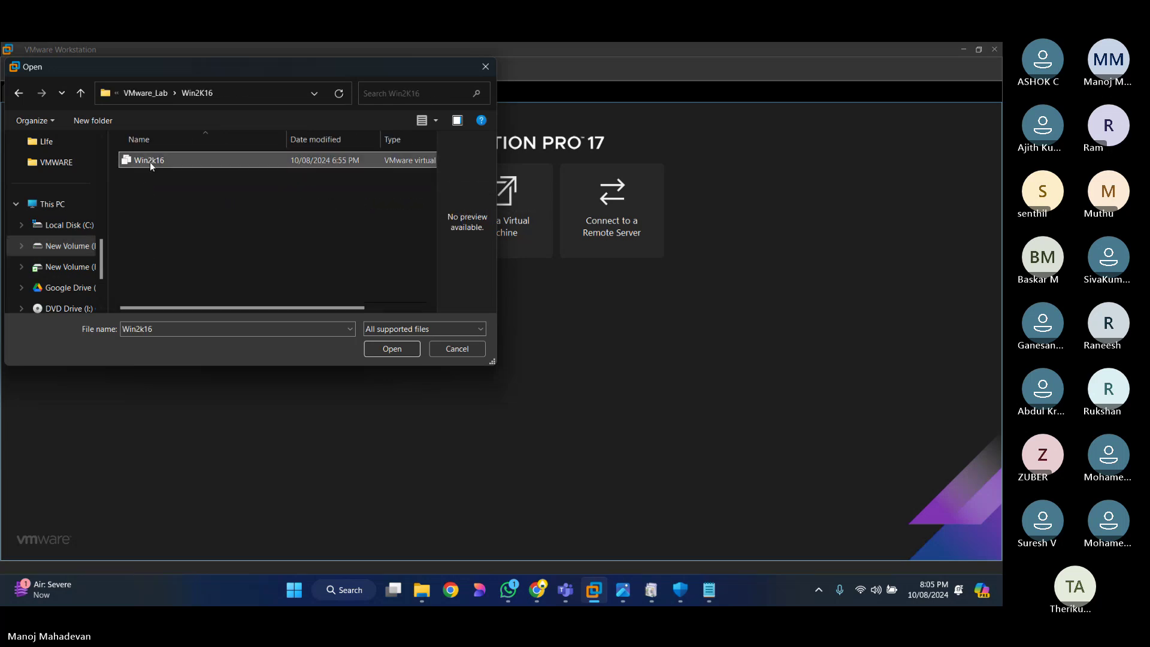
pyautogui.click(393, 348)
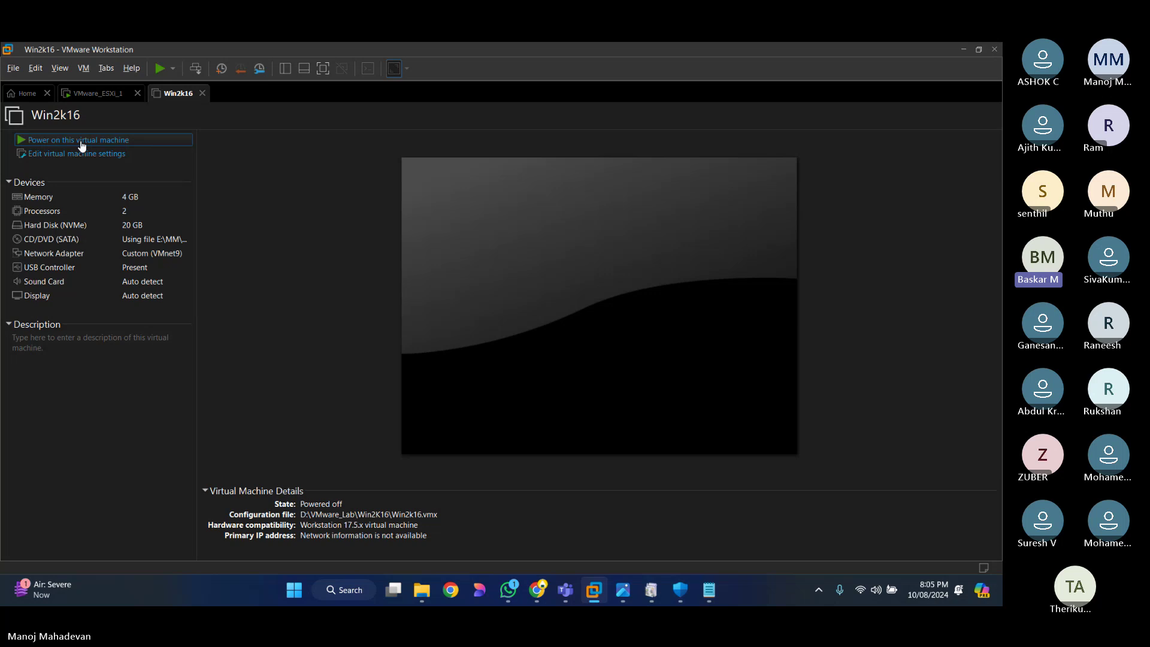
# Step: Power on Win2k16 and return to the VMware_ESXi_1 tab showing 192.168.2.201
pyautogui.click(82, 144)
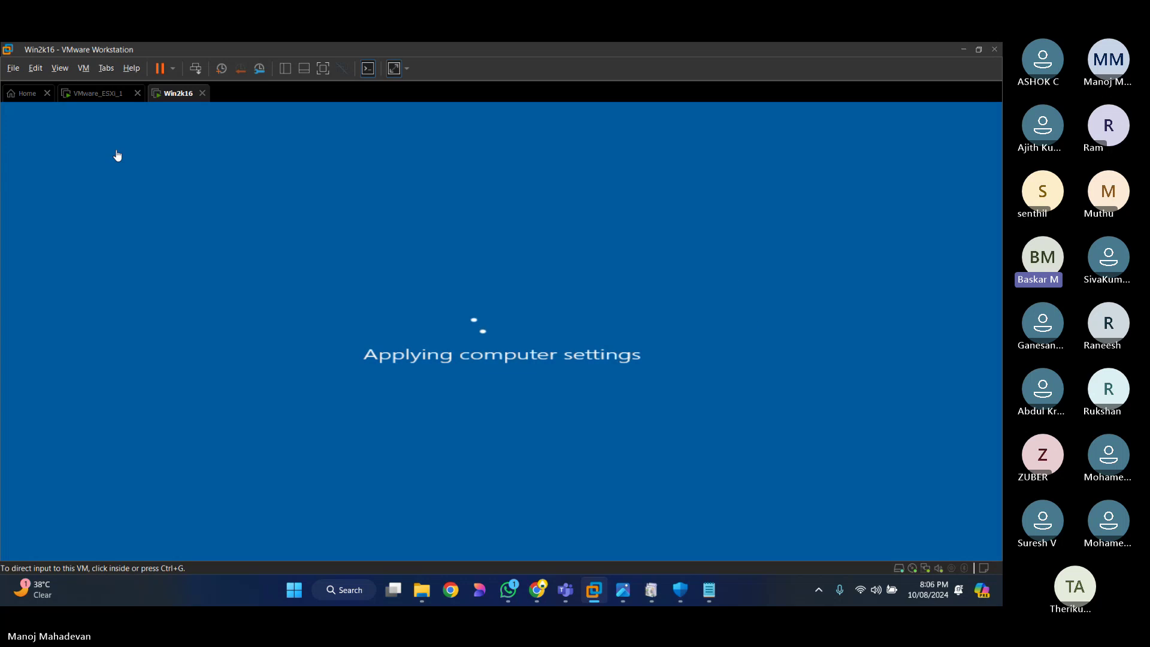
pyautogui.click(95, 93)
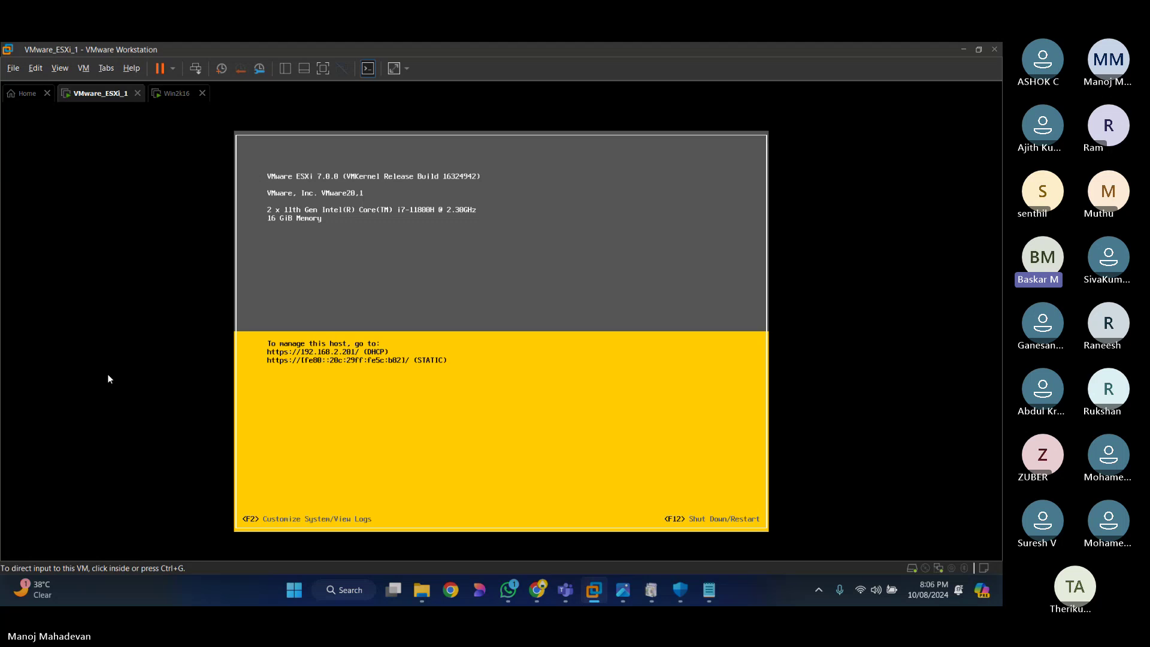
# Step: Log in to the ESXi console's System Customization (F2) as root with the root password
pyautogui.press('XF86AudioRaiseVolume')
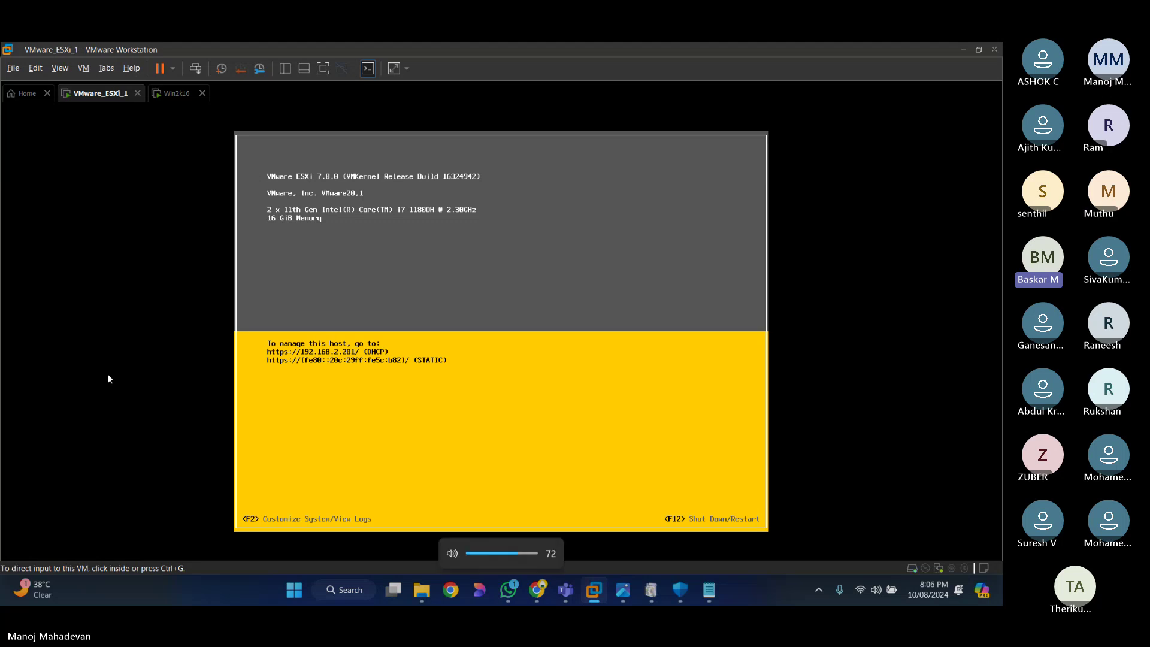
pyautogui.click(307, 524)
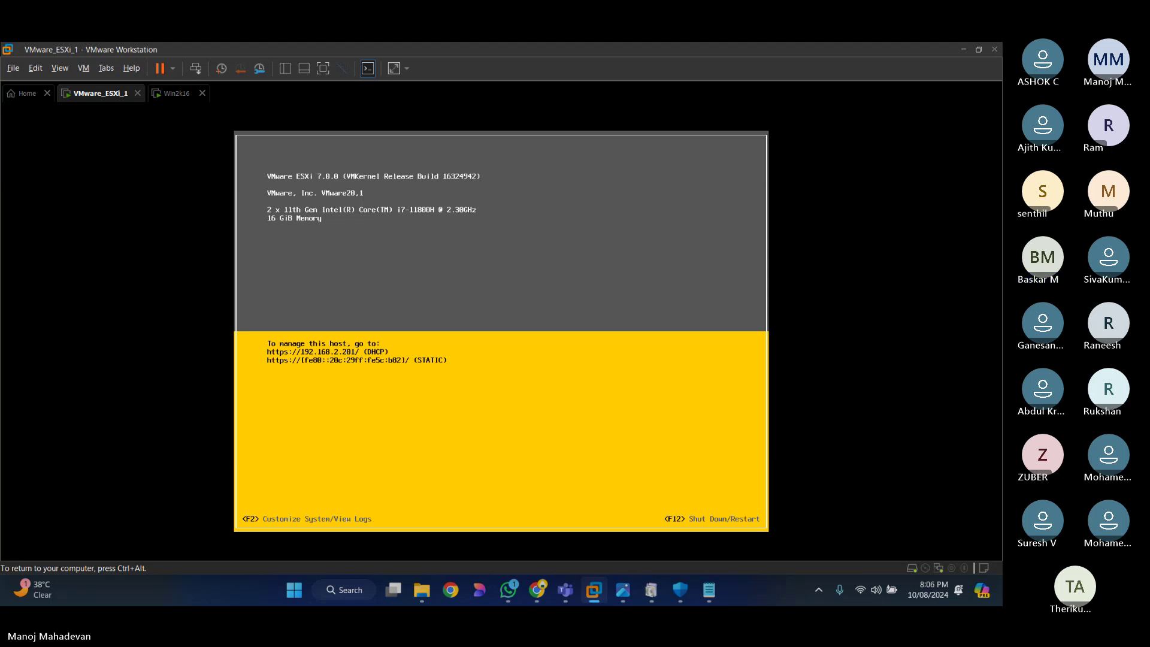
pyautogui.press('F2')
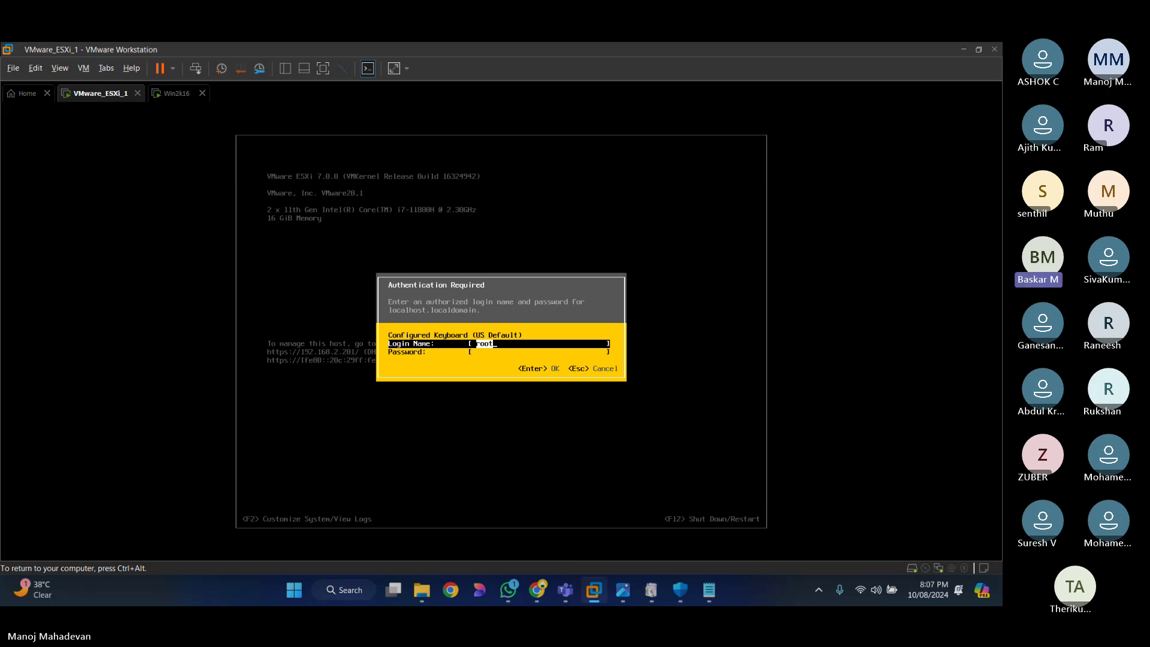
pyautogui.press('Tab')
pyautogui.write('*****')
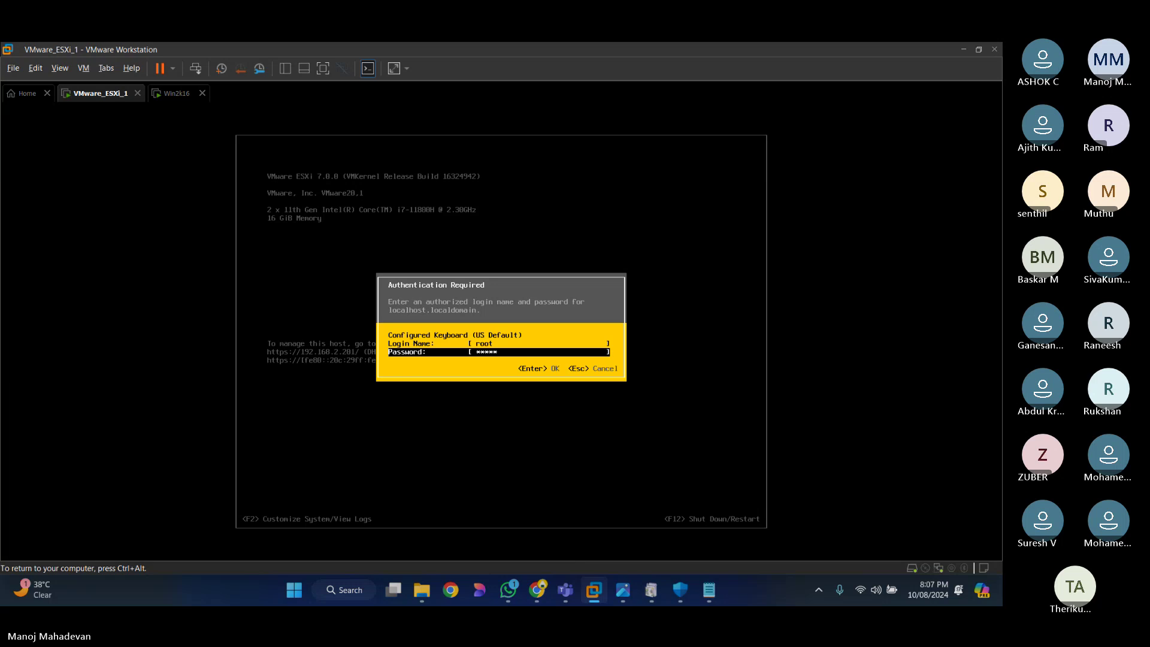
pyautogui.write('**')
pyautogui.press('Return')
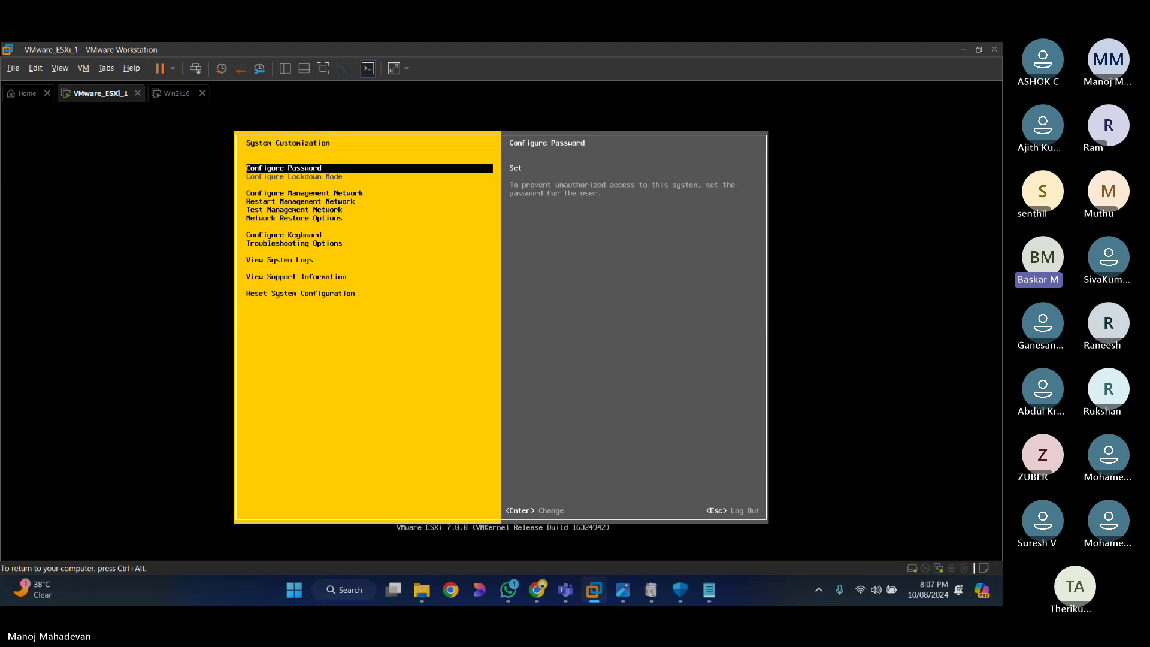
# Step: Open Configure Management Network > IPv4 Configuration, which shows dynamic address 192.168.2.201
pyautogui.press('Down')
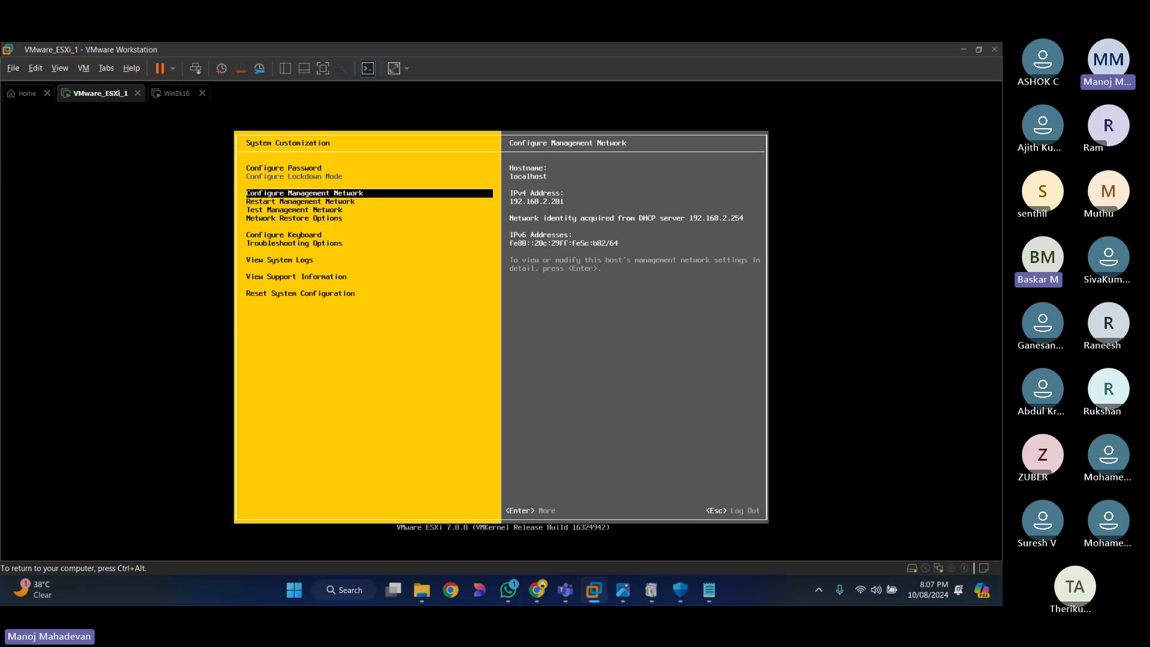
pyautogui.press('Return')
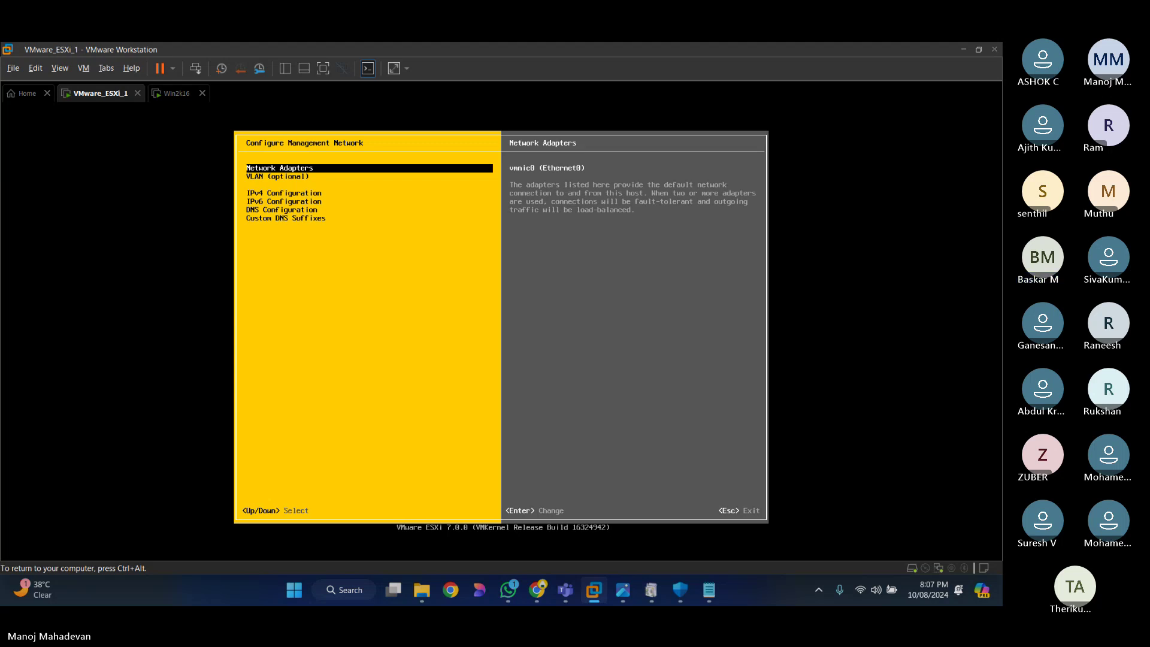
pyautogui.press('Down')
pyautogui.press('Down')
pyautogui.press('Down')
pyautogui.press('Up')
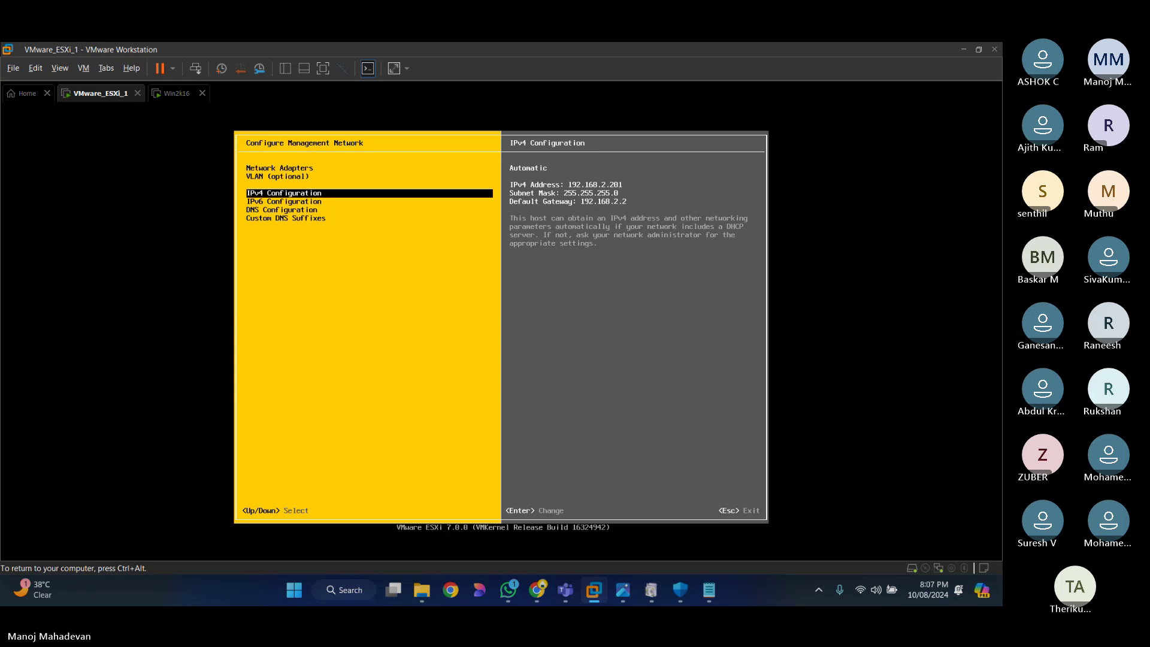
pyautogui.press('Return')
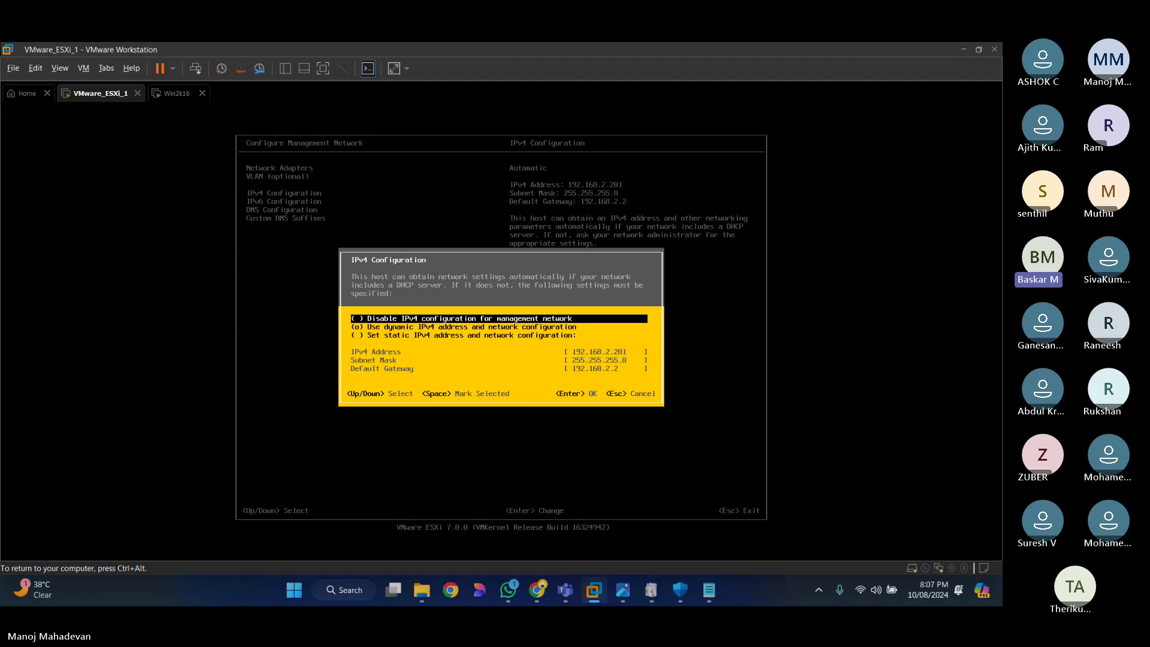
pyautogui.press('Down')
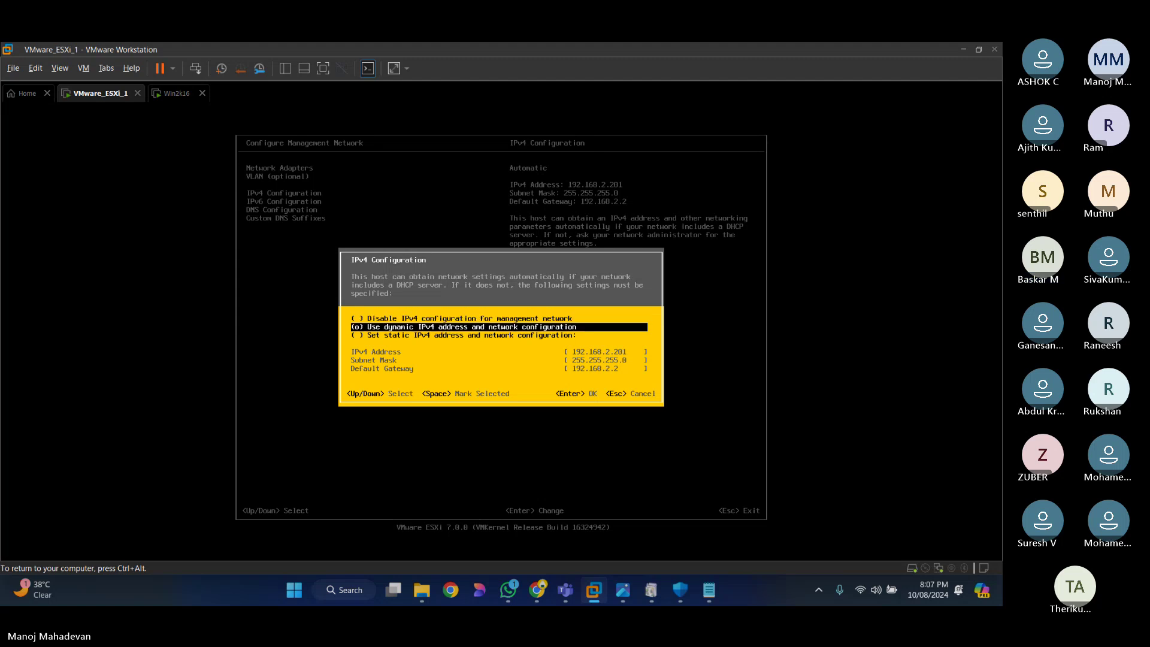
pyautogui.press('Down')
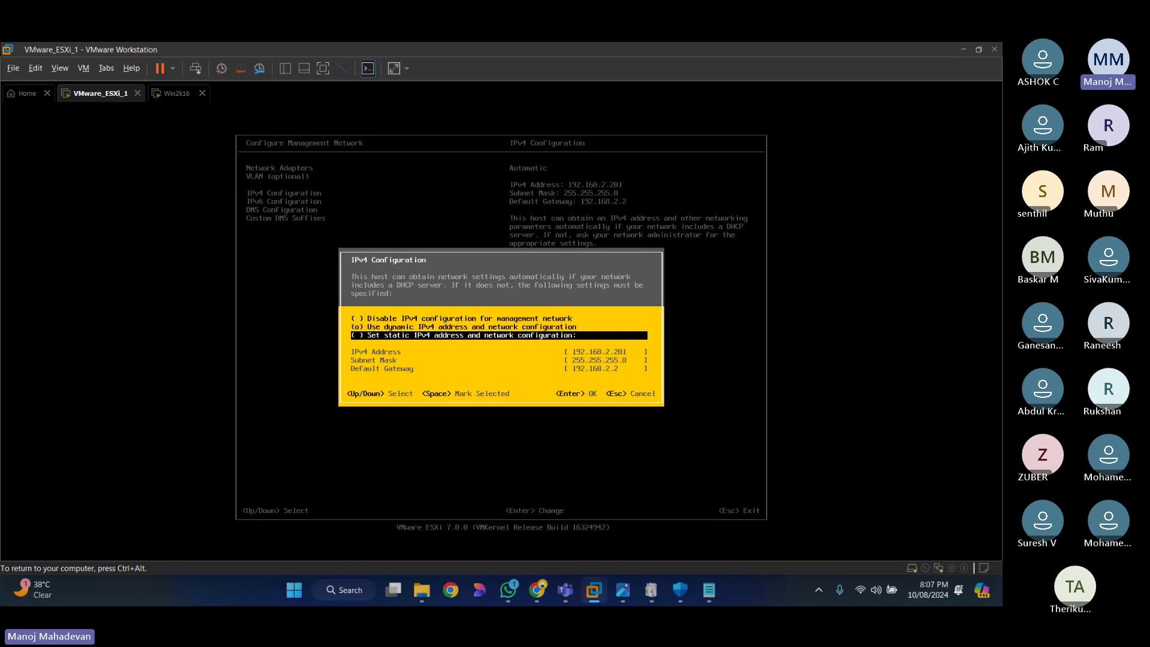
pyautogui.press('Escape')
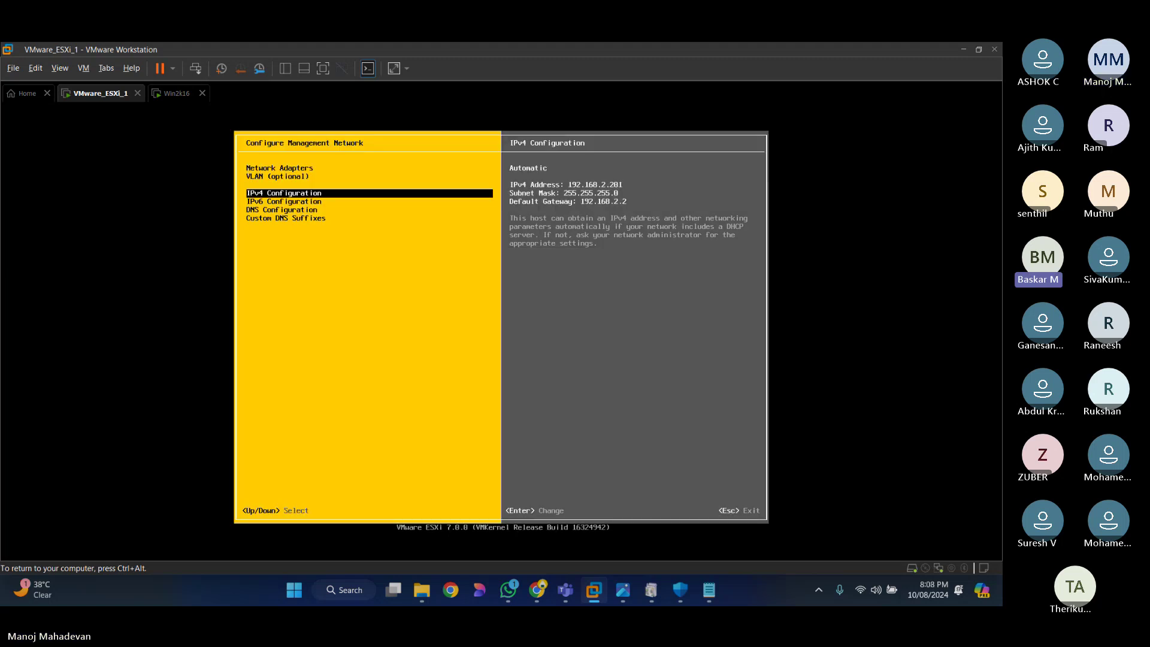
# Step: Switch ESXi to static IPv4 with address 192.168.2.109 and default gateway 192.168.2.1
pyautogui.press('Return')
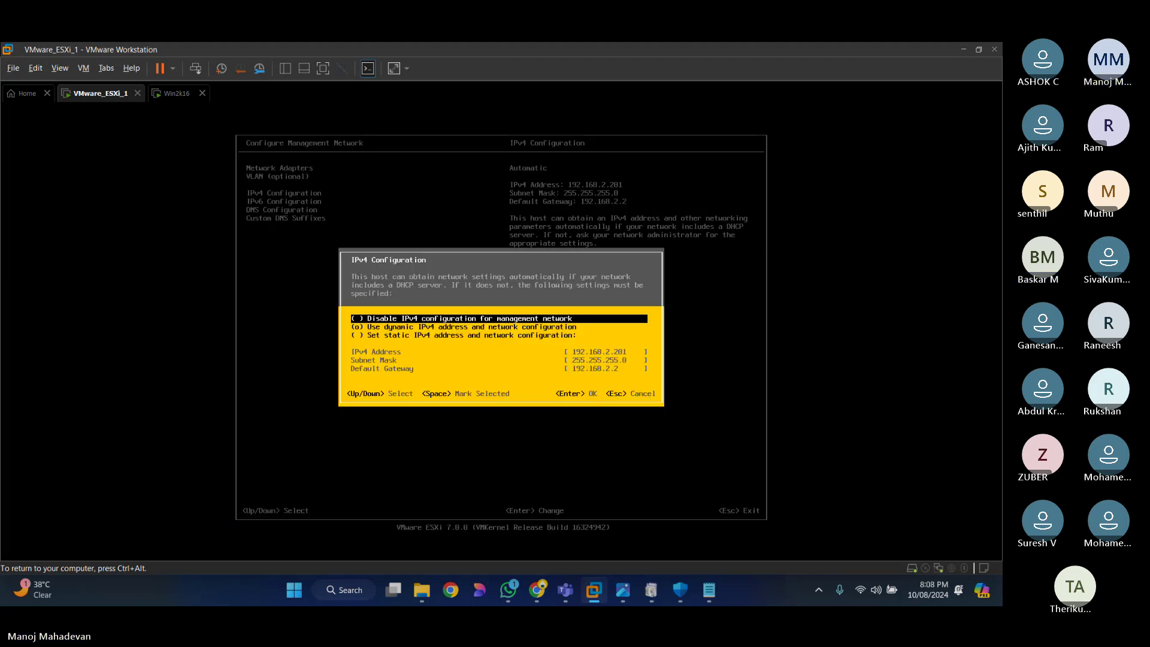
pyautogui.press('Down')
pyautogui.press('Down')
pyautogui.press('space')
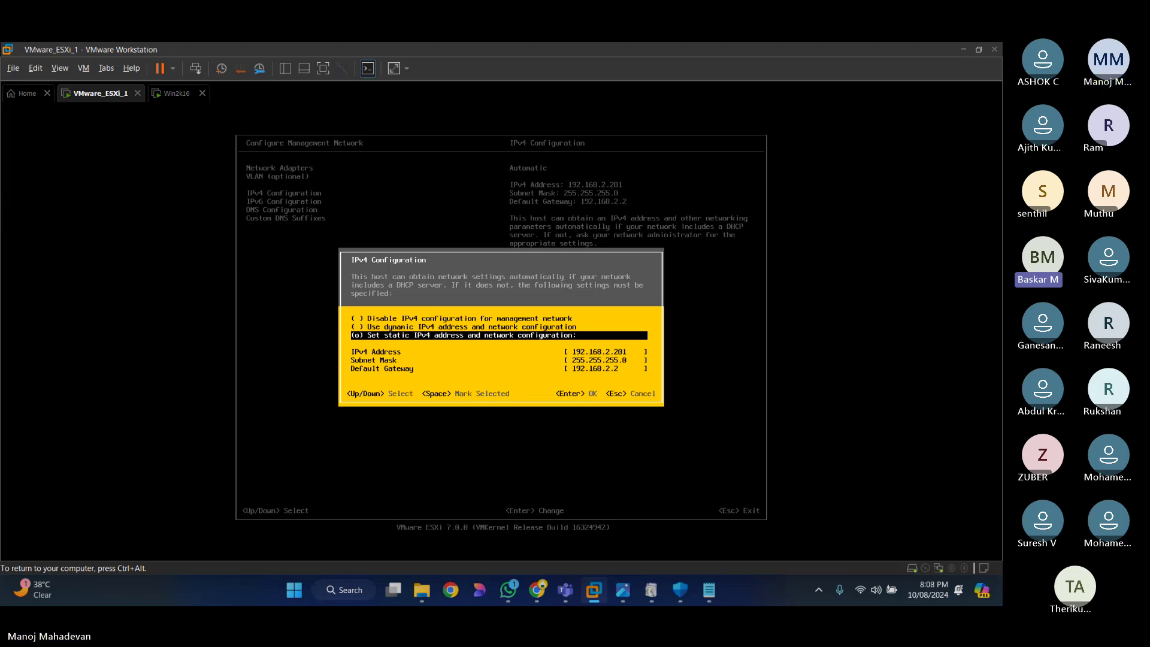
pyautogui.press('Down')
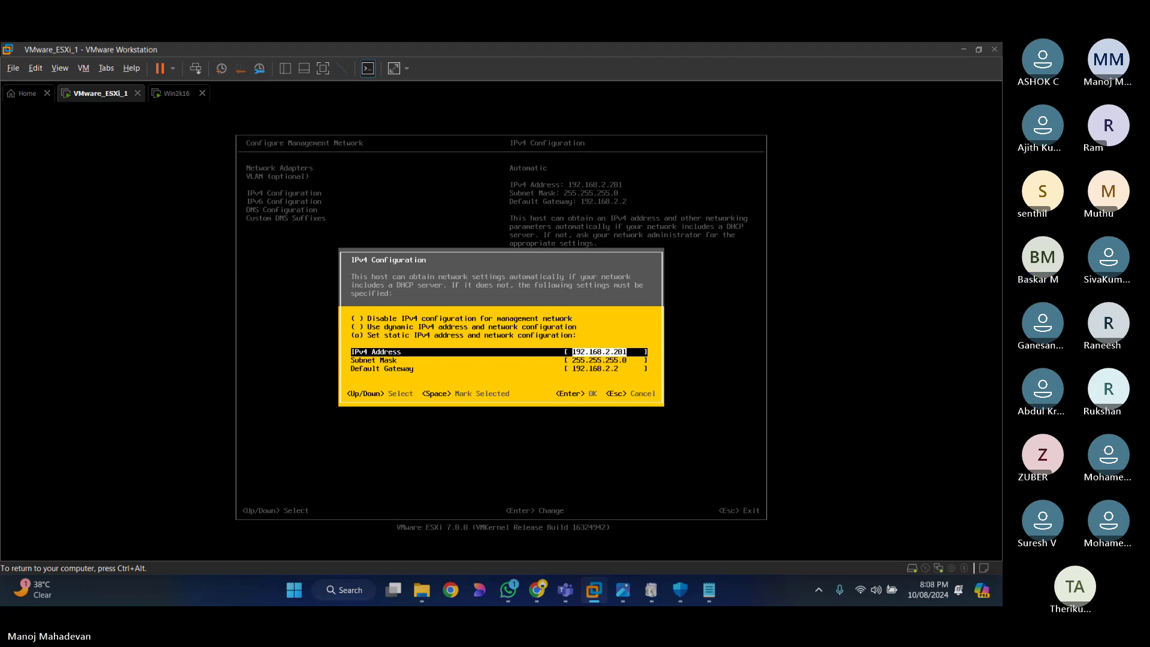
pyautogui.press('Right')
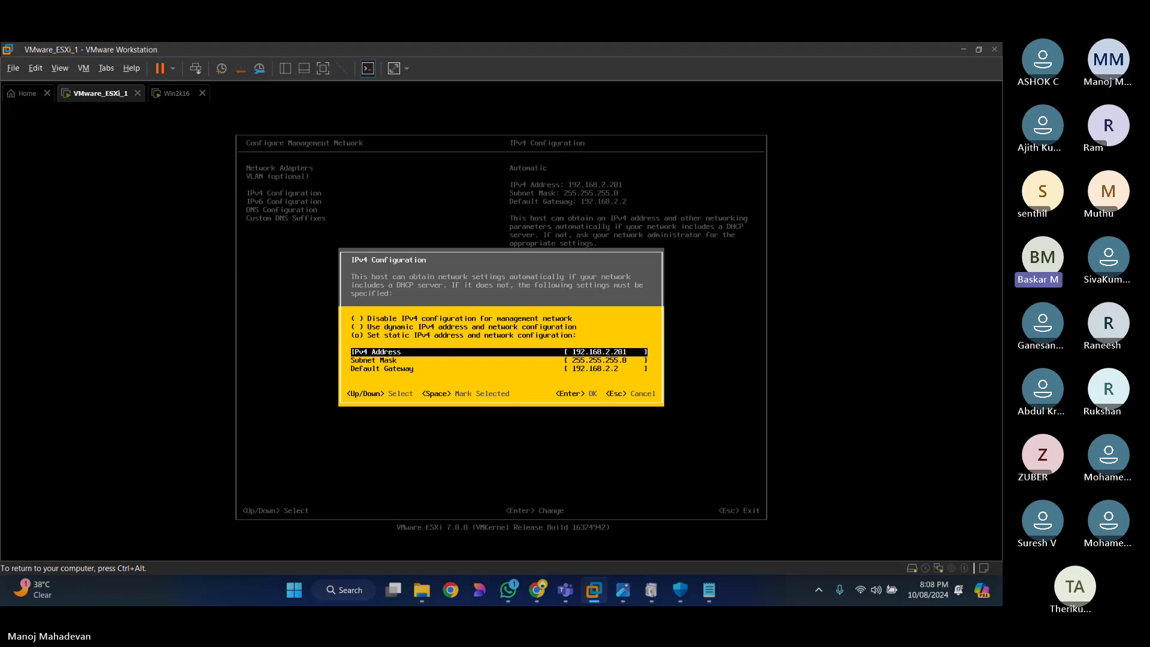
pyautogui.press('BackSpace')
pyautogui.press('BackSpace')
pyautogui.press('BackSpace')
pyautogui.write('109')
pyautogui.press('Down')
pyautogui.press('Down')
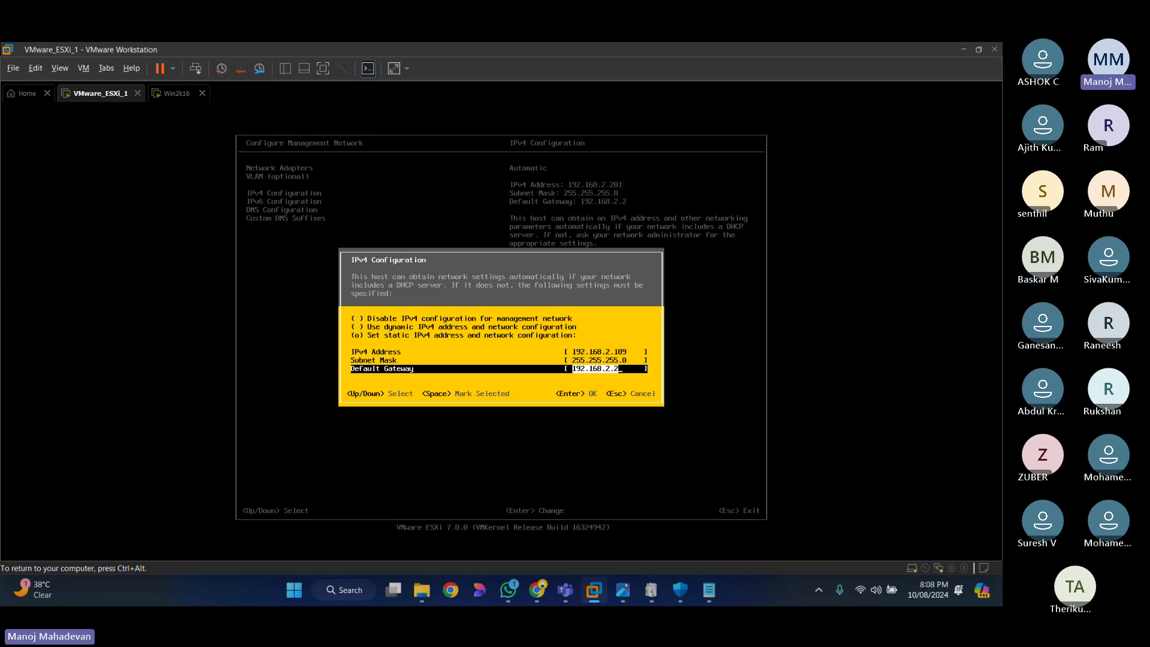
pyautogui.press('BackSpace')
pyautogui.press('BackSpace')
pyautogui.press('BackSpace')
pyautogui.press('BackSpace')
pyautogui.press('BackSpace')
pyautogui.press('BackSpace')
pyautogui.press('BackSpace')
pyautogui.press('BackSpace')
pyautogui.press('BackSpace')
pyautogui.press('BackSpace')
pyautogui.press('BackSpace')
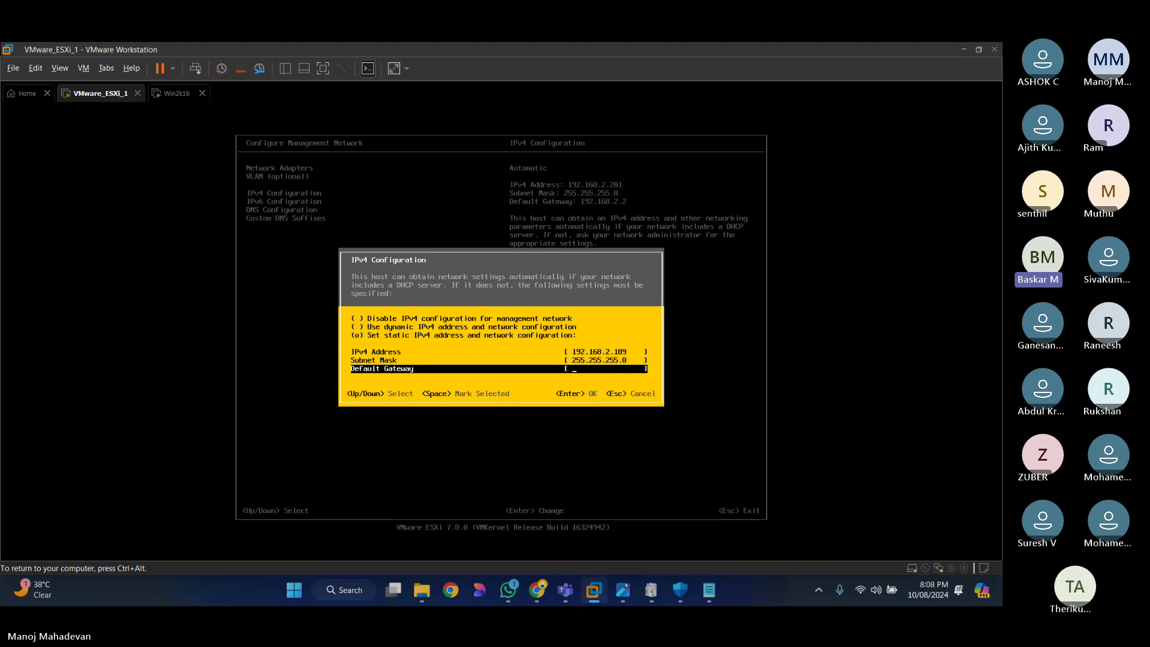
pyautogui.write('192.1')
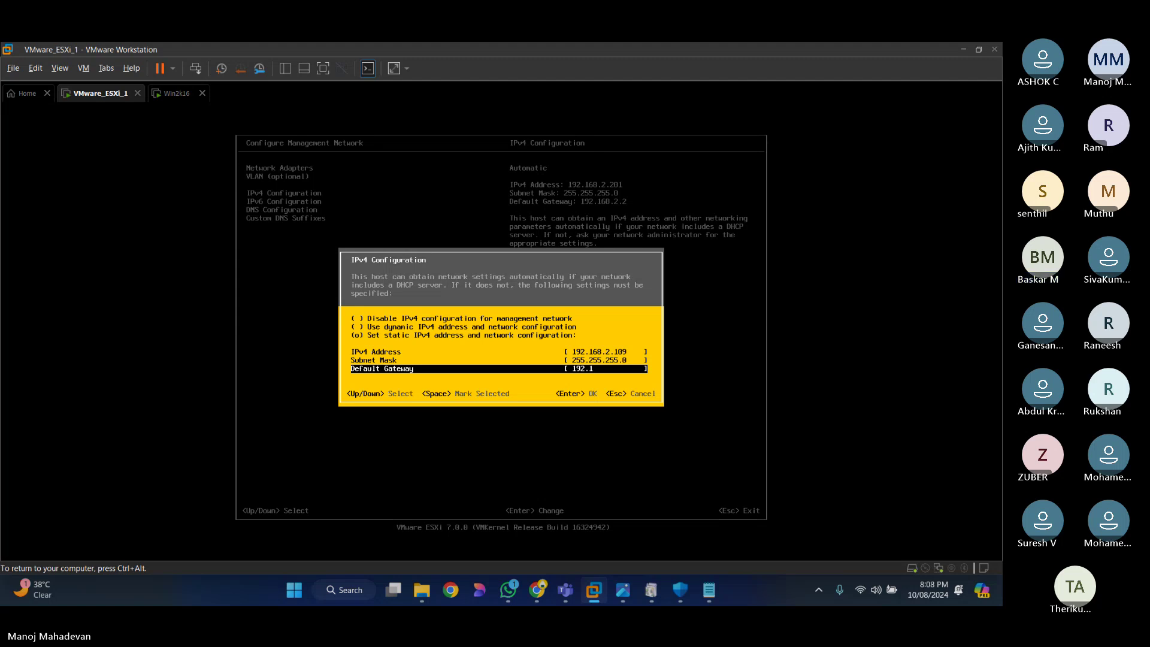
pyautogui.write('68.2.1')
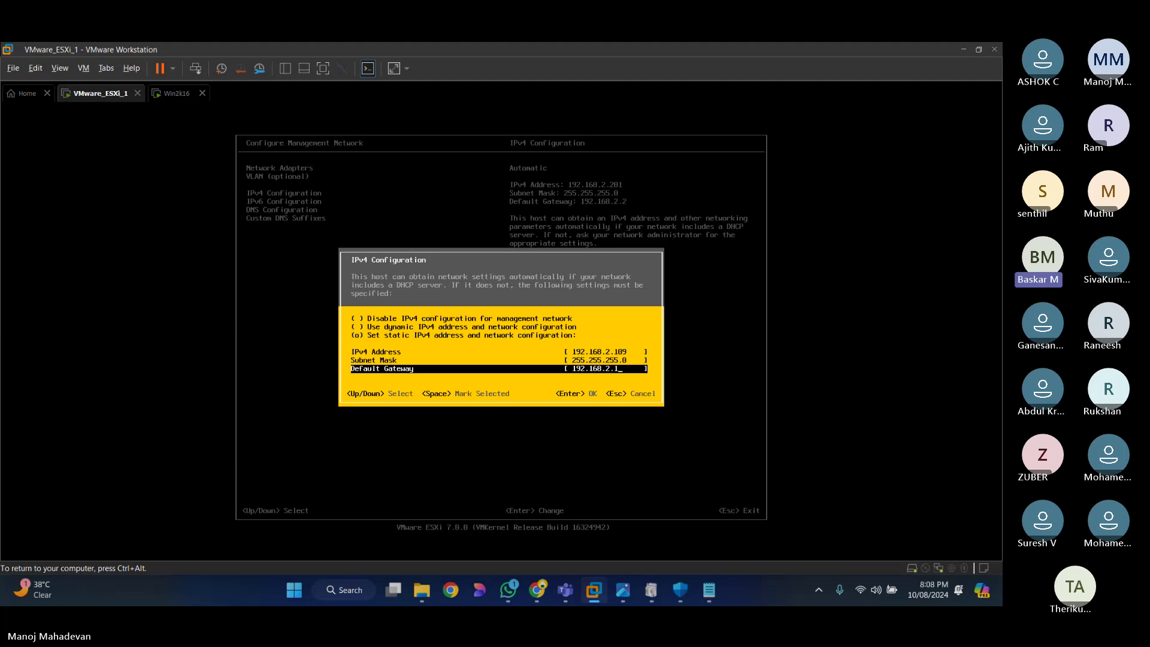
# Step: Apply the static IPv4 settings and switch DNS Configuration to manually set servers
pyautogui.press('Return')
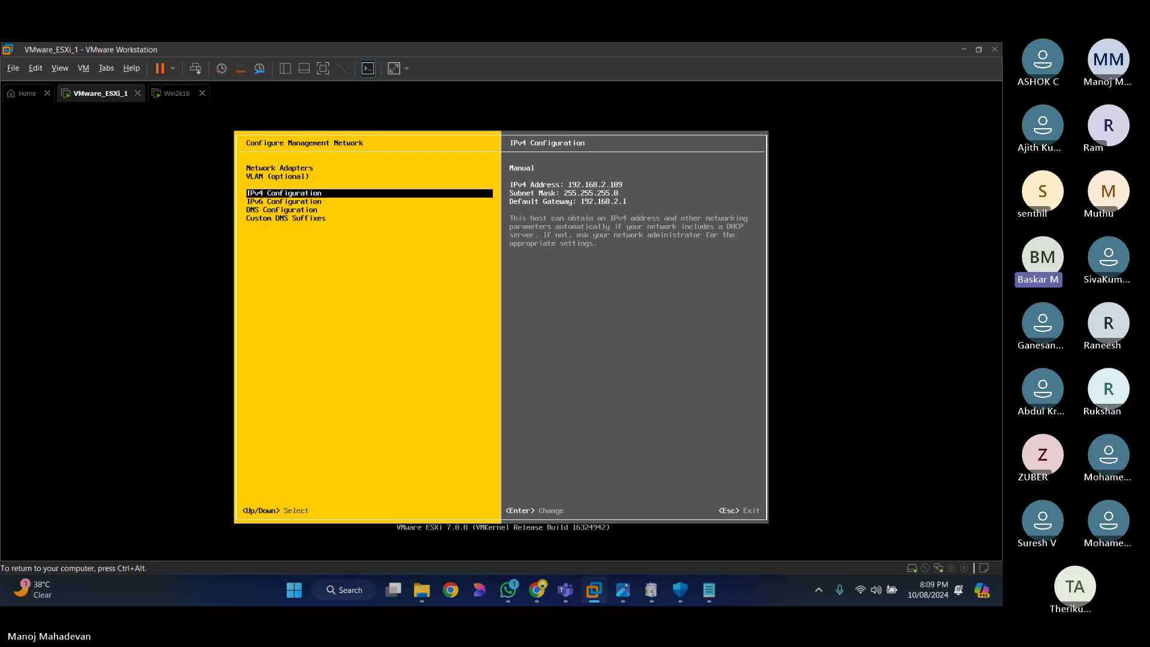
pyautogui.press('Down')
pyautogui.press('Down')
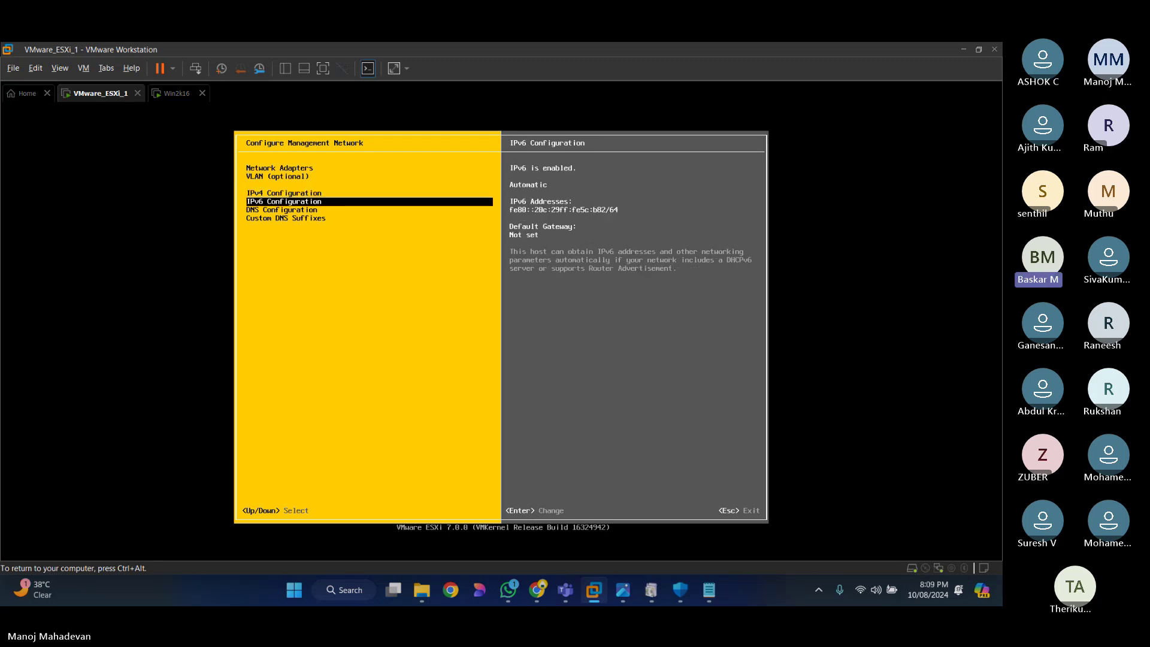
pyautogui.press('Return')
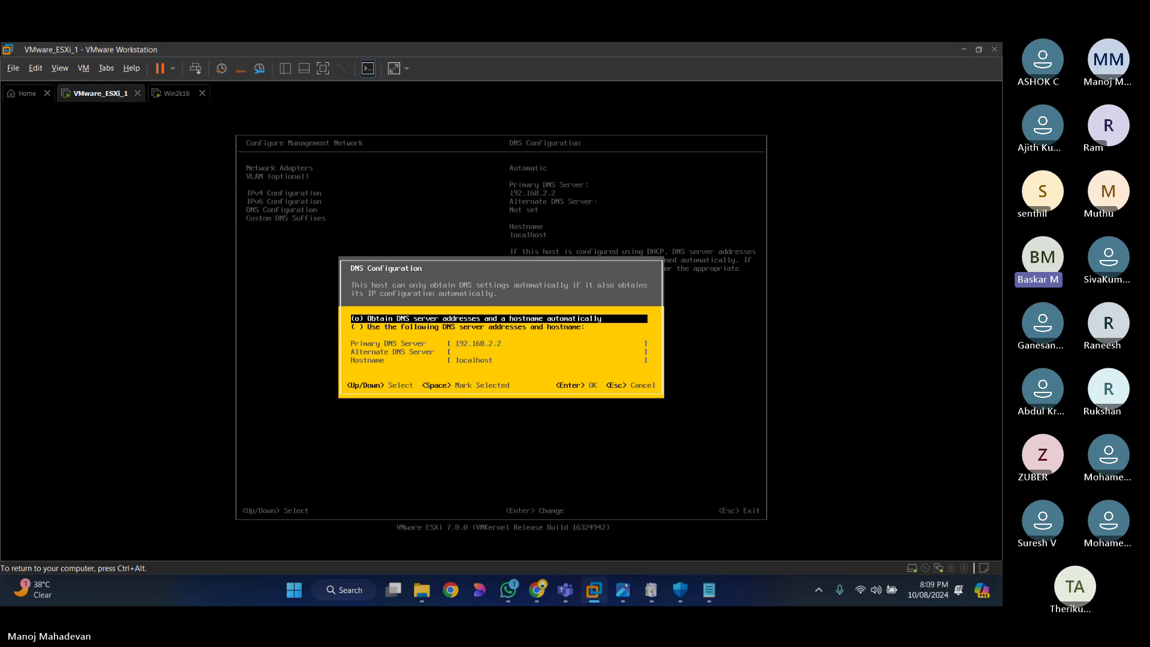
pyautogui.press('Down')
pyautogui.press('space')
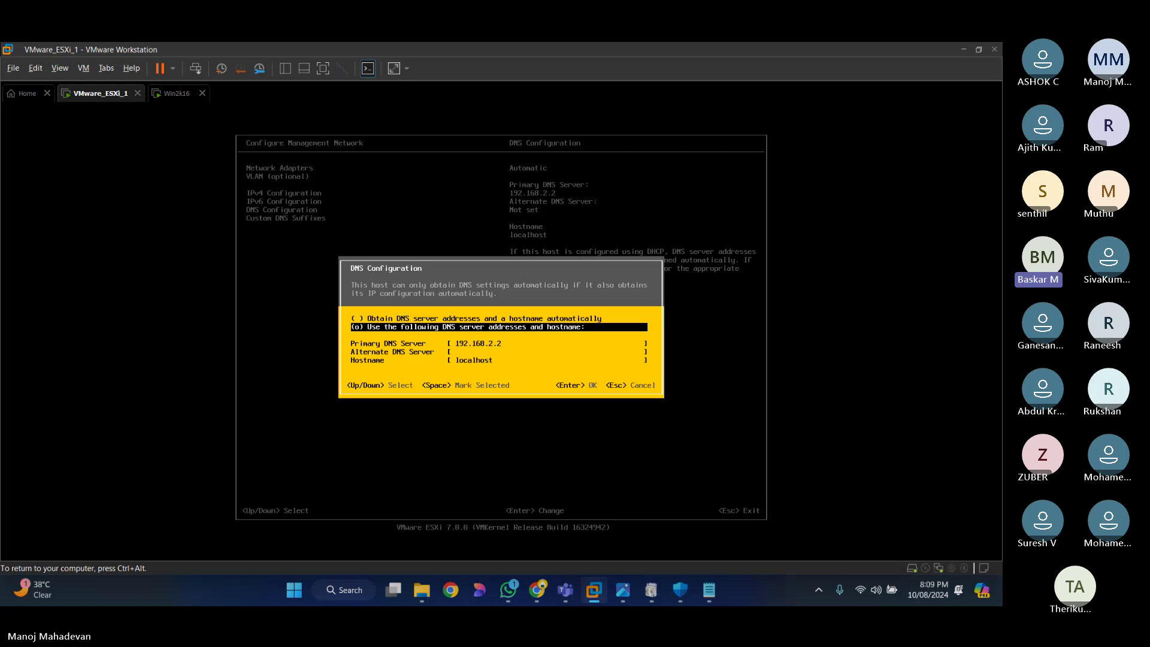
# Step: Enter 192.168.2.108 as the primary DNS server
pyautogui.press('Down')
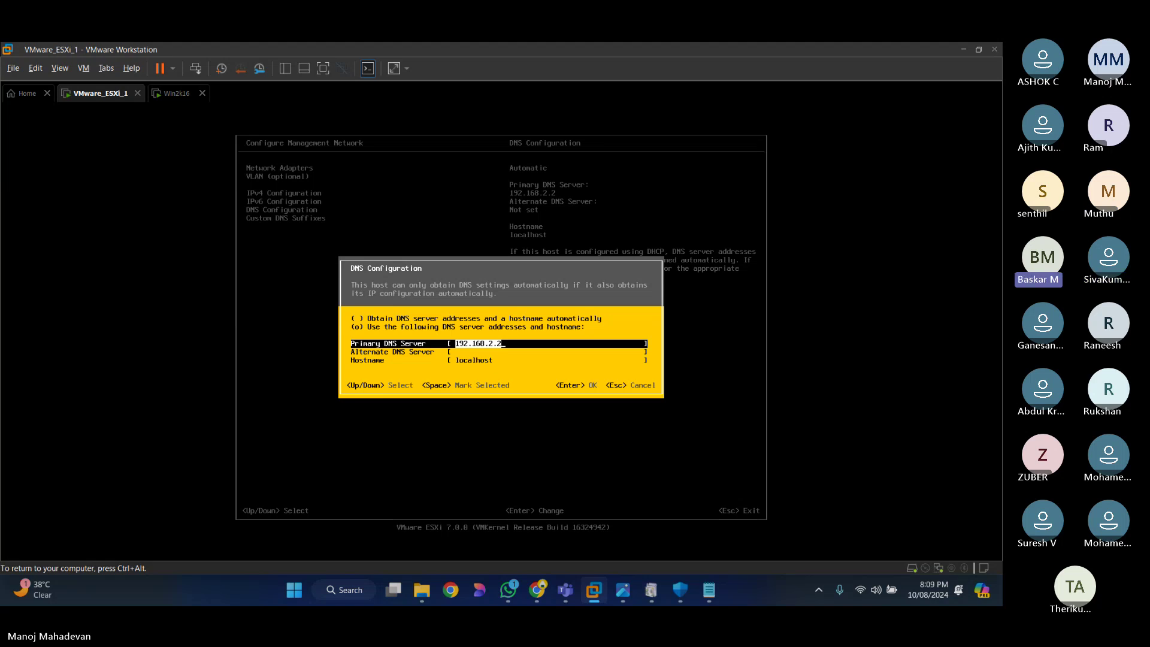
pyautogui.press('BackSpace')
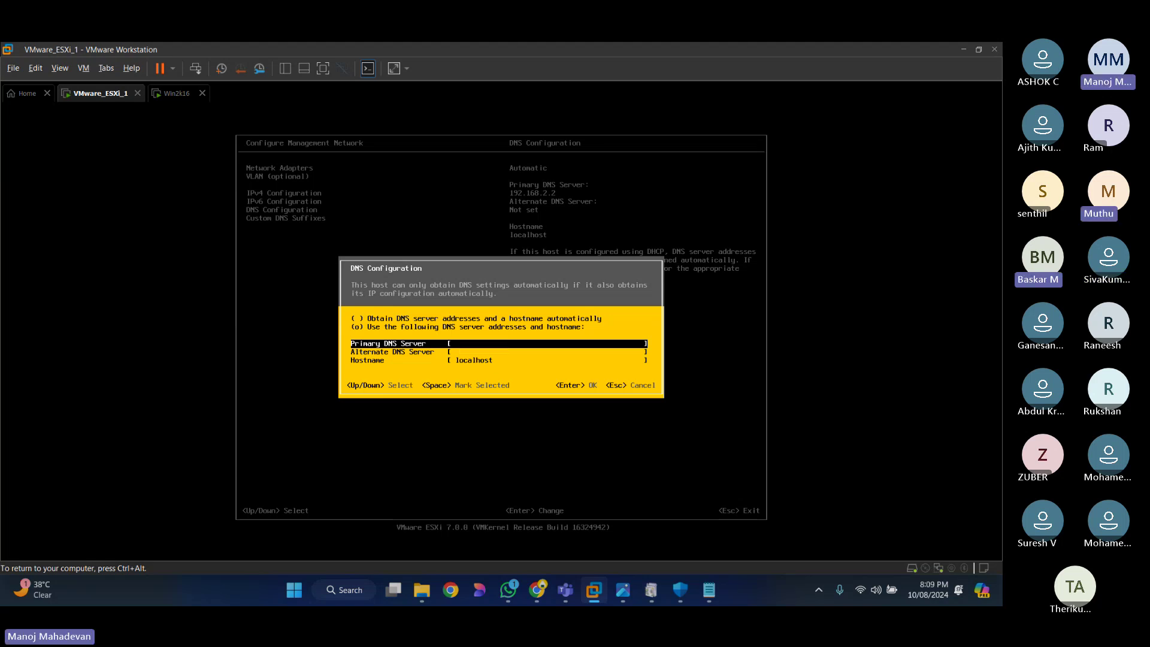
pyautogui.write('192.168')
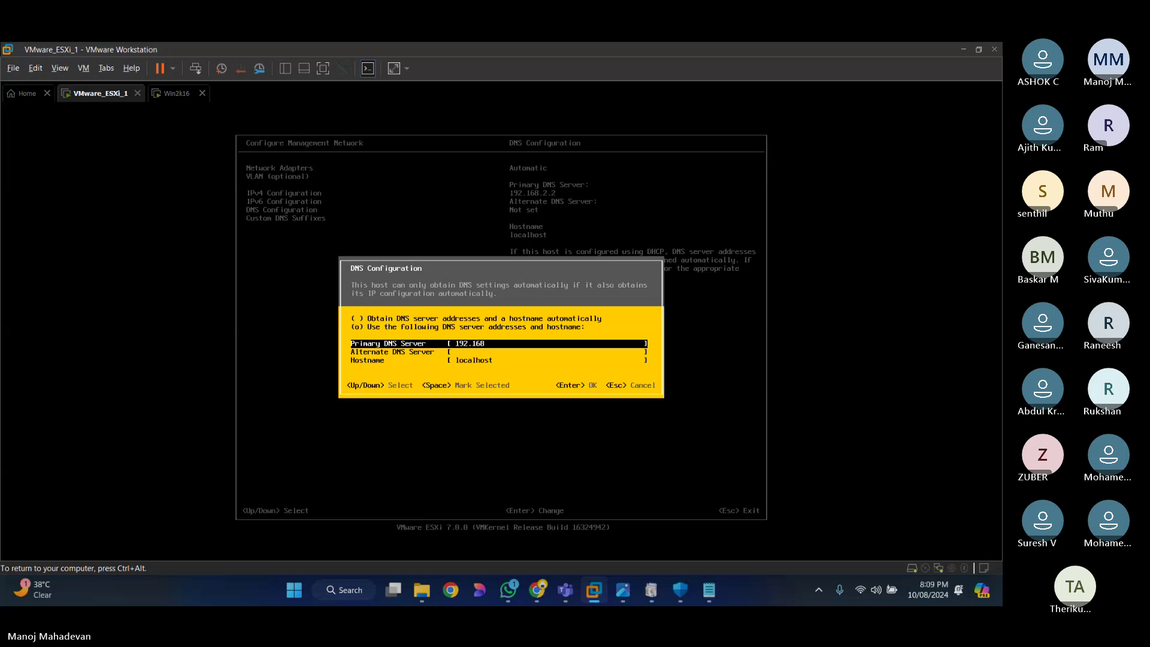
pyautogui.write('.1.108')
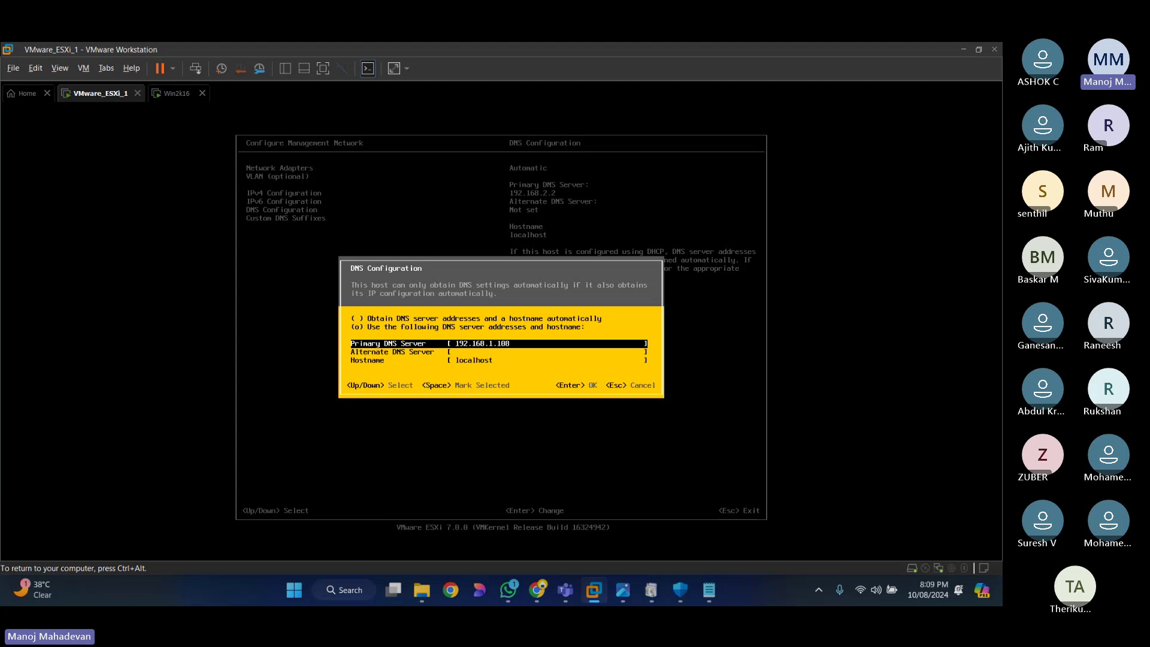
pyautogui.press('Left')
pyautogui.press('Left')
pyautogui.press('Left')
pyautogui.press('Left')
pyautogui.press('BackSpace')
pyautogui.write('2')
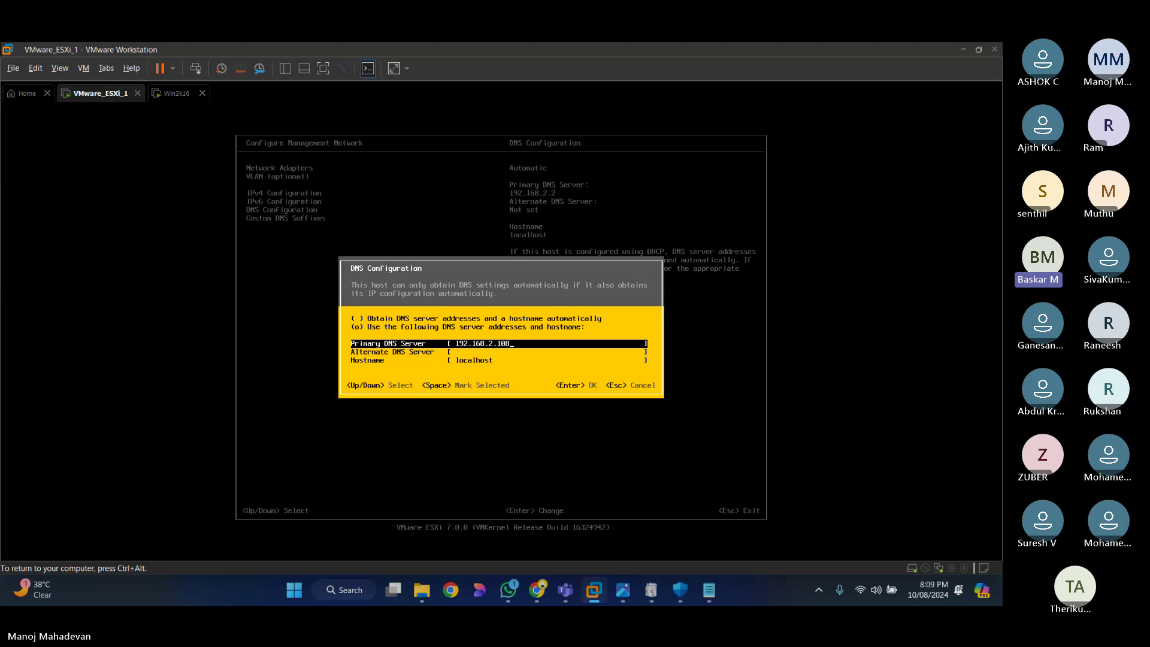
pyautogui.press('Down')
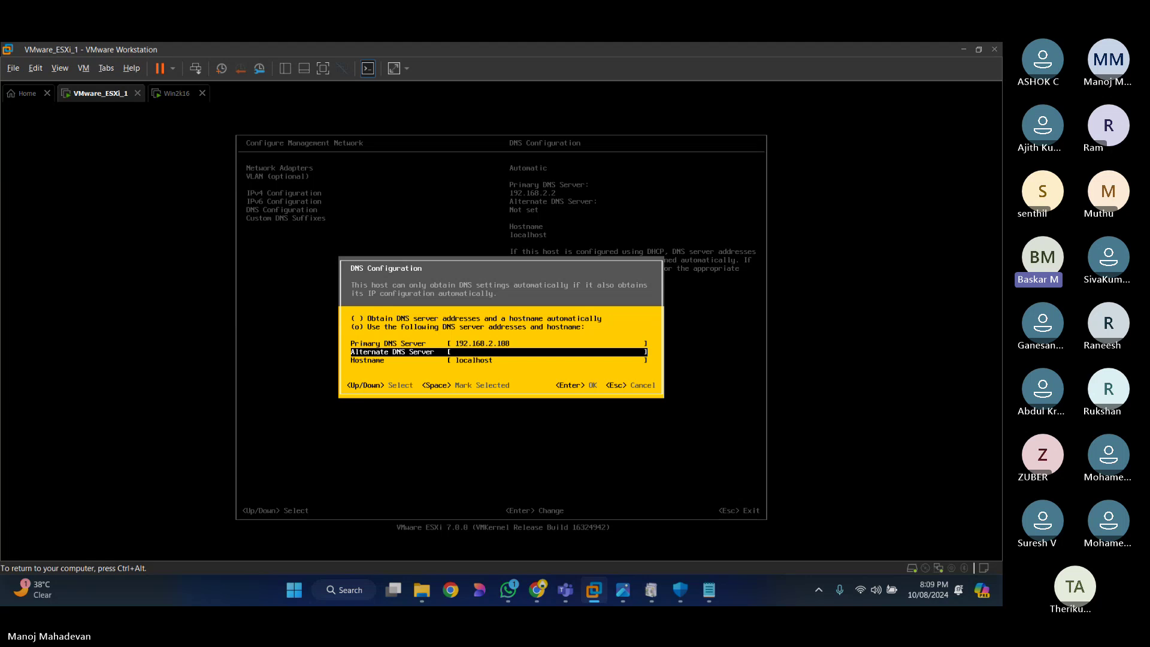
# Step: Replace the hostname localhost with esxi1 and save the manual DNS configuration
pyautogui.press('Up')
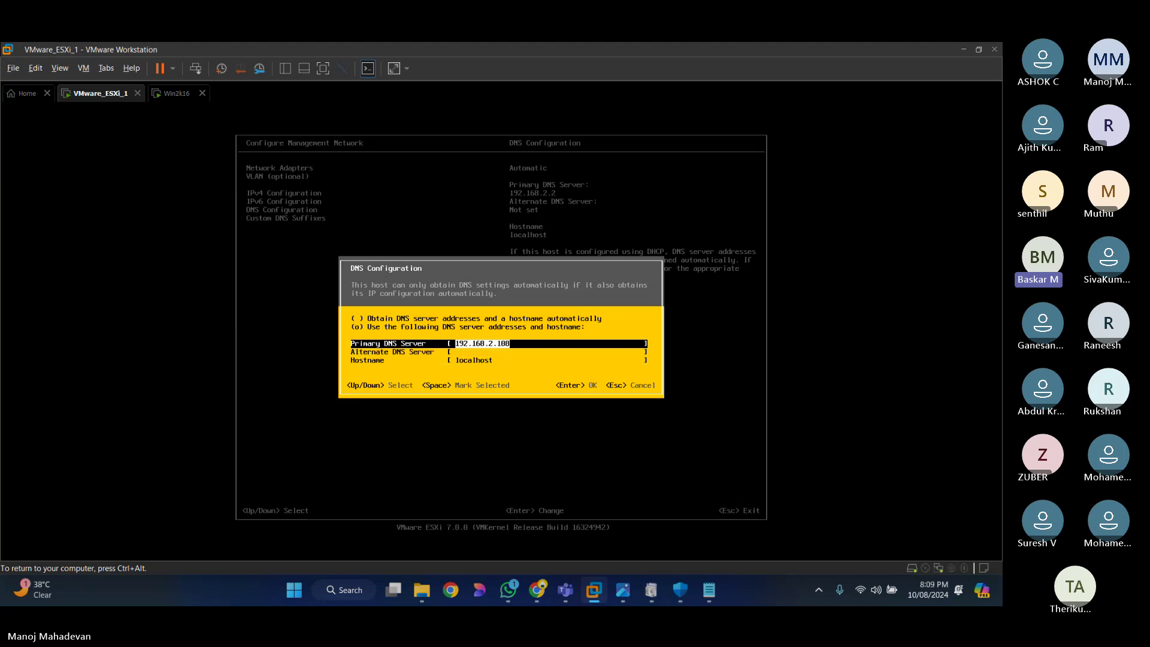
pyautogui.press('Down')
pyautogui.press('Down')
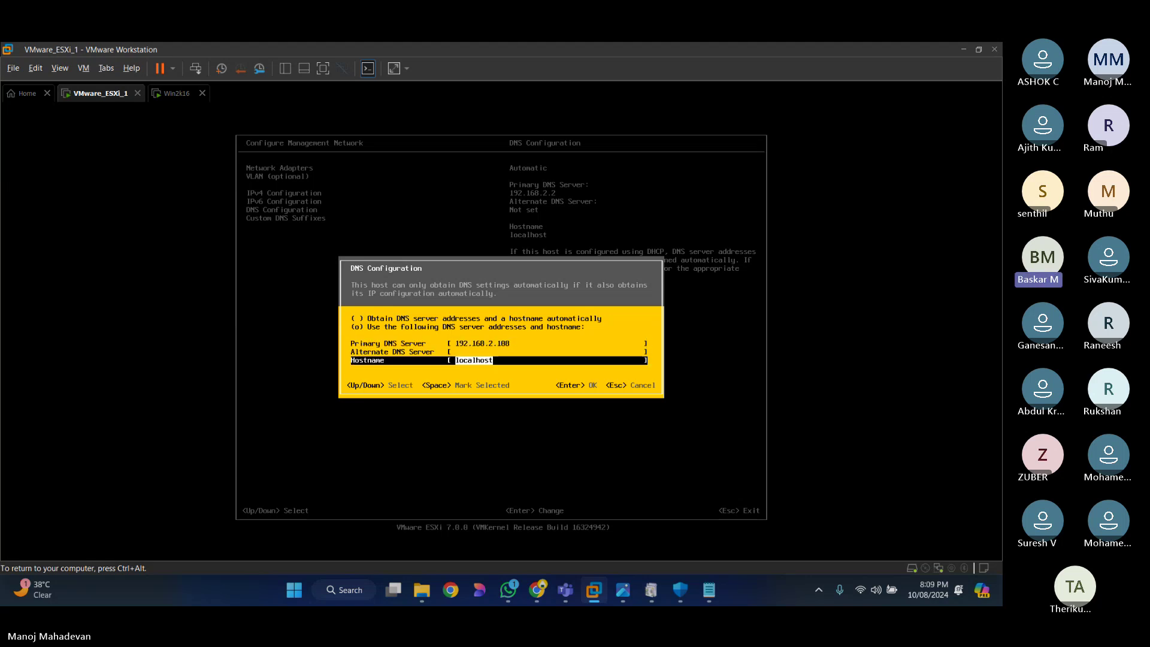
pyautogui.write('dmtraining')
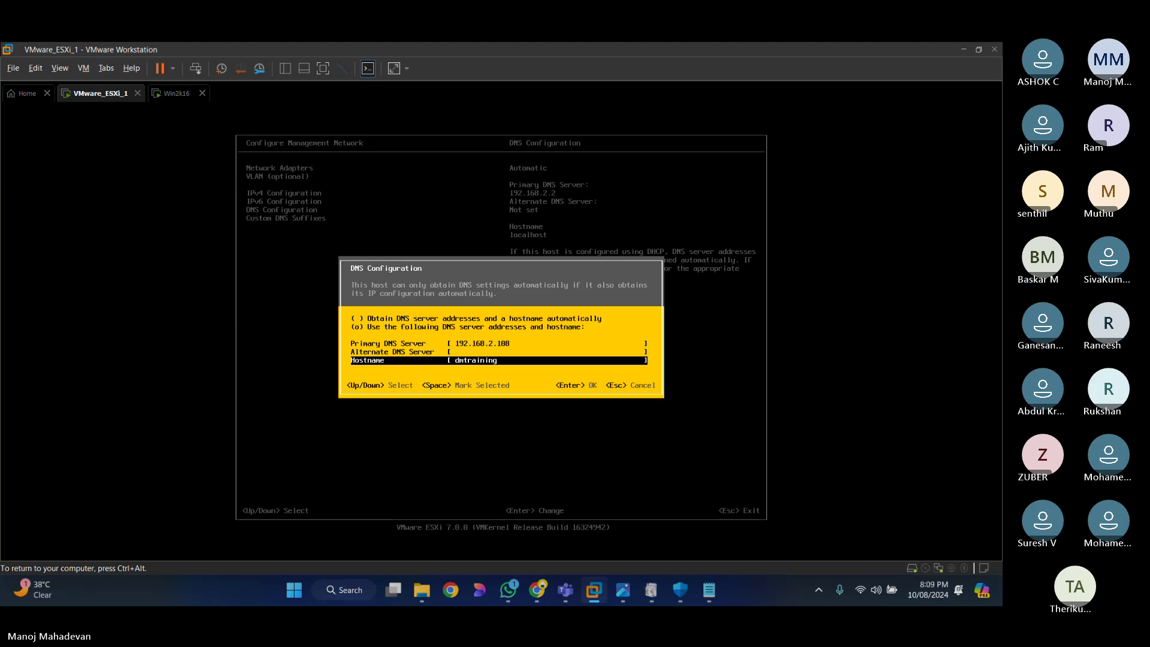
pyautogui.write('.com')
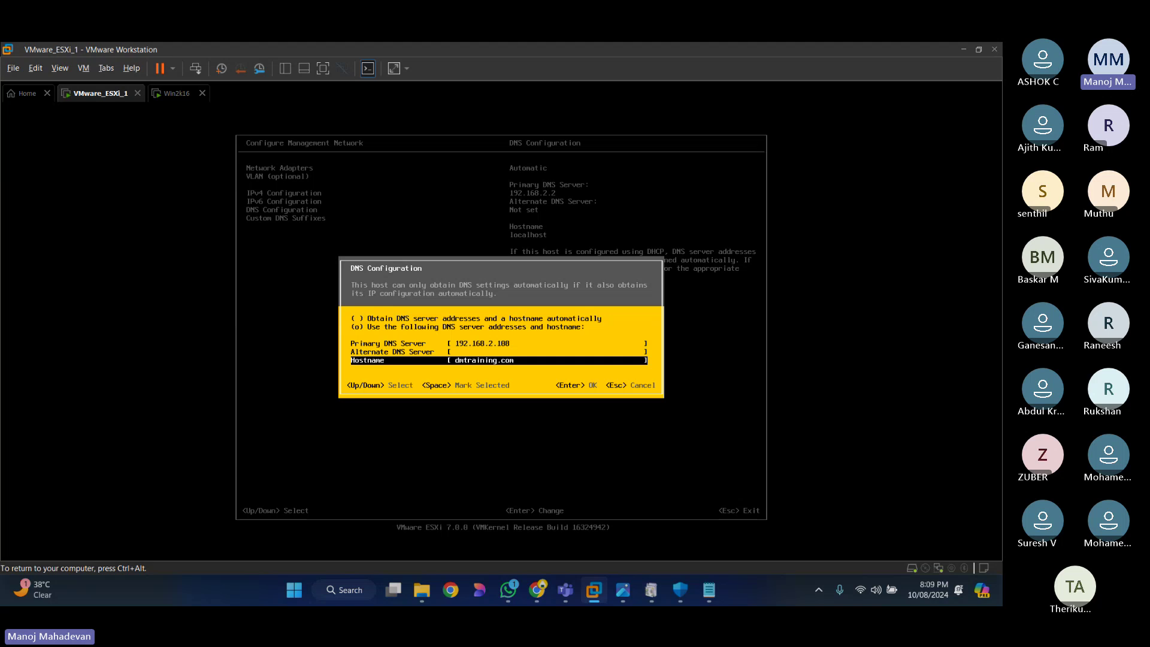
pyautogui.press('BackSpace')
pyautogui.press('BackSpace')
pyautogui.press('BackSpace')
pyautogui.press('BackSpace')
pyautogui.press('BackSpace')
pyautogui.press('BackSpace')
pyautogui.press('BackSpace')
pyautogui.press('BackSpace')
pyautogui.press('BackSpace')
pyautogui.press('BackSpace')
pyautogui.press('BackSpace')
pyautogui.press('BackSpace')
pyautogui.press('BackSpace')
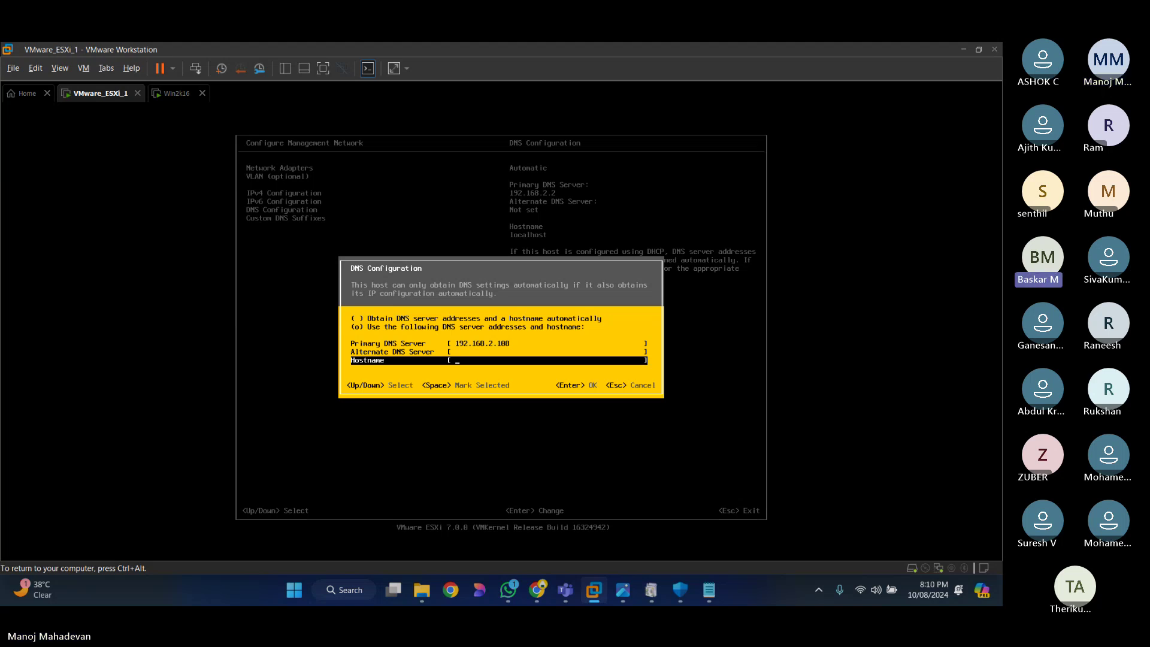
pyautogui.write('vmware')
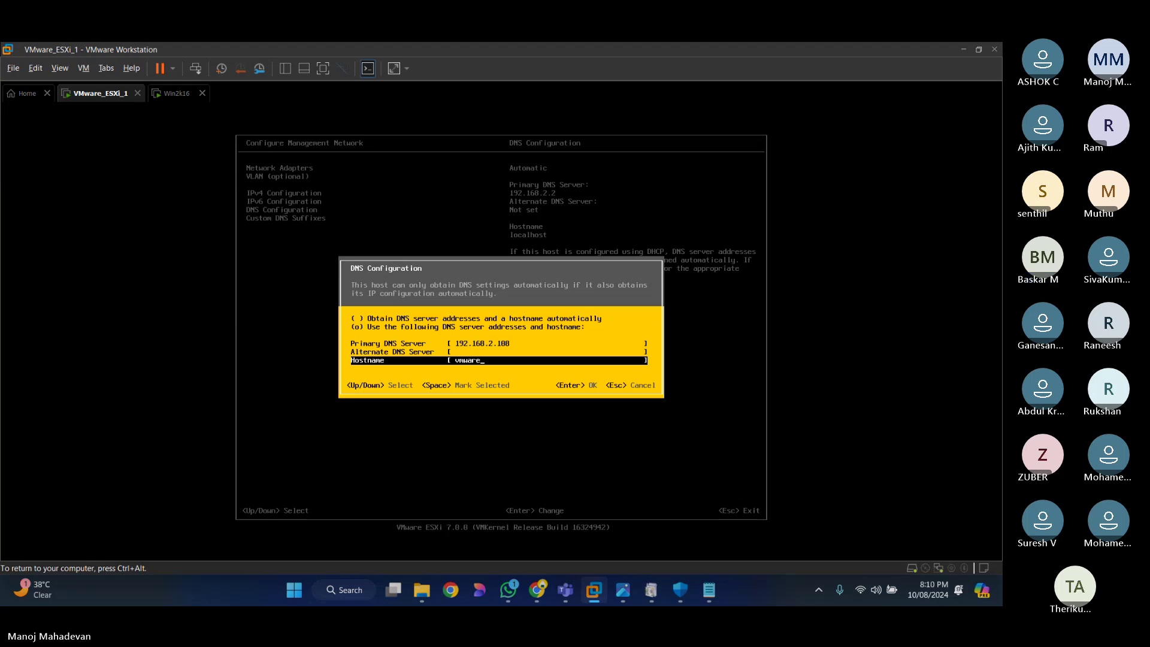
pyautogui.write('esxi')
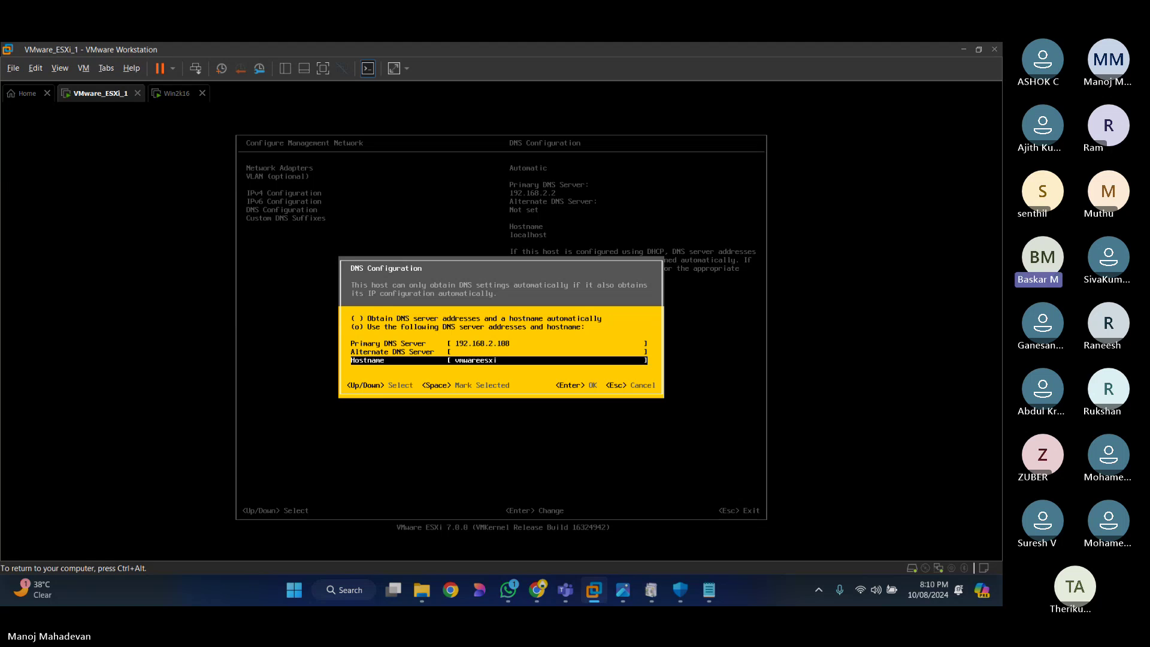
pyautogui.press('BackSpace')
pyautogui.press('BackSpace')
pyautogui.press('BackSpace')
pyautogui.press('BackSpace')
pyautogui.press('BackSpace')
pyautogui.press('BackSpace')
pyautogui.press('BackSpace')
pyautogui.write('esxi1')
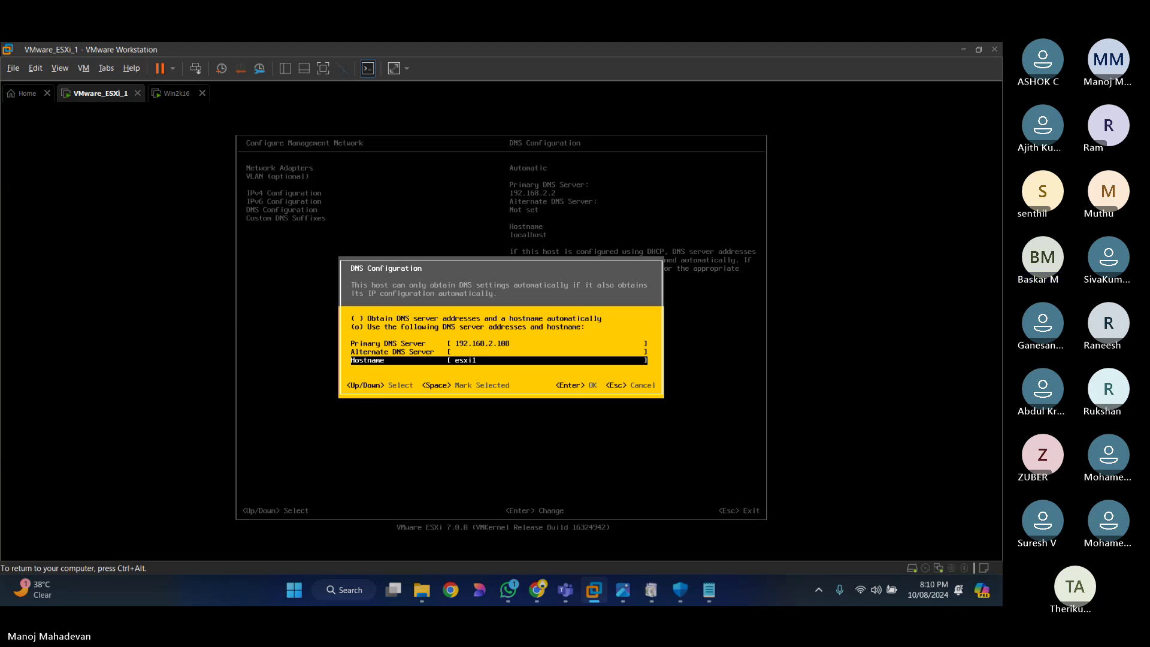
pyautogui.press('Return')
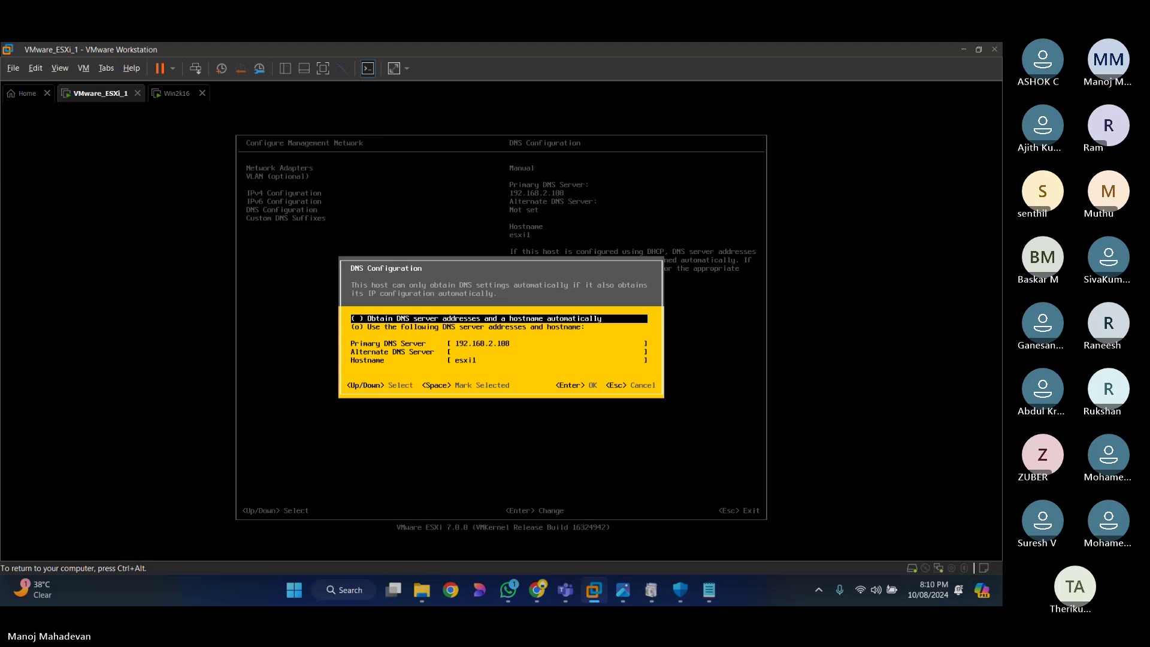
# Step: Back out of DNS Configuration and Configure Management Network, then log out of ESXi System Customization
pyautogui.press('Escape')
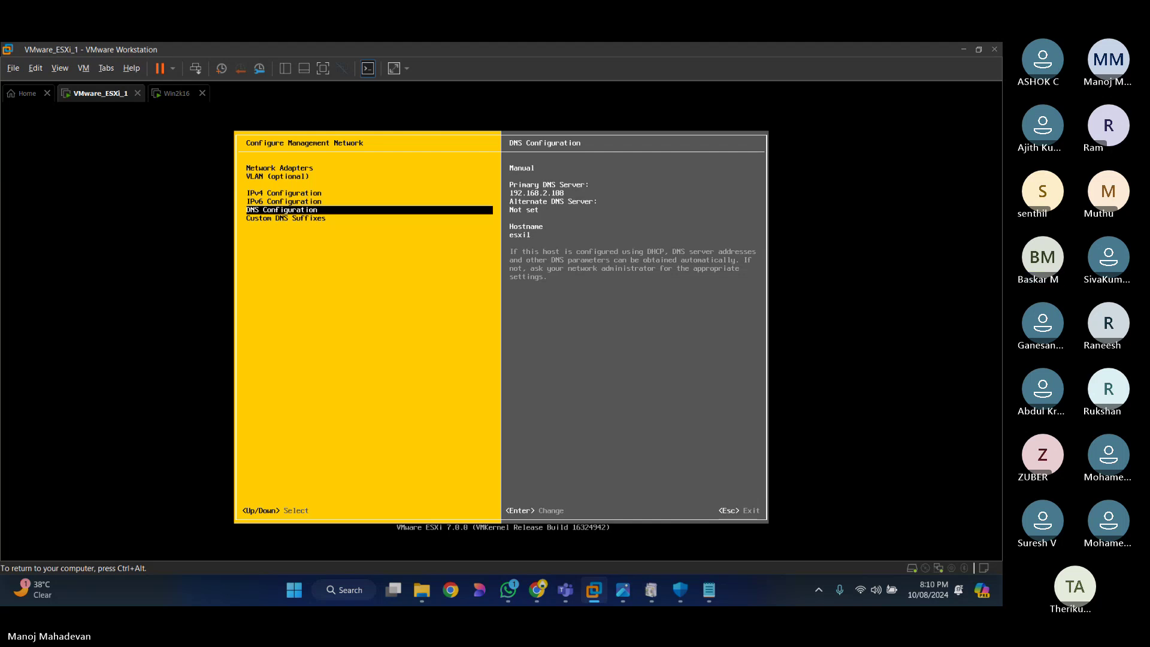
pyautogui.press('Escape')
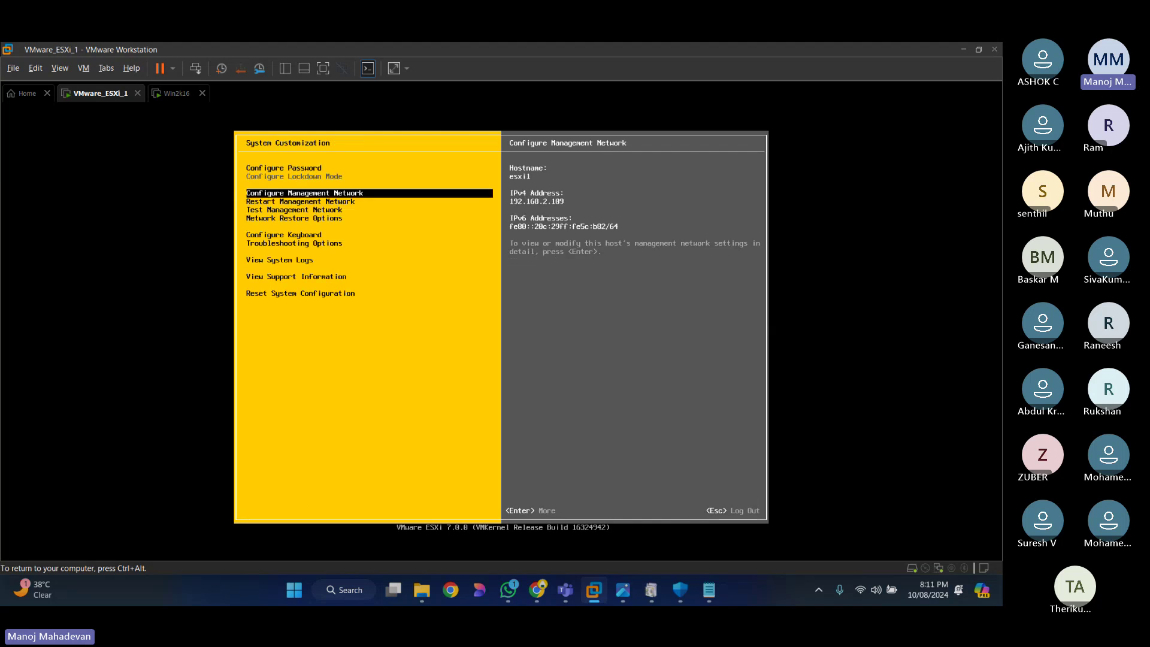
pyautogui.hotkey('ctrl', 'alt')
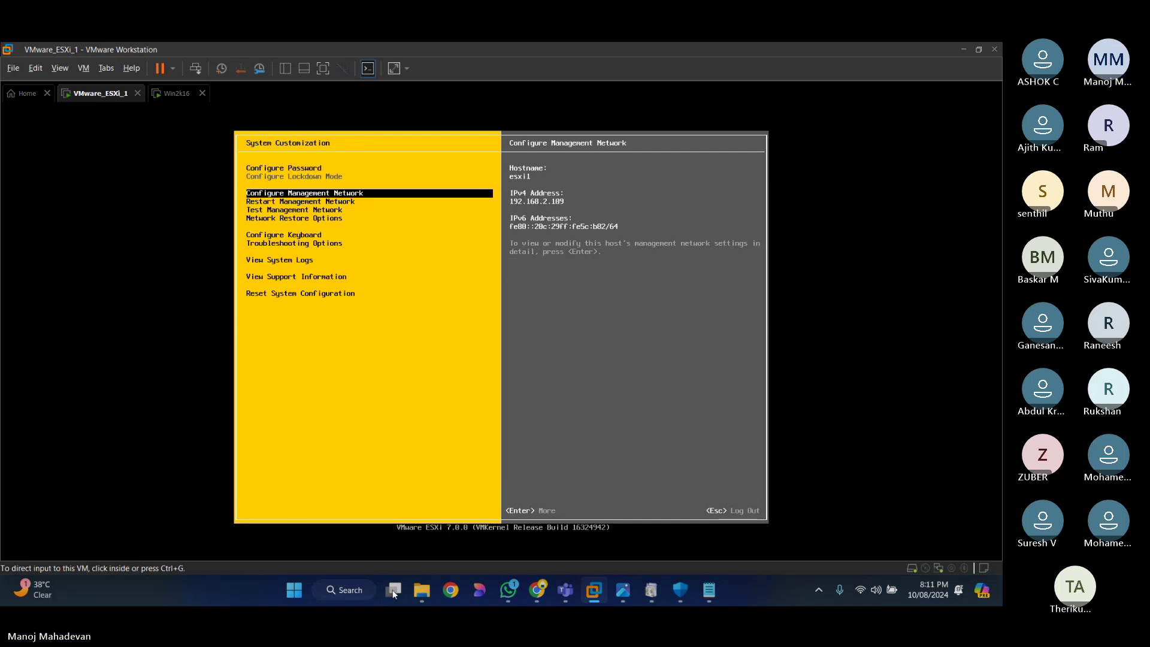
pyautogui.moveTo(537, 599)
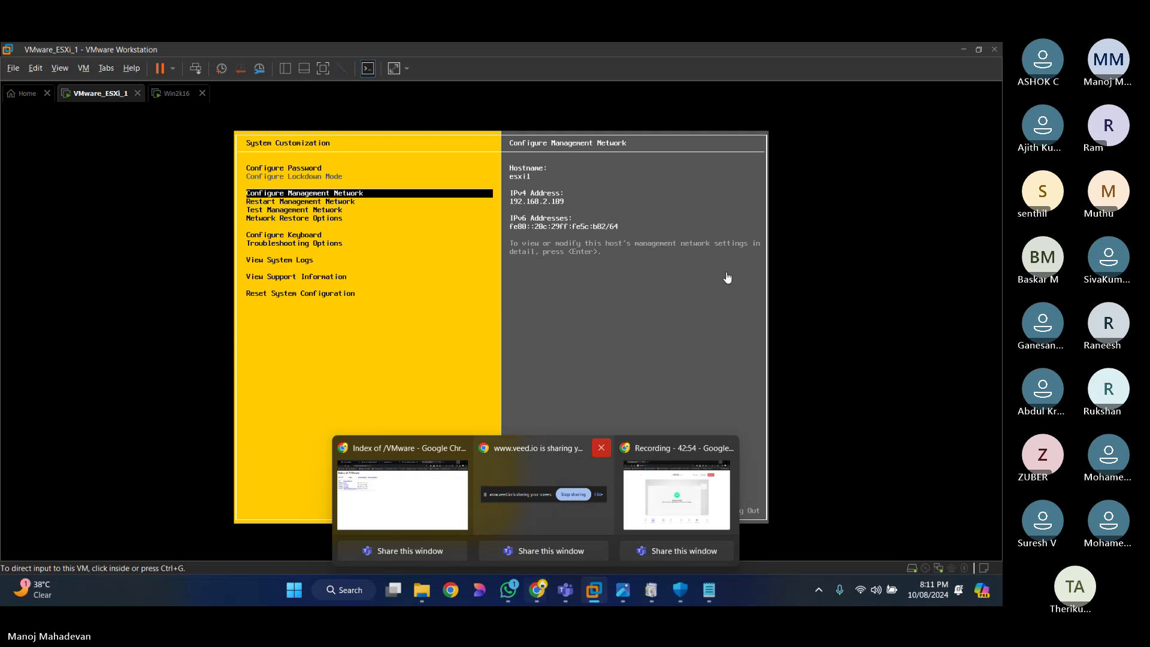
pyautogui.click(602, 358)
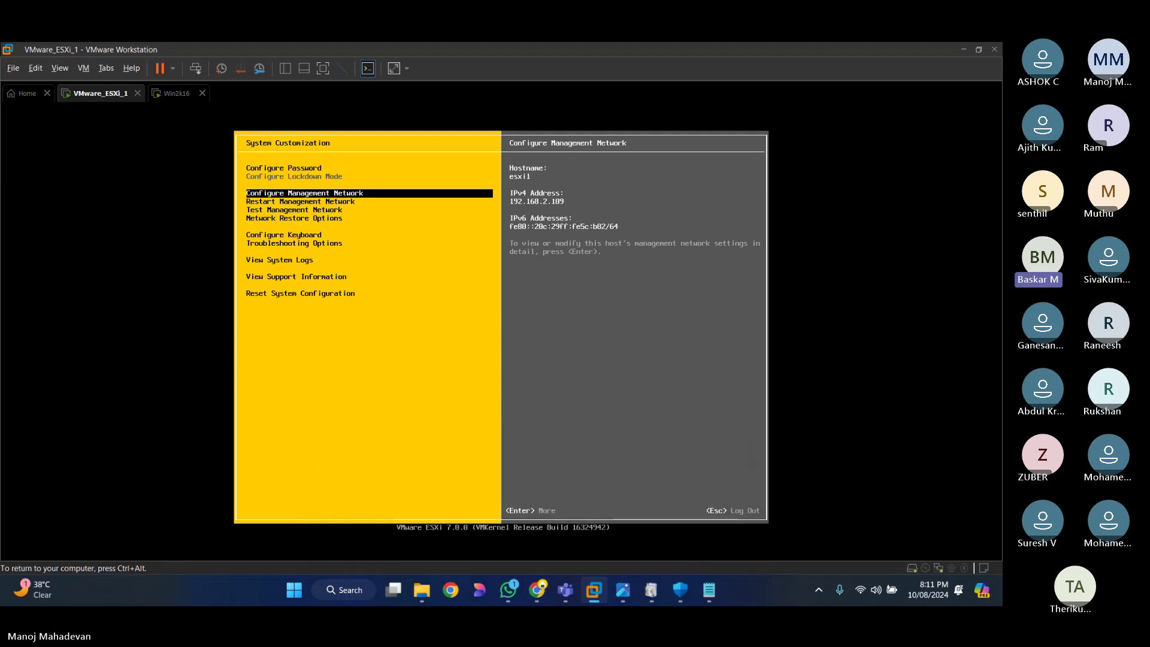
pyautogui.press('Escape')
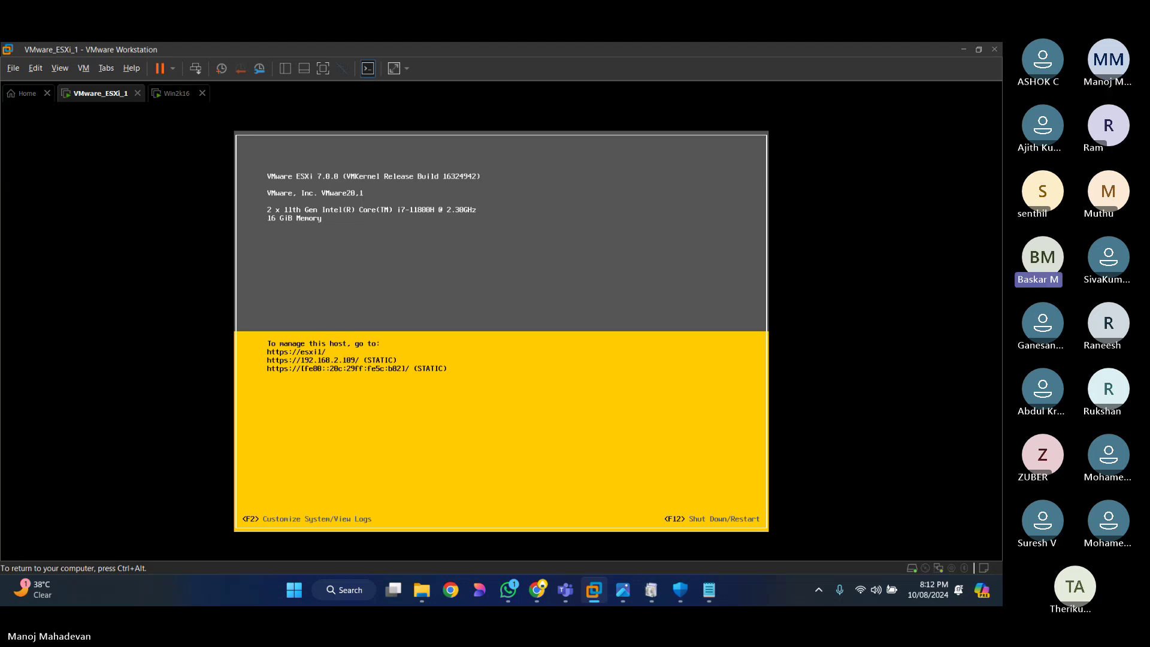
pyautogui.hotkey('ctrl', 'alt')
# Step: Switch to the Win2k16 VM and sign in as the domain Administrator using the account password
pyautogui.click(180, 99)
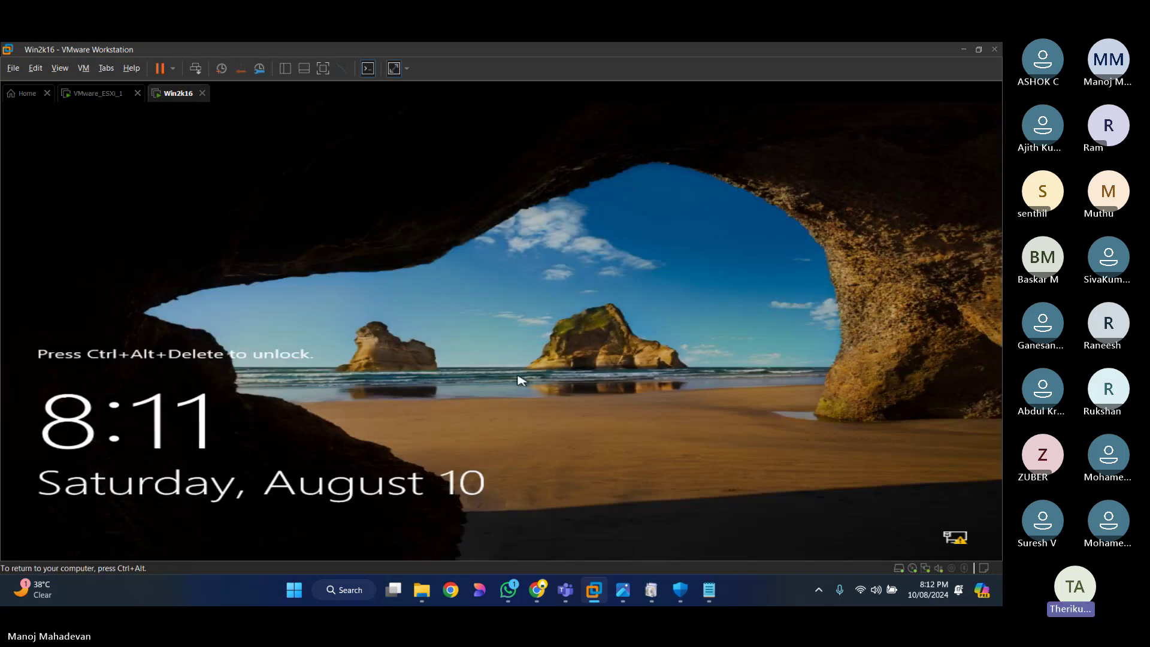
pyautogui.hotkey('ctrl', 'alt', 'Delete')
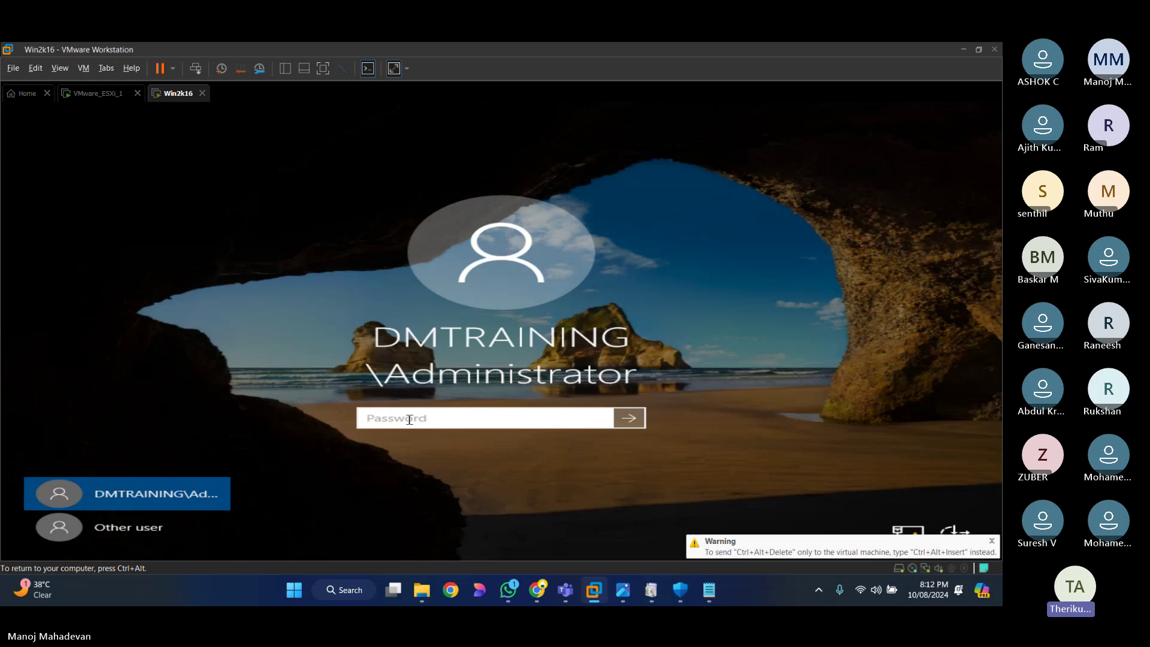
pyautogui.write('••••••••••••')
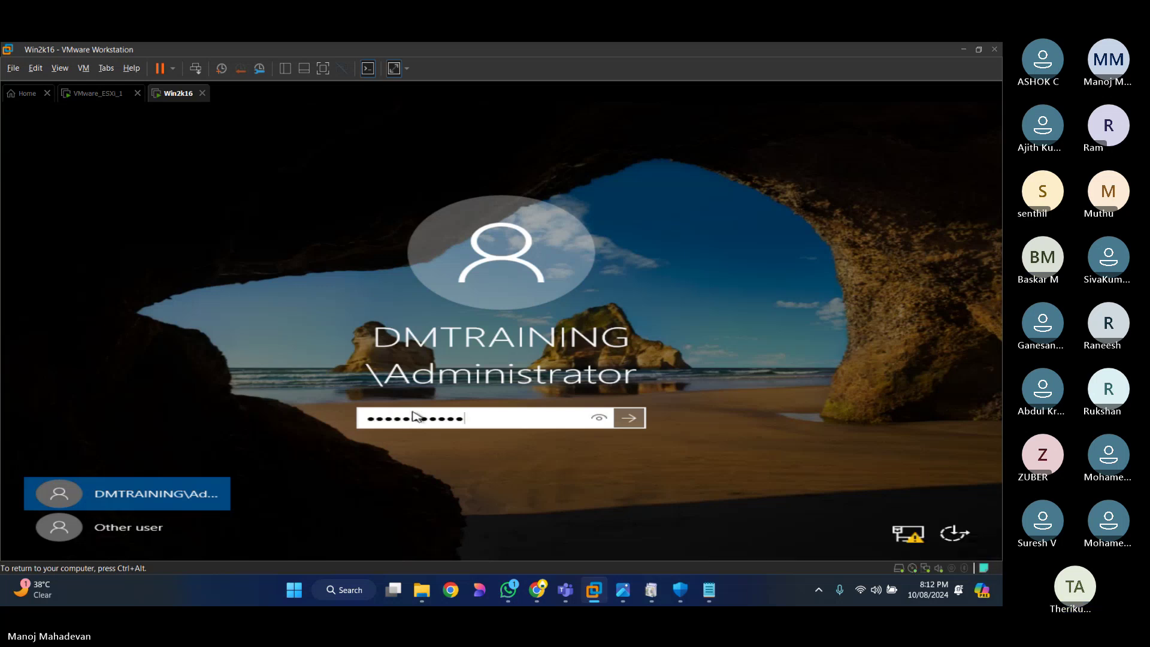
pyautogui.press('Return')
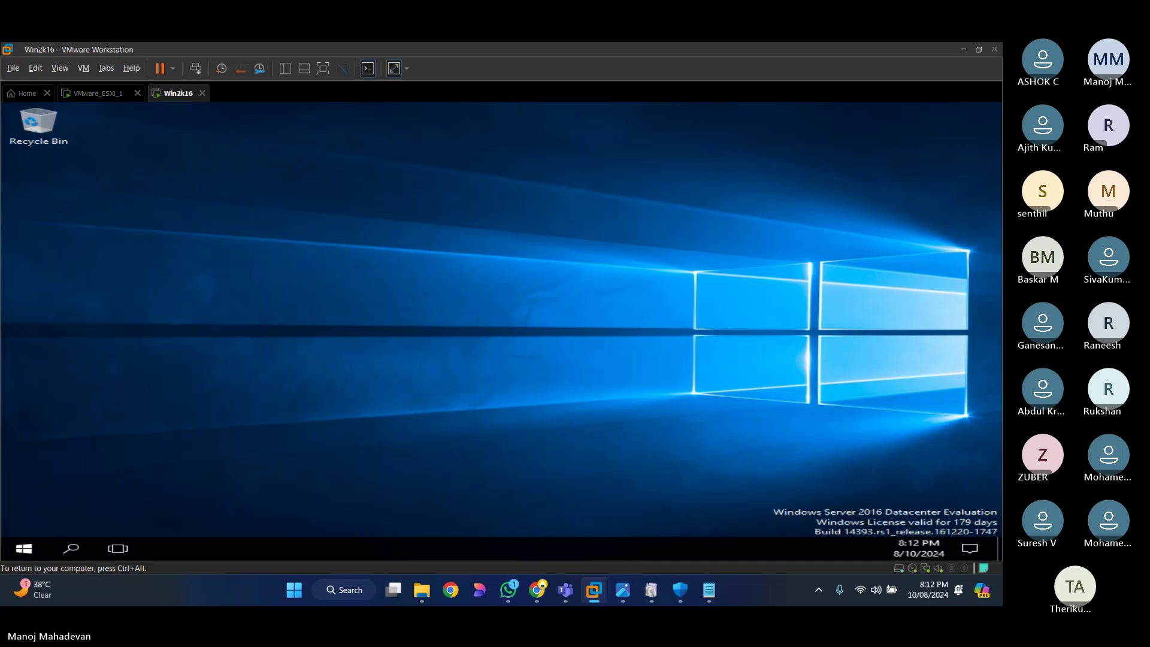
# Step: Dismiss the Shutdown Event Tracker, open an administrator cmd prompt via Run, and start a ping command
pyautogui.press('super+r')
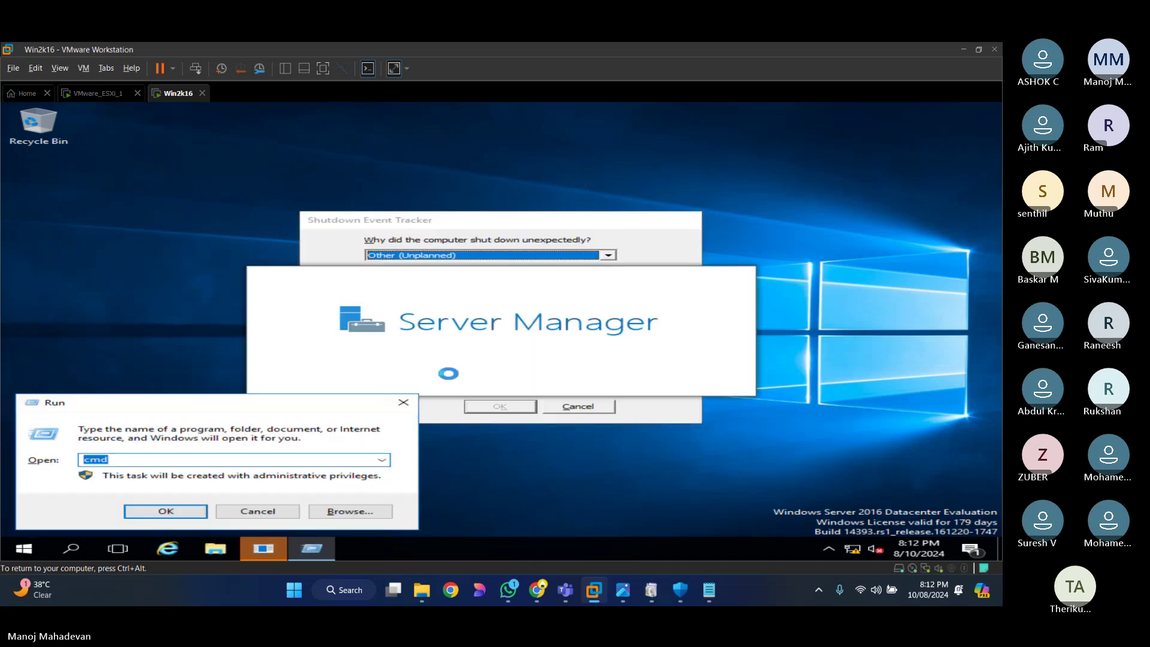
pyautogui.press('Return')
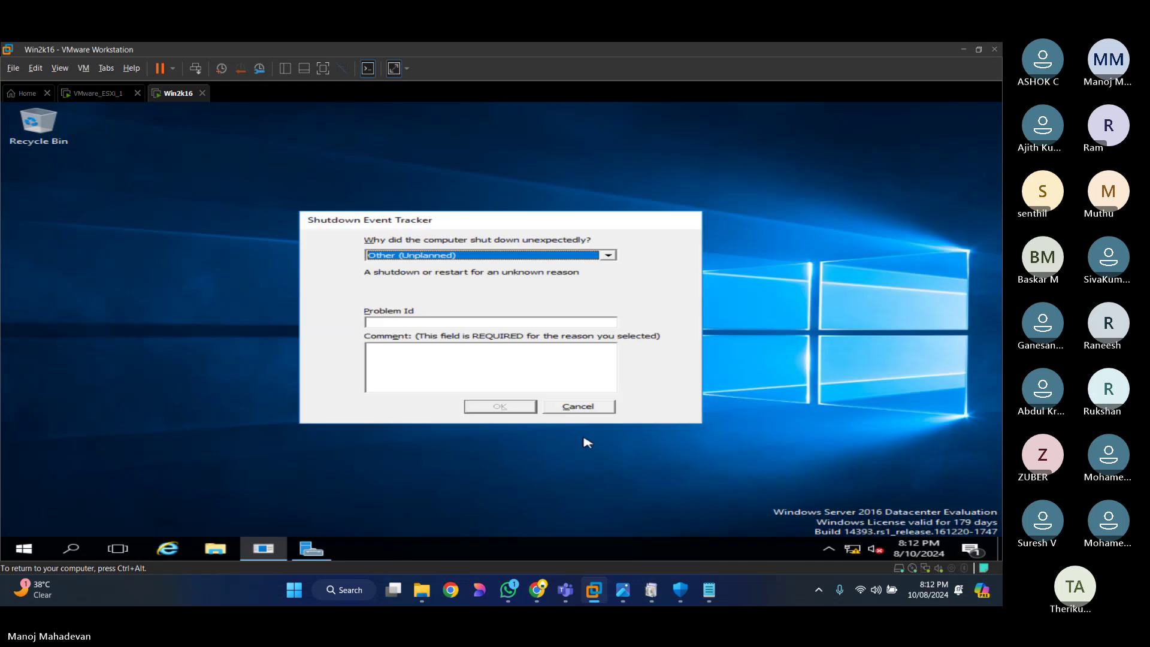
pyautogui.click(577, 408)
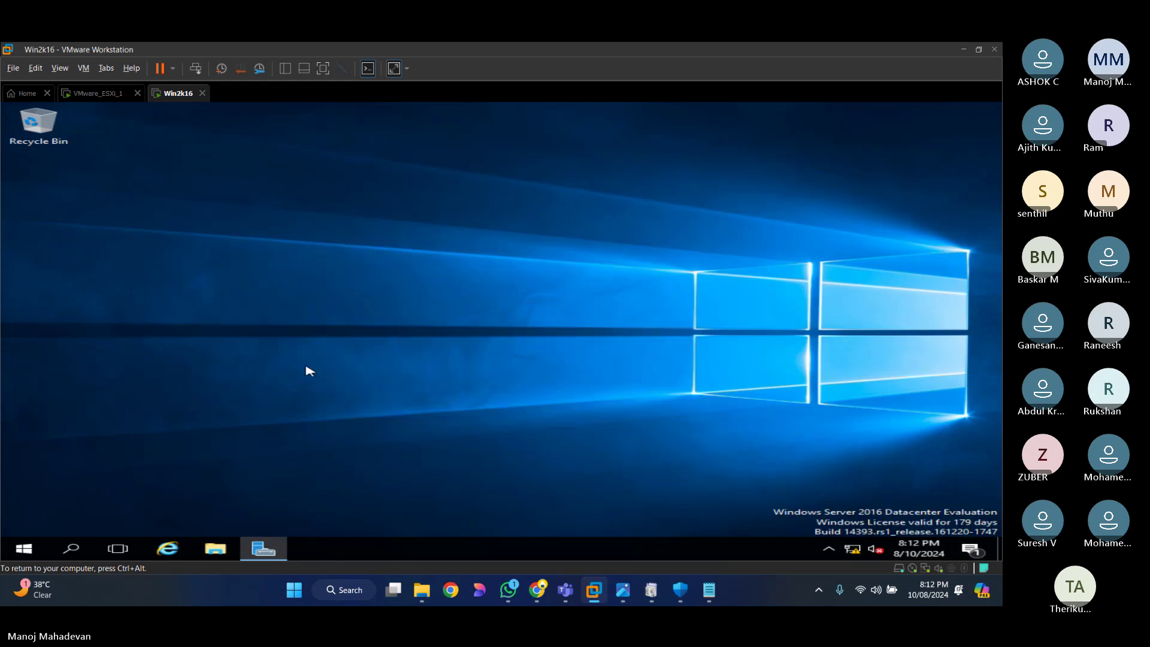
pyautogui.press('super+r')
pyautogui.press('Return')
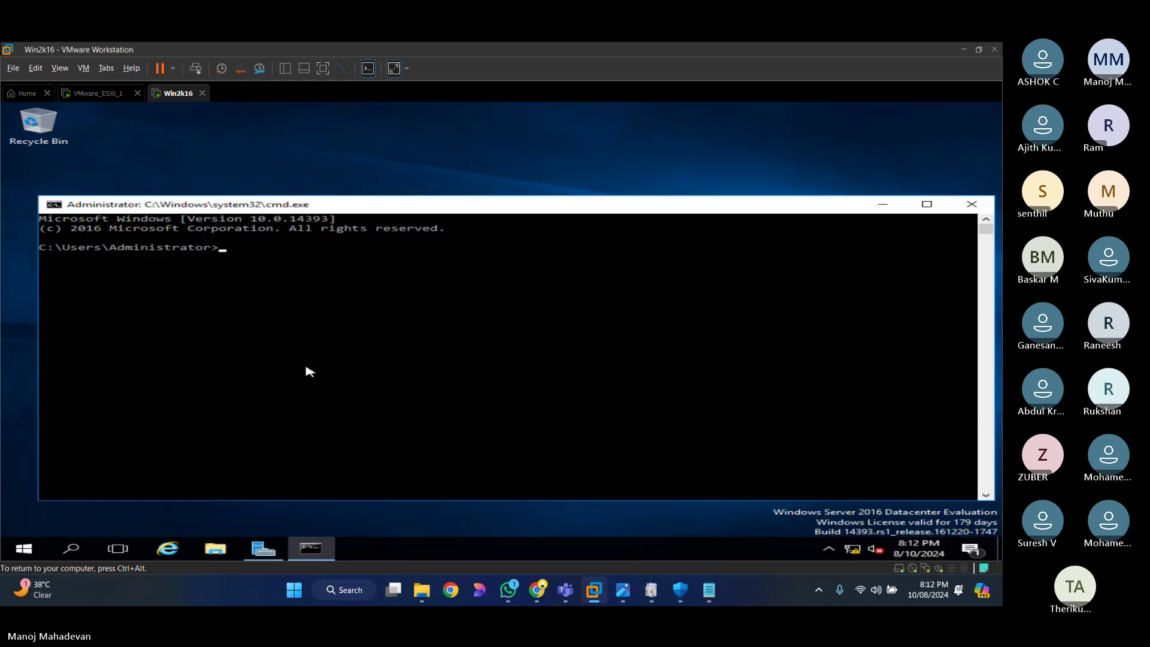
pyautogui.write('p')
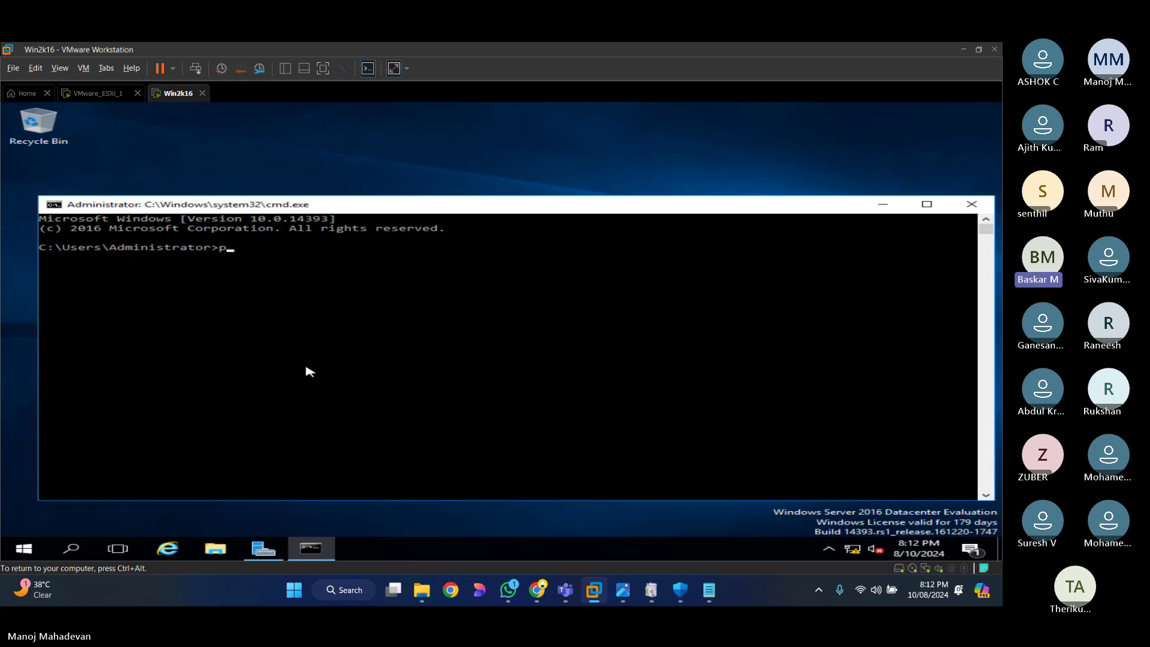
pyautogui.write('ing 192.168.2.109')
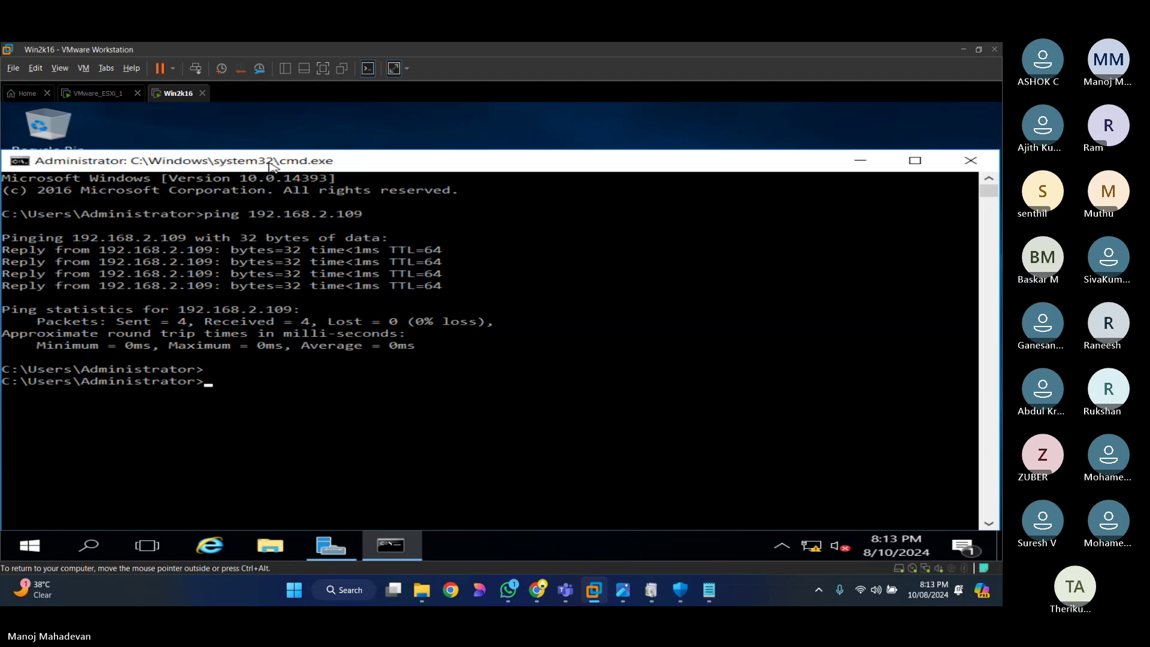
# Step: Run nslookup 192.168.2.109, which times out, then bring Server Manager's dashboard forward
pyautogui.write('nsl')
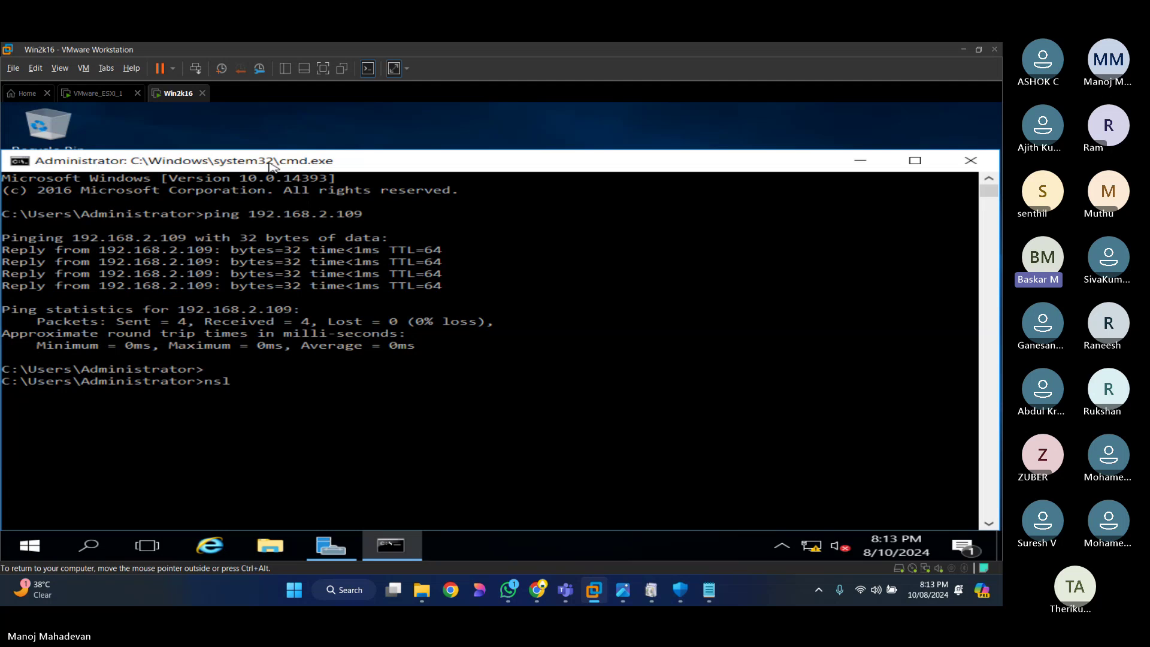
pyautogui.write('ookup 192.168.2.')
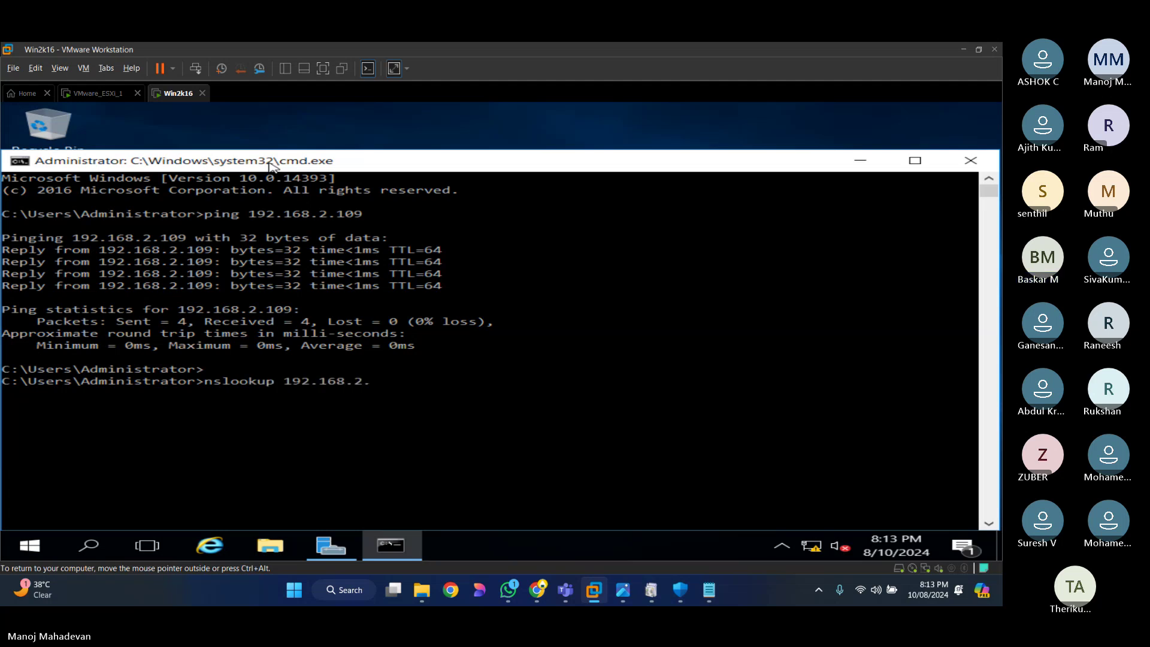
pyautogui.write('109')
pyautogui.press('Return')
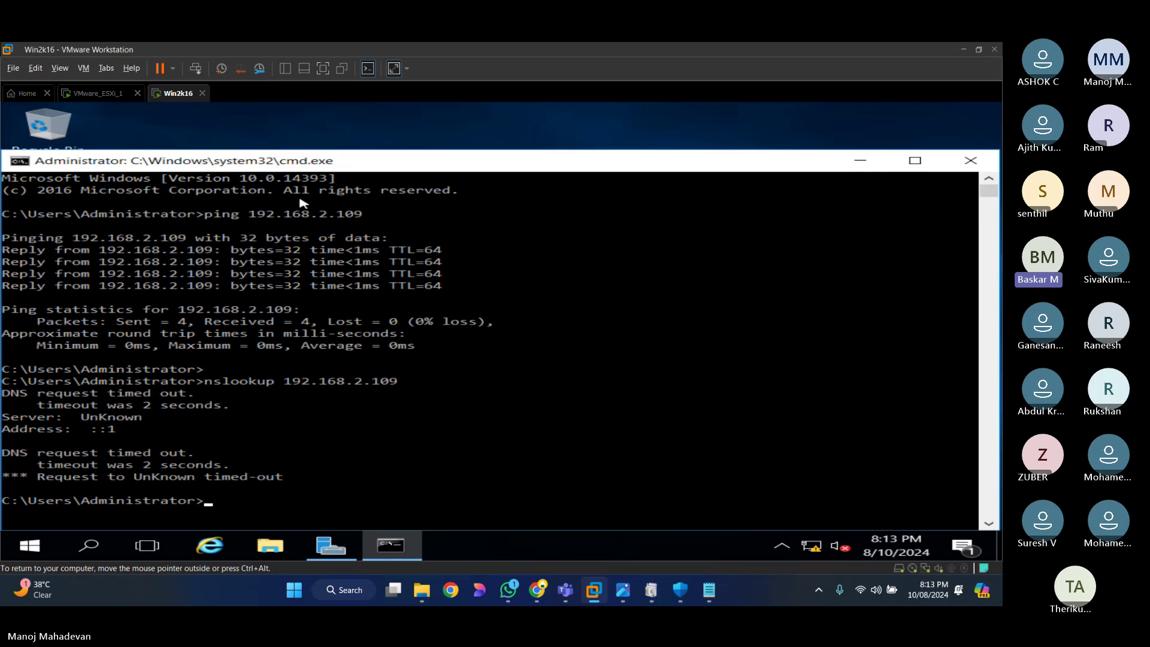
pyautogui.hotkey('ctrl', 'alt')
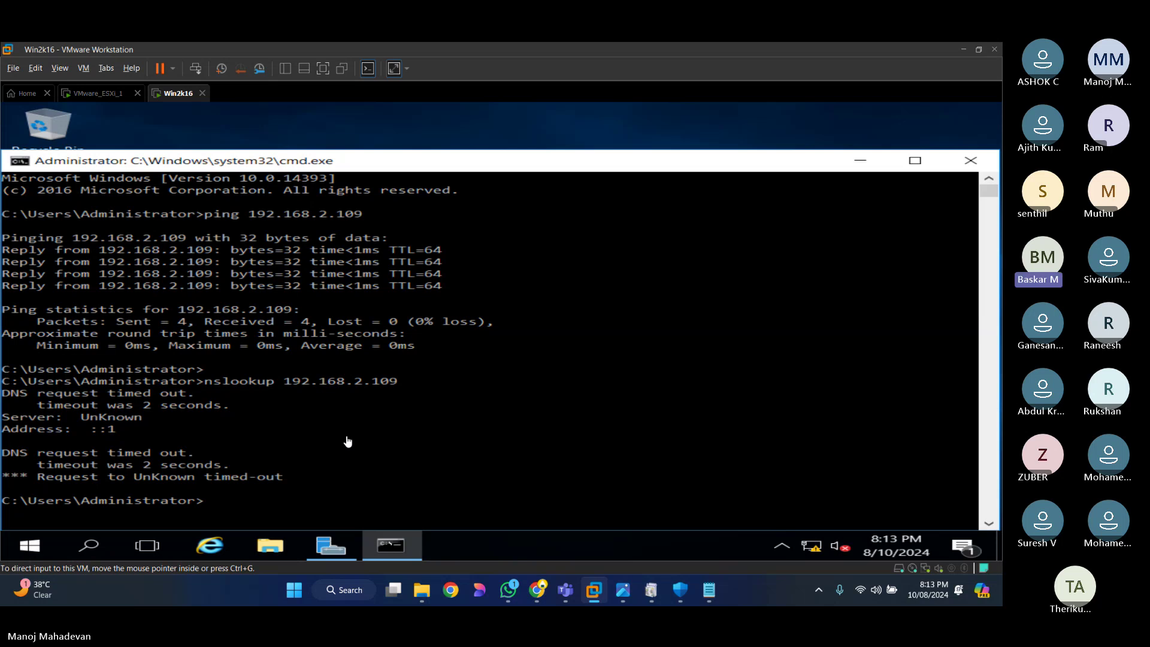
pyautogui.click(330, 545)
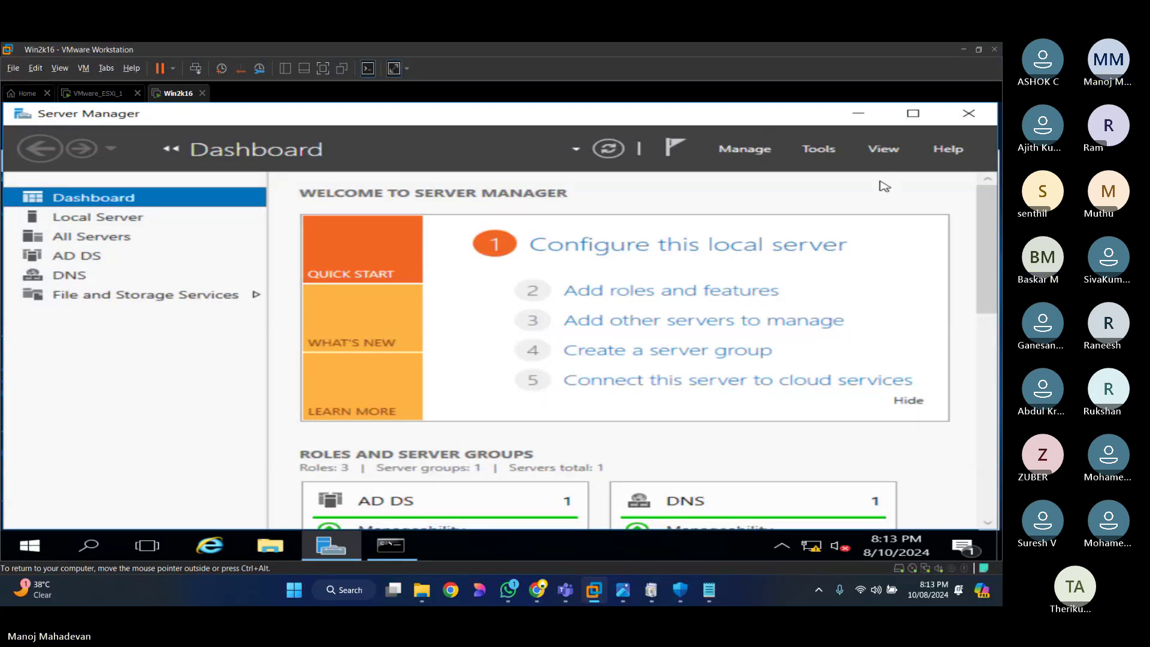
# Step: Set Server Manager's view to 75%, launch DNS Manager, and show WIN2K16's Forward Lookup Zones
pyautogui.click(884, 150)
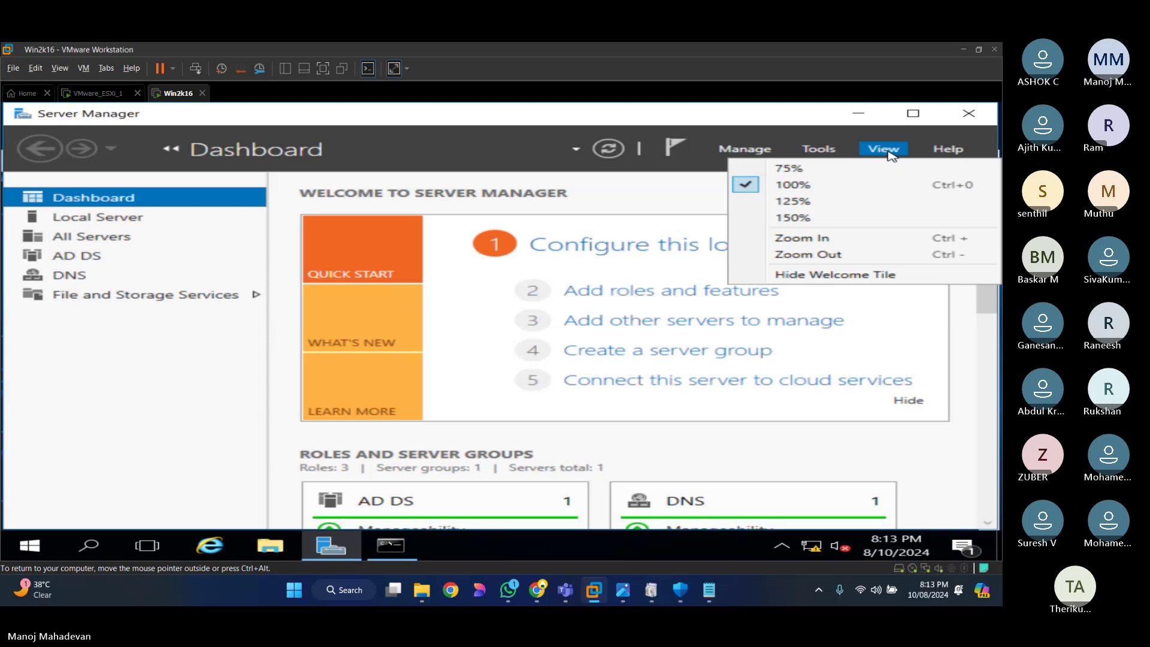
pyautogui.click(812, 169)
pyautogui.click(820, 154)
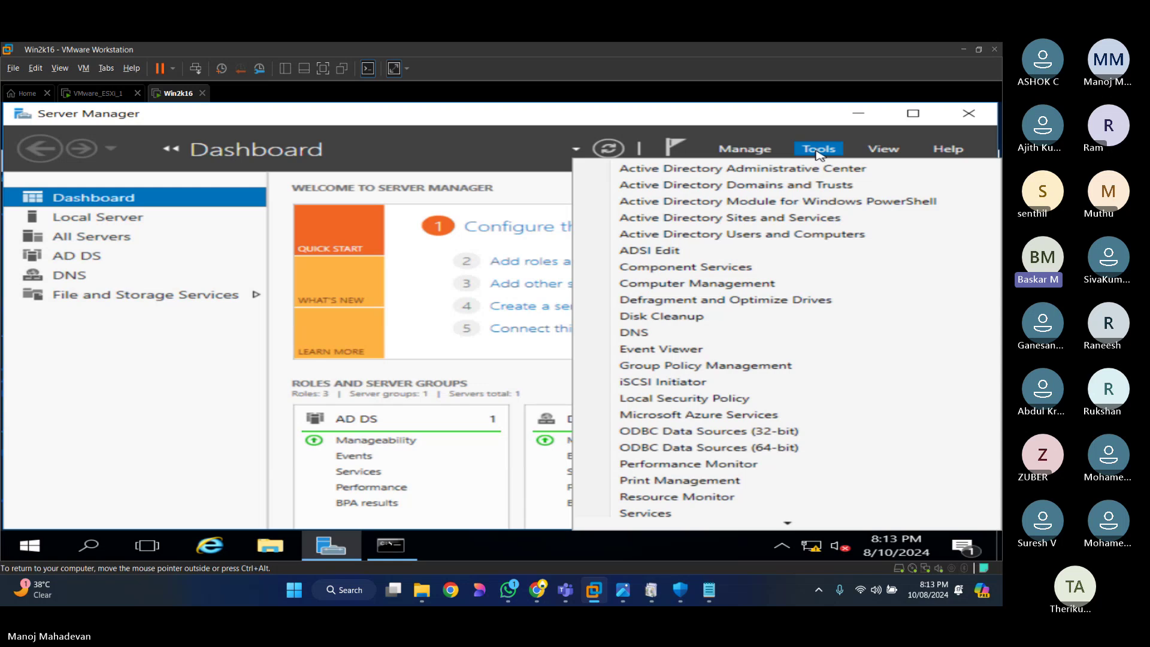
pyautogui.click(646, 333)
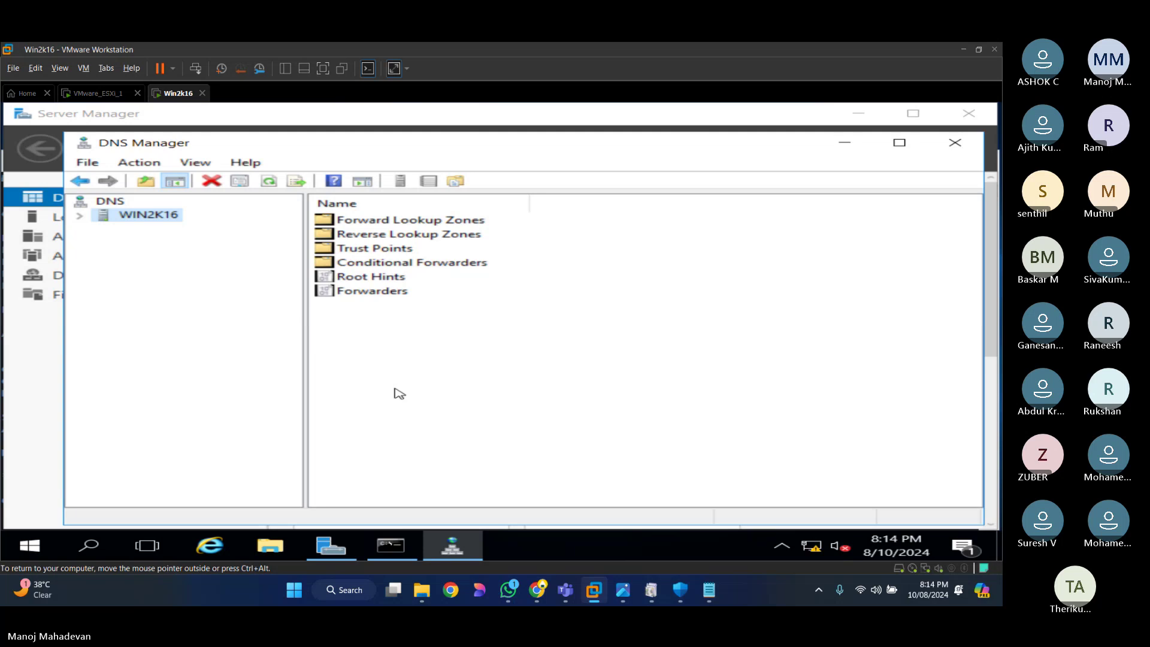
pyautogui.click(80, 216)
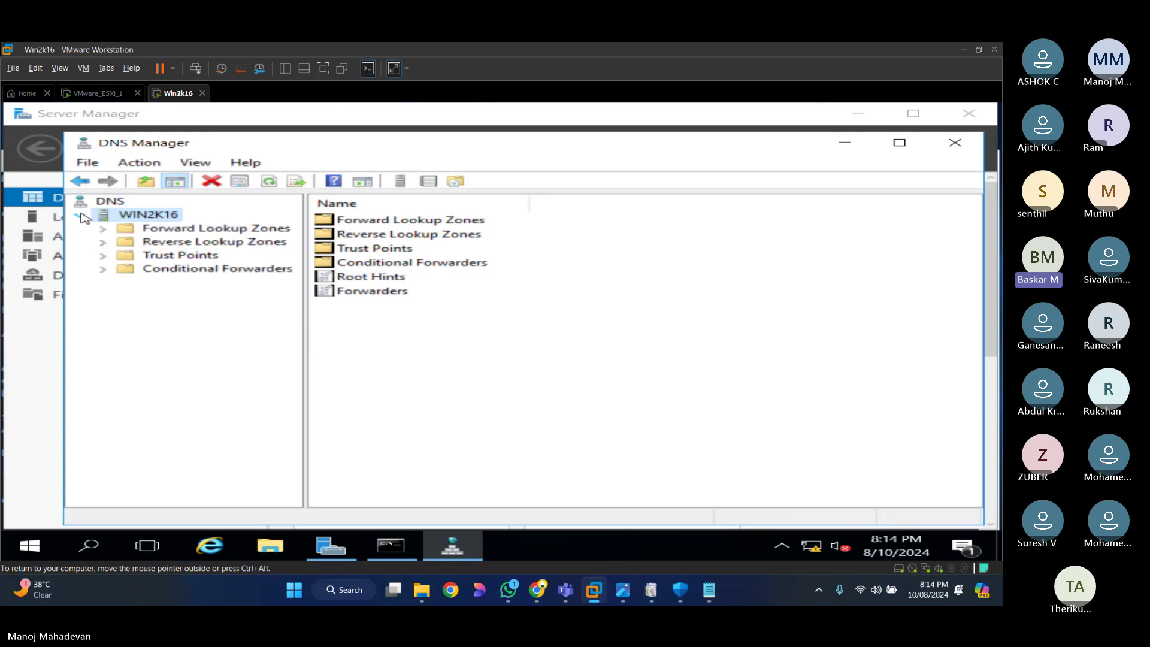
pyautogui.click(227, 231)
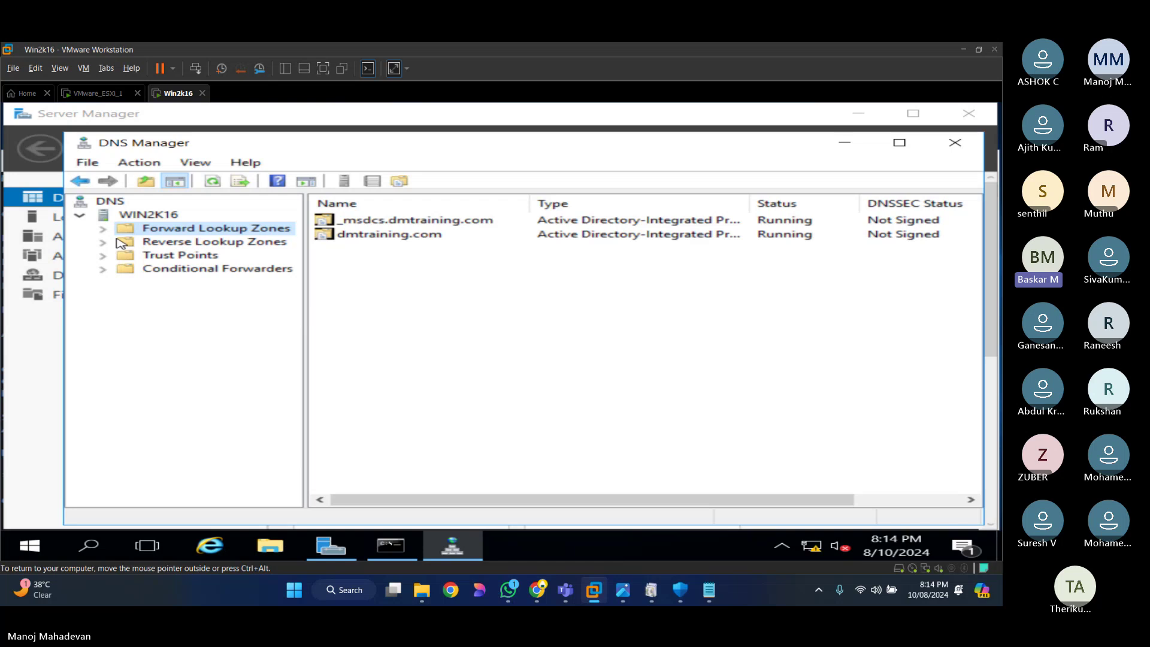
pyautogui.doubleClick(390, 233)
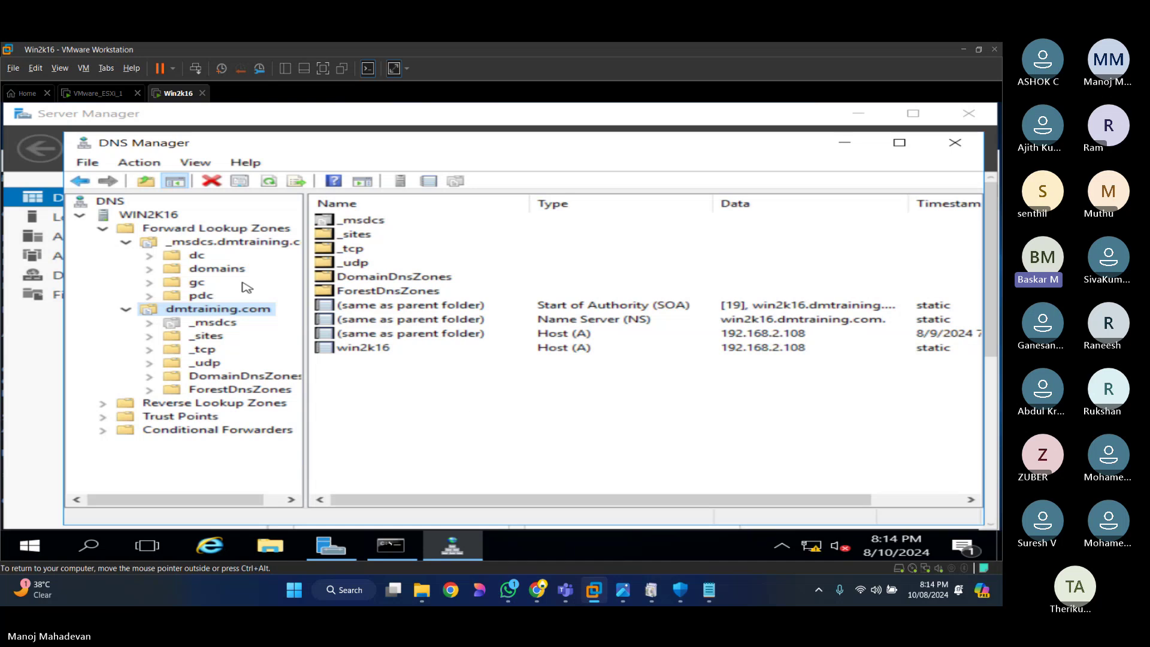
pyautogui.click(127, 242)
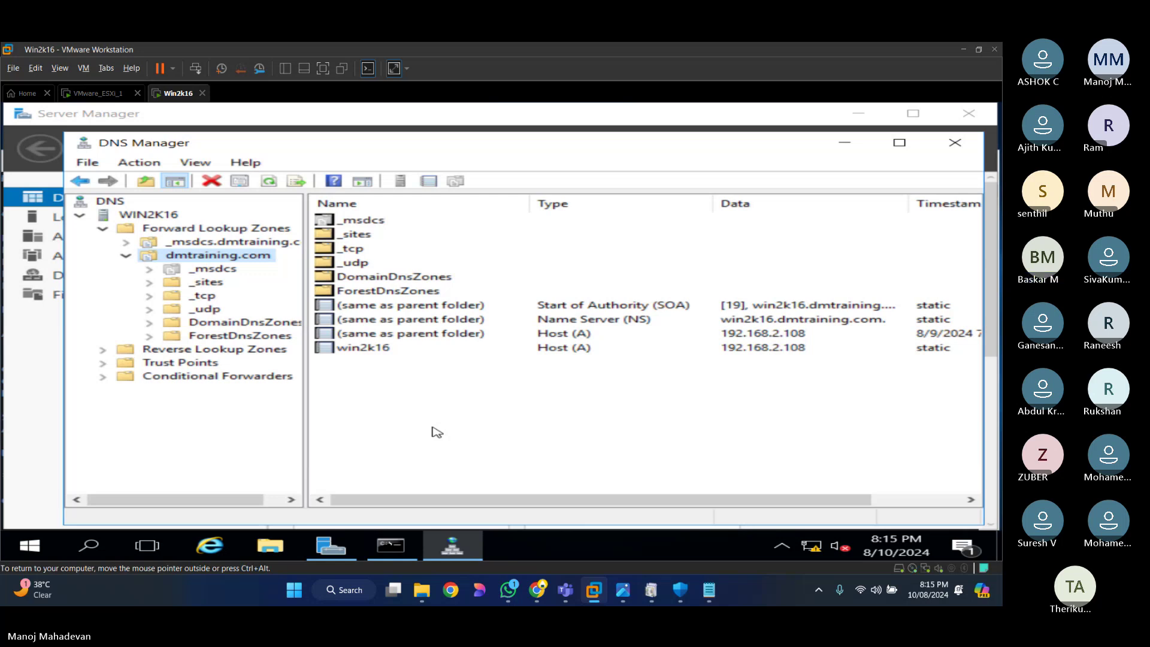
pyautogui.click(437, 432)
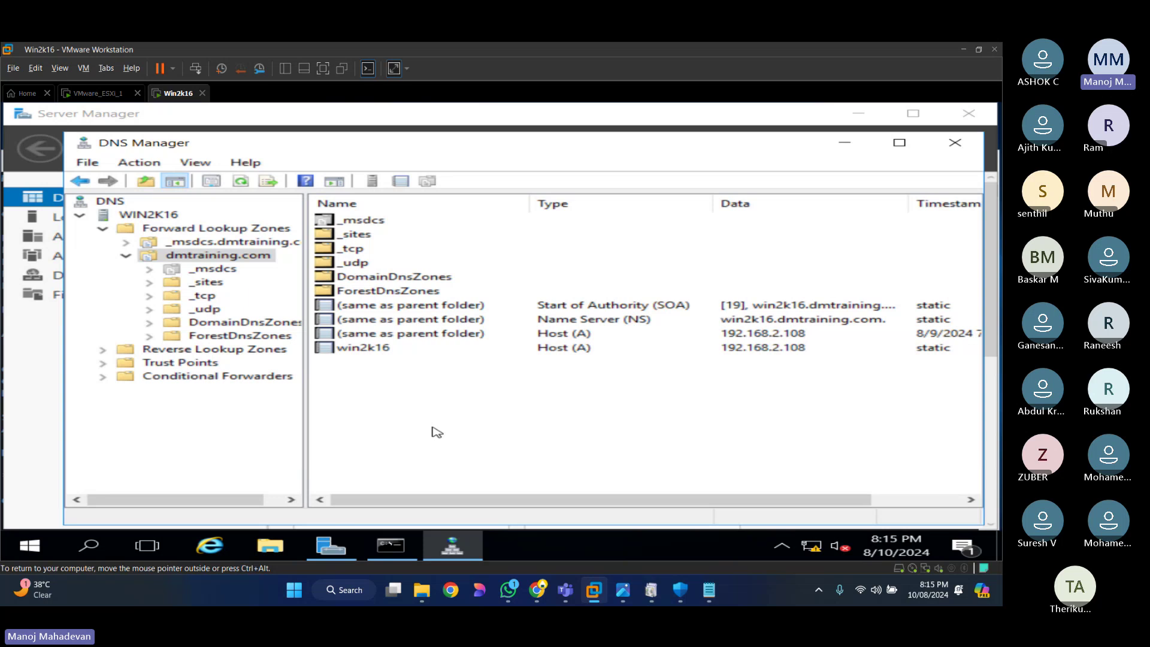
# Step: Start a New Host (A) record in dmtraining.com named esxi1 with IP 192.168.2.109
pyautogui.rightClick(434, 431)
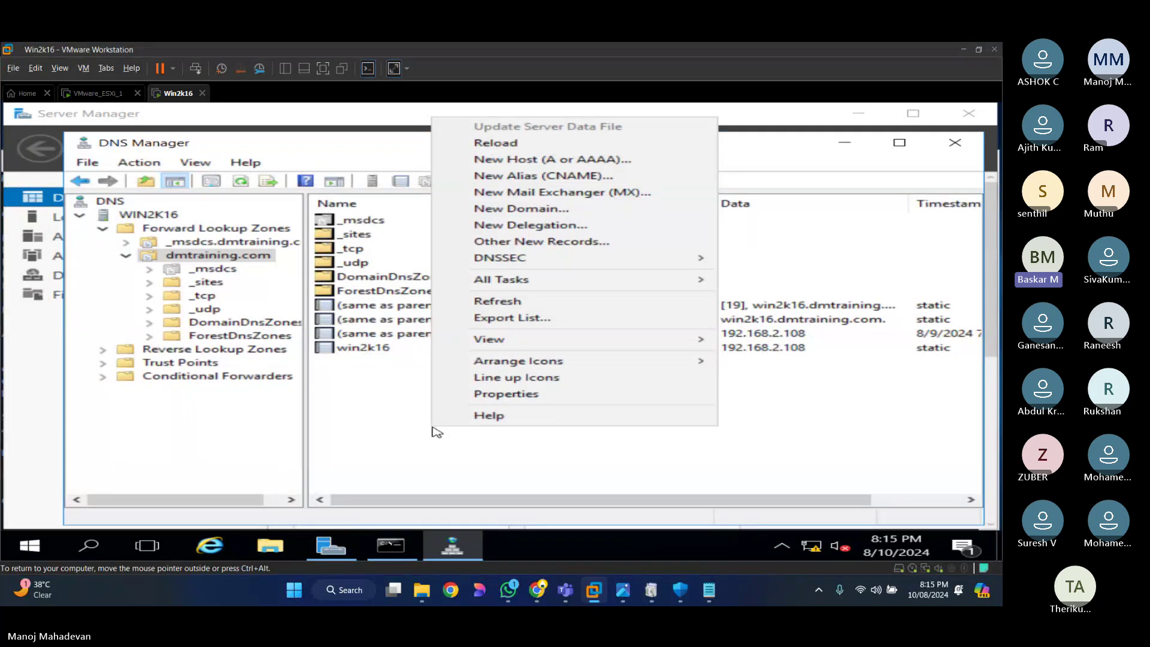
pyautogui.click(550, 159)
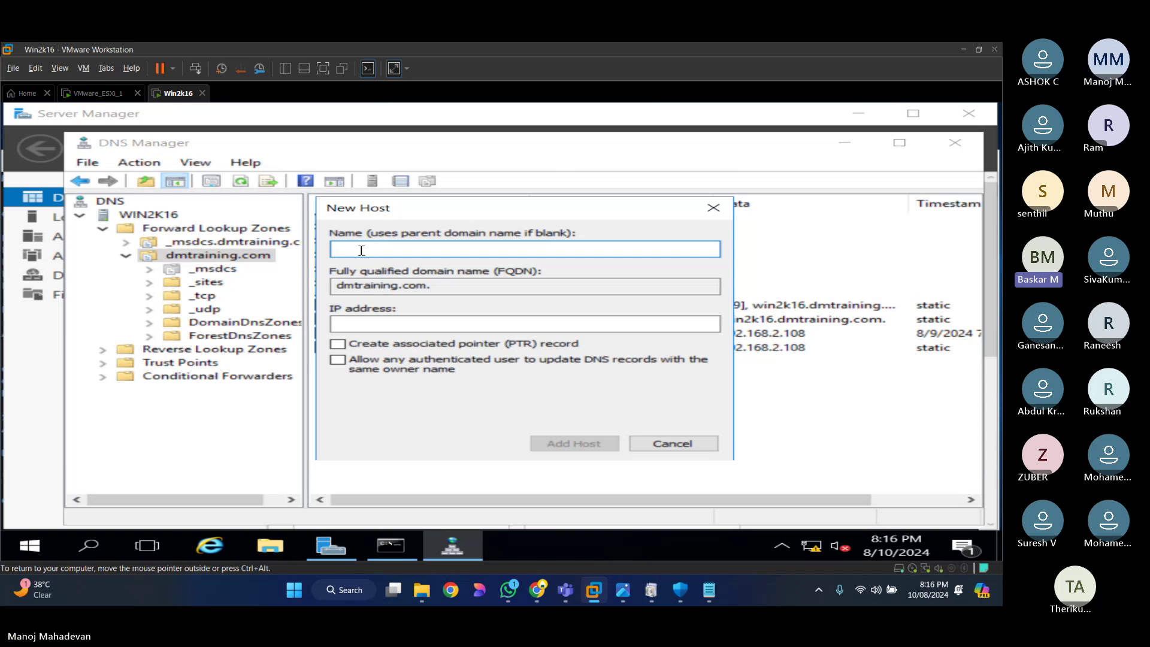
pyautogui.write('esxi1')
pyautogui.press('Tab')
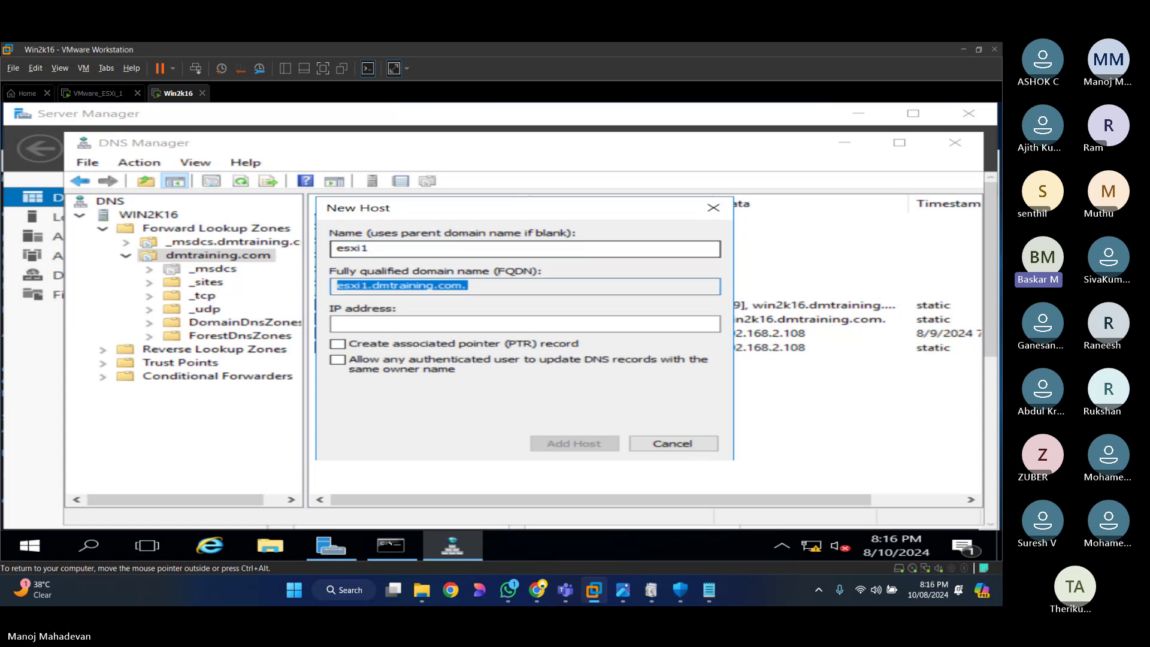
pyautogui.hotkey('shift', 'Tab')
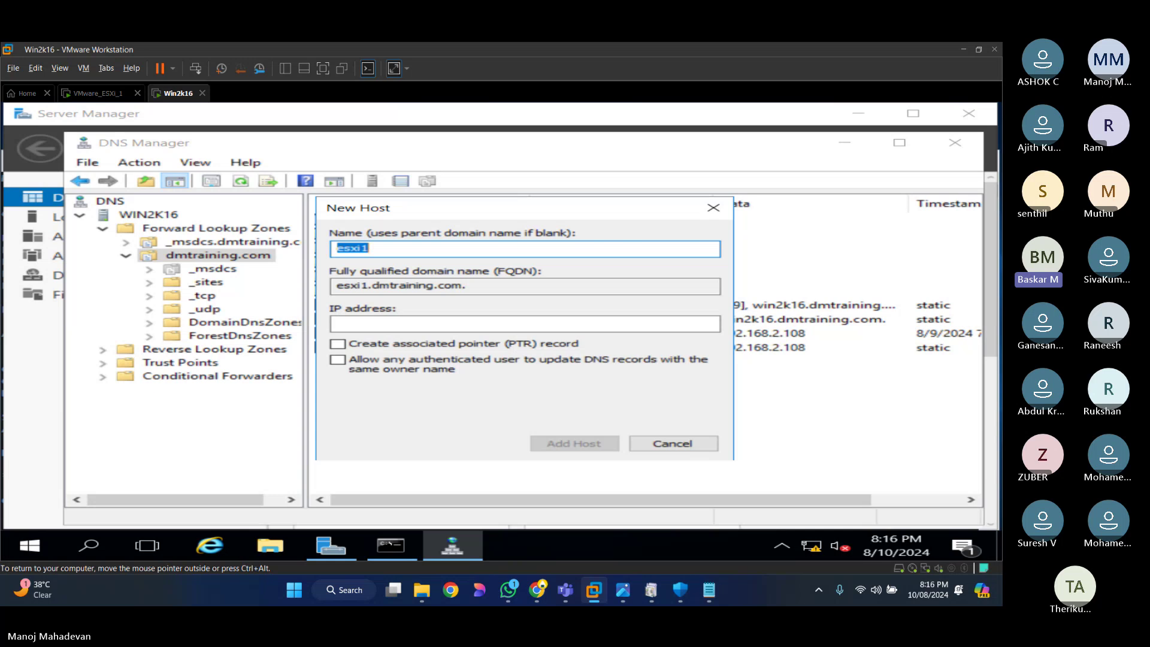
pyautogui.press('Tab')
pyautogui.press('Tab')
pyautogui.write('19')
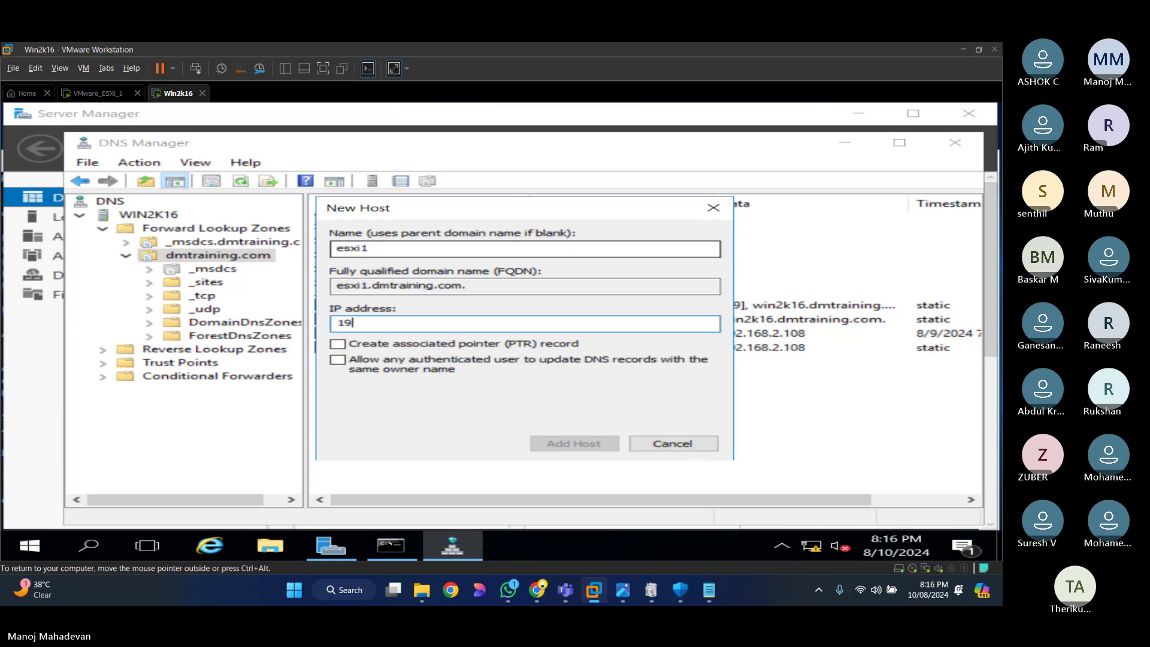
pyautogui.write('2.168.2.109')
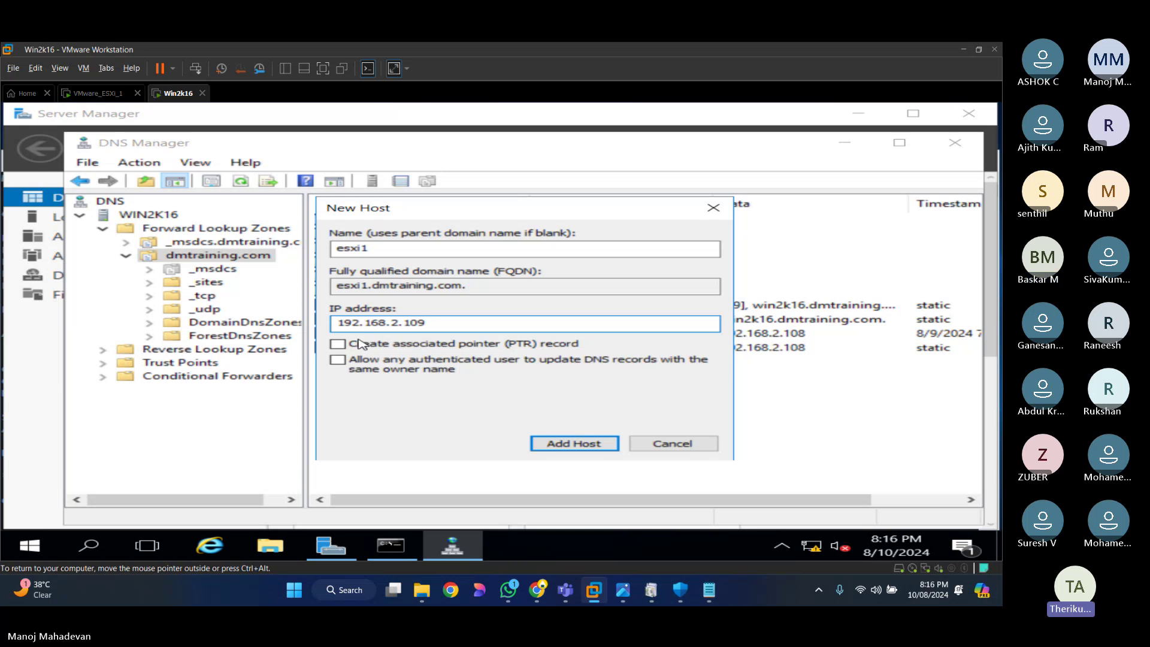
# Step: Add host esxi1 with the PTR option ticked, dismissing the missing-reverse-zone warning, and close the form
pyautogui.click(360, 344)
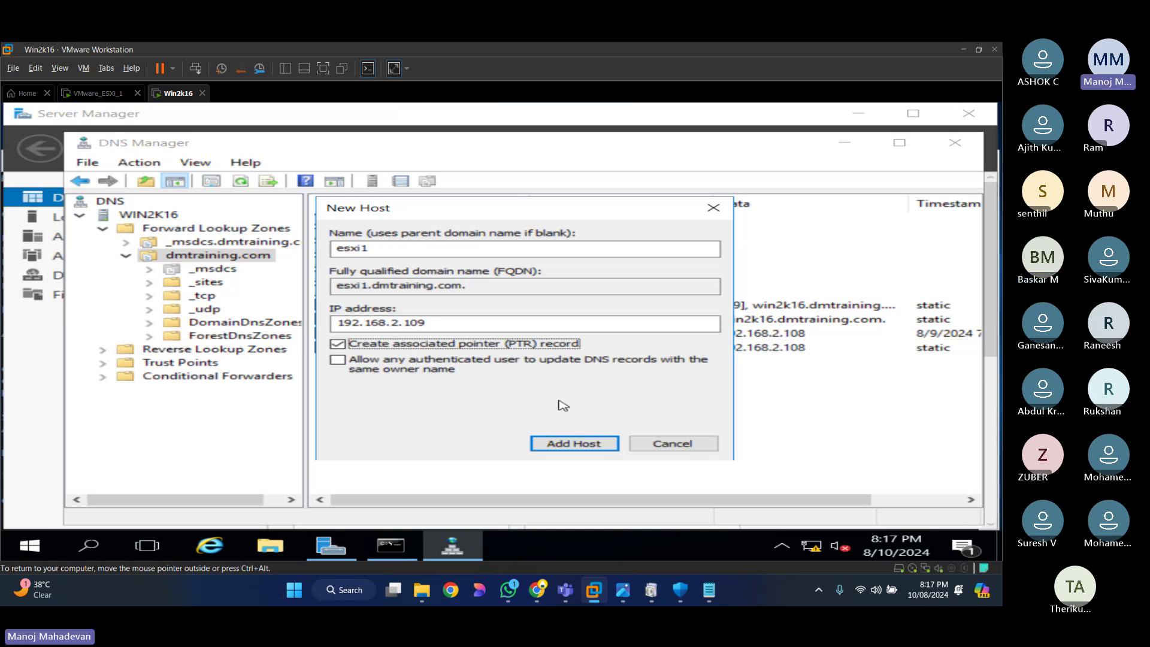
pyautogui.press('Return')
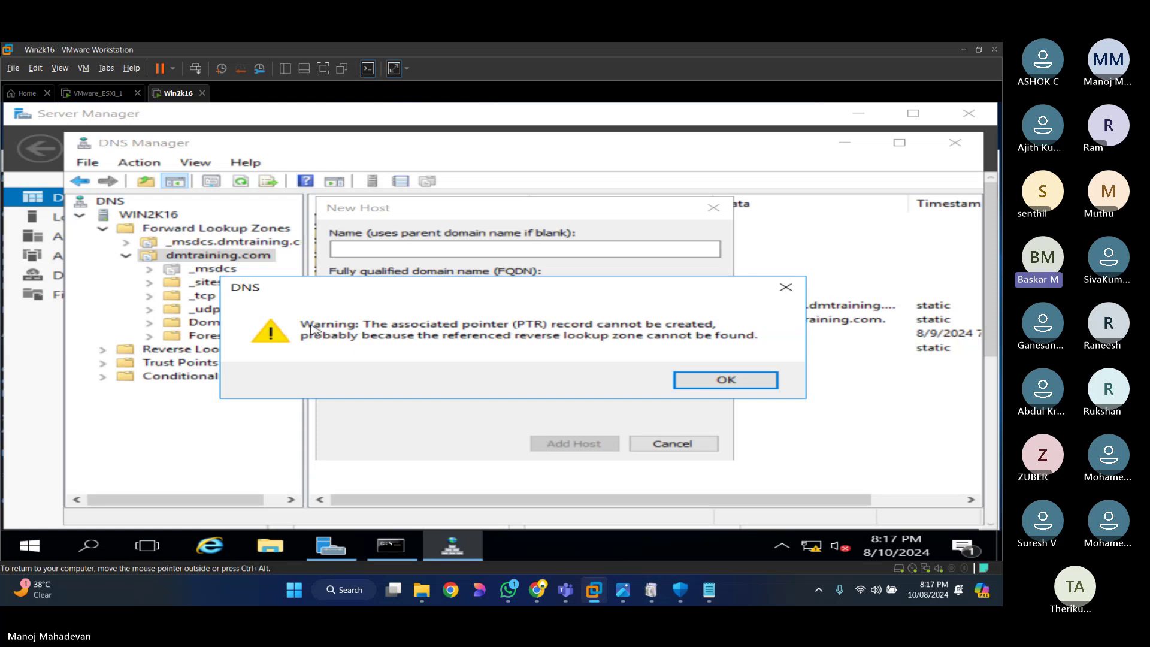
pyautogui.press('Return')
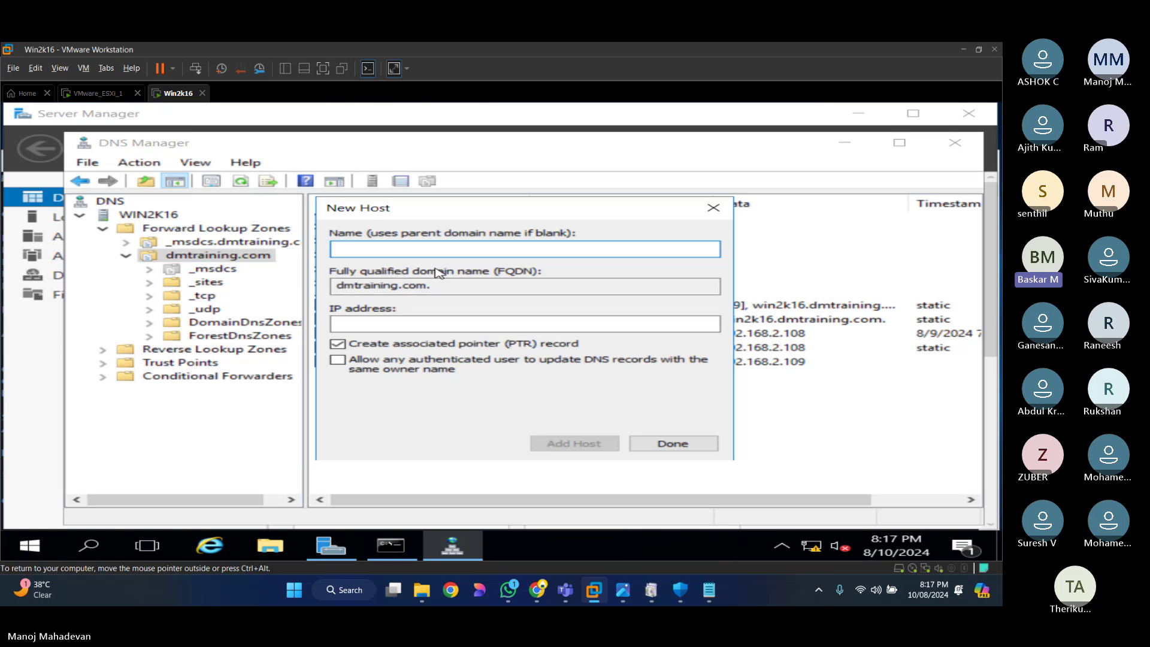
pyautogui.click(671, 444)
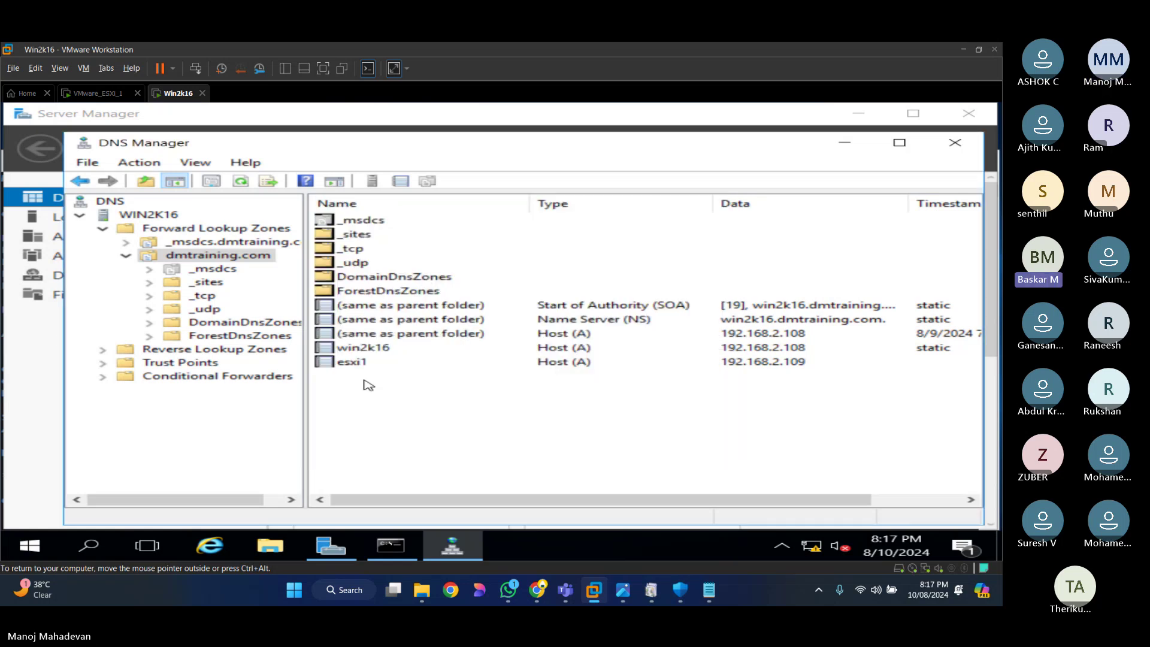
# Step: Check the esxi1 record in dmtraining.com, then open the empty Reverse Lookup Zones folder
pyautogui.click(347, 364)
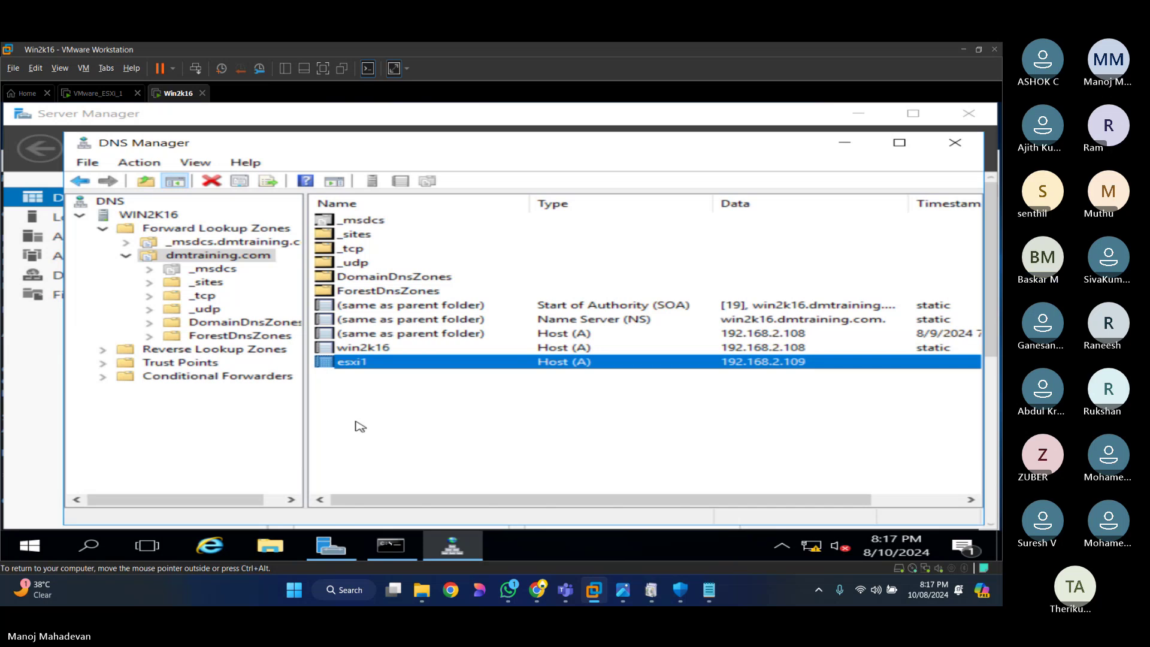
pyautogui.click(360, 419)
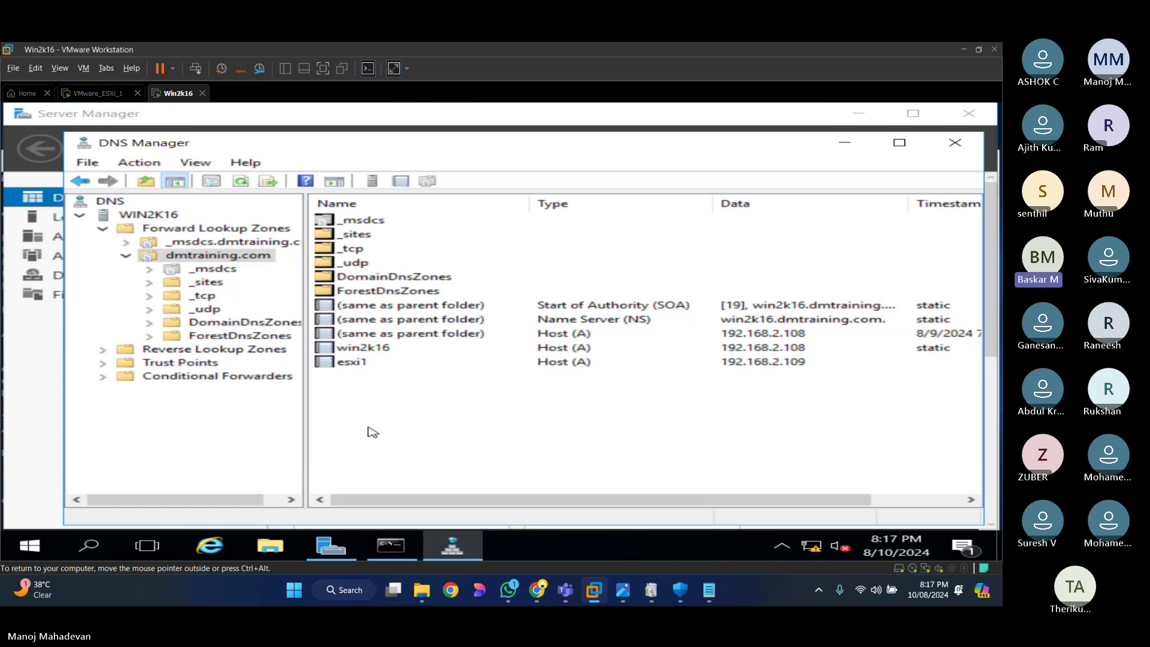
pyautogui.click(239, 348)
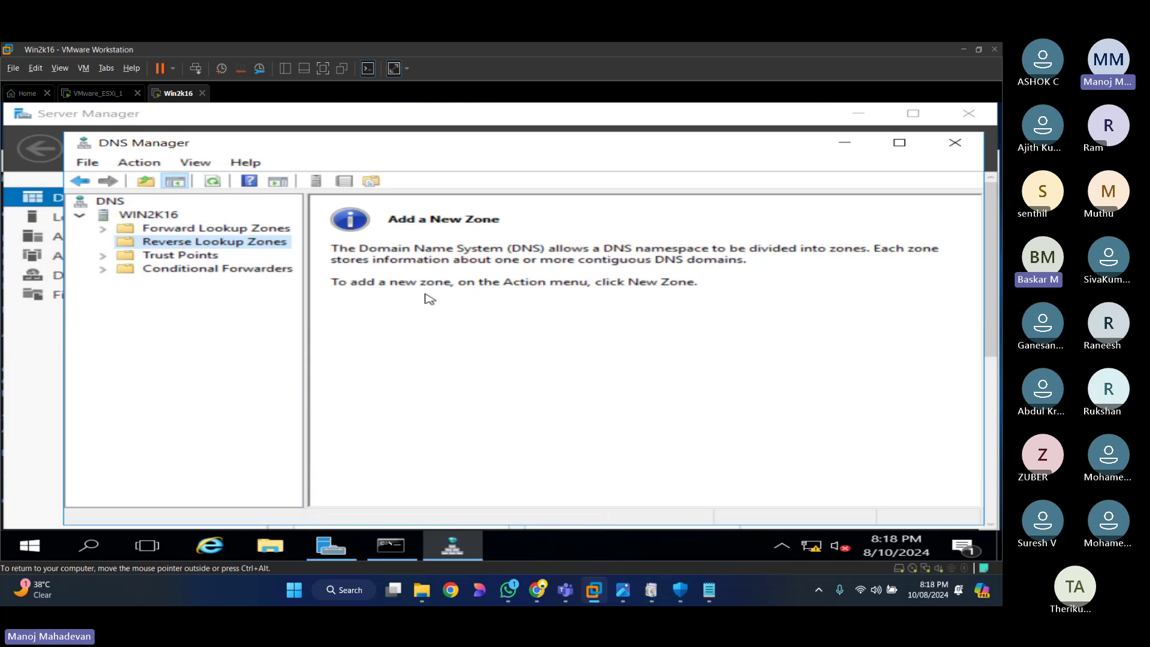
pyautogui.click(475, 378)
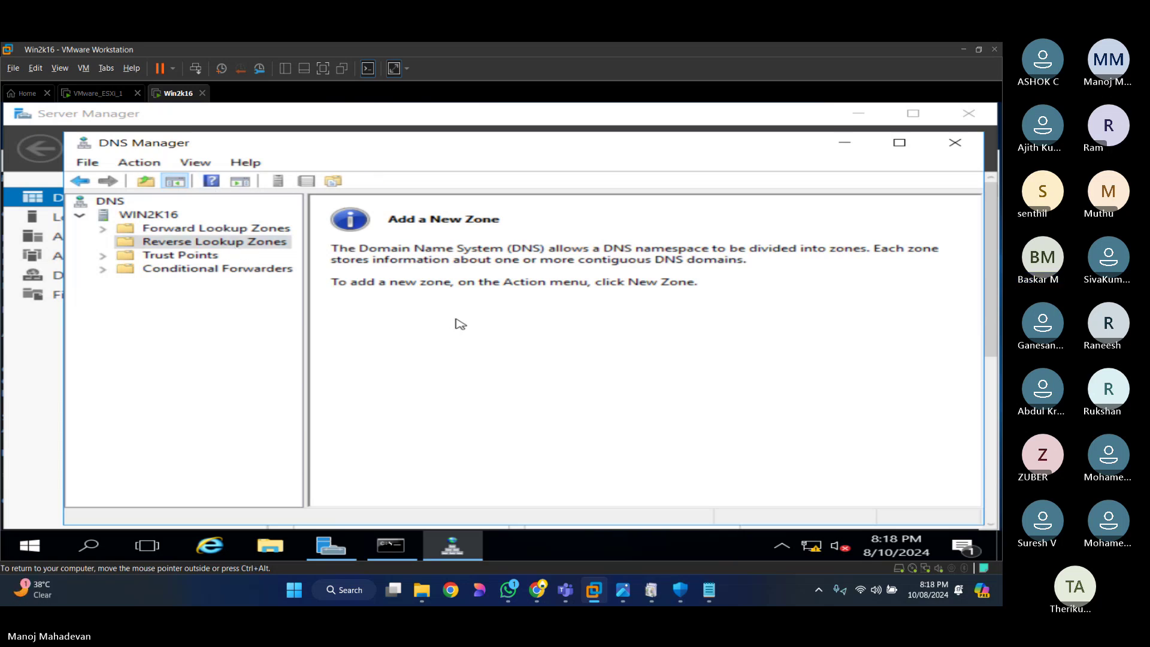
pyautogui.click(257, 243)
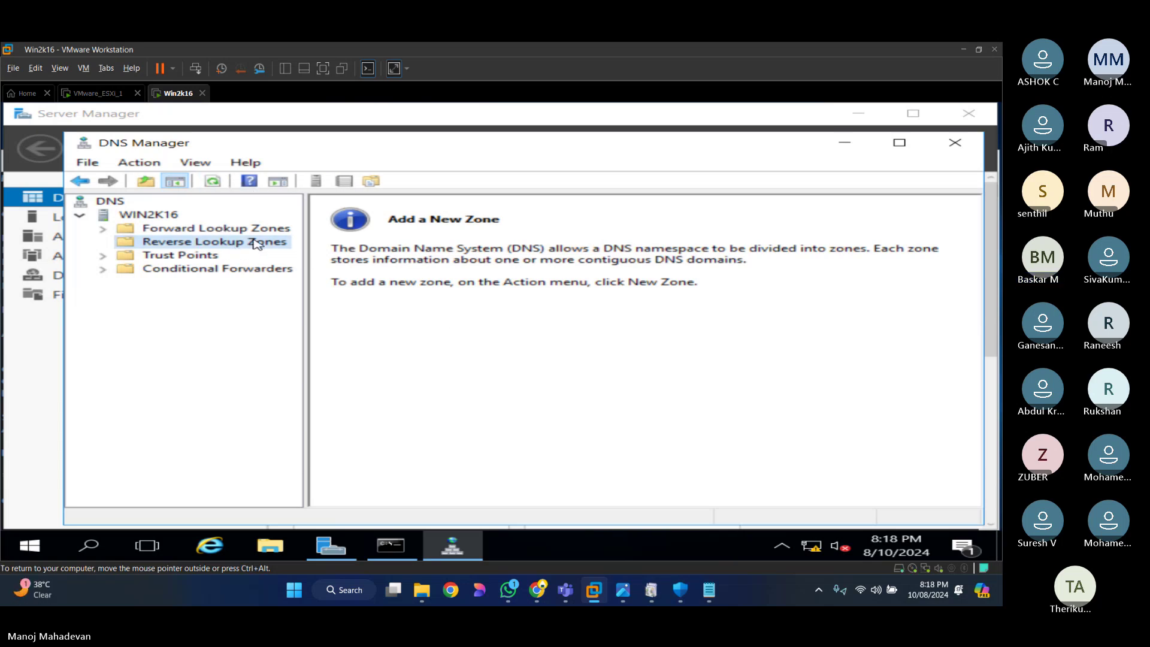
pyautogui.click(213, 182)
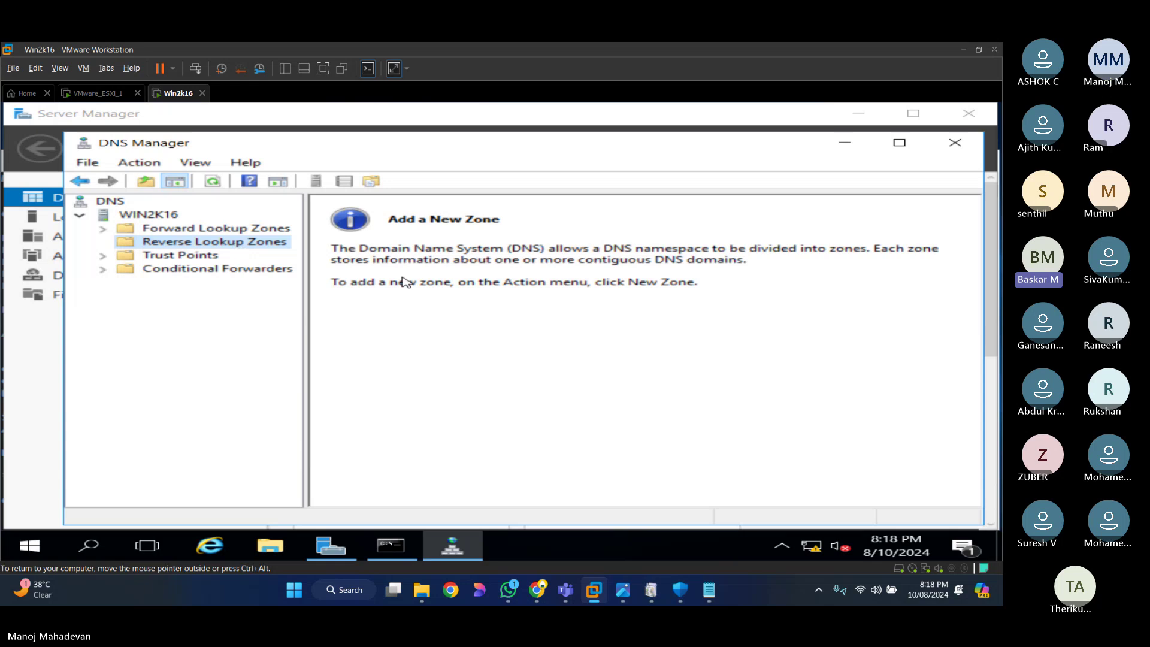
pyautogui.click(500, 358)
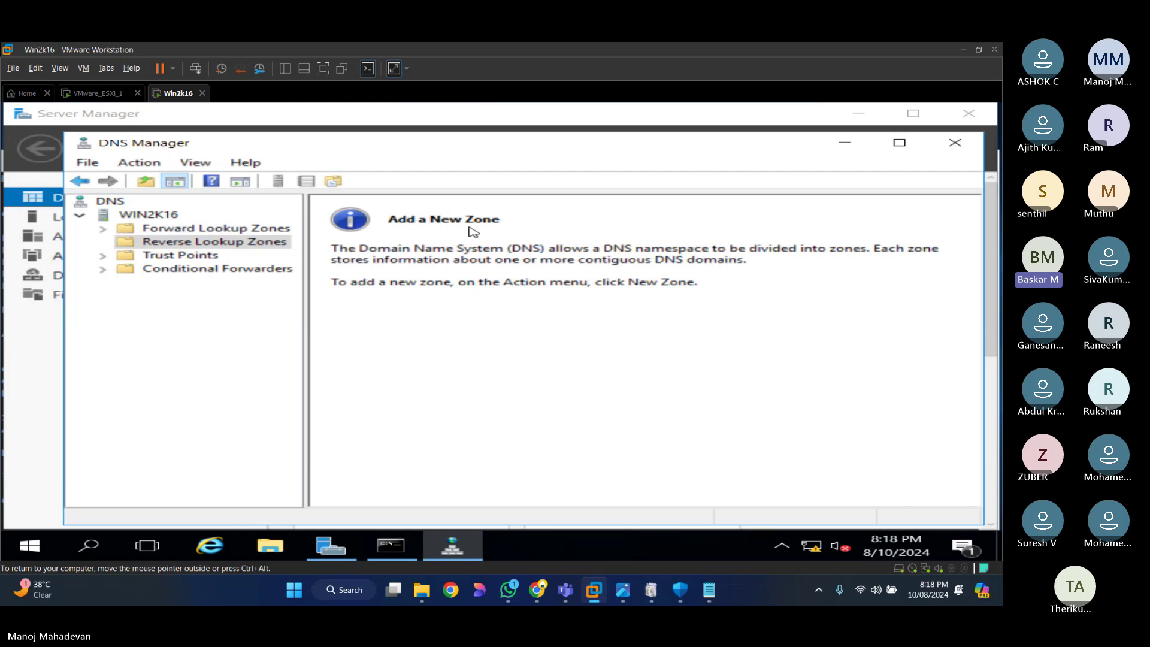
pyautogui.rightClick(197, 244)
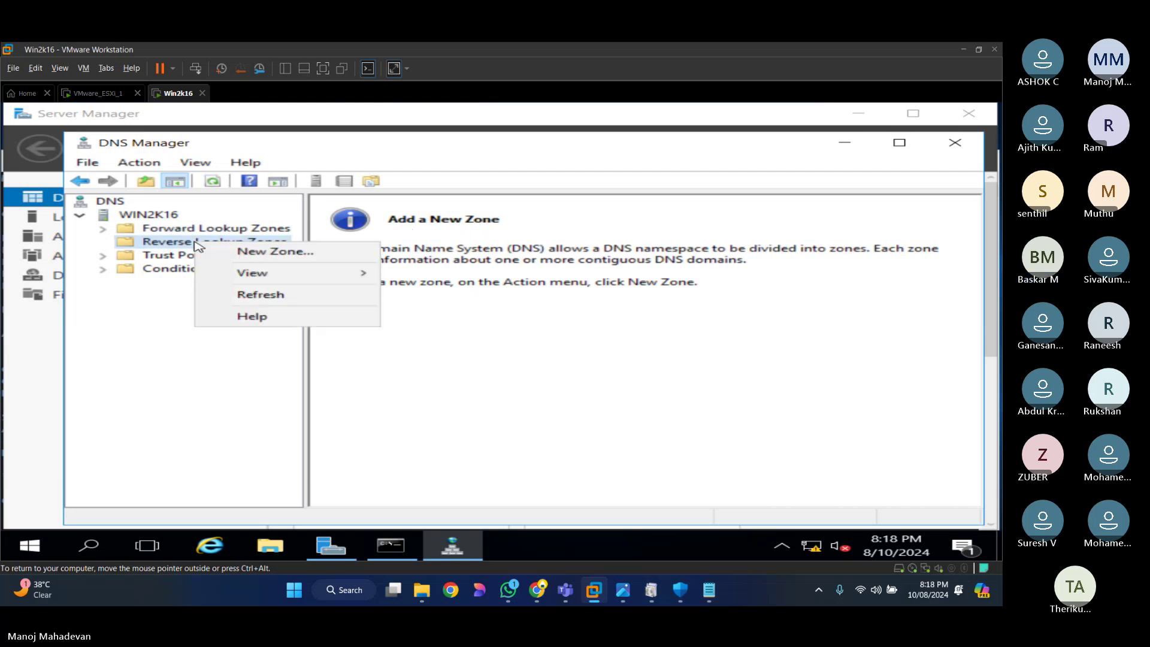
pyautogui.click(299, 298)
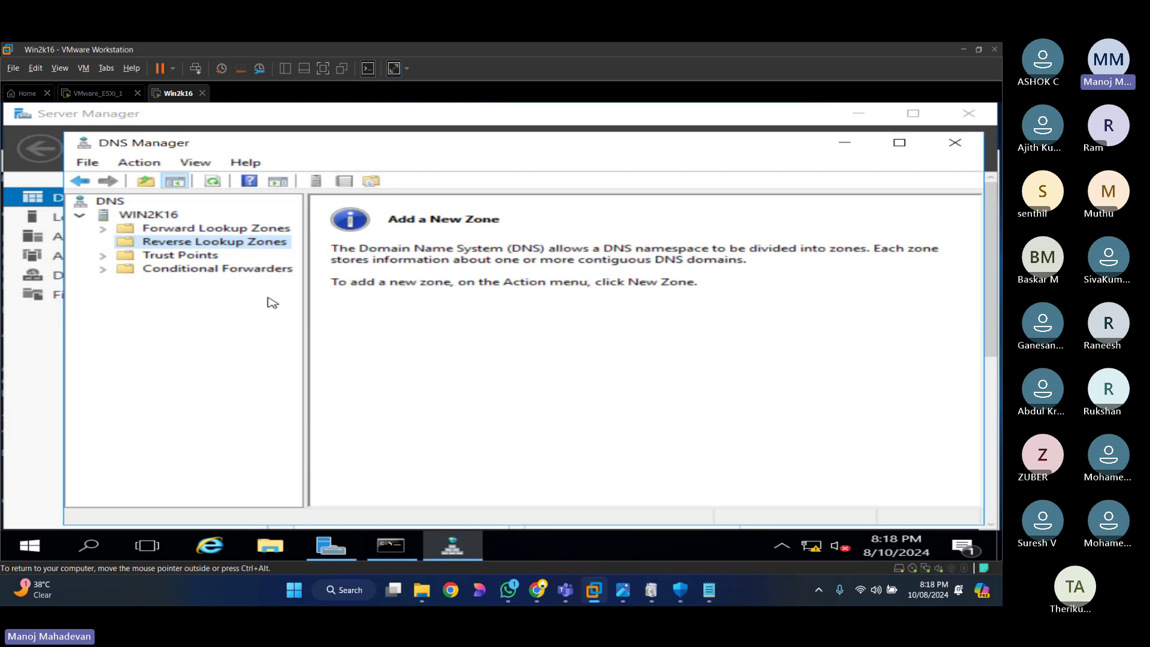
# Step: Rerun nslookup 192.168.2.109 in cmd.exe, which times out again, then switch to VMware_ESXi_1's console
pyautogui.hotkey('alt', 'Tab')
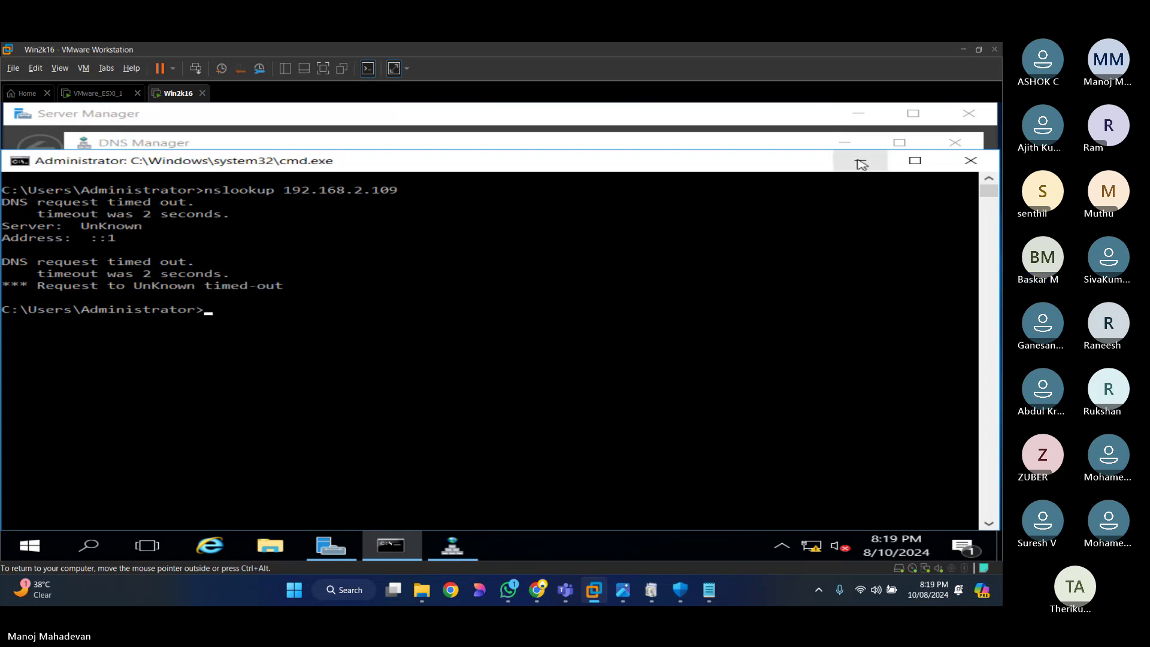
pyautogui.press('Up')
pyautogui.press('Return')
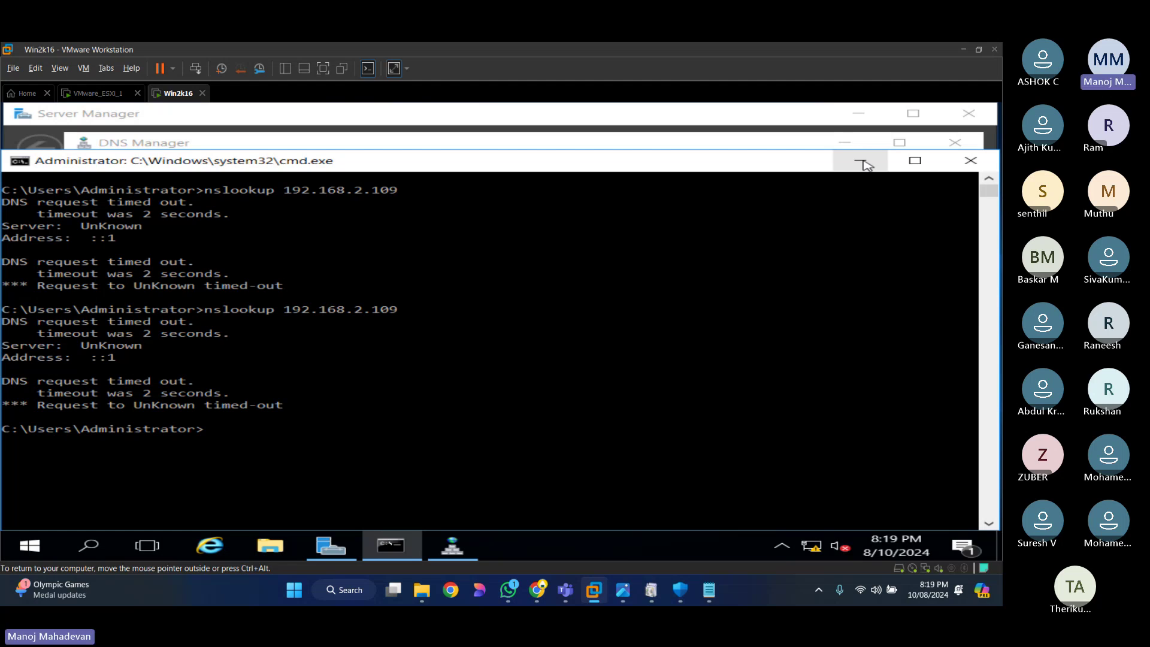
pyautogui.click(96, 93)
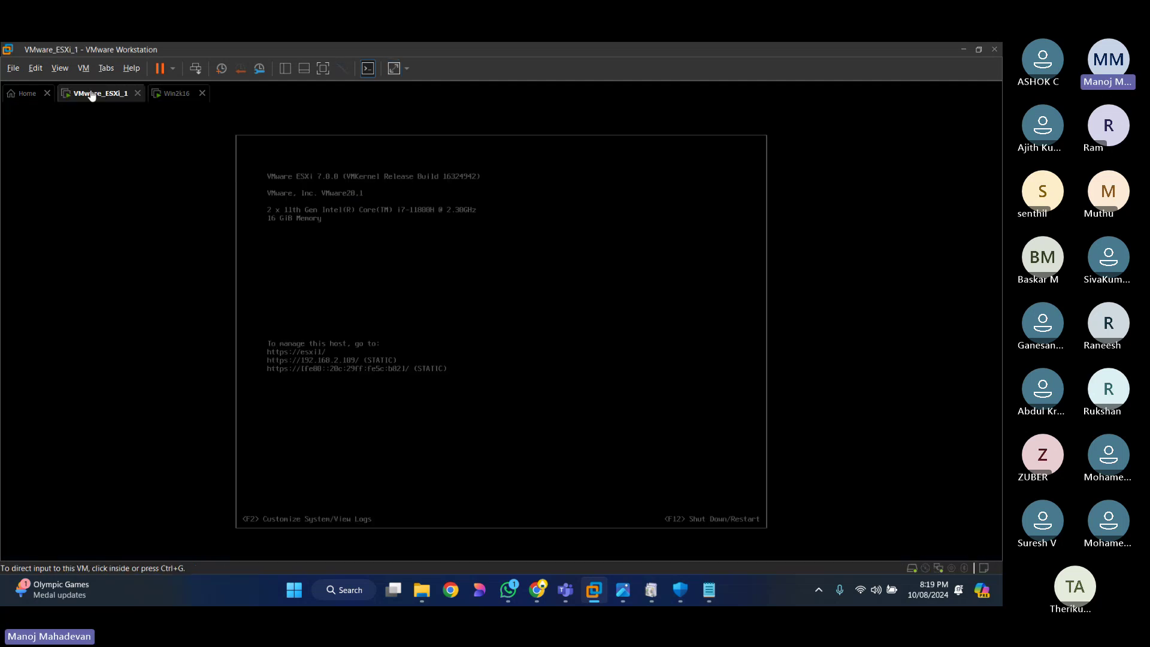
# Step: Log in to the ESXi console's System Customization with the root password
pyautogui.click(544, 339)
pyautogui.press('F2')
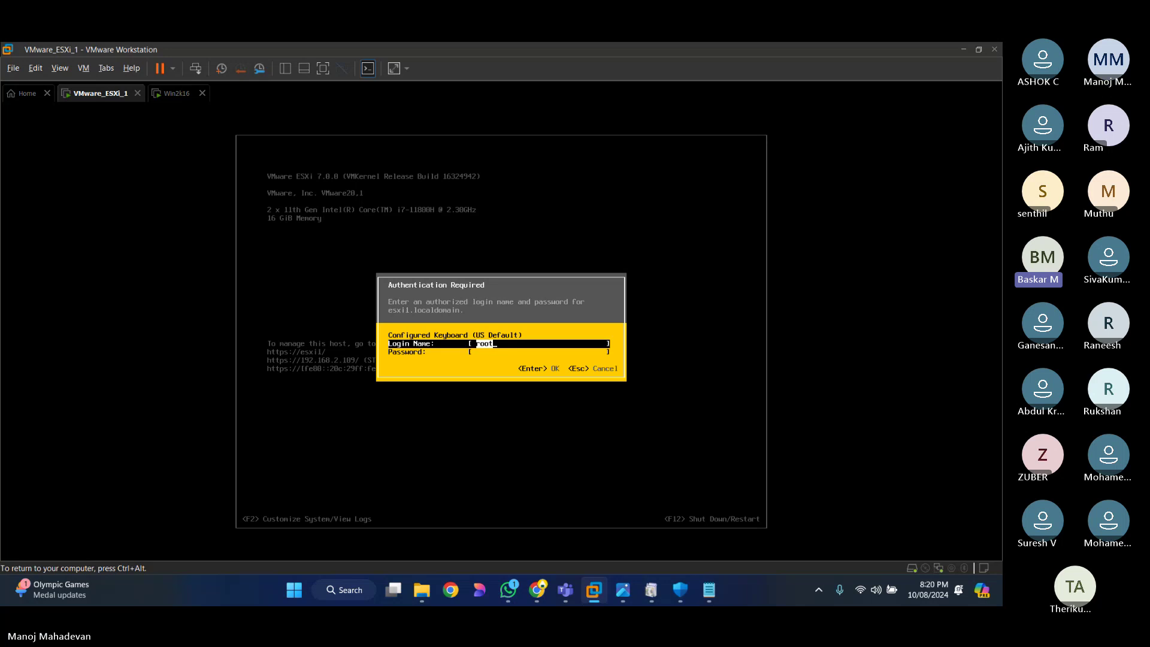
pyautogui.press('Tab')
pyautogui.write('****')
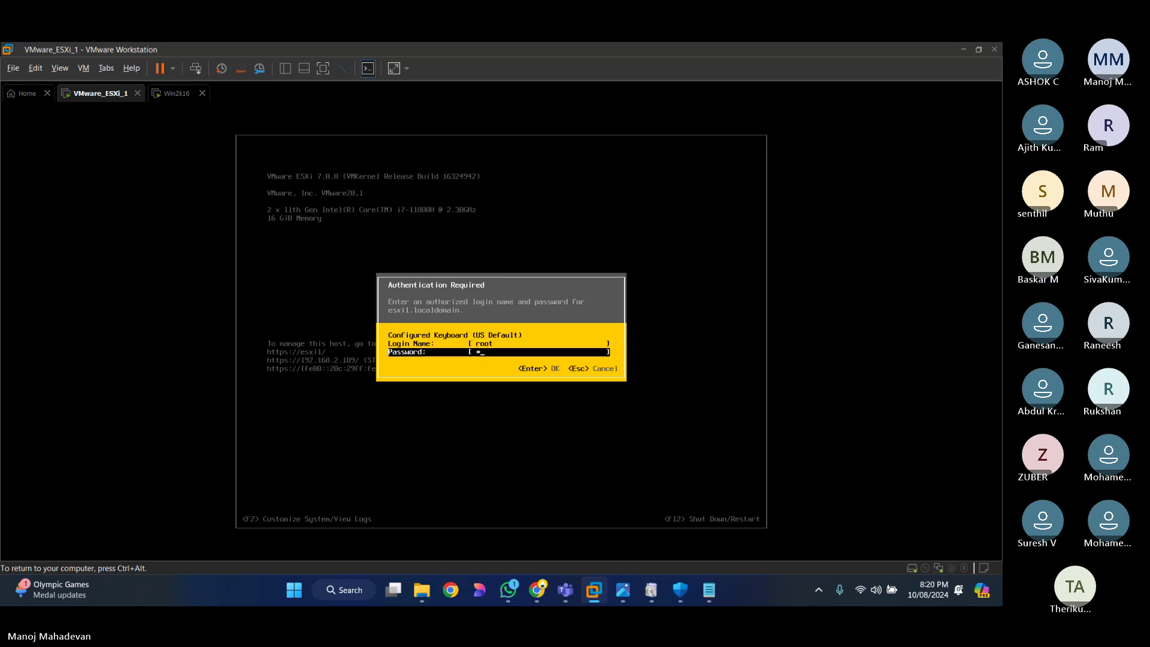
pyautogui.write('*******')
pyautogui.press('Return')
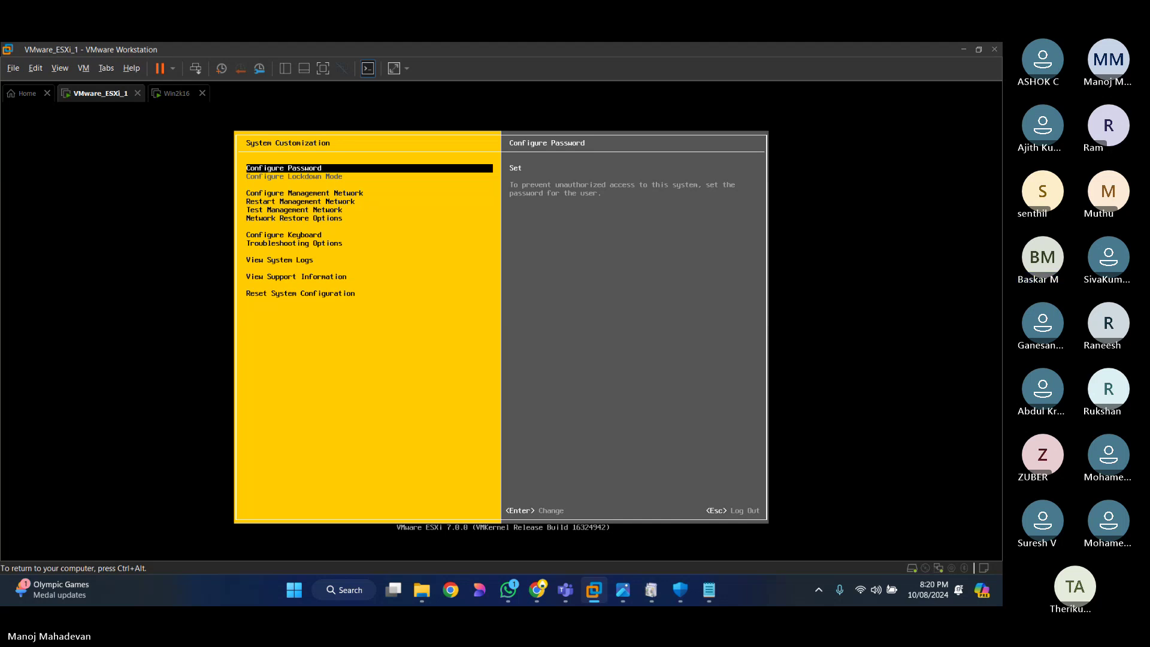
# Step: Open Configure Management Network and move to the DNS Configuration entry
pyautogui.press('Down')
pyautogui.press('Down')
pyautogui.press('Return')
pyautogui.press('Down')
pyautogui.press('Down')
pyautogui.press('Down')
pyautogui.press('Down')
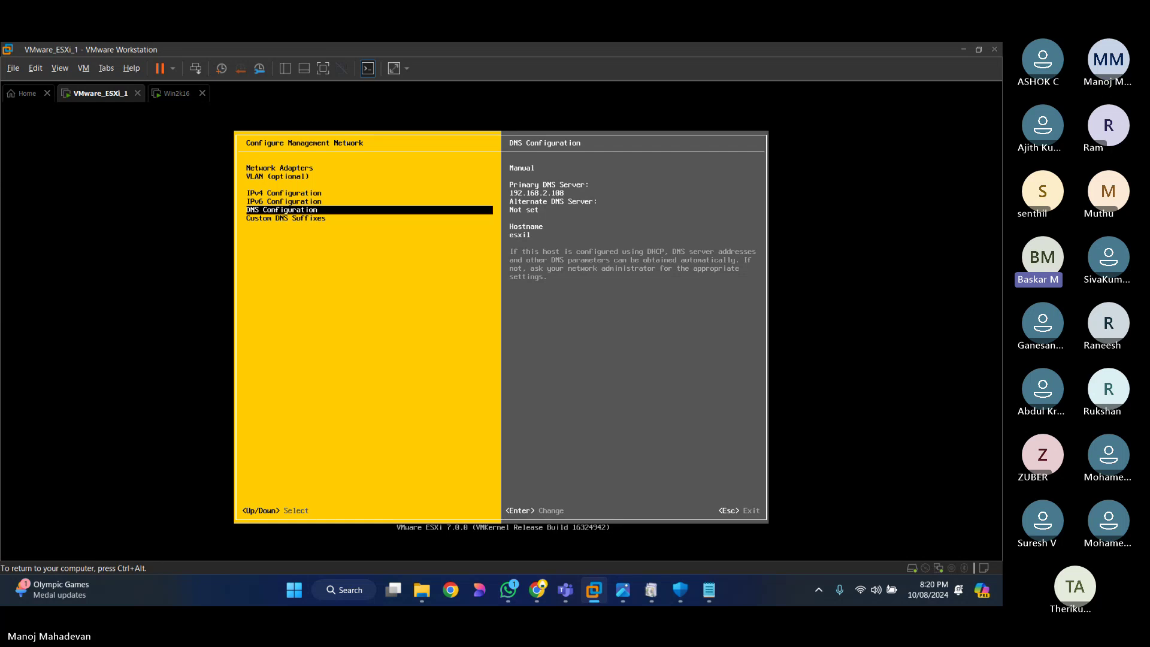
# Step: Append .dmtraining.com to the ESXi hostname, making it esxi1.dmtraining.com, and apply by restarting the management network
pyautogui.press('Return')
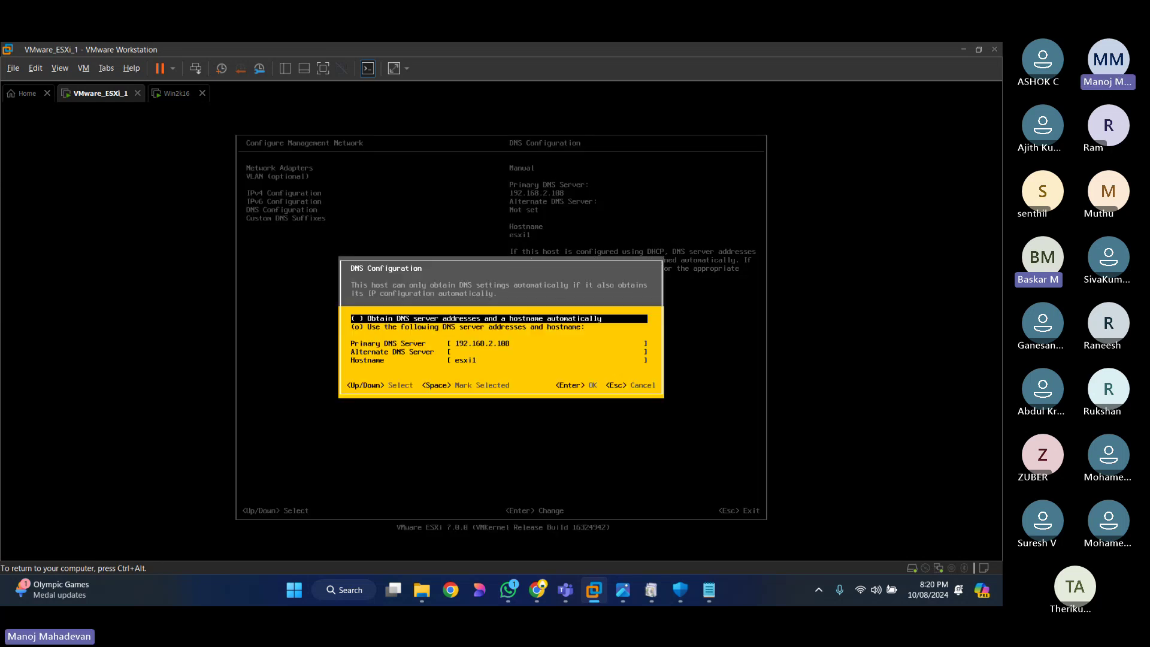
pyautogui.press('Down')
pyautogui.press('Down')
pyautogui.press('Down')
pyautogui.press('Down')
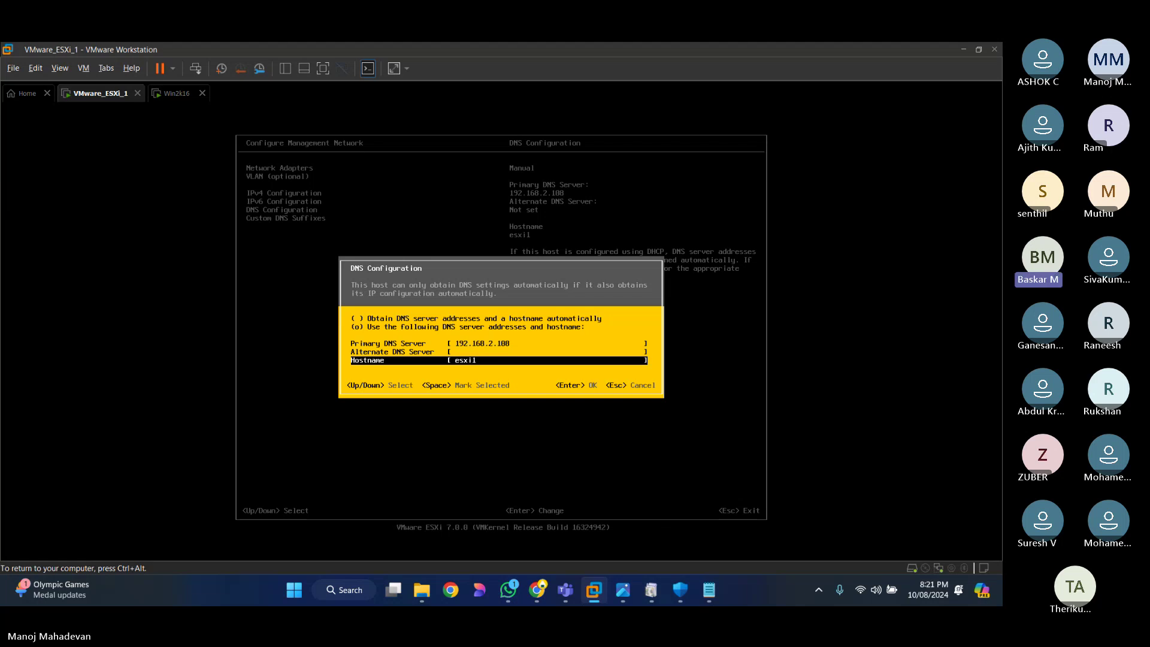
pyautogui.write('.')
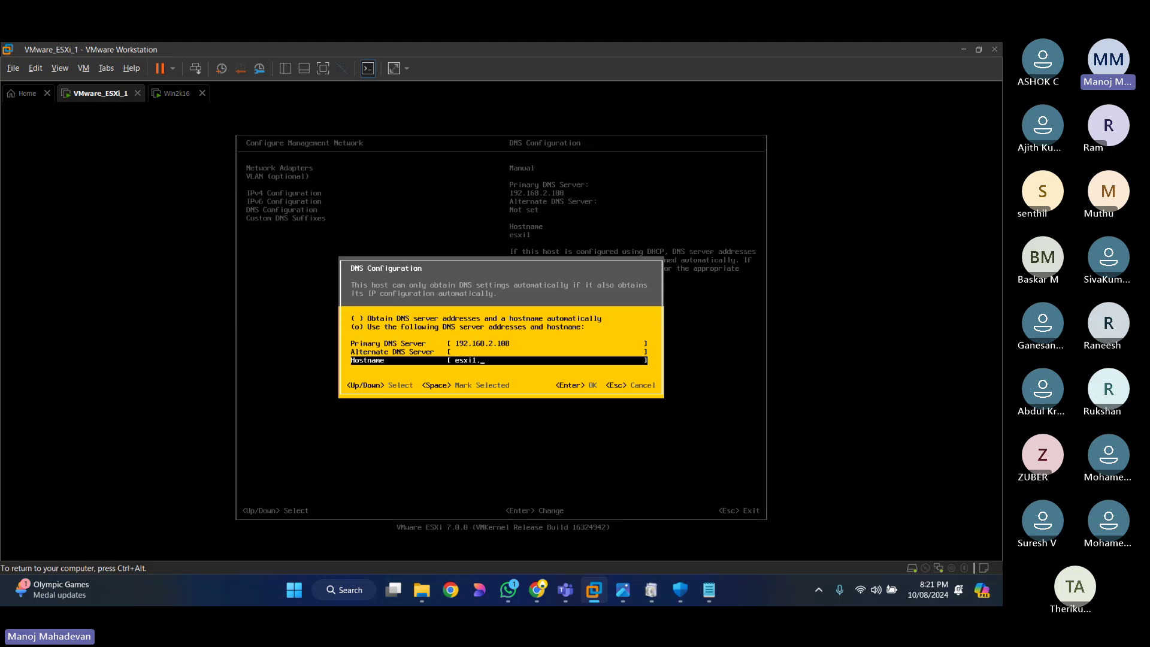
pyautogui.write('dmtrainin')
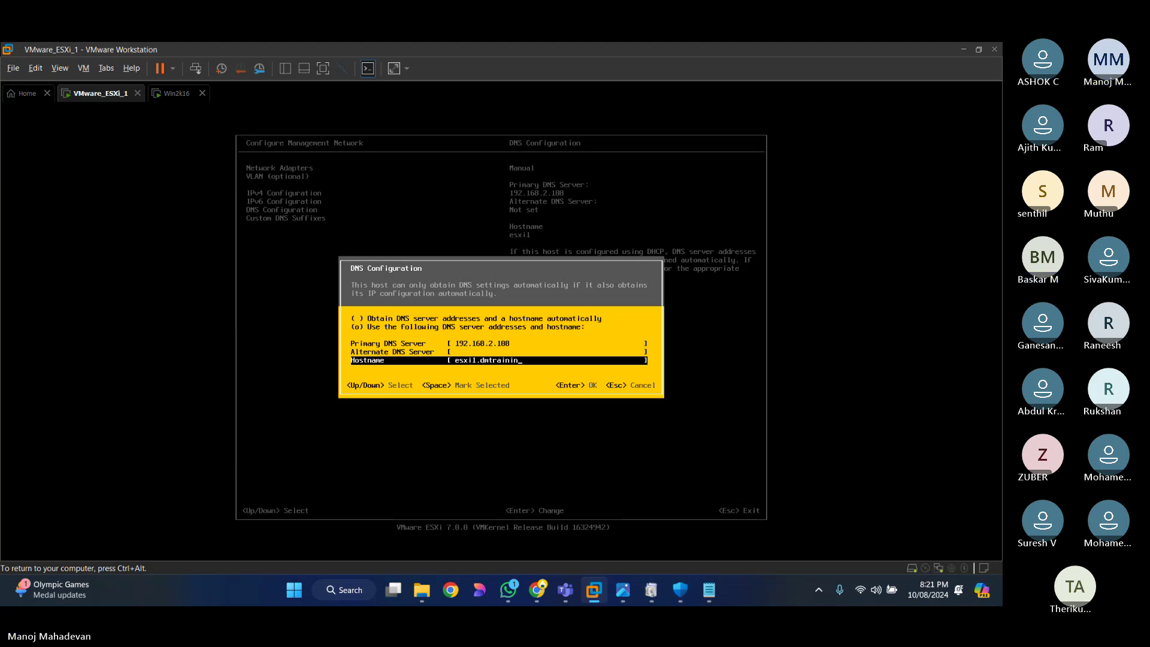
pyautogui.write('g.com')
pyautogui.press('Return')
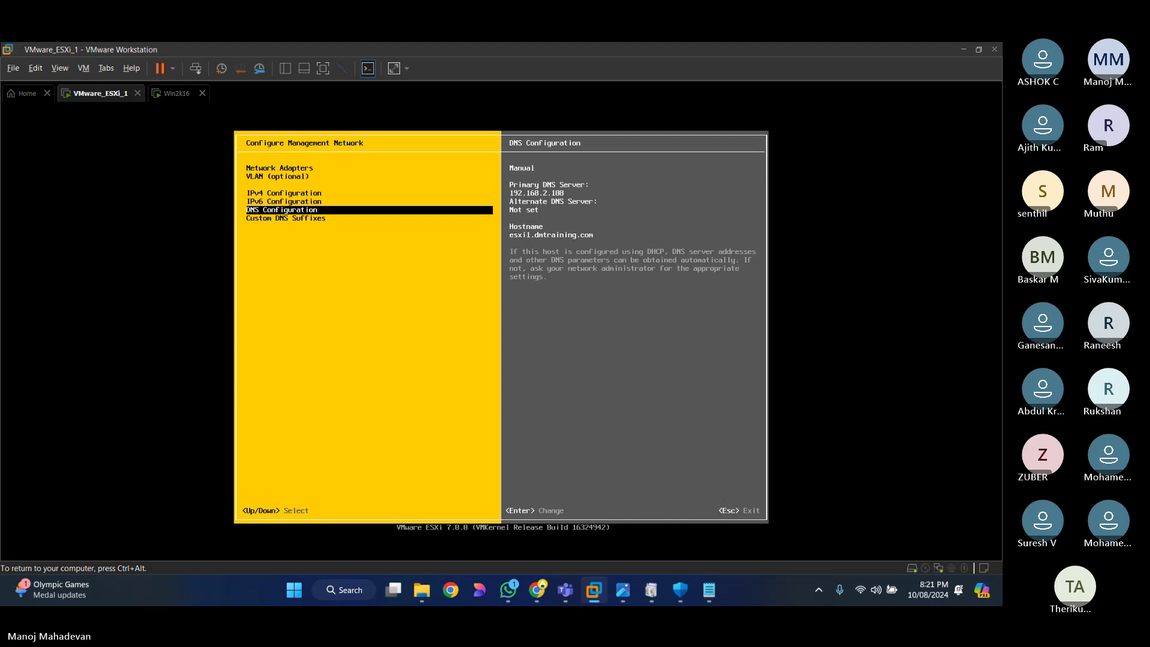
pyautogui.press('Escape')
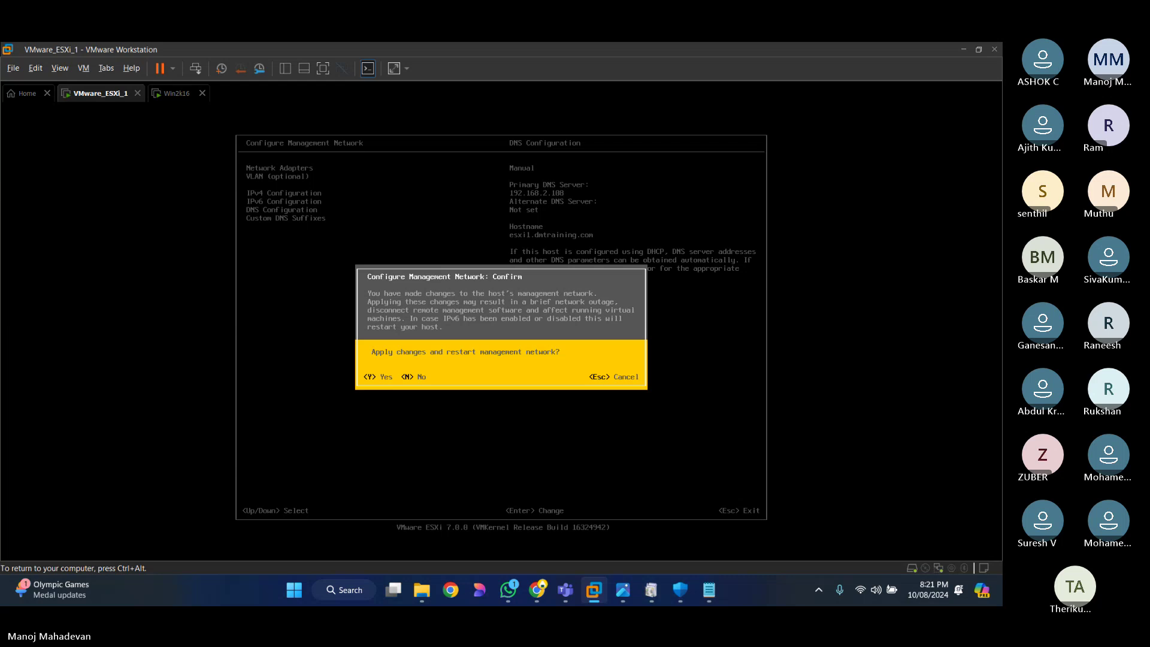
pyautogui.press('y')
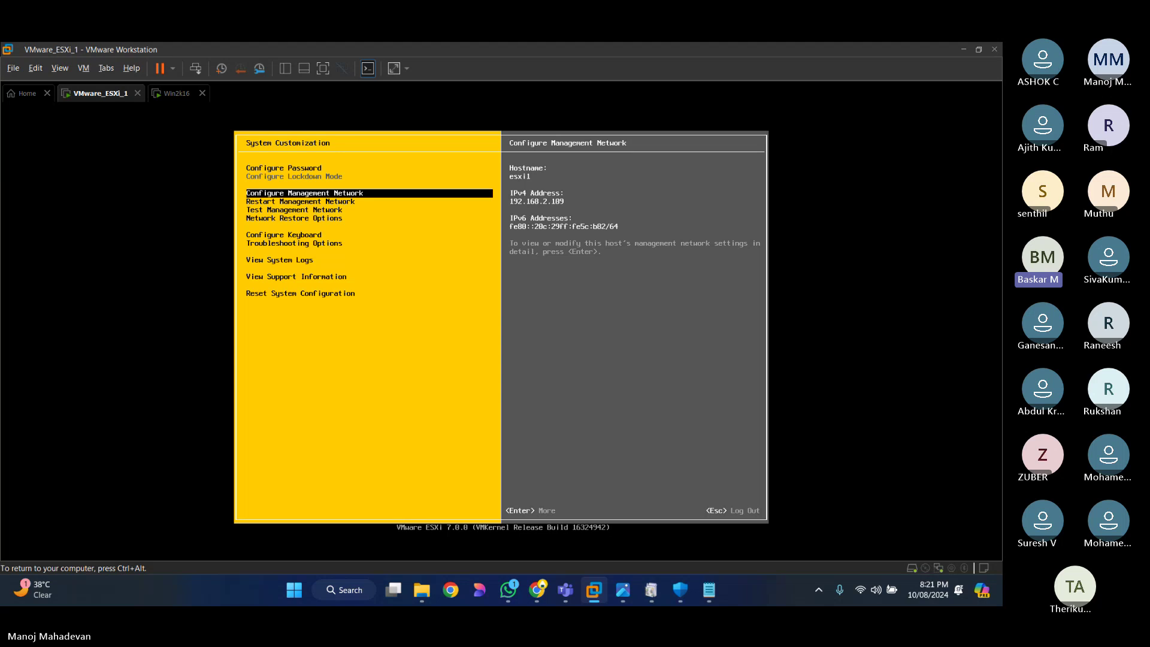
pyautogui.hotkey('ctrl', 'alt')
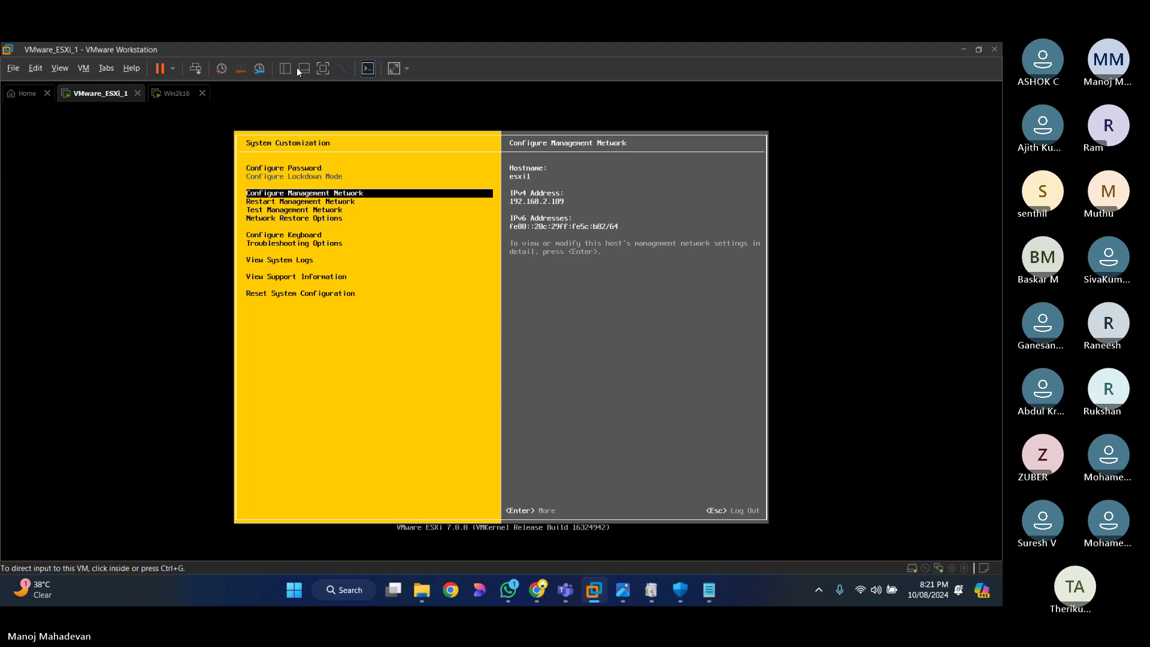
# Step: In the Win2k16 VM, bring DNS Manager forward and refresh Forward Lookup Zones
pyautogui.click(175, 94)
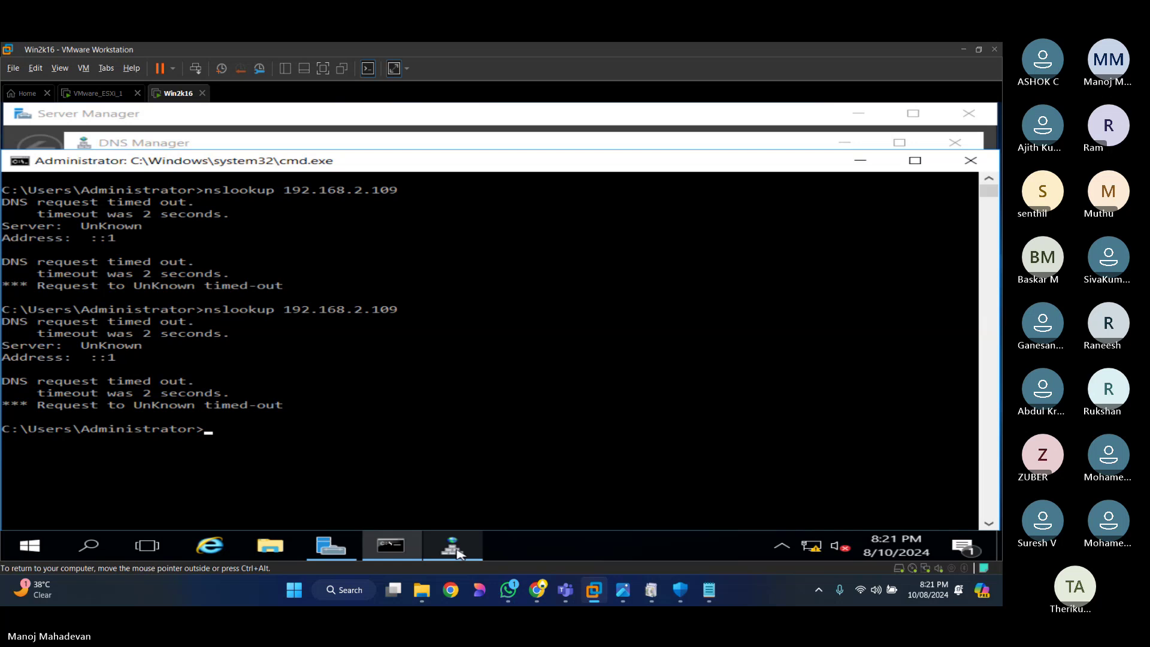
pyautogui.moveTo(458, 552)
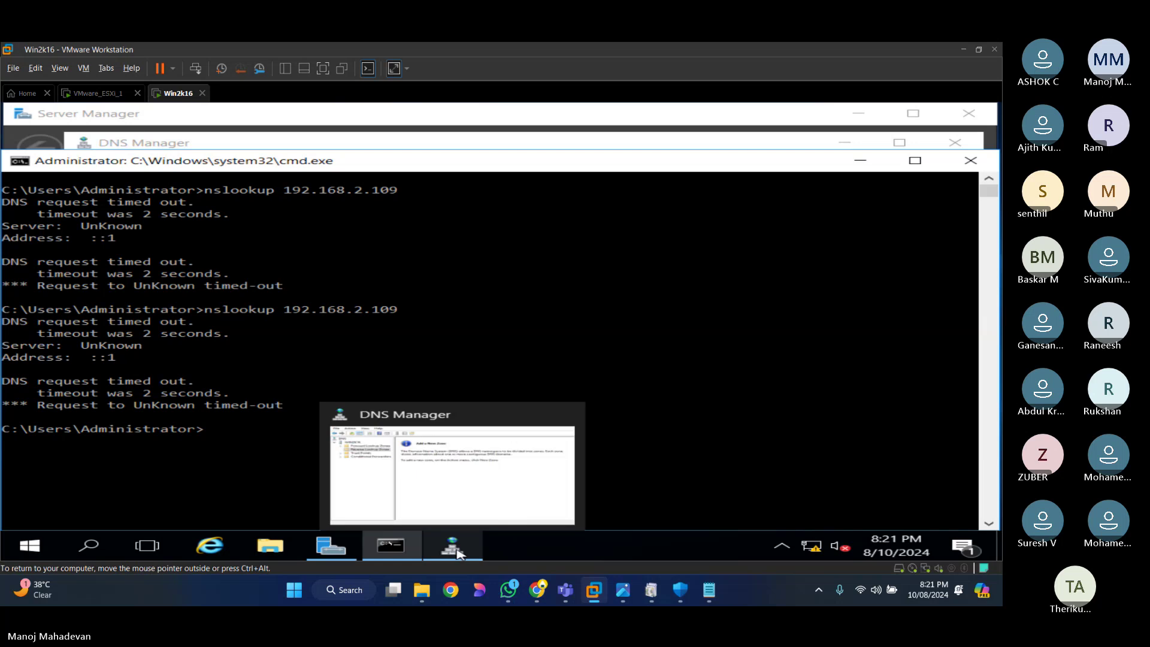
pyautogui.click(468, 518)
pyautogui.click(533, 358)
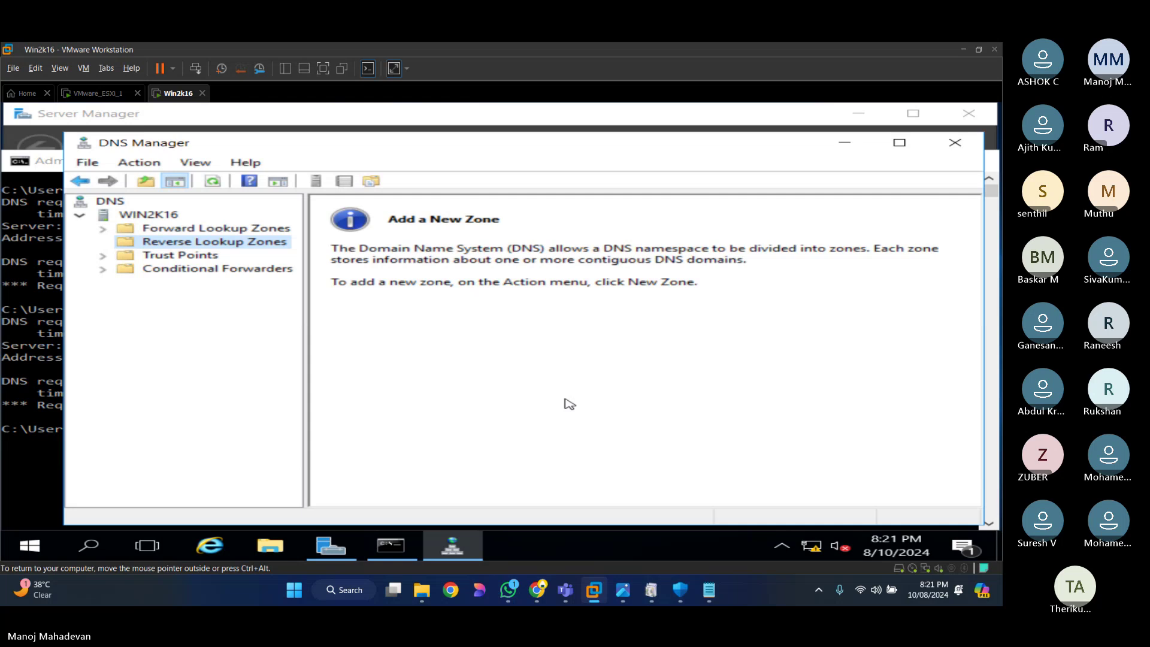
pyautogui.click(203, 228)
pyautogui.rightClick(202, 230)
pyautogui.click(268, 285)
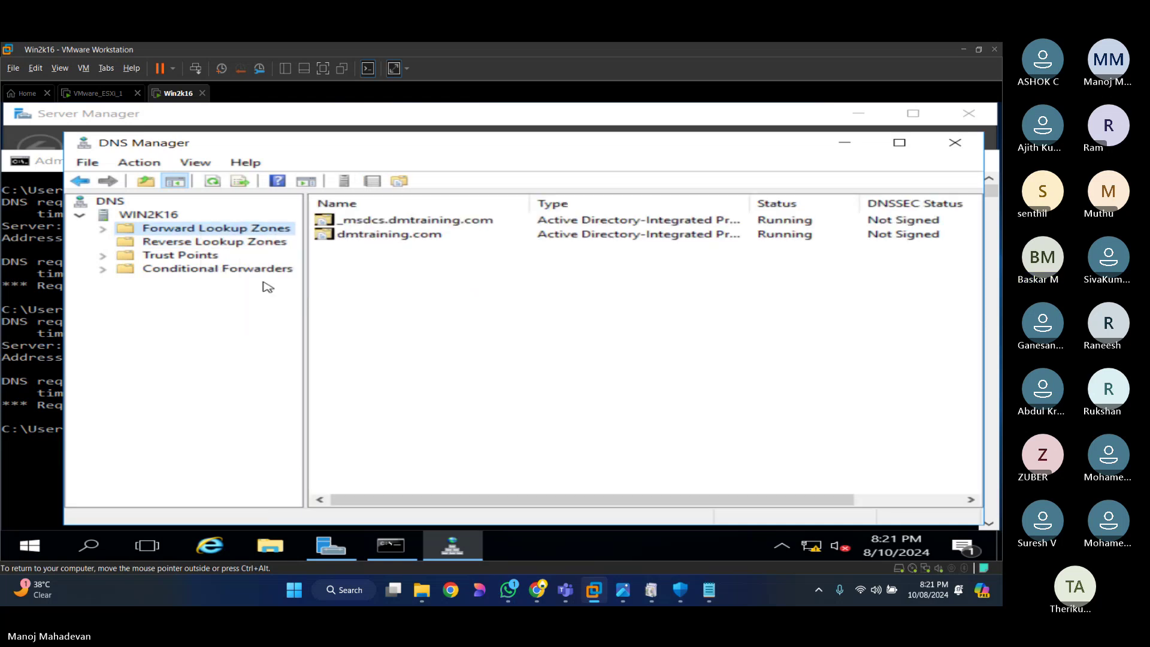
# Step: Open the dmtraining.com zone's records, refresh them, and choose Reload for the zone
pyautogui.click(103, 228)
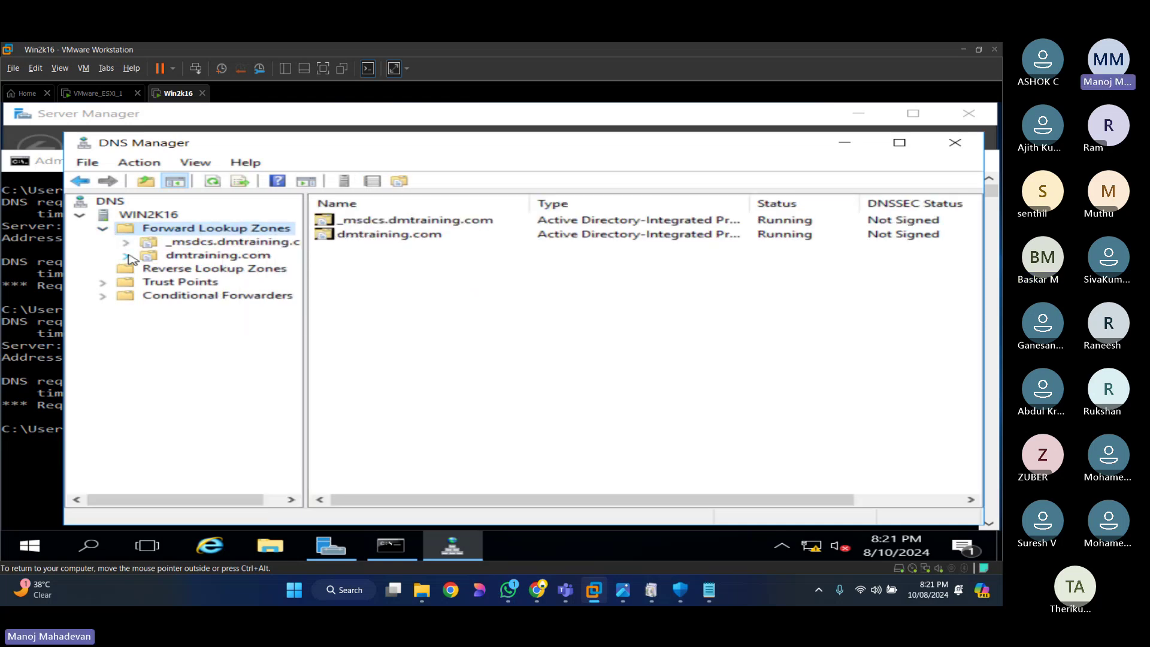
pyautogui.doubleClick(130, 255)
pyautogui.rightClick(370, 450)
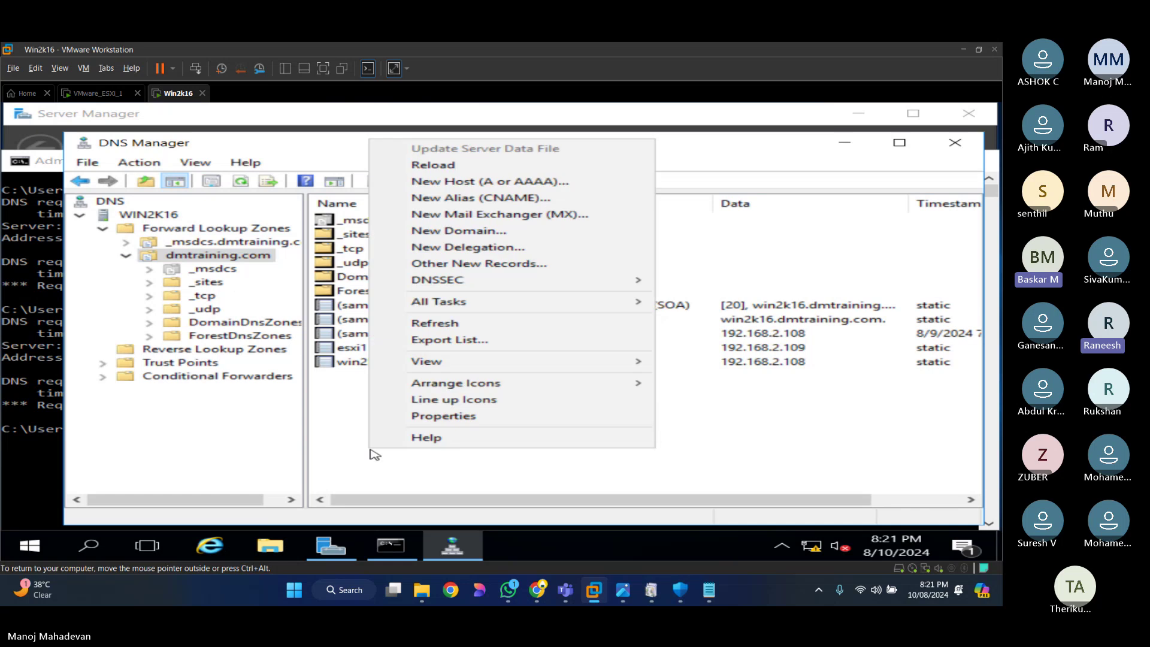
pyautogui.click(443, 324)
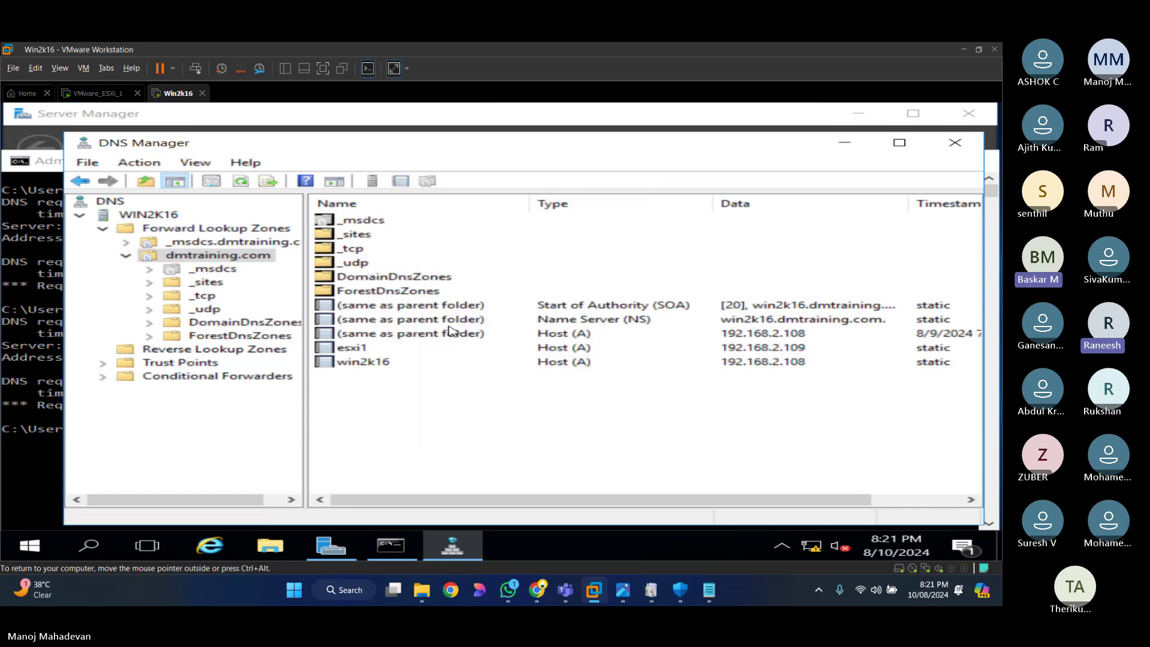
pyautogui.rightClick(442, 463)
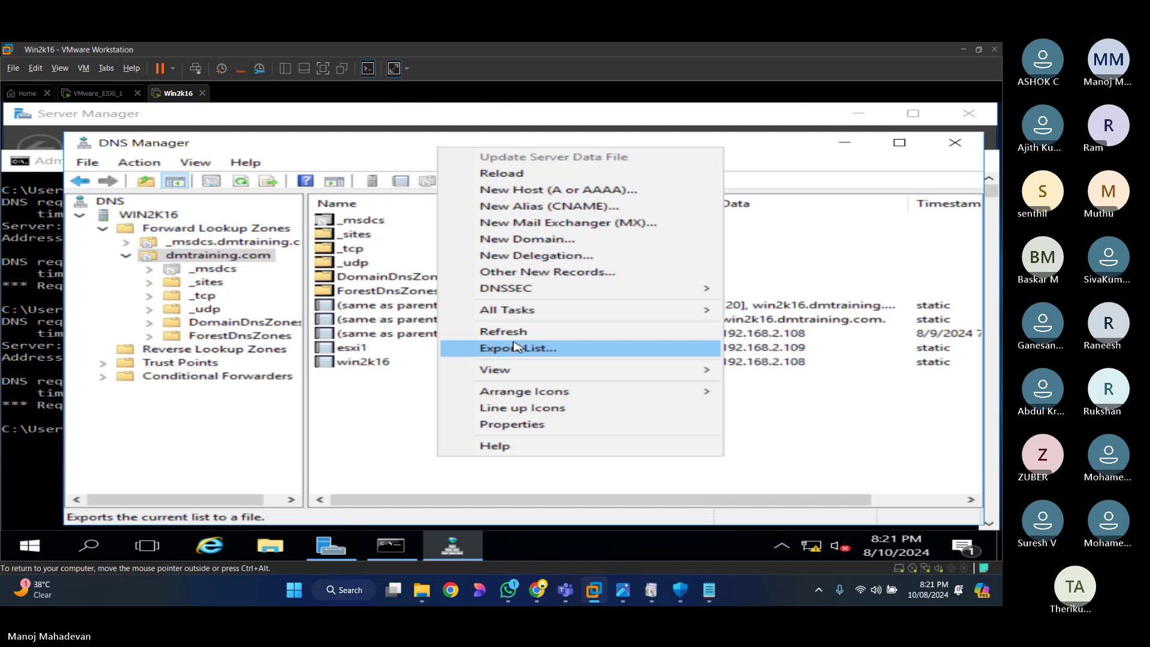
pyautogui.click(508, 173)
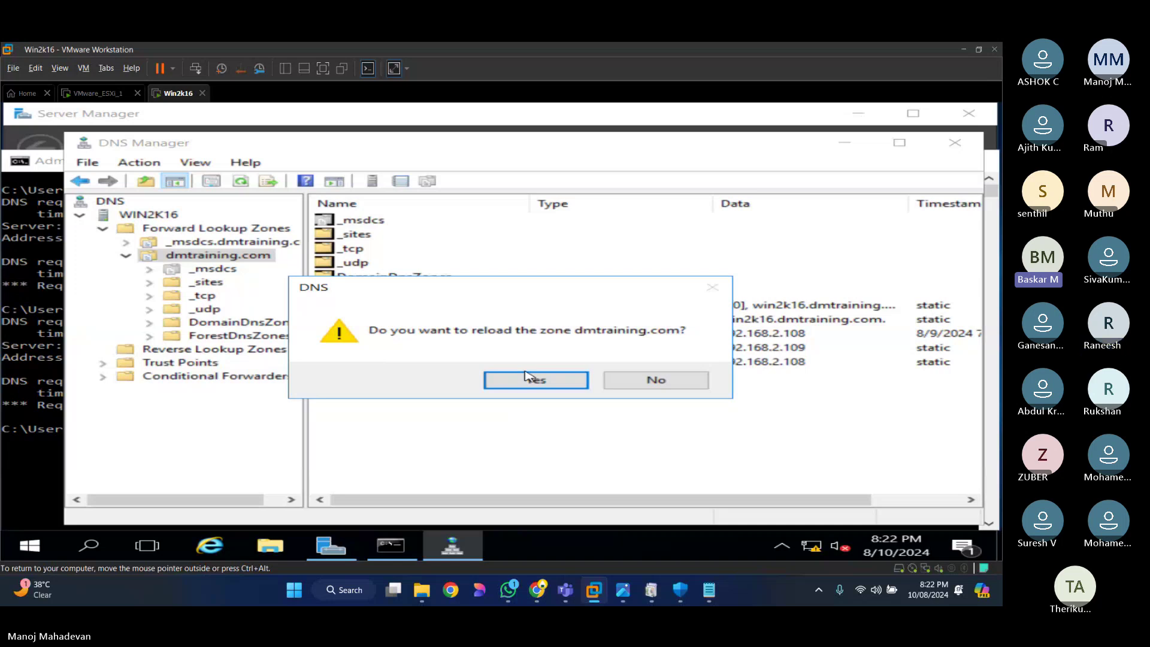
# Step: Confirm the zone reload, then ping exsi1.dmtraining.com from the command prompt
pyautogui.click(527, 379)
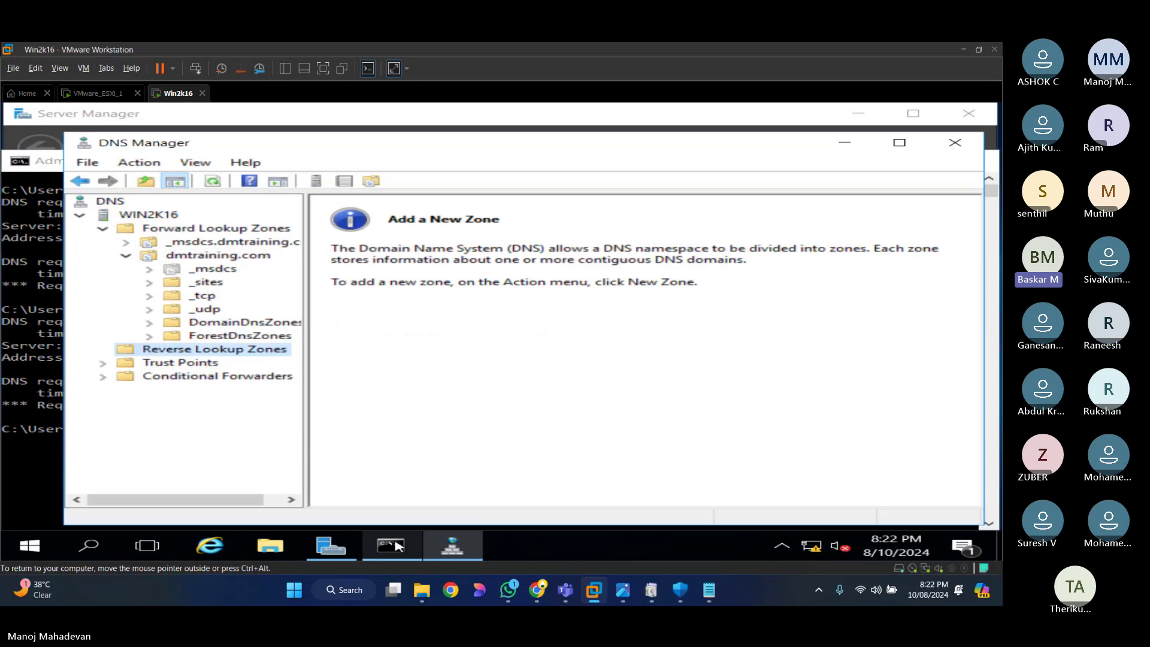
pyautogui.click(399, 546)
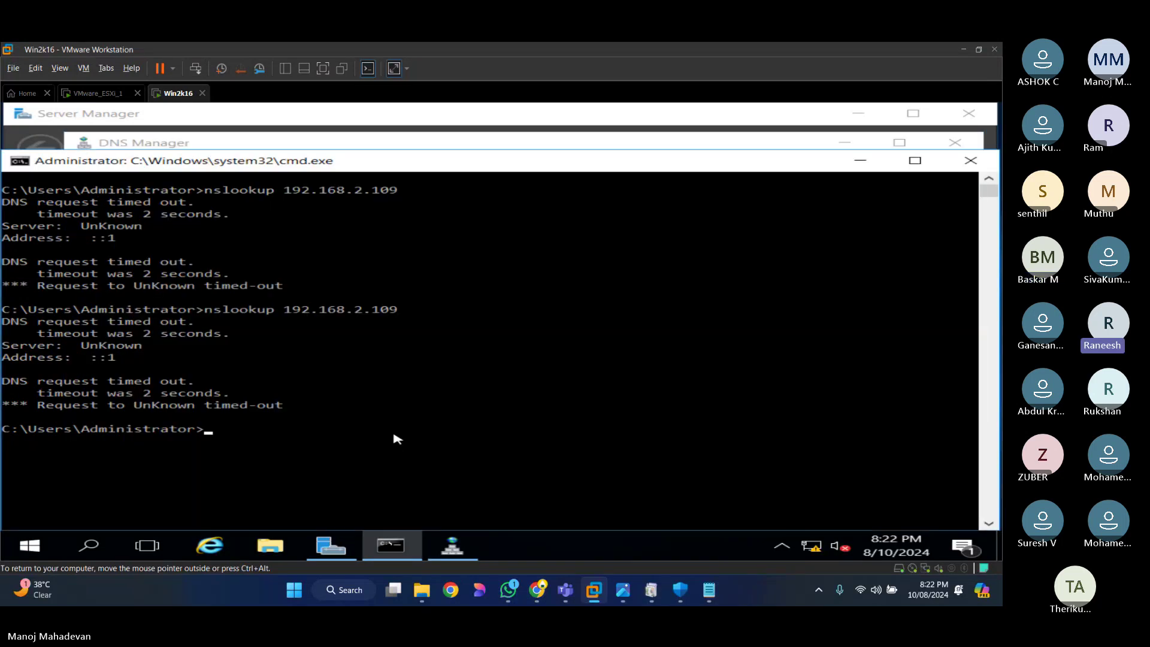
pyautogui.write('ping ex')
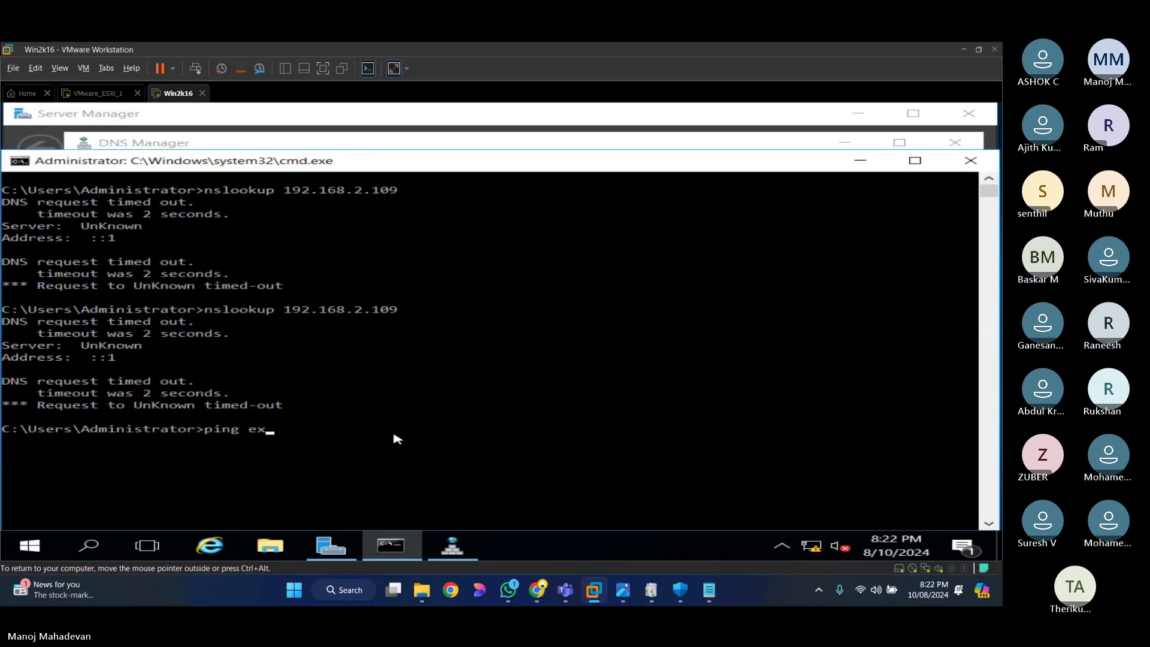
pyautogui.write('si1.dmtraining.com')
pyautogui.press('BackSpace')
pyautogui.press('BackSpace')
pyautogui.press('BackSpace')
pyautogui.press('BackSpace')
pyautogui.write('.com')
pyautogui.press('Return')
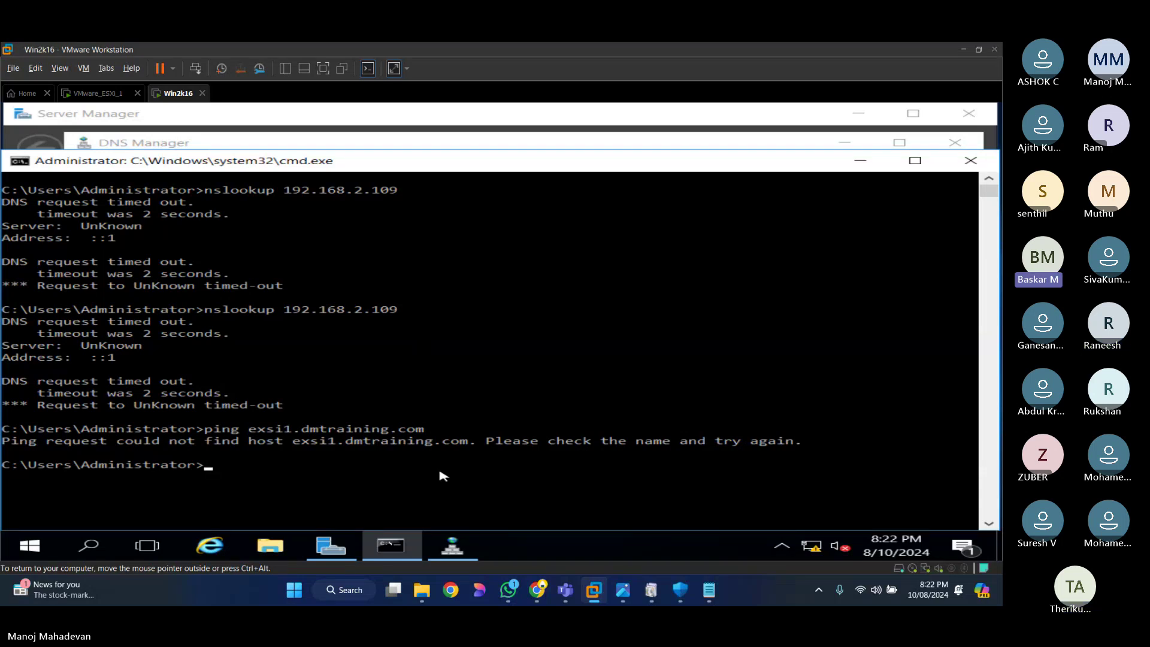
# Step: Bring DNS Manager back and open the Reverse Lookup Zones context menu
pyautogui.click(452, 544)
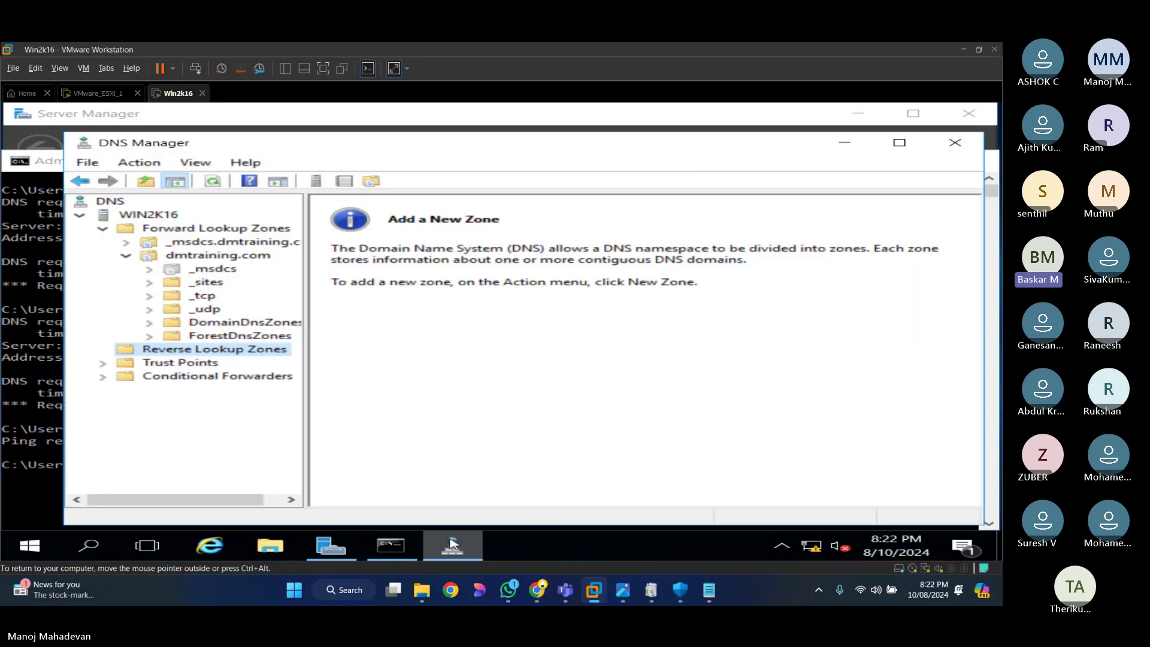
pyautogui.rightClick(215, 355)
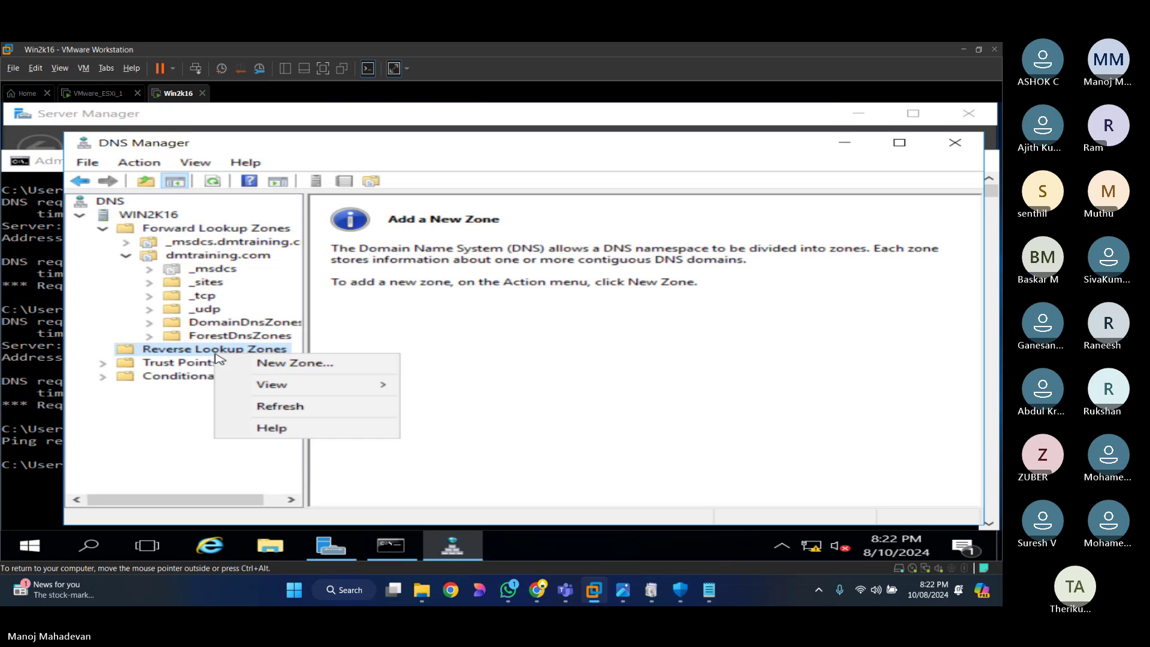
# Step: Start a New Zone wizard, keeping Primary zone and replication to all domain DNS servers
pyautogui.click(294, 362)
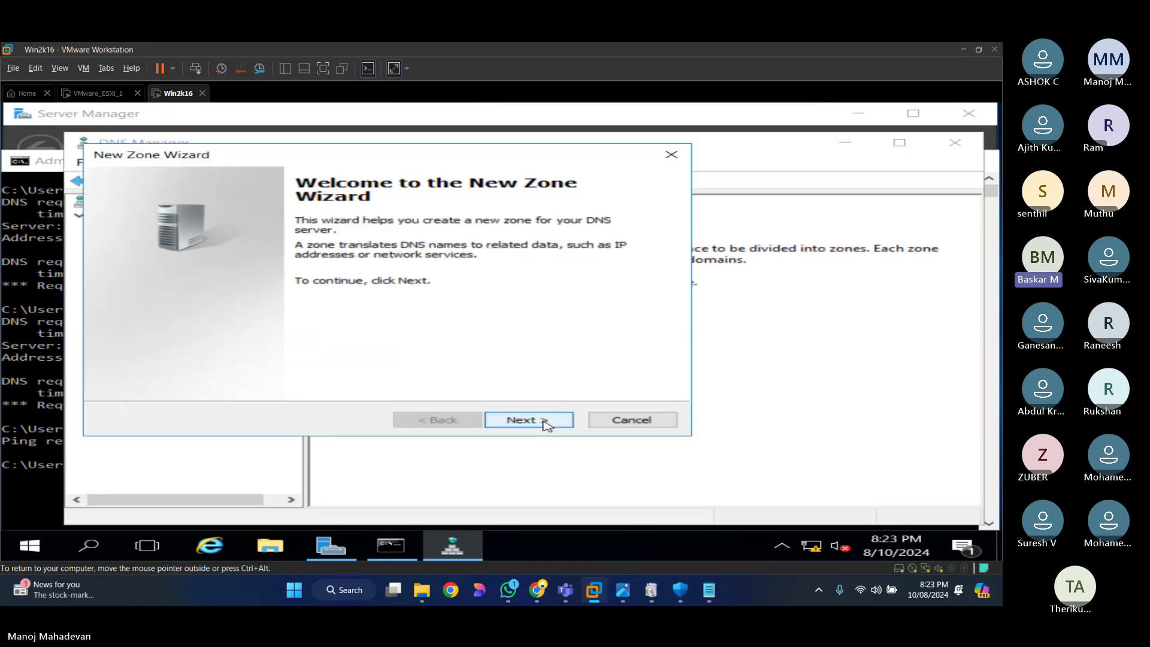
pyautogui.click(547, 421)
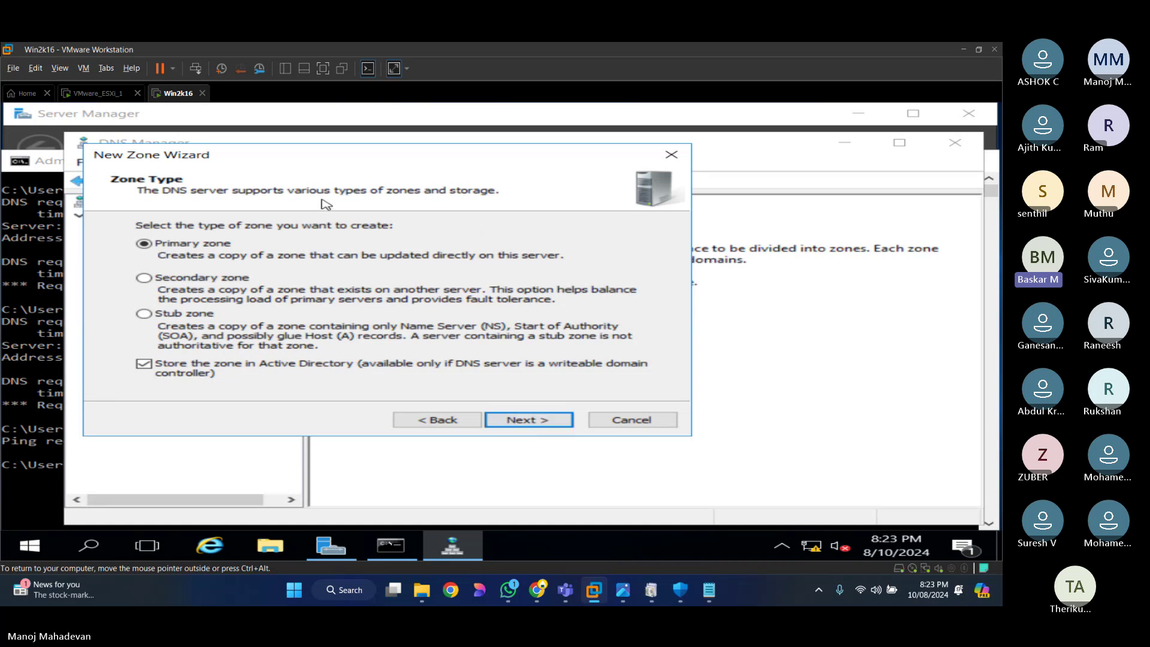
pyautogui.click(540, 421)
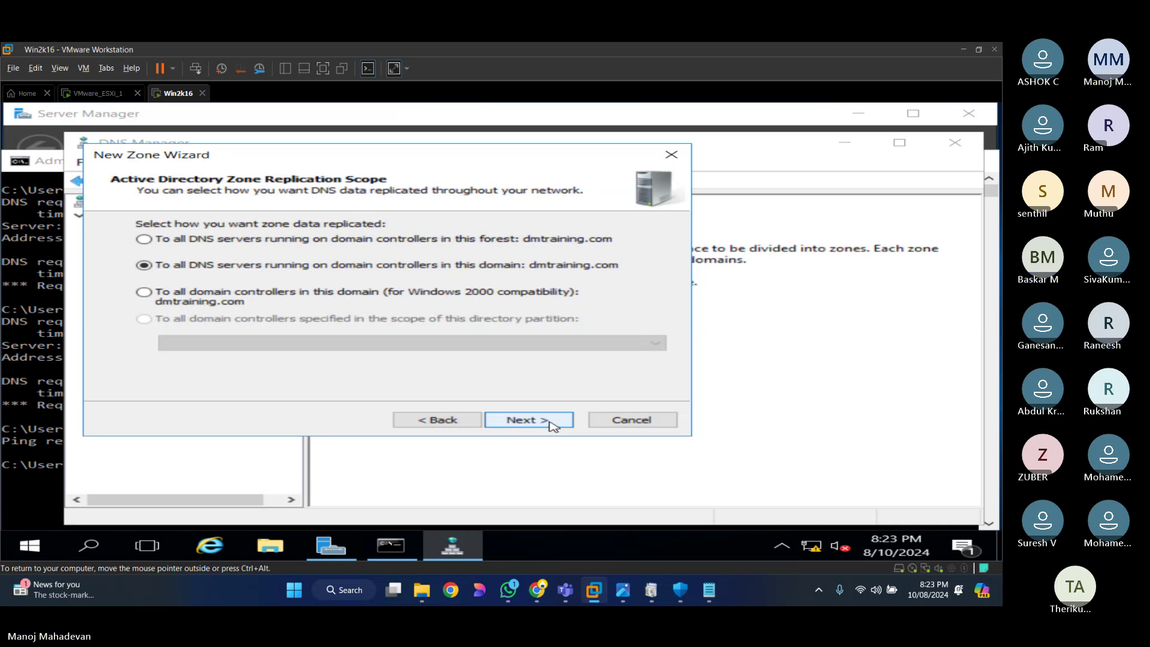
pyautogui.click(552, 425)
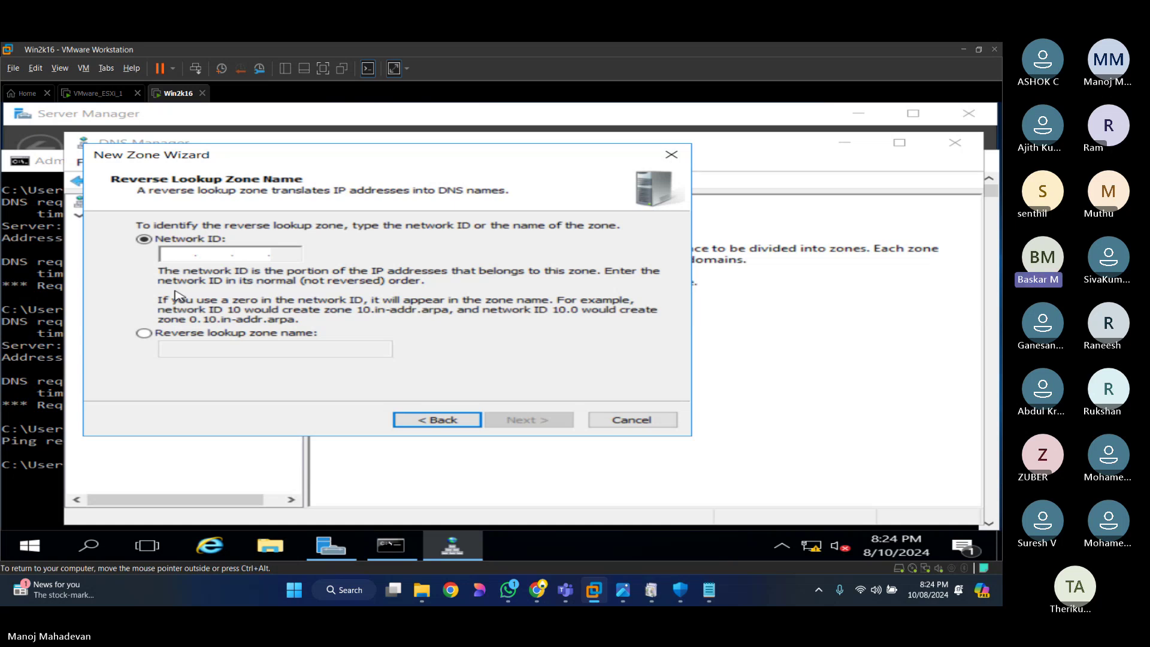
# Step: Enter network ID 192.168.2 for the reverse zone and advance to the Dynamic Update page
pyautogui.write('192.168.2.')
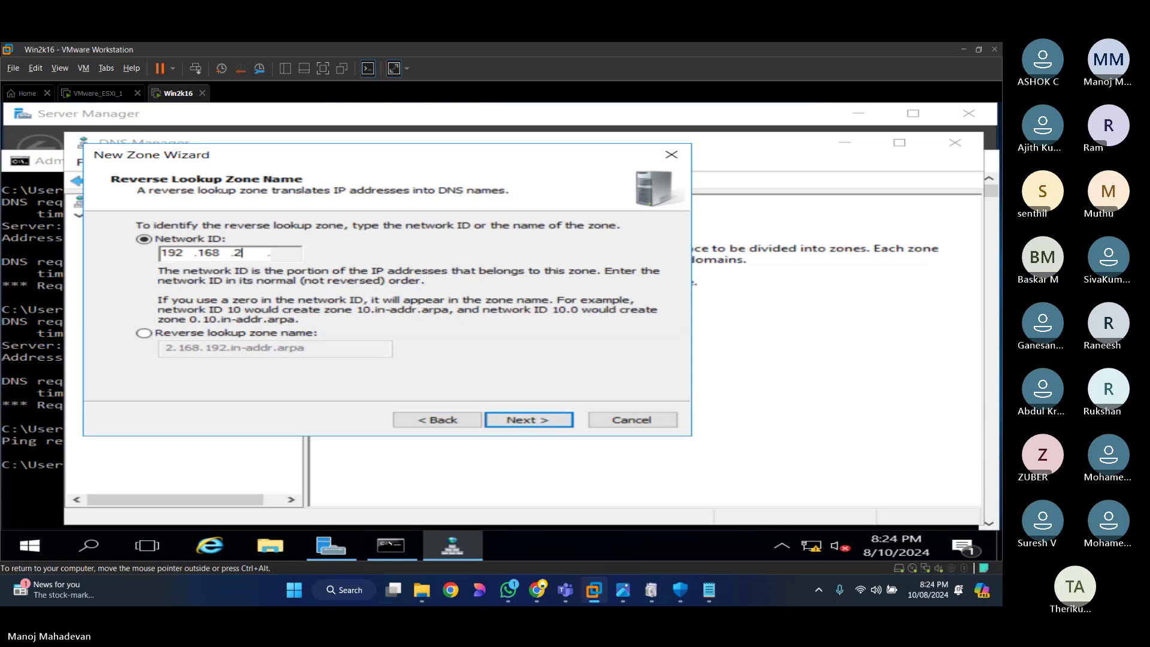
pyautogui.write('1')
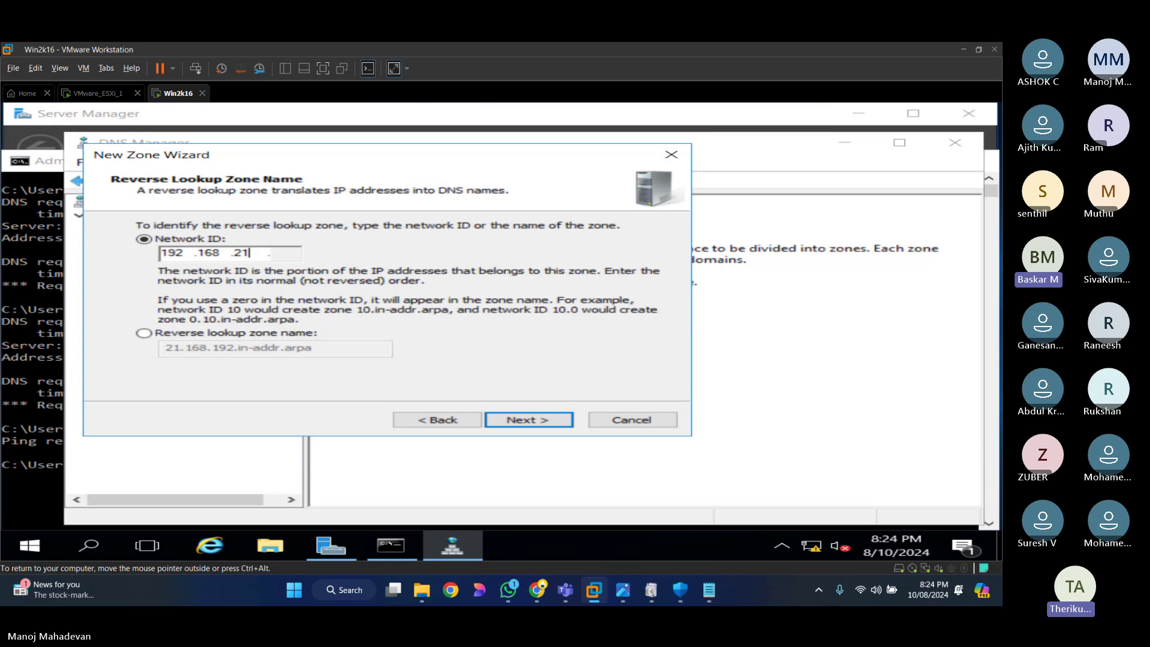
pyautogui.press('BackSpace')
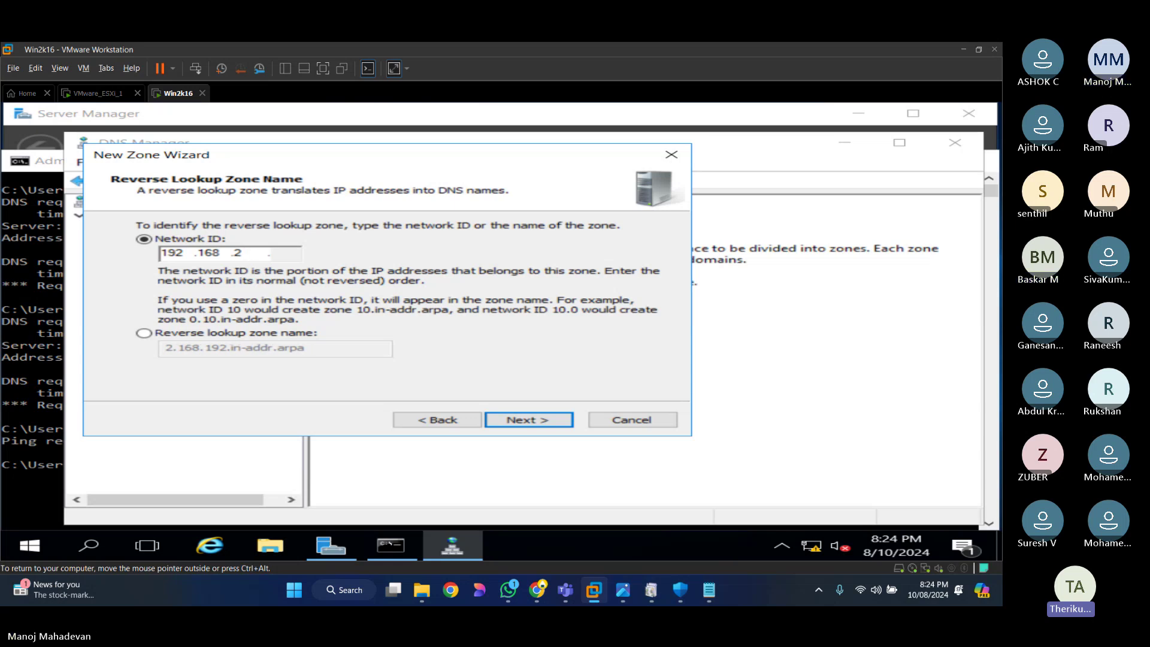
pyautogui.press('Tab')
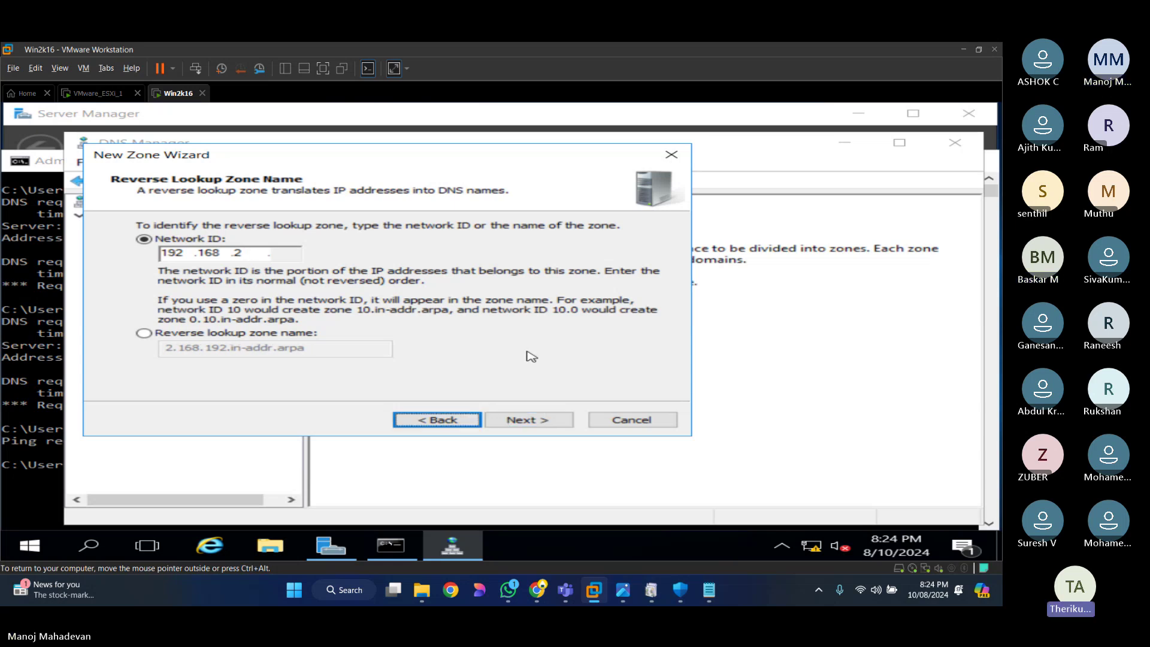
pyautogui.hotkey('shift', 'Tab')
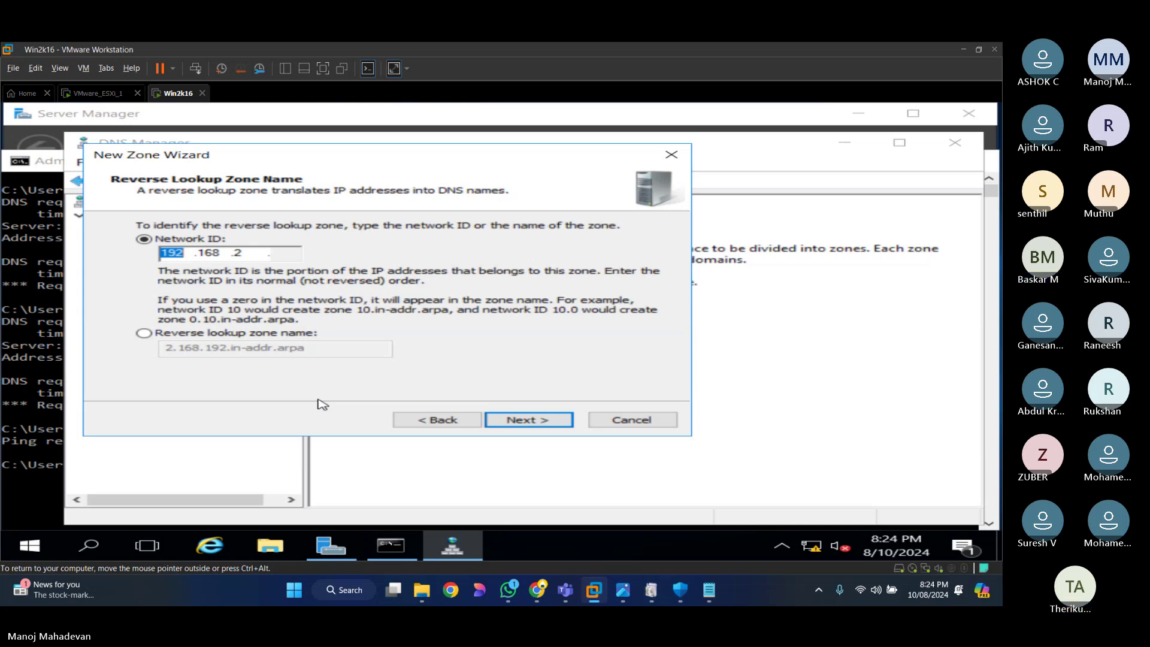
pyautogui.click(527, 423)
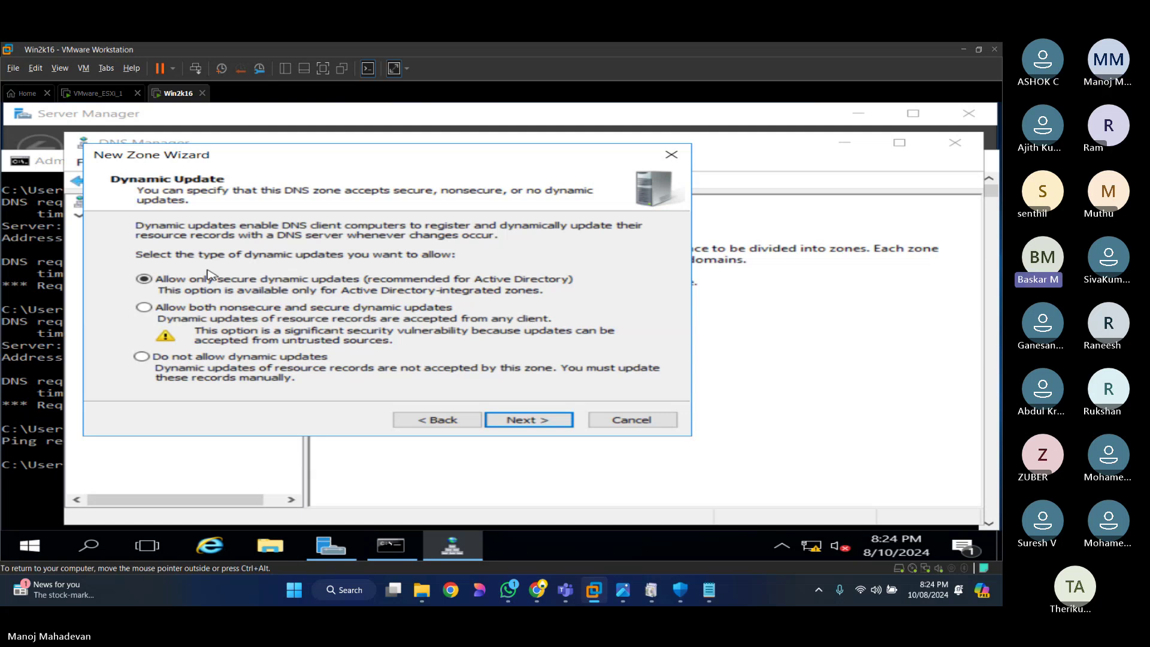
# Step: Finish the wizard with secure-only updates, refresh the zone list, and open 2.168.192.in-addr.arpa
pyautogui.click(525, 422)
pyautogui.click(523, 421)
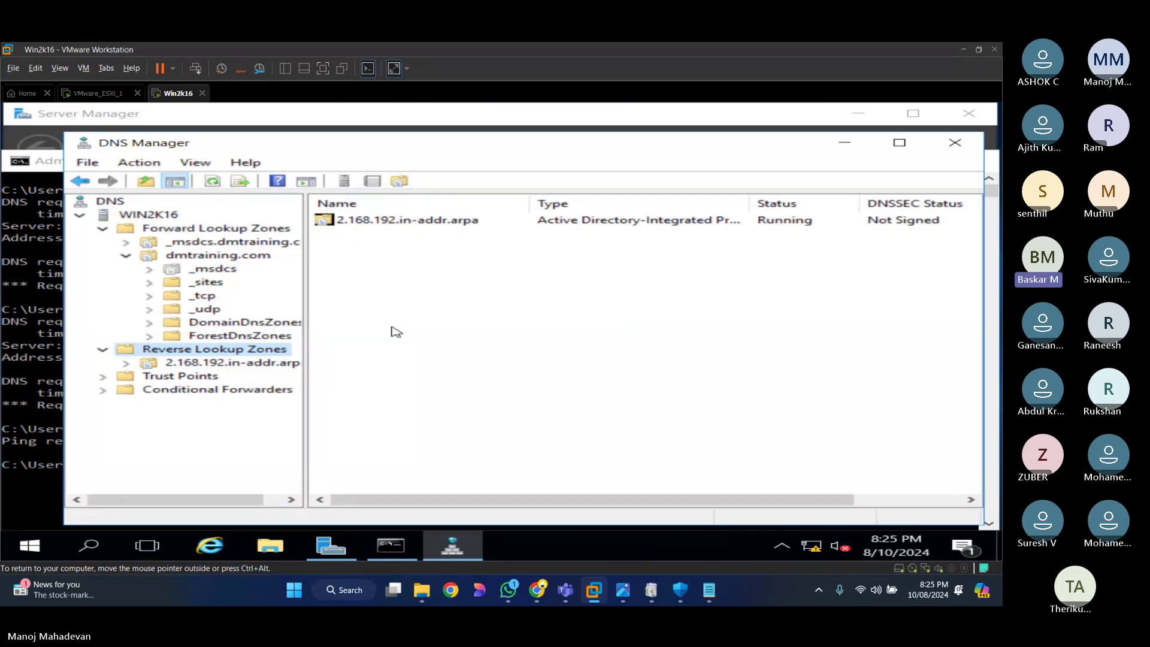
pyautogui.rightClick(379, 355)
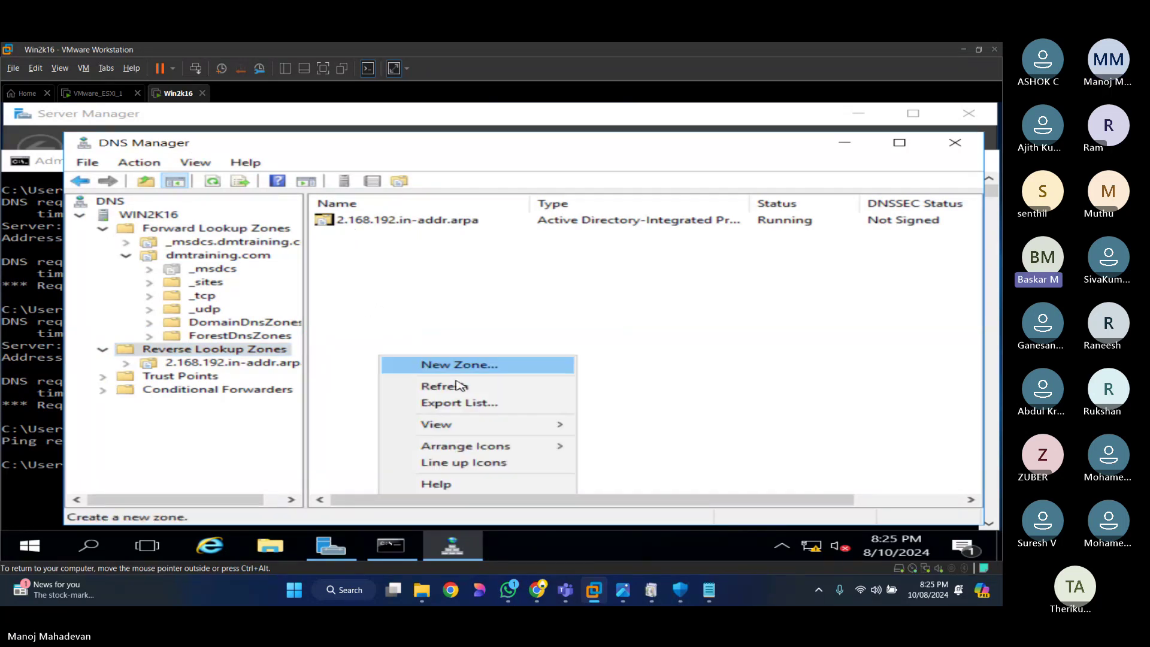
pyautogui.click(459, 386)
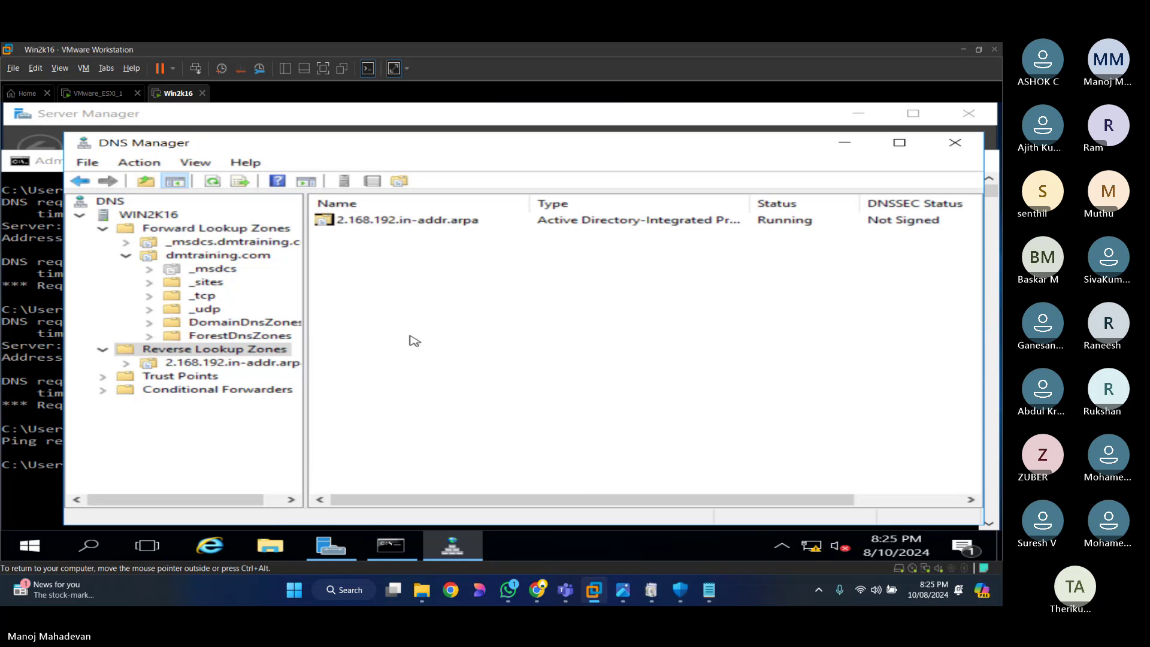
pyautogui.rightClick(373, 292)
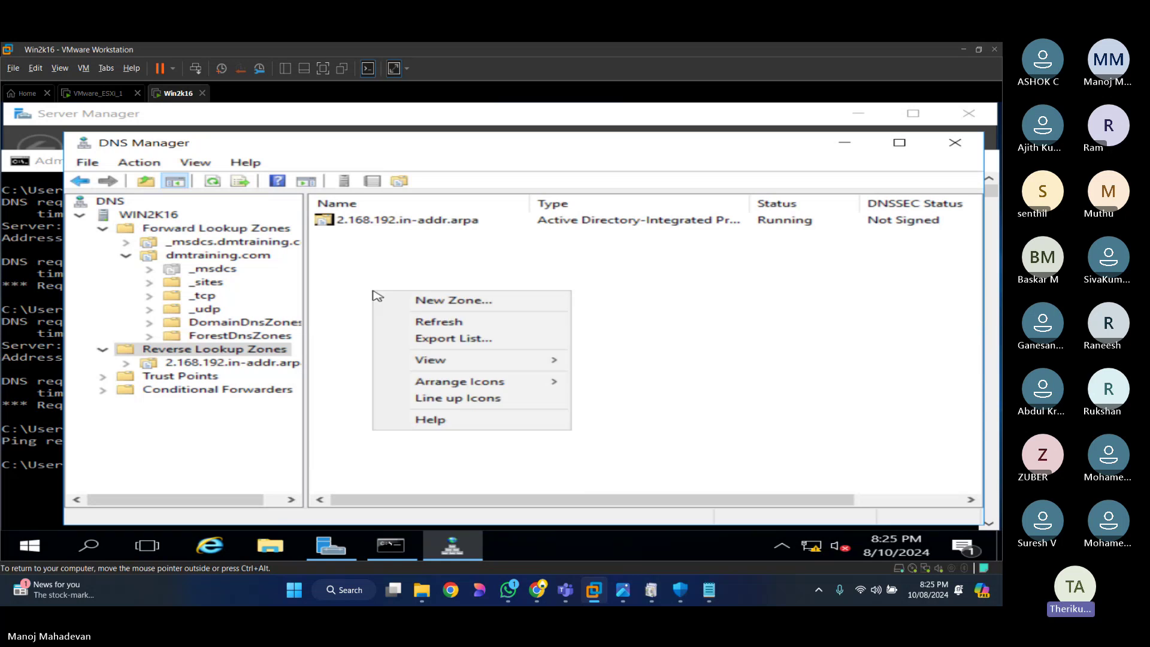
pyautogui.click(451, 325)
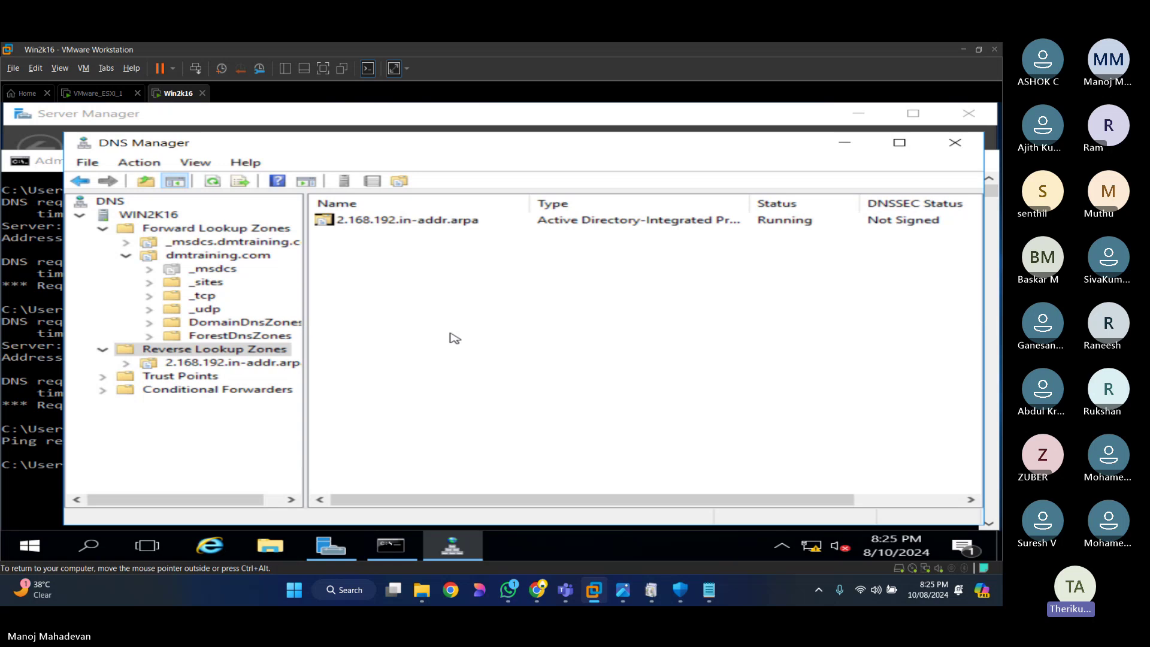
pyautogui.rightClick(202, 354)
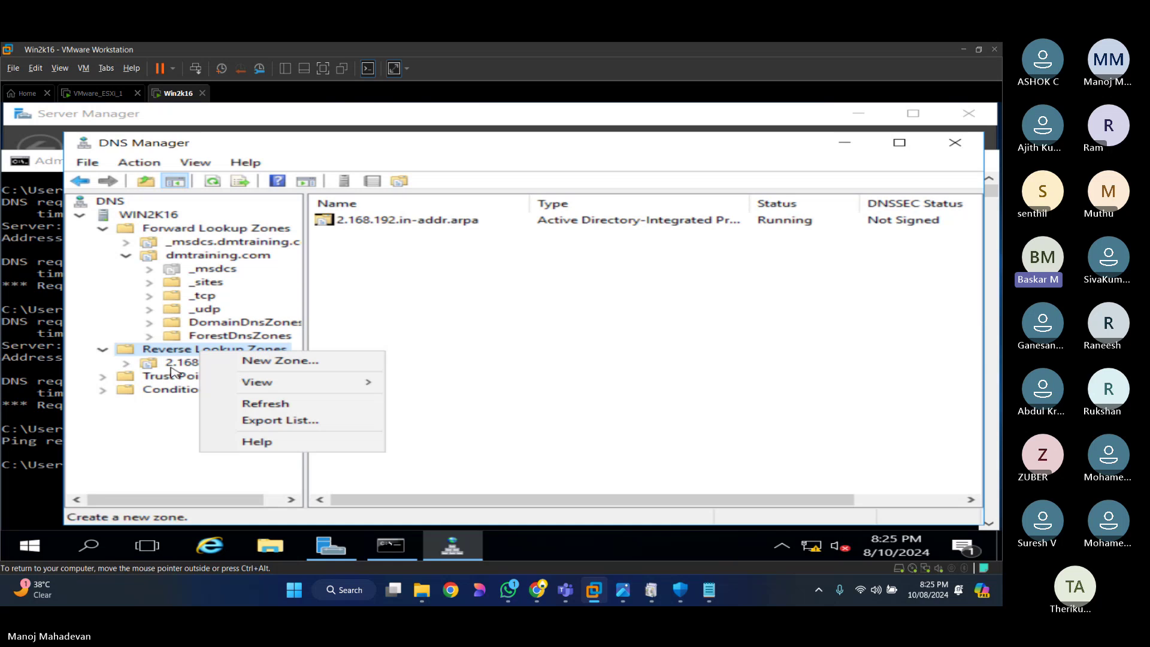
pyautogui.click(183, 363)
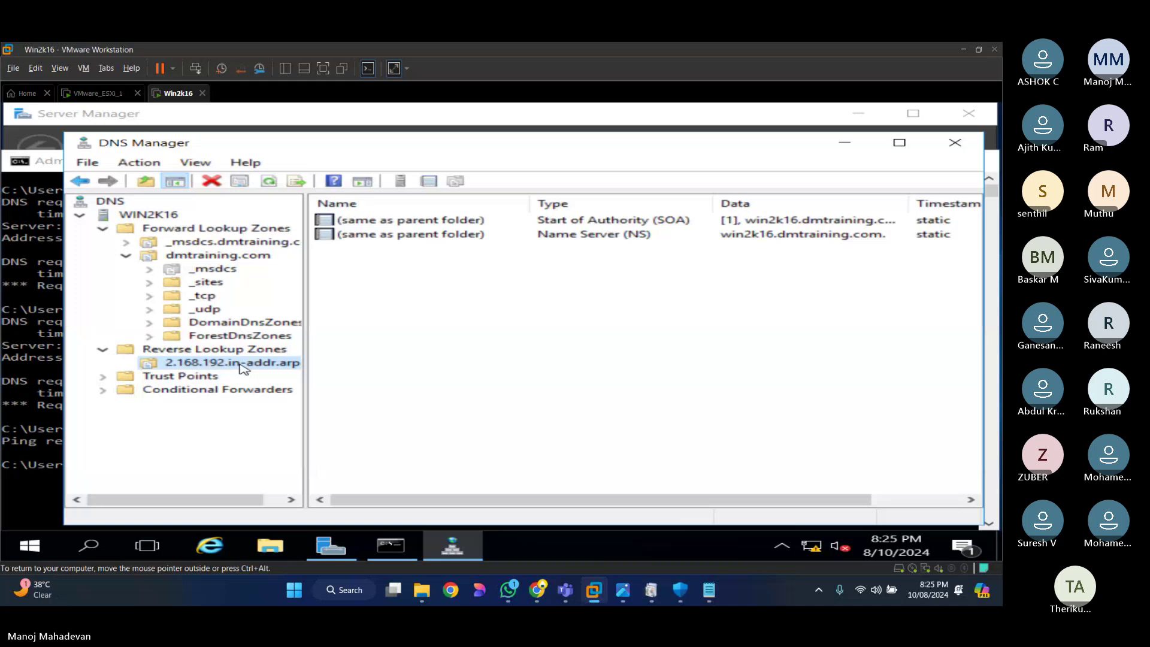
# Step: Create a new PTR record with host IP 192.168.2.109 and host name esxi1
pyautogui.rightClick(241, 368)
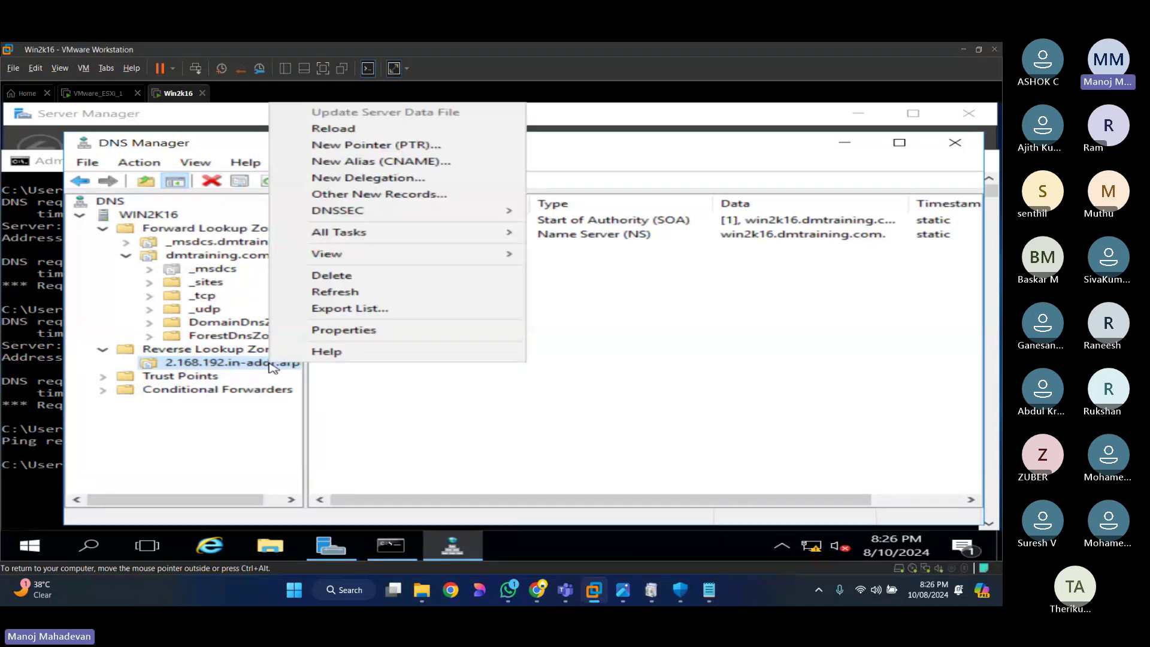
pyautogui.click(411, 439)
pyautogui.rightClick(413, 393)
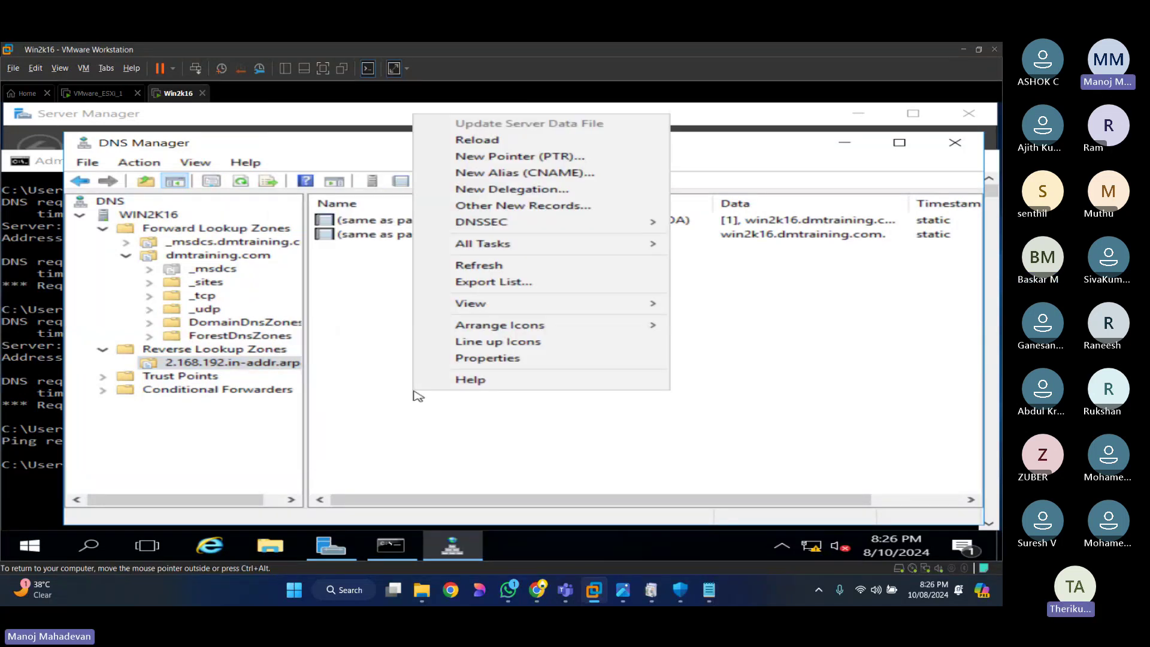
pyautogui.click(521, 156)
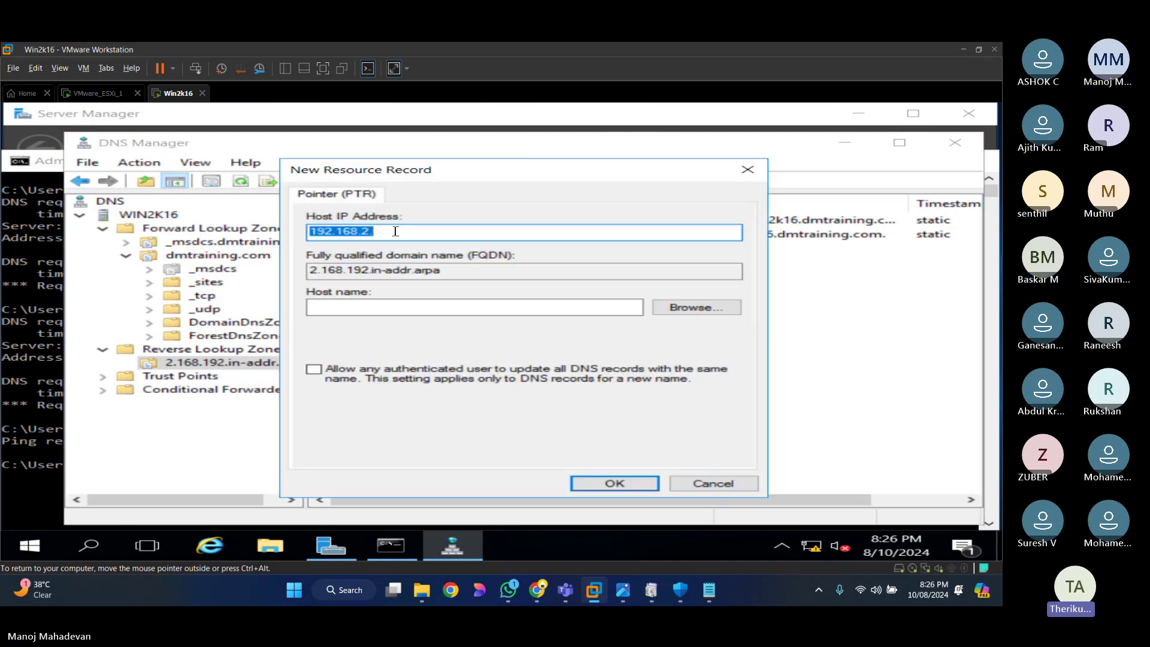
pyautogui.click(395, 231)
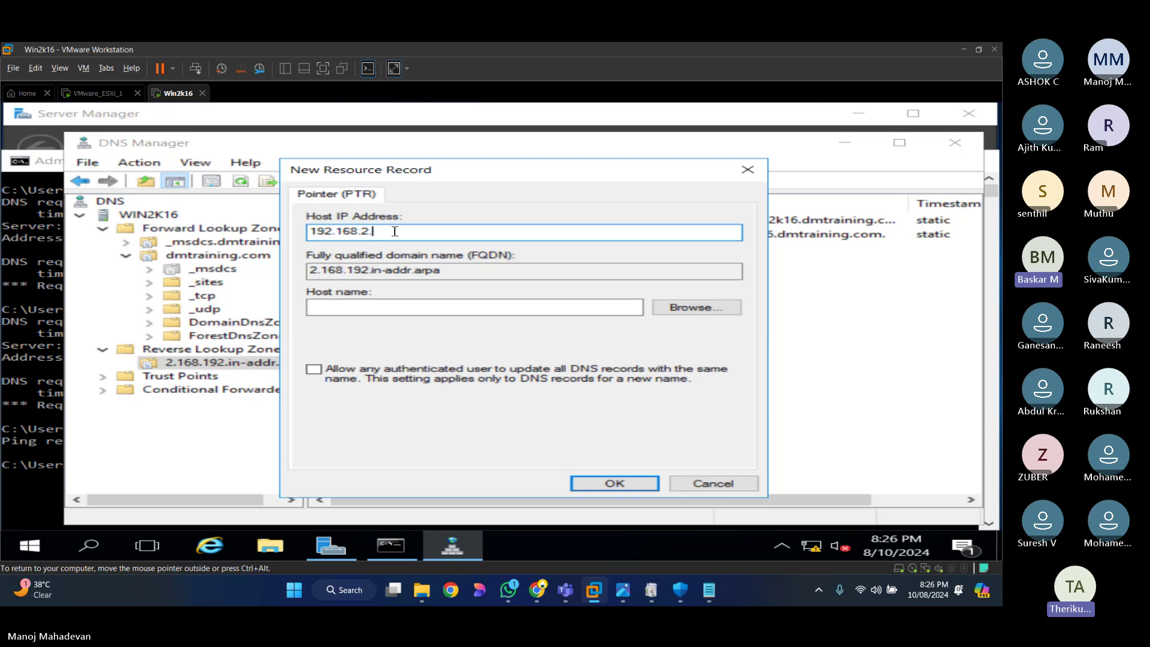
pyautogui.write('108')
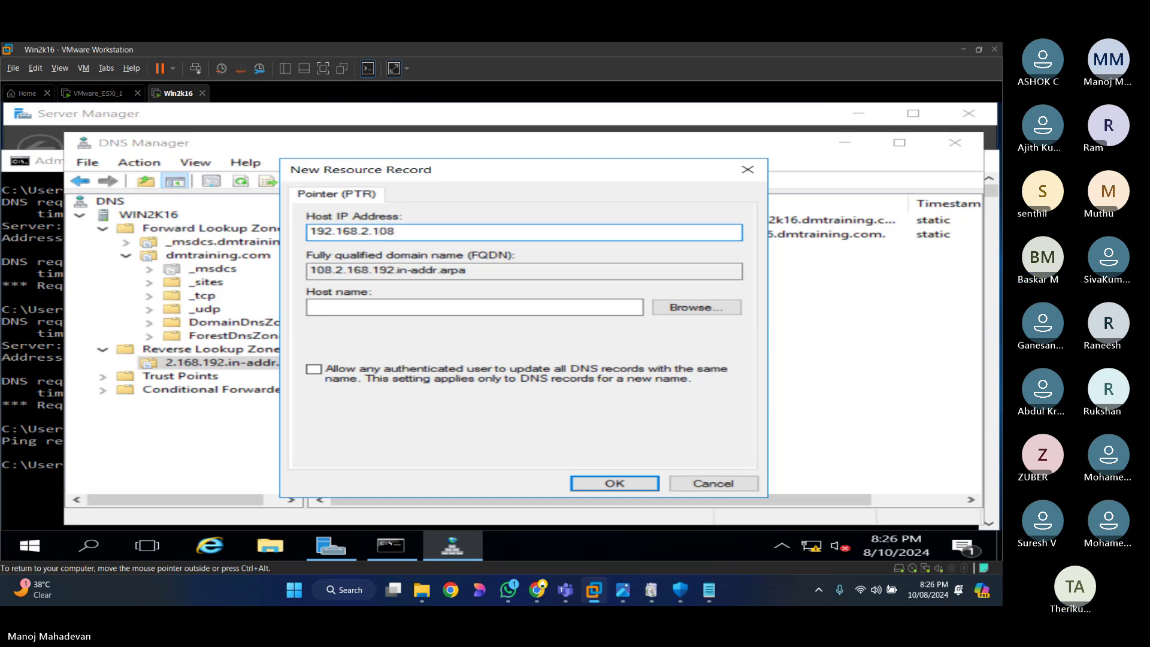
pyautogui.press('BackSpace')
pyautogui.write('9')
pyautogui.click(470, 308)
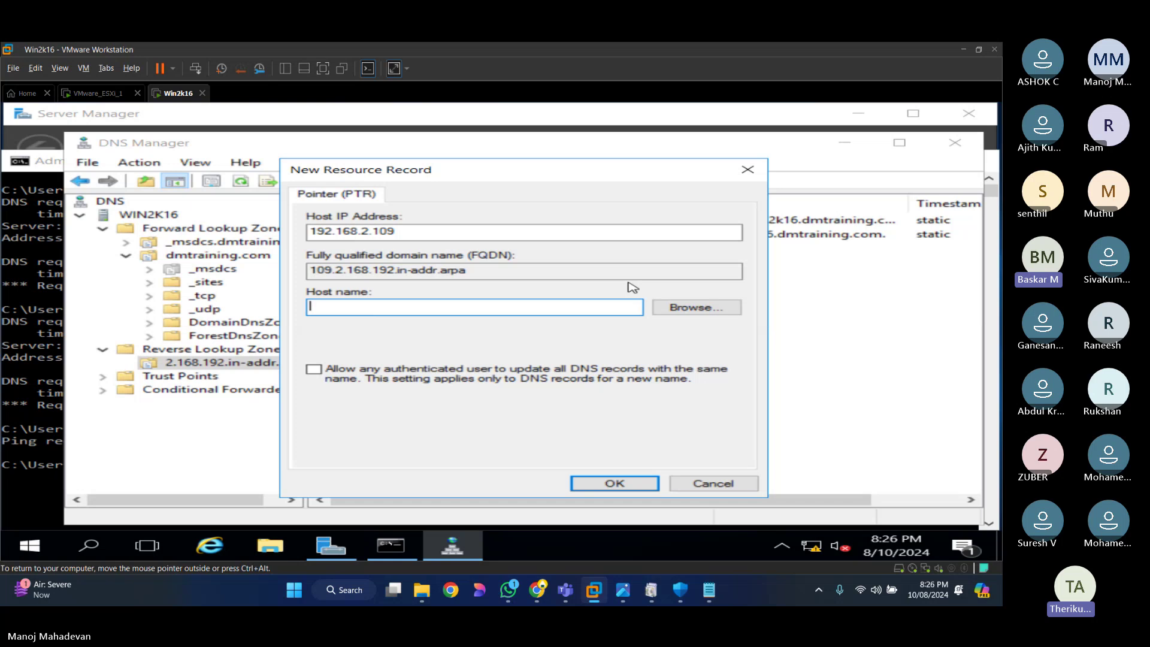
pyautogui.write('esxi1')
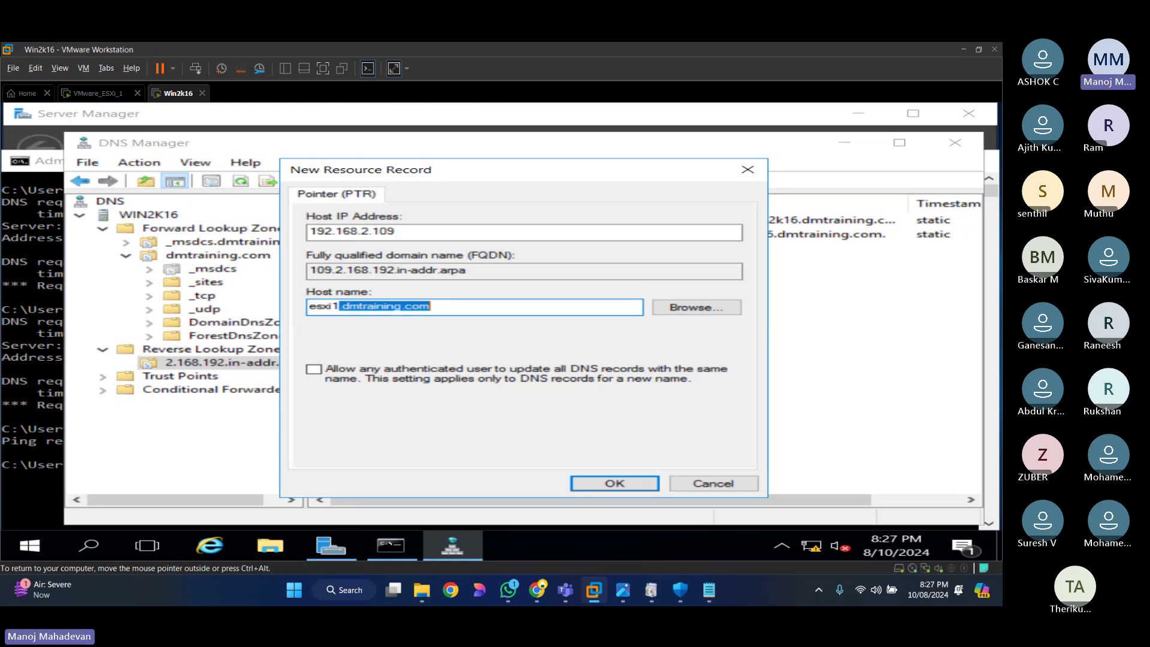
pyautogui.press('Delete')
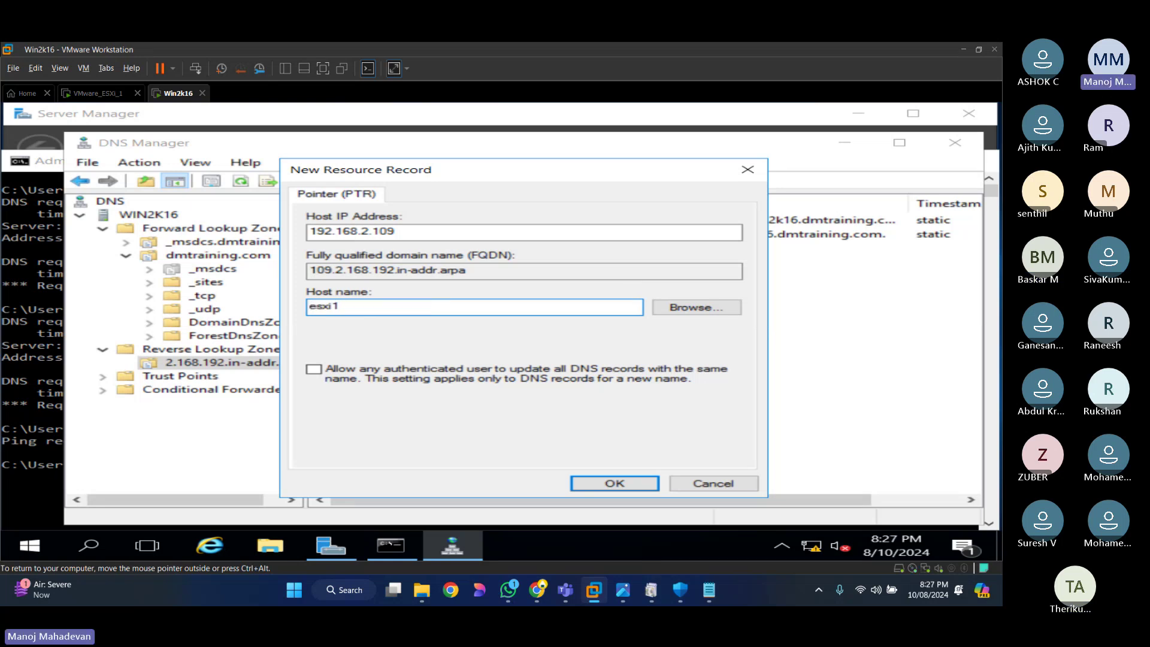
pyautogui.click(615, 484)
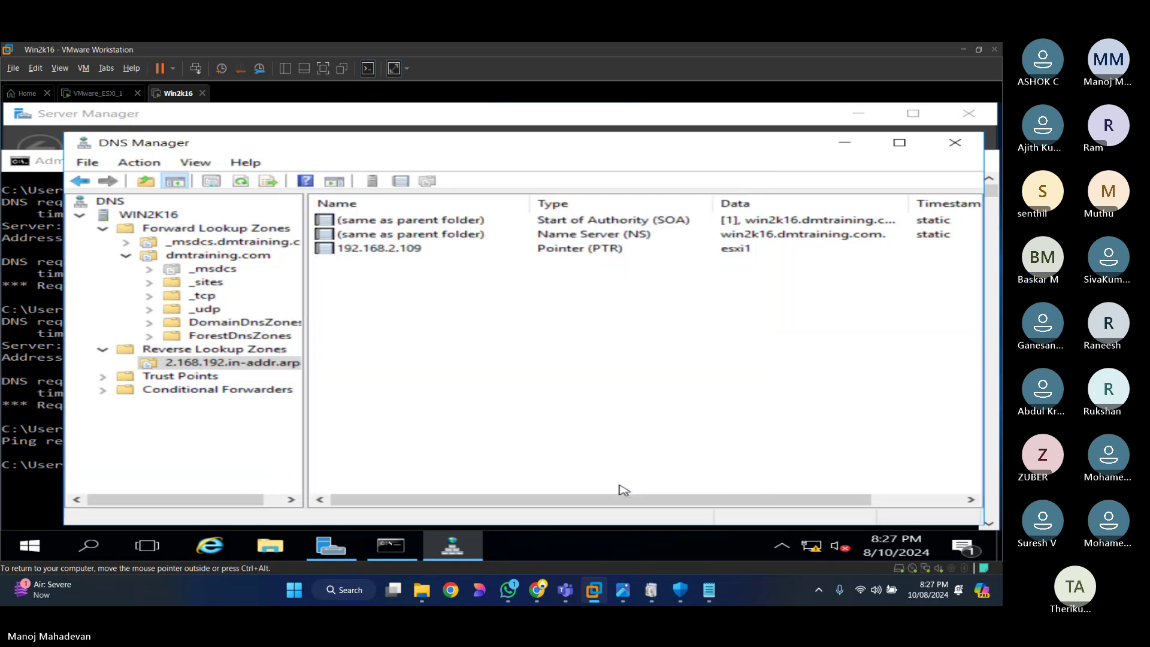
# Step: Reload the 2.168.192.in-addr.arpa zone and recall the exsi1.dmtraining.com ping in the command prompt
pyautogui.rightClick(394, 382)
pyautogui.click(450, 282)
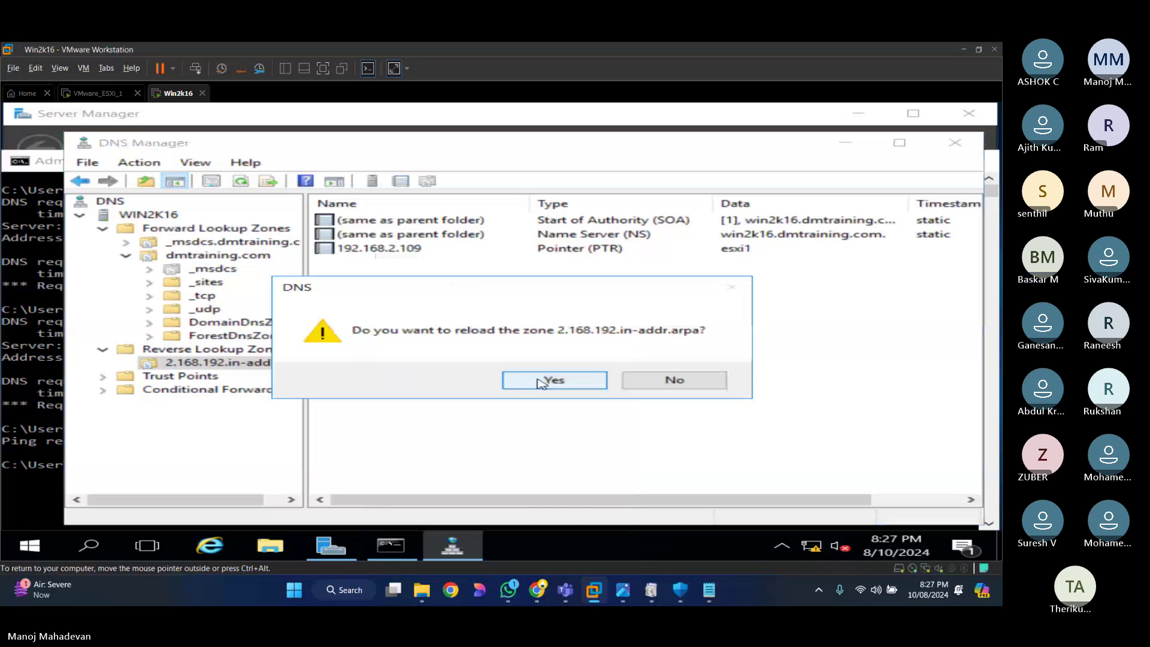
pyautogui.click(566, 381)
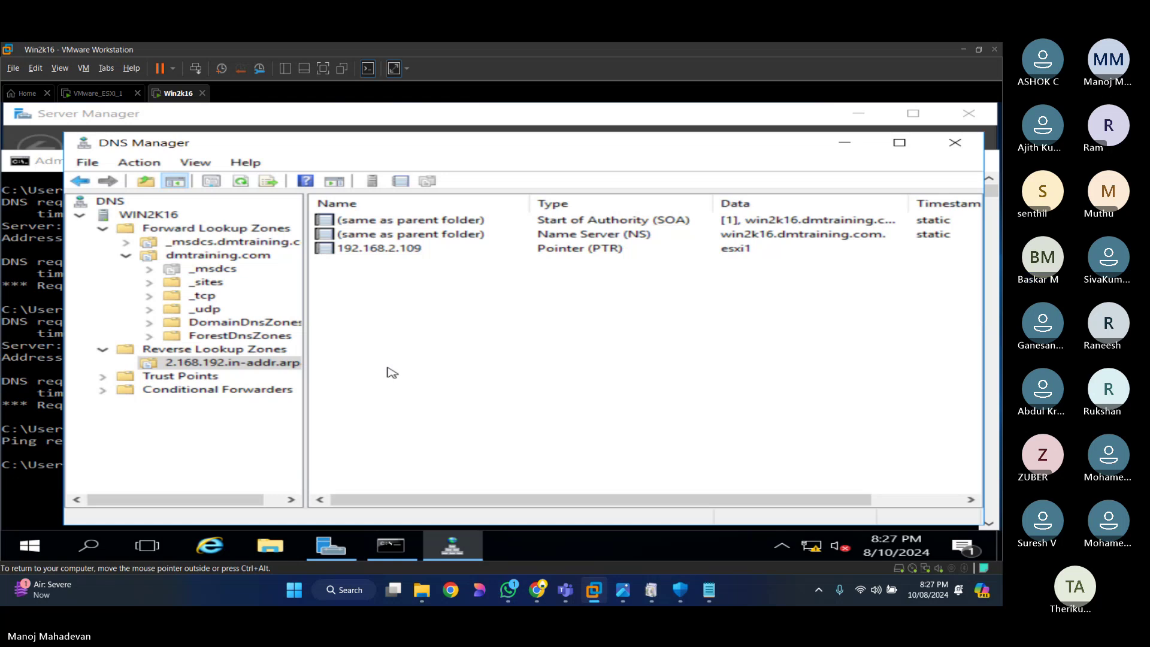
pyautogui.hotkey('alt', 'Tab')
pyautogui.press('Up')
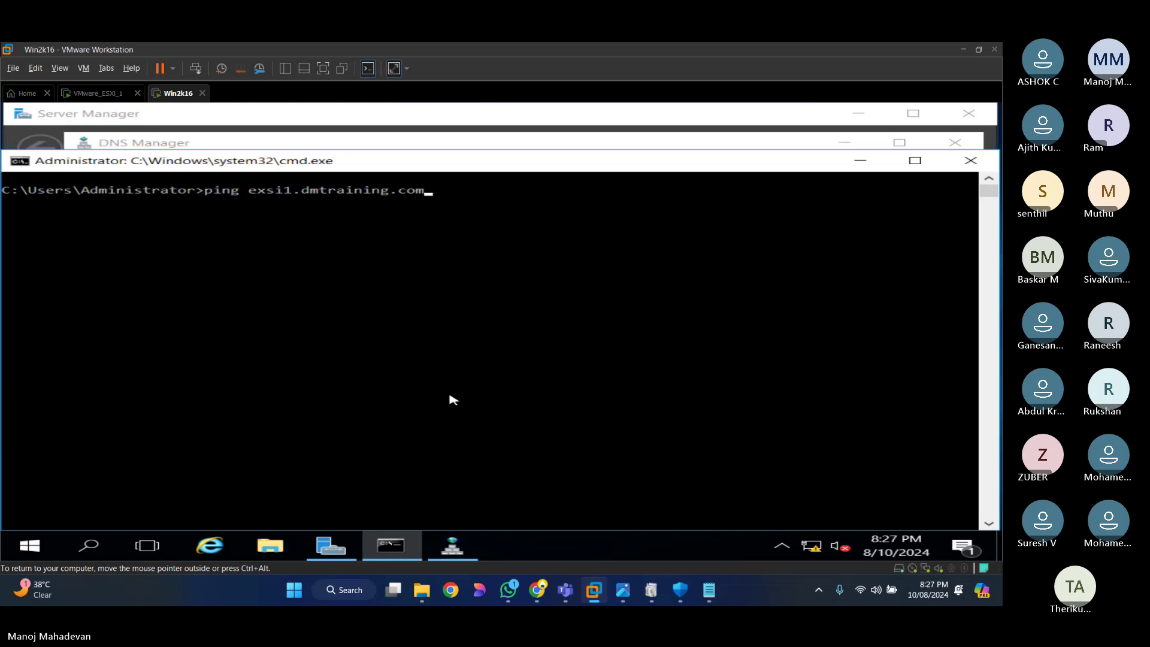
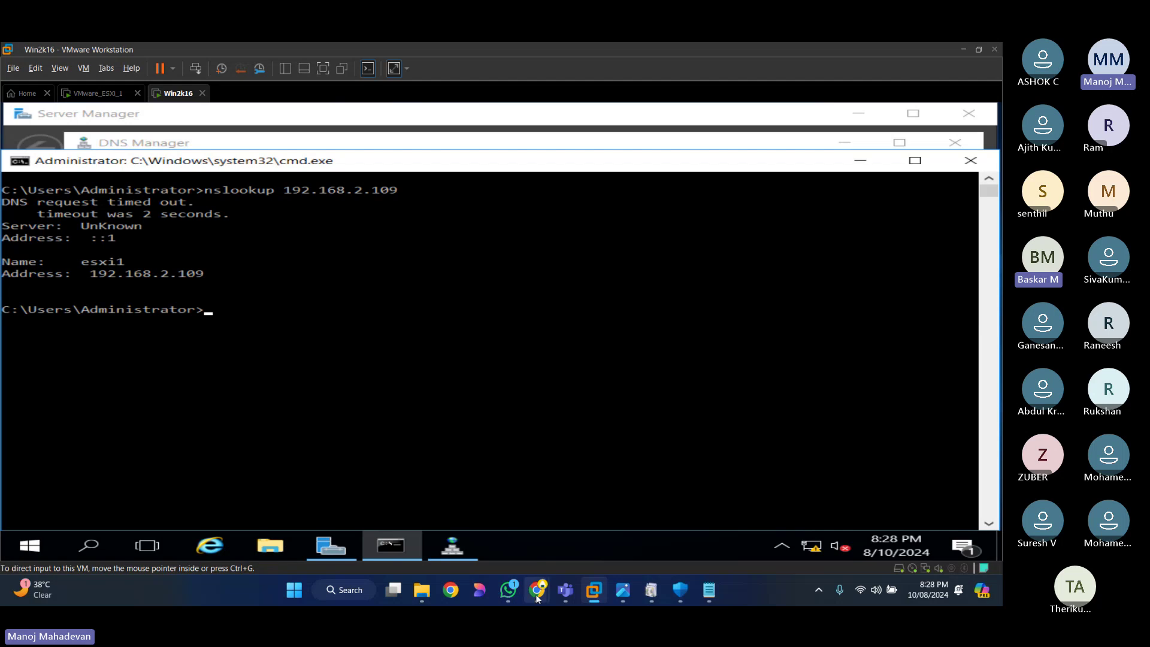
# Step: Bring the VEED 'Recording' Chrome window in front of the VM
pyautogui.moveTo(536, 594)
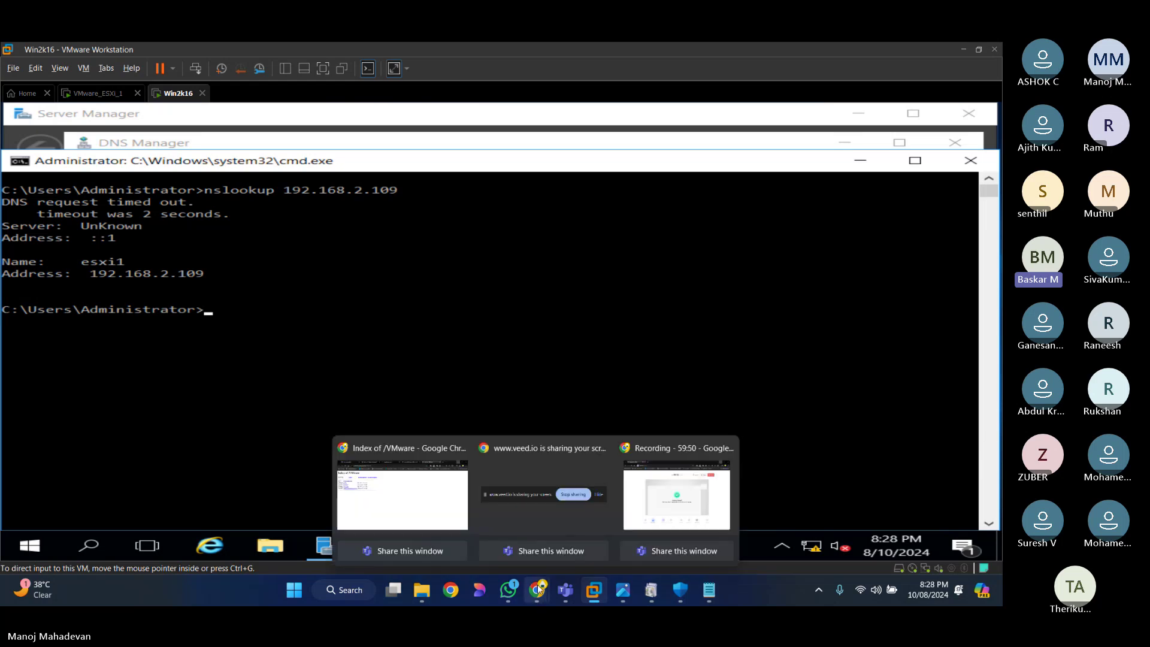
pyautogui.click(677, 494)
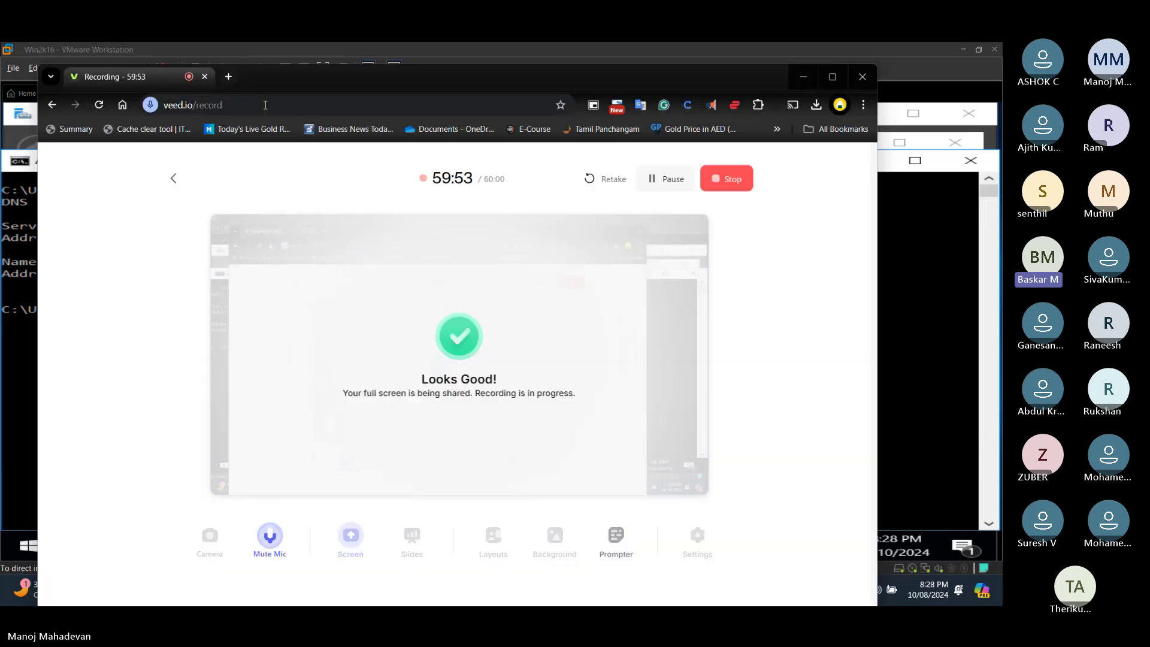
# Step: Load the veed site in a new Chrome tab
pyautogui.click(228, 76)
pyautogui.write('veed')
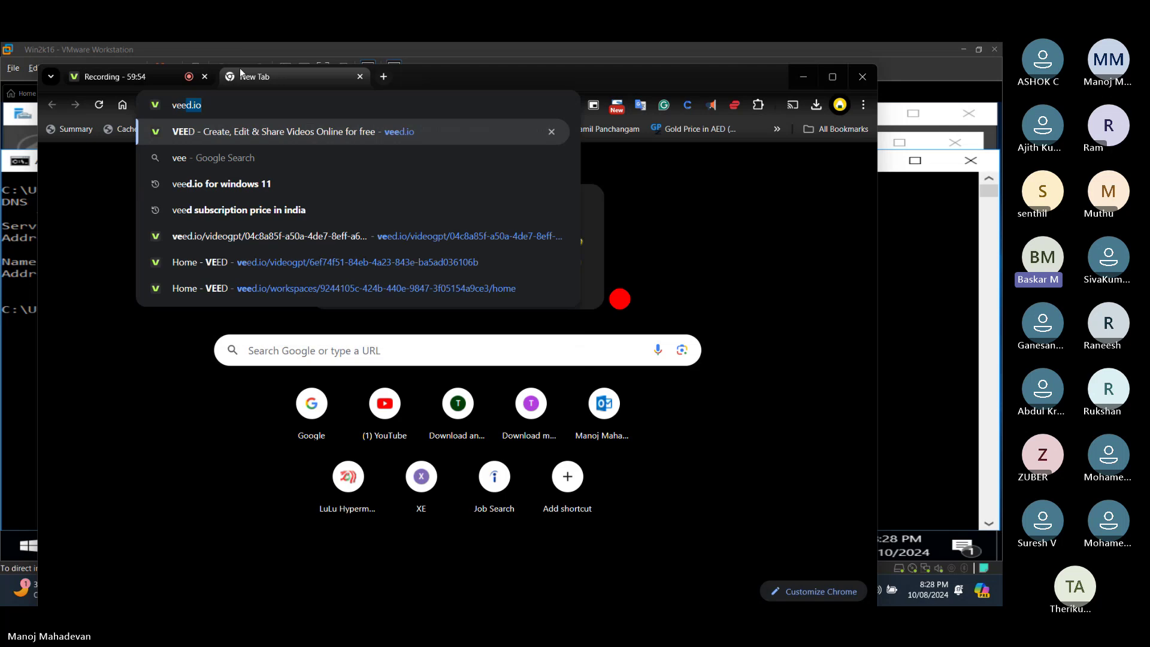
pyautogui.press('Return')
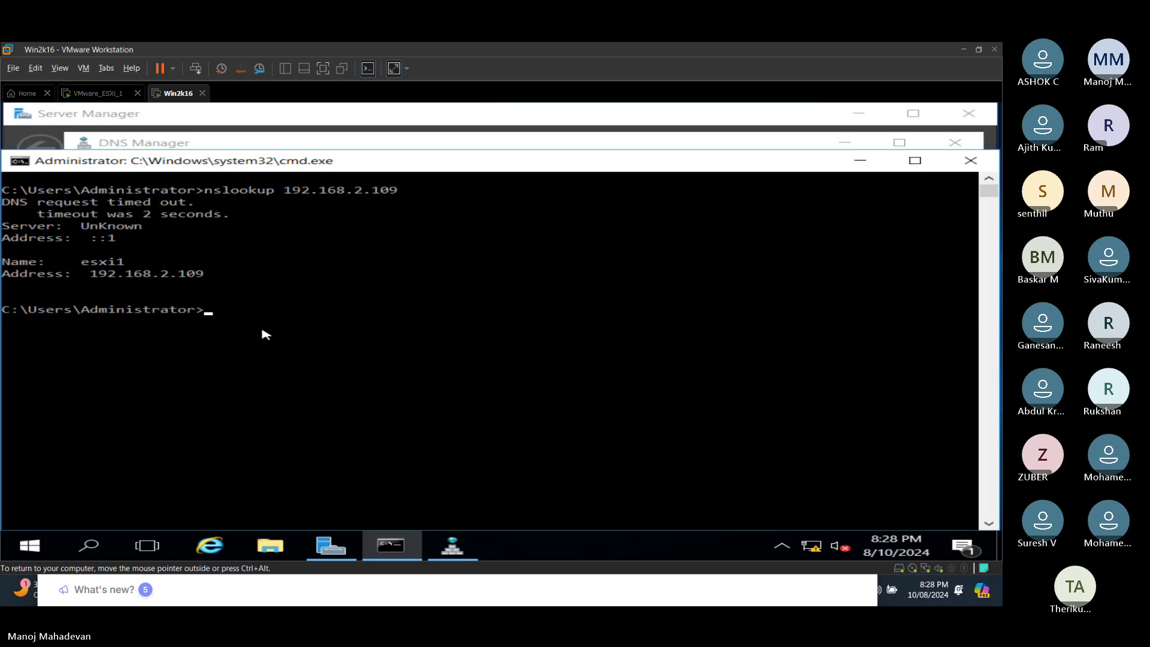
# Step: Ping esxi1.dmtraining.com from the VM's command prompt, getting replies from 192.168.2.109
pyautogui.write('ping')
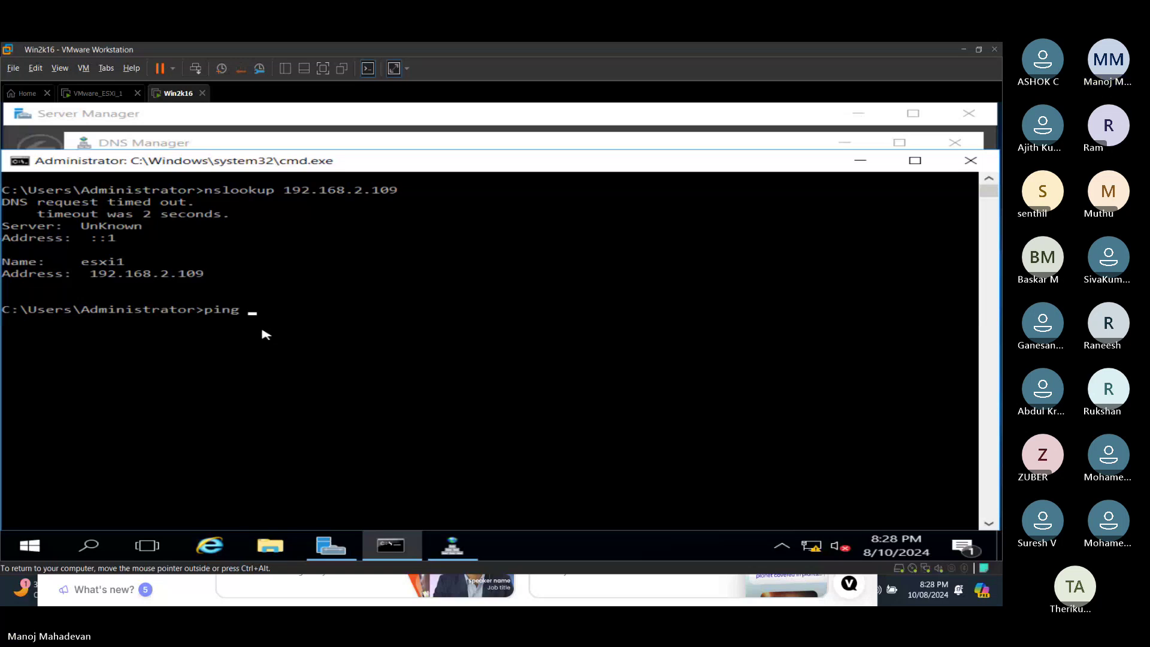
pyautogui.write('esxi1.dmtraining.com')
pyautogui.press('Return')
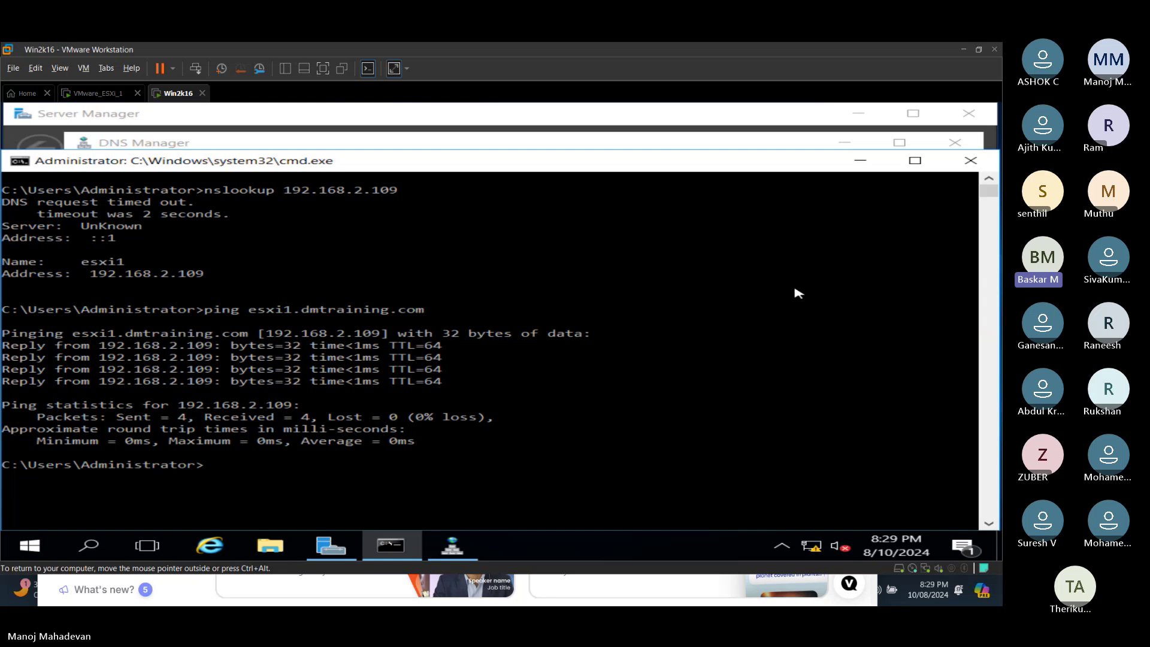
# Step: Bring the VEED record page in front of the VM window
pyautogui.moveTo(537, 590)
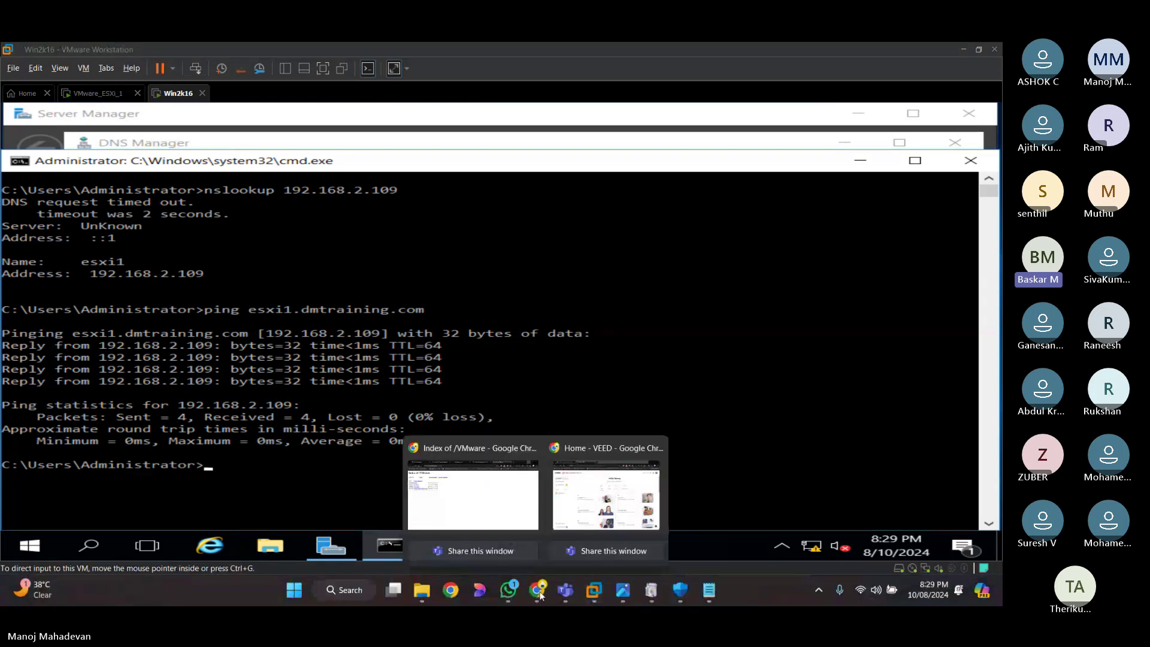
pyautogui.click(594, 517)
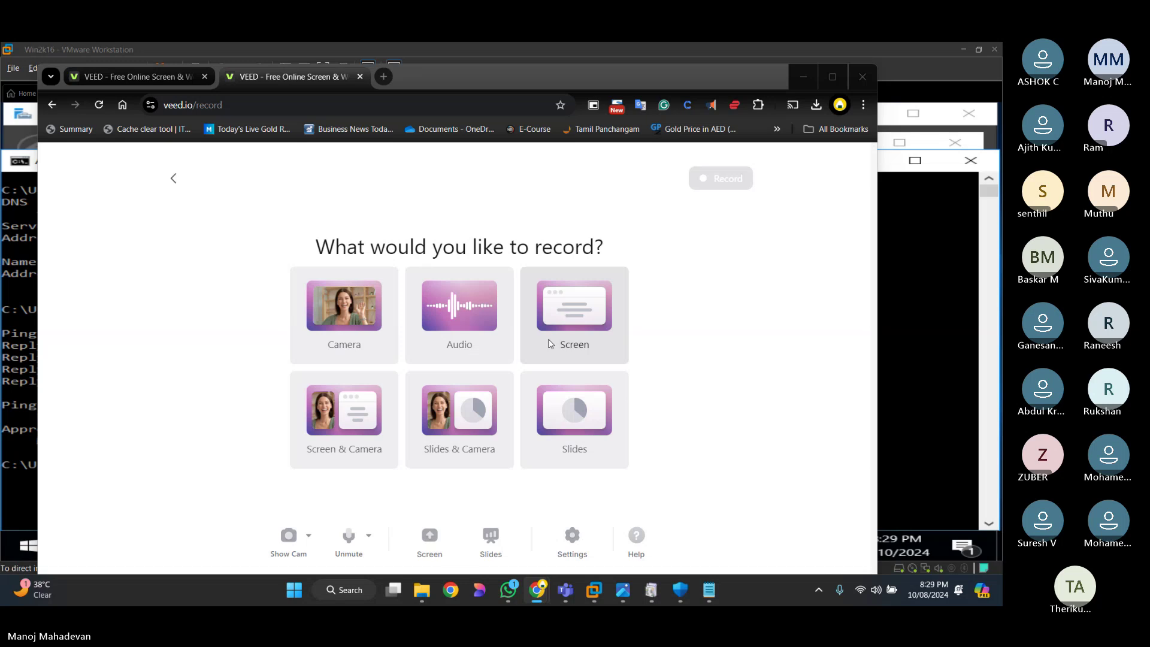
pyautogui.hotkey('alt', 'Tab')
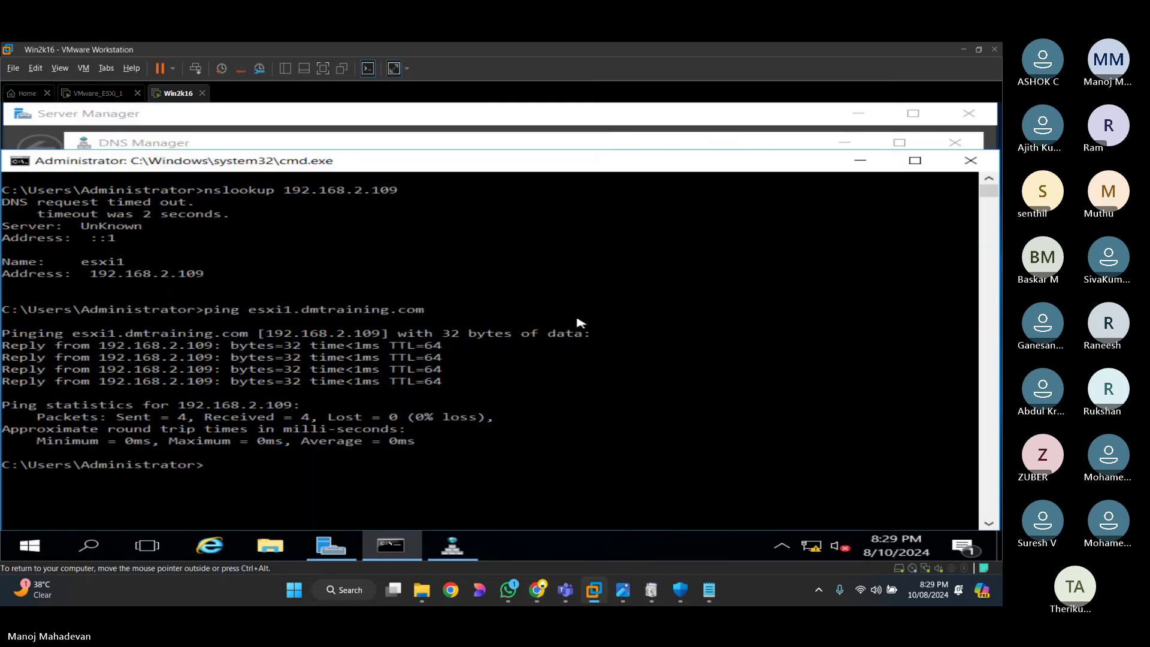
pyautogui.moveTo(537, 590)
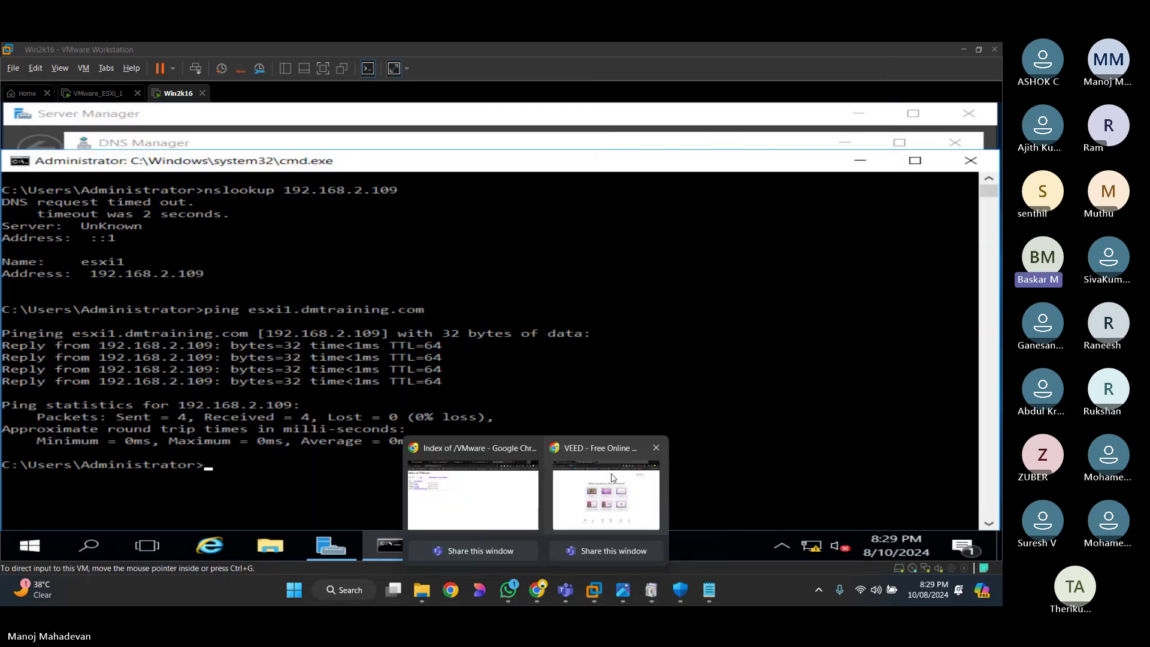
pyautogui.click(614, 478)
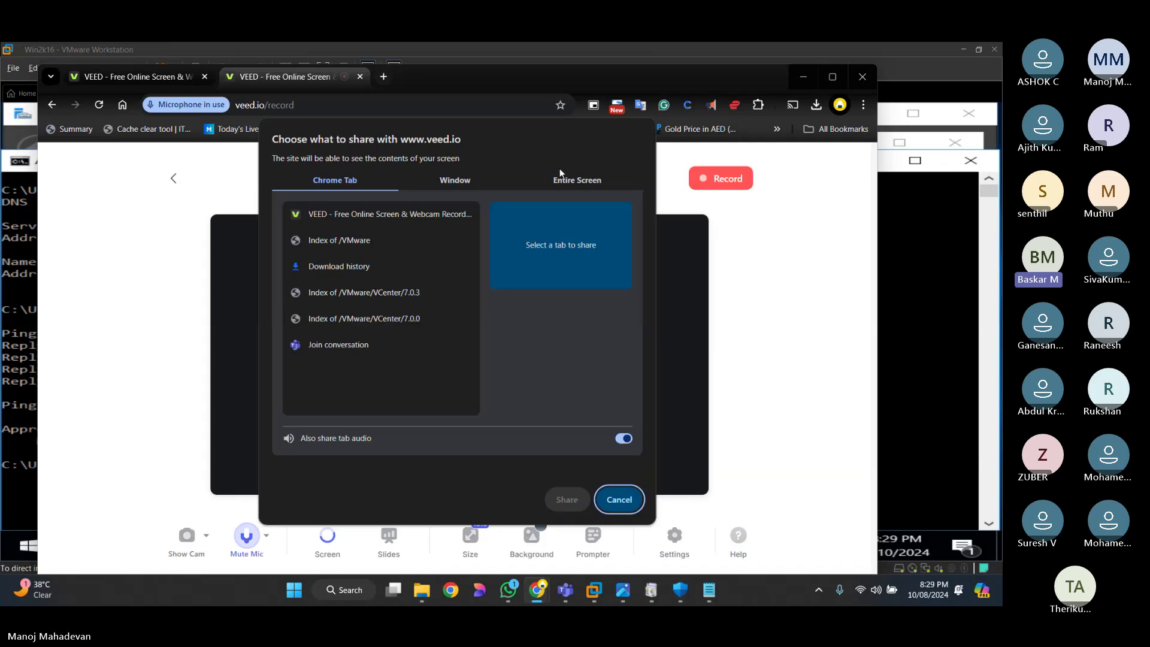
# Step: Share the entire screen, start the VEED recording, and minimize Chrome
pyautogui.click(560, 173)
pyautogui.click(566, 499)
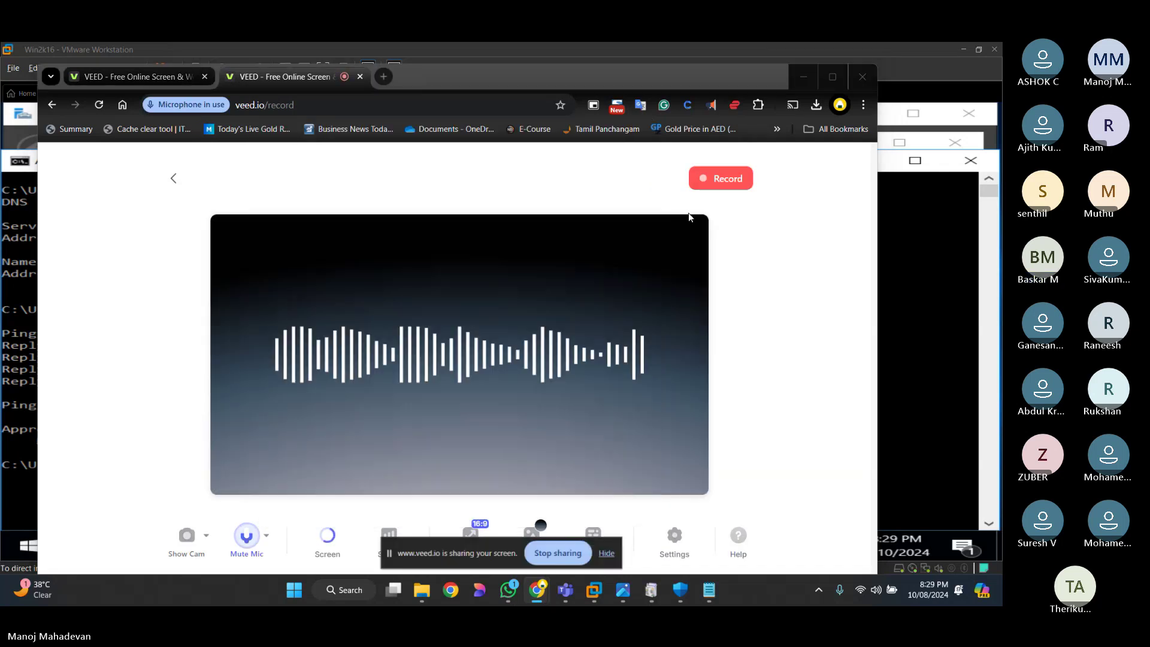
pyautogui.click(722, 180)
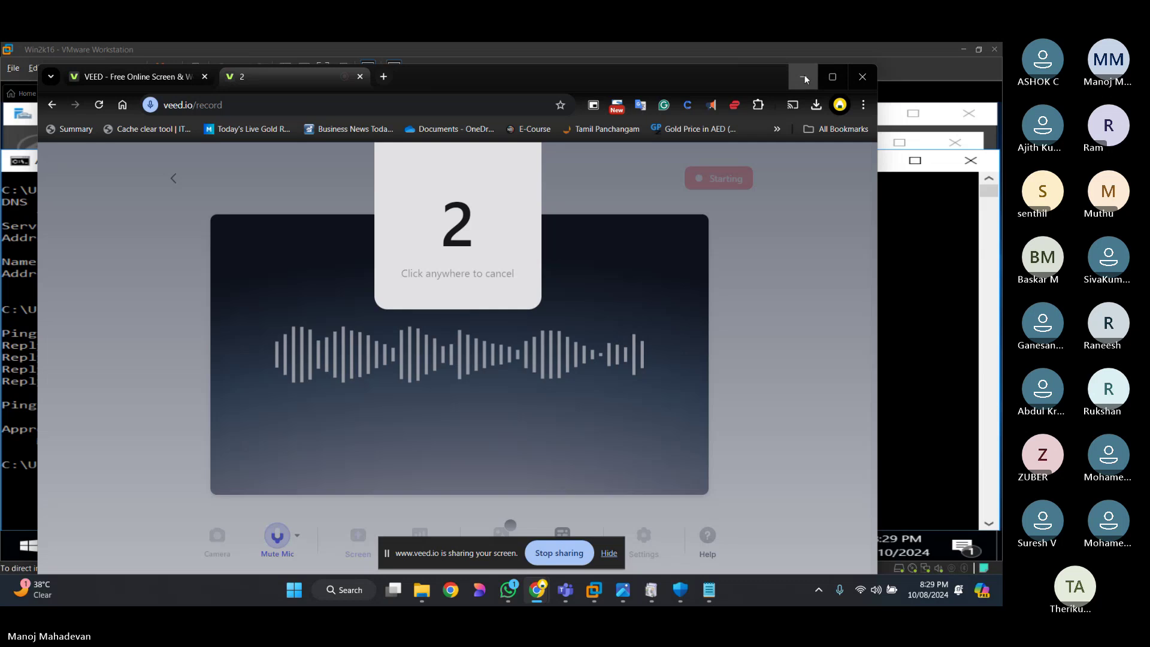
pyautogui.click(804, 76)
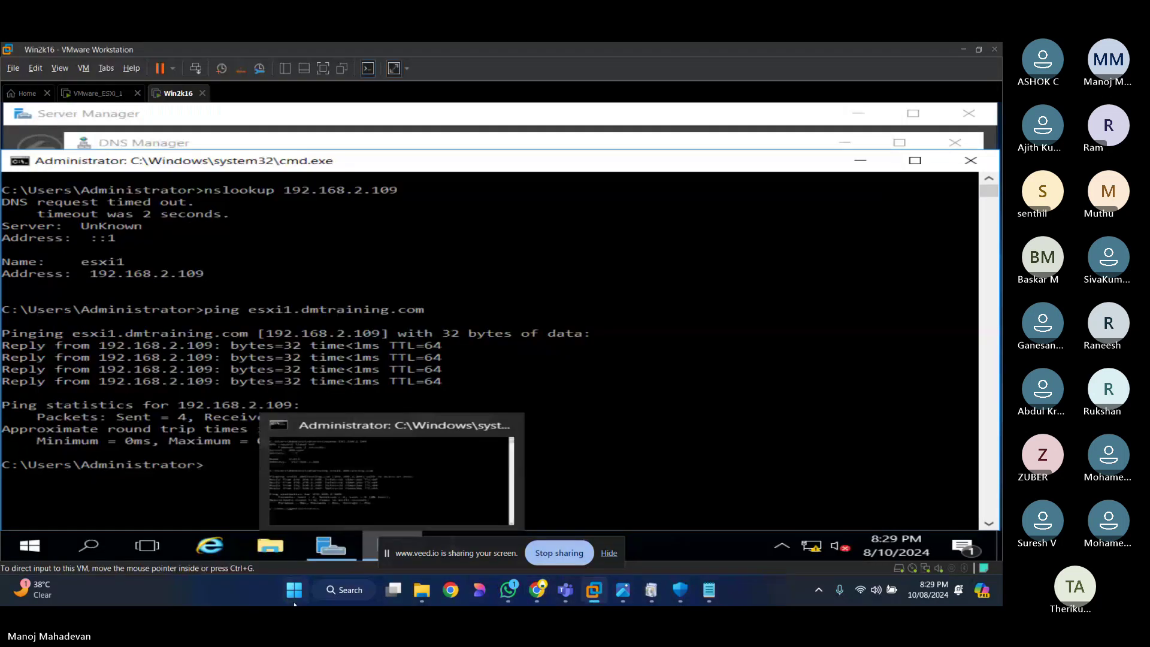
# Step: Launch Command Prompt on the host and begin typing 'ping 192.168.1'
pyautogui.click(294, 593)
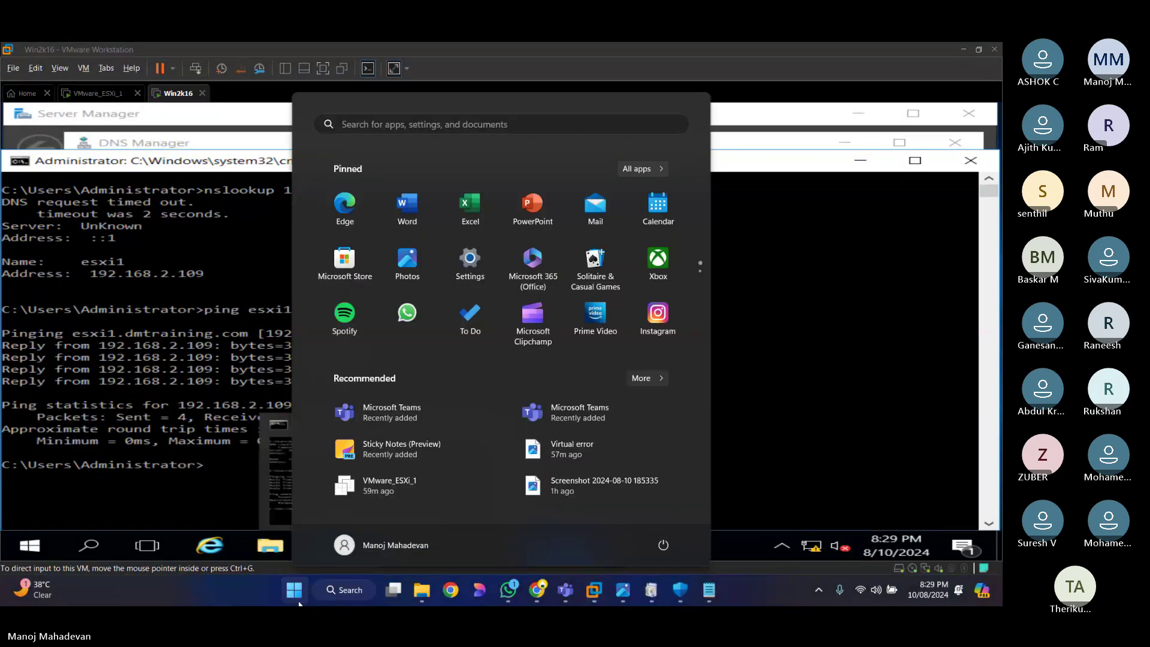
pyautogui.write('cmd')
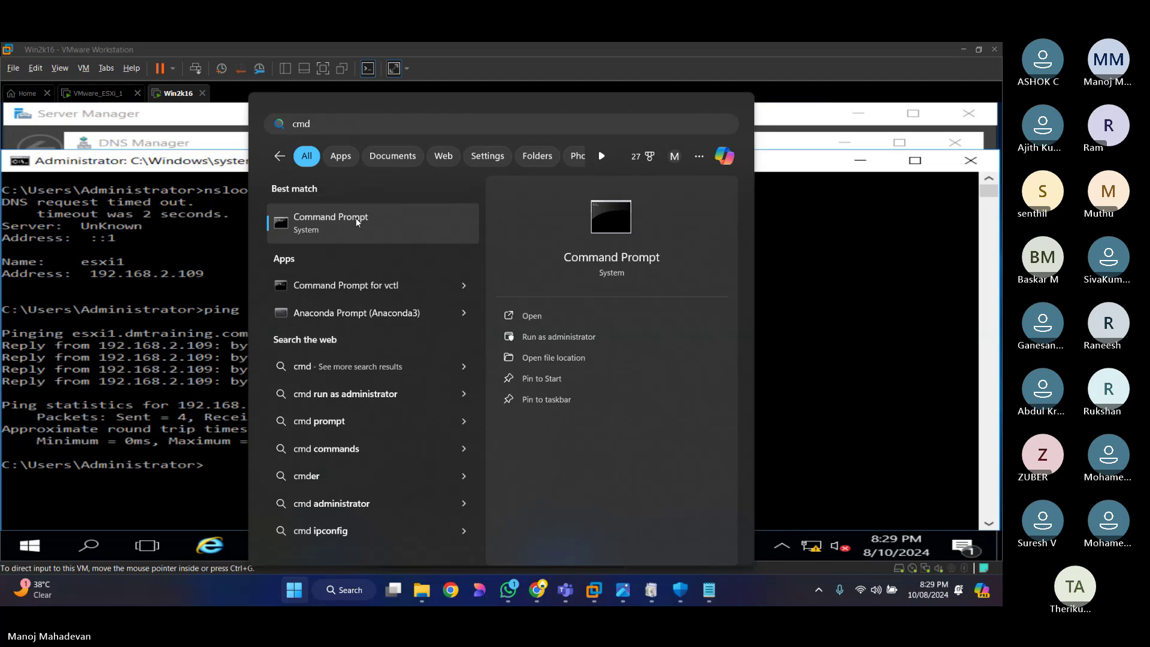
pyautogui.click(357, 222)
pyautogui.write('ping 1')
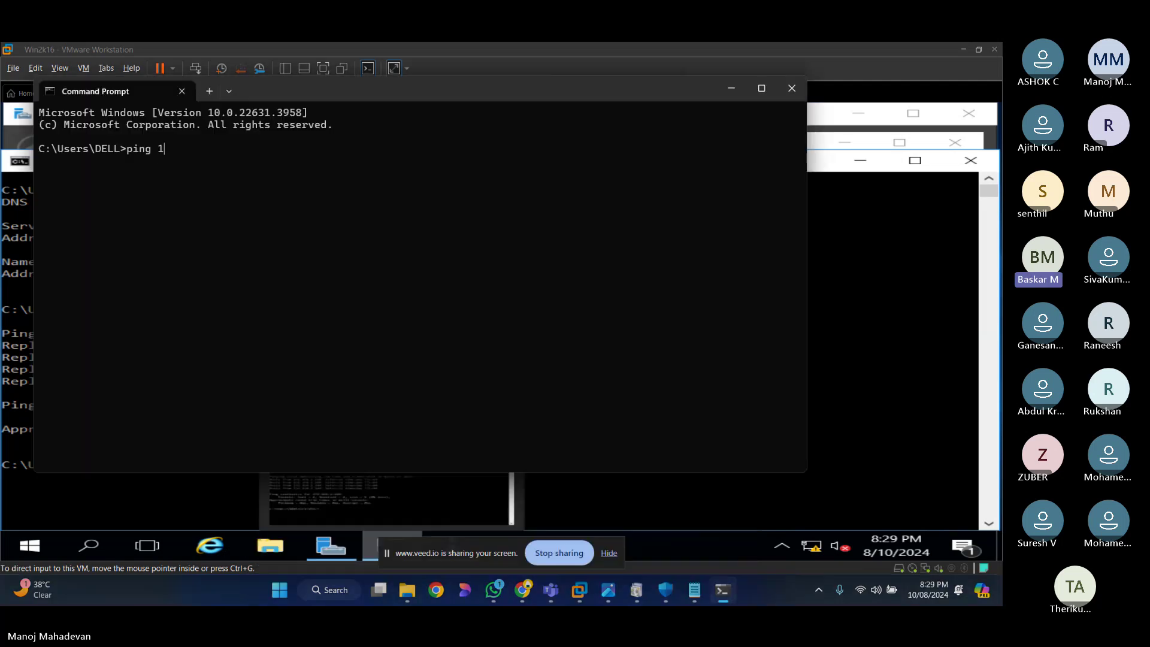
pyautogui.write('92.168.1')
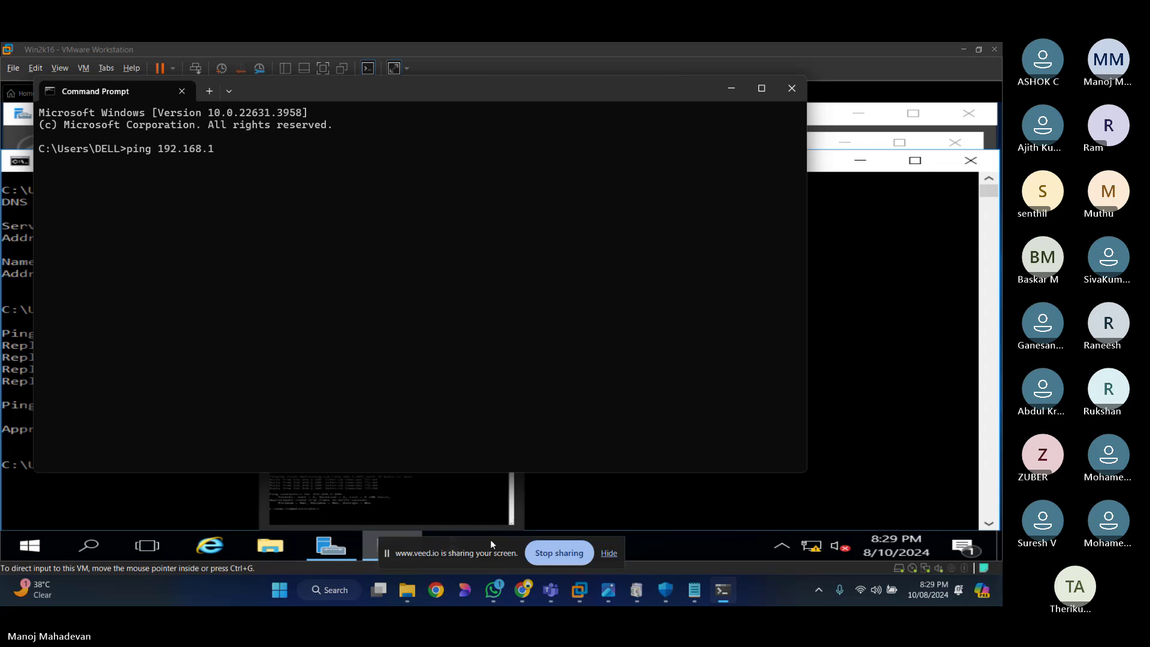
# Step: Switch to Chrome on the host and open a new blank tab
pyautogui.moveTo(523, 590)
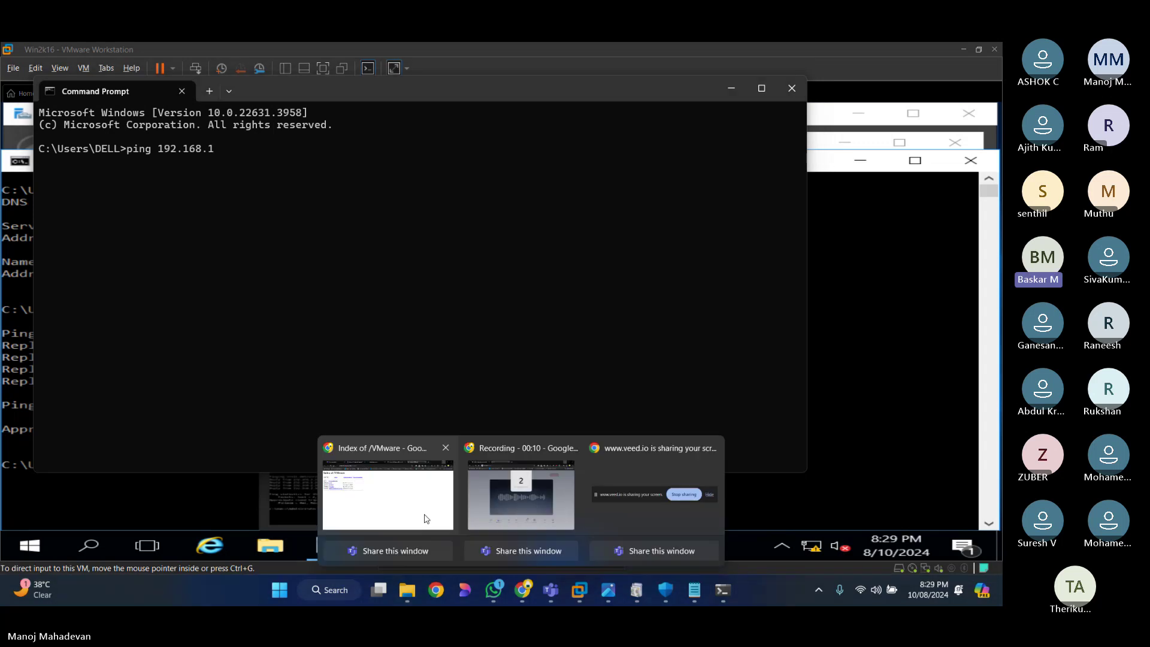
pyautogui.click(426, 519)
pyautogui.click(817, 53)
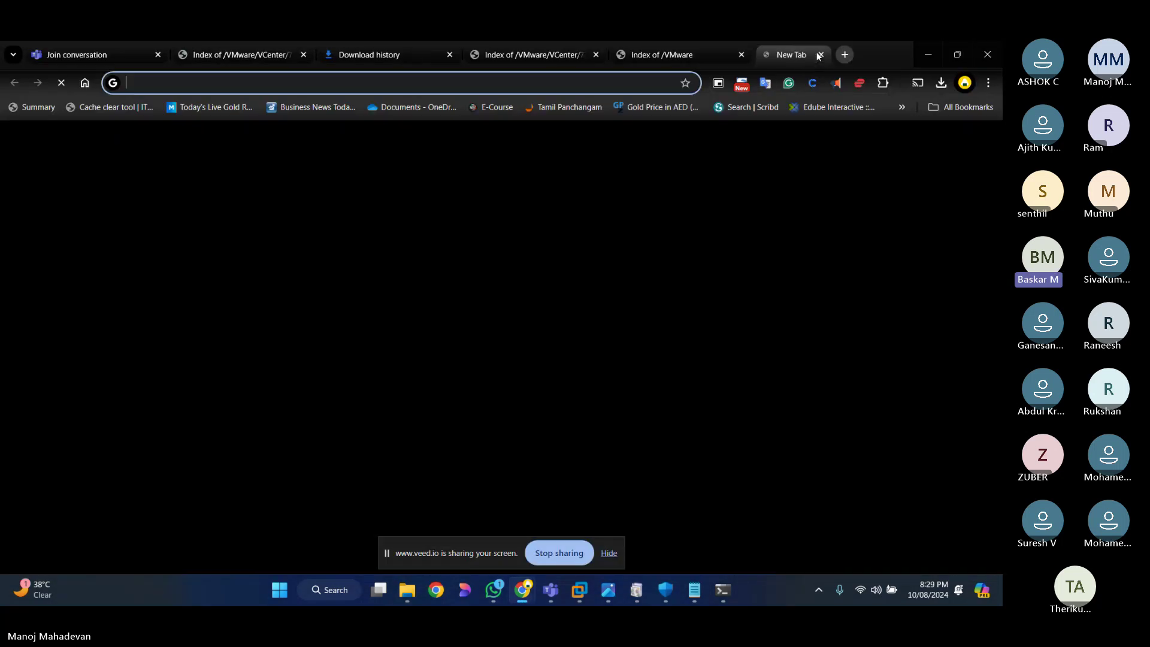
# Step: Open 192.168.2.109 and bypass the certificate warning to reach the ESXi login page
pyautogui.write('1')
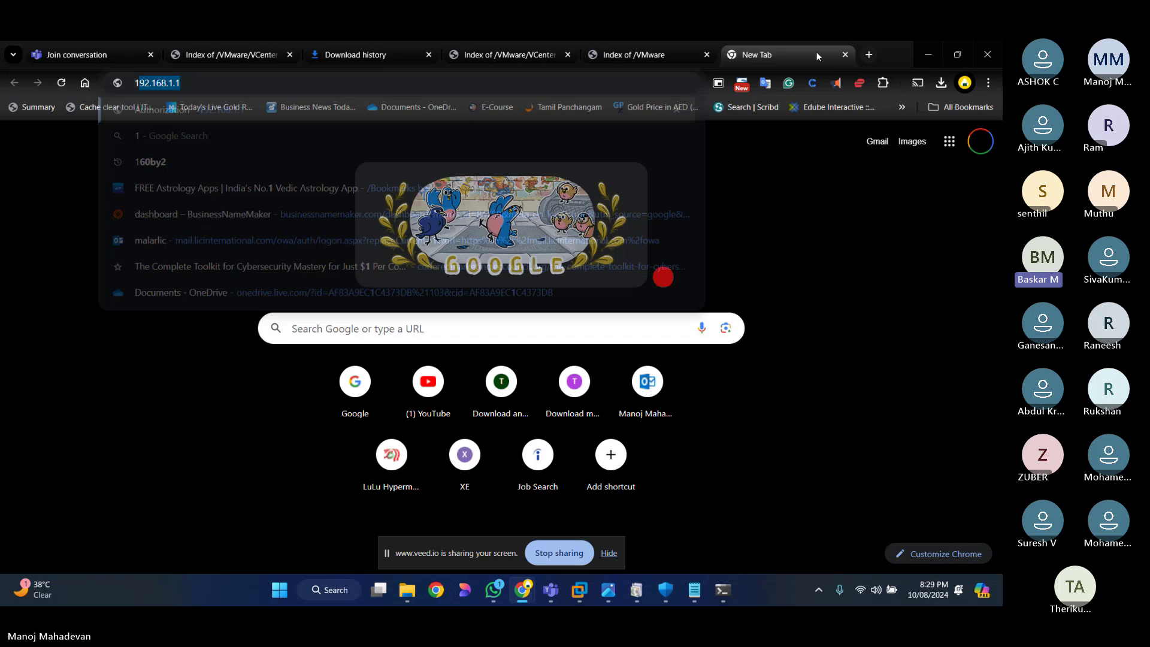
pyautogui.write('92.168.2.109')
pyautogui.press('Return')
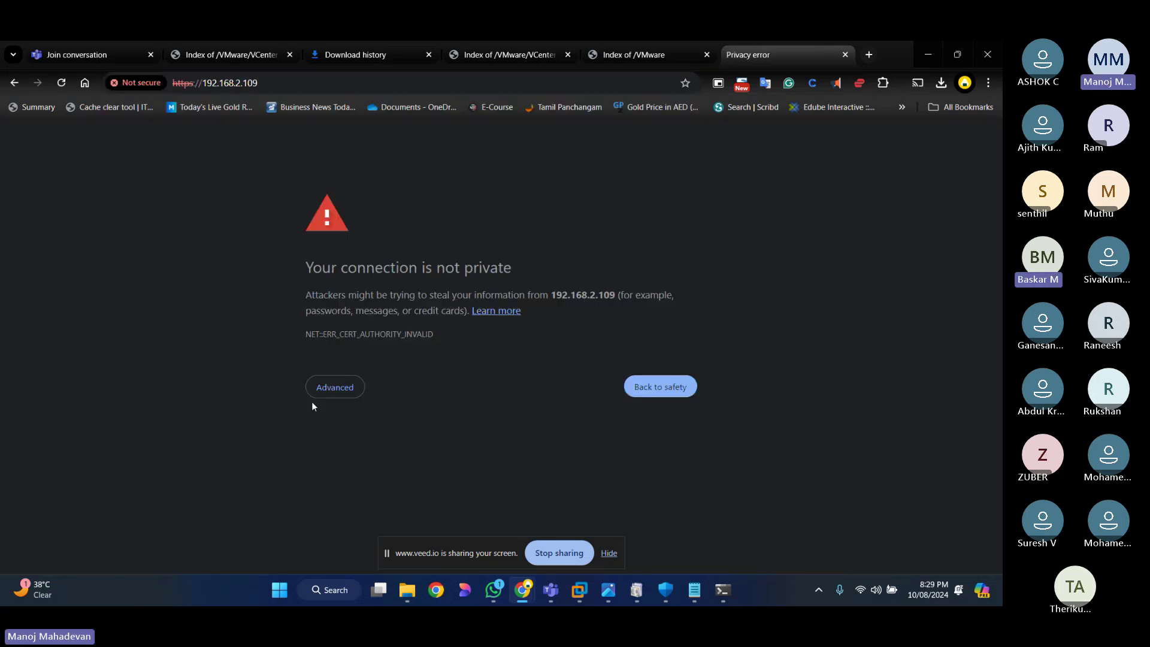
pyautogui.click(328, 388)
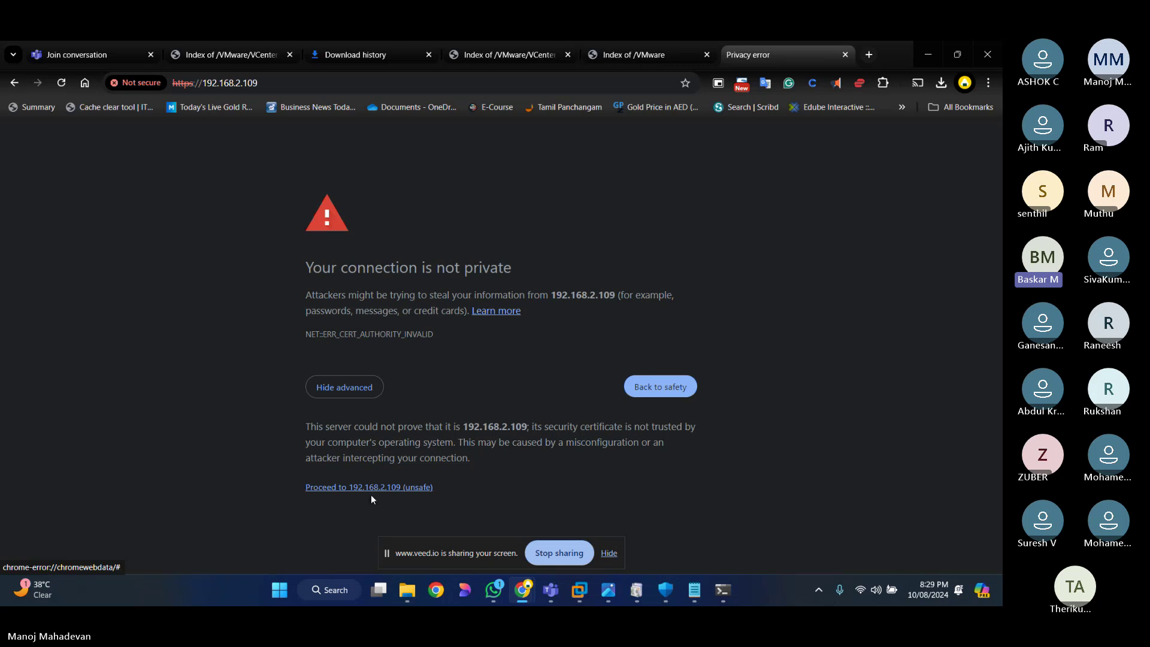
pyautogui.click(609, 553)
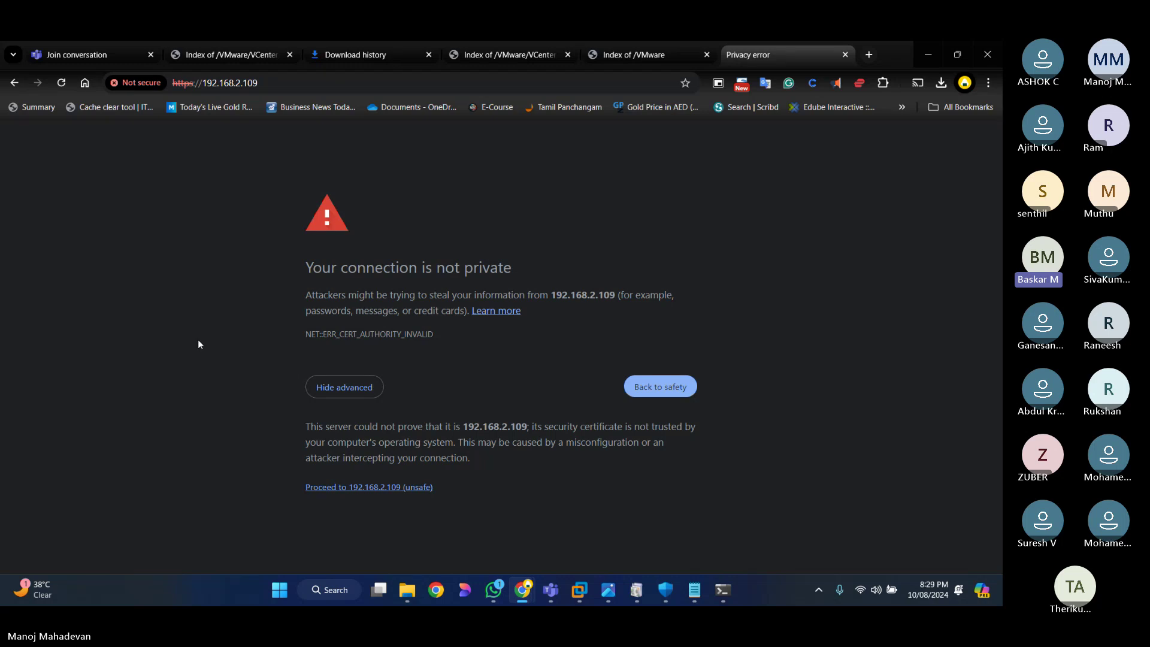
pyautogui.click(420, 488)
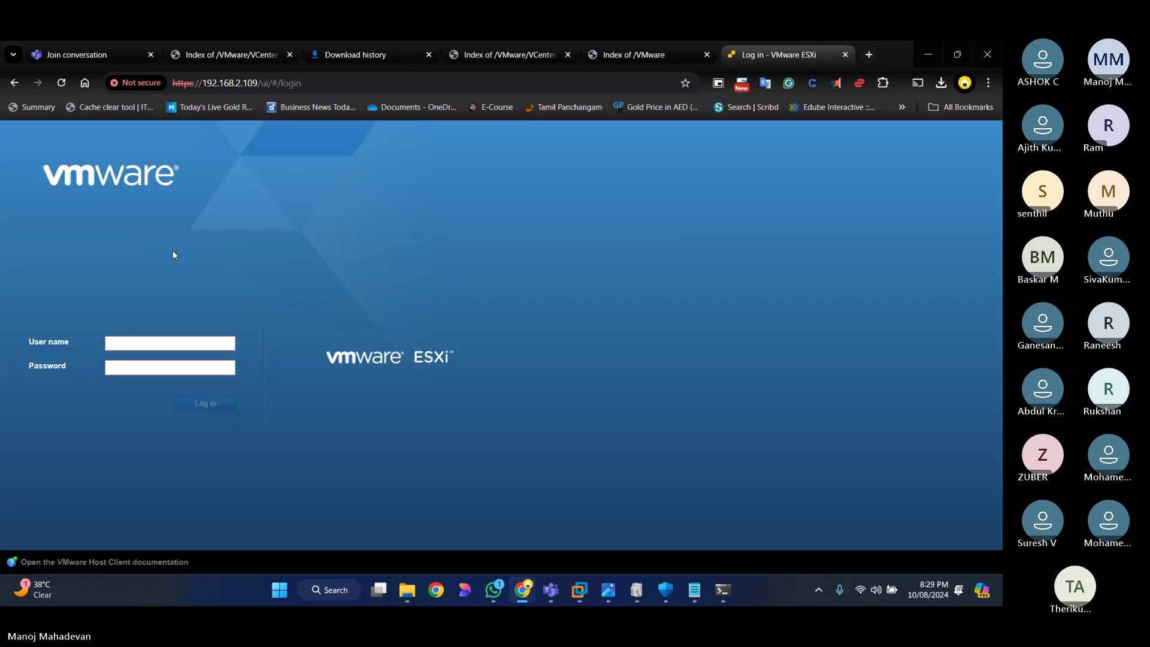
pyautogui.click(137, 345)
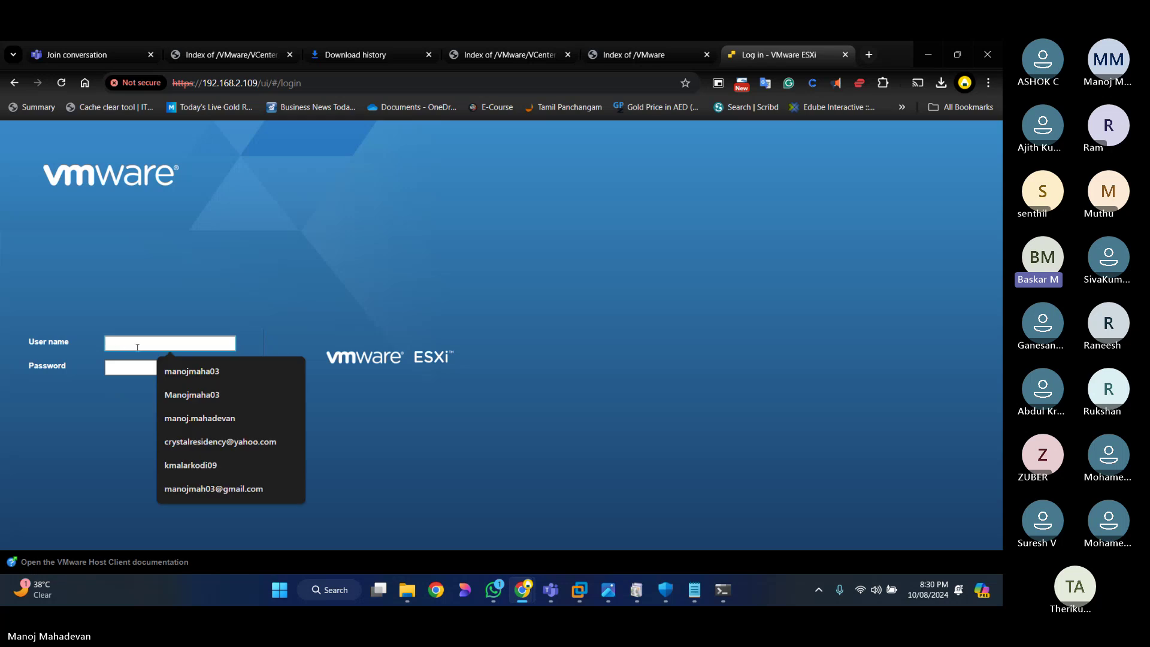
pyautogui.click(869, 54)
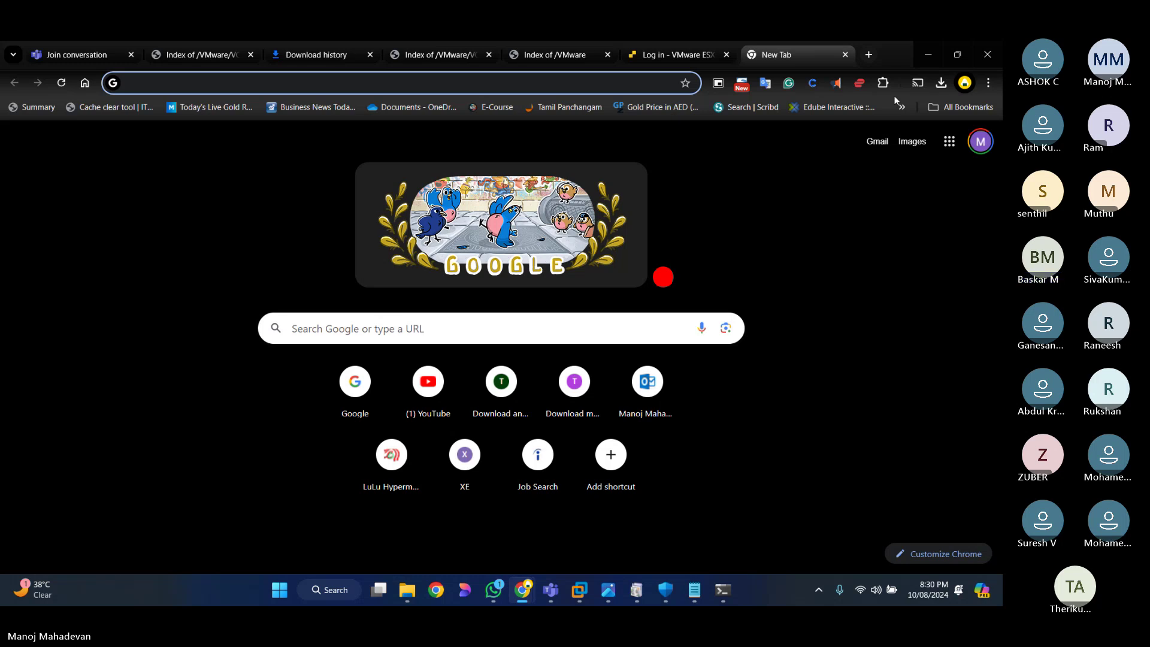
pyautogui.write('esxi1.dmtrain')
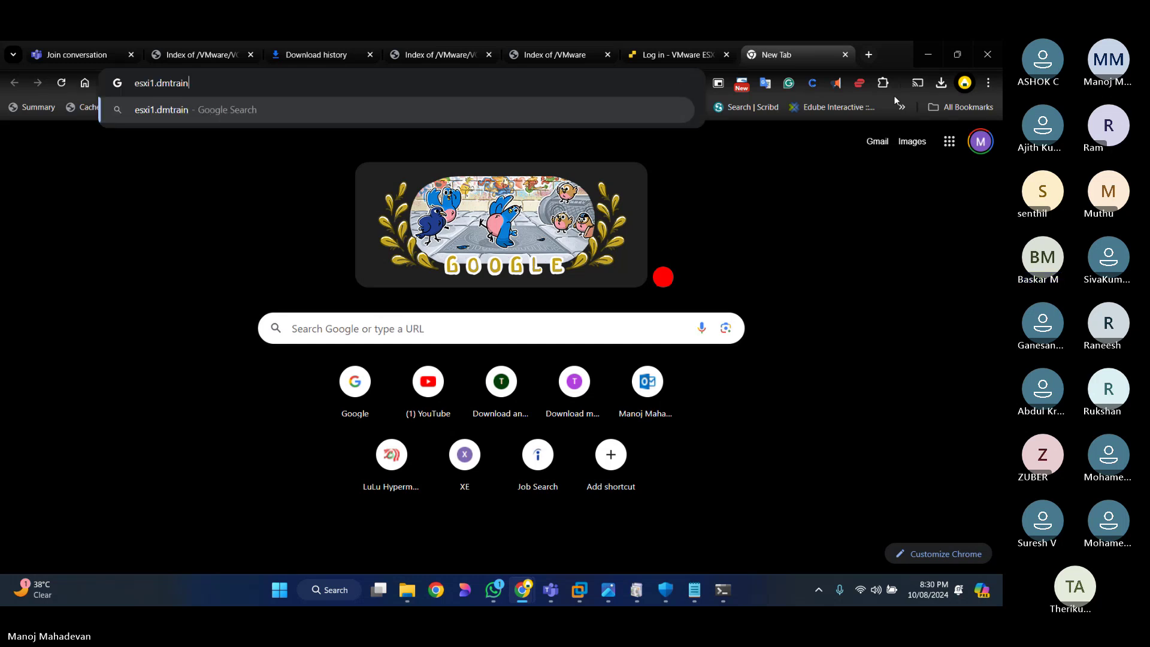
pyautogui.write('ing.com')
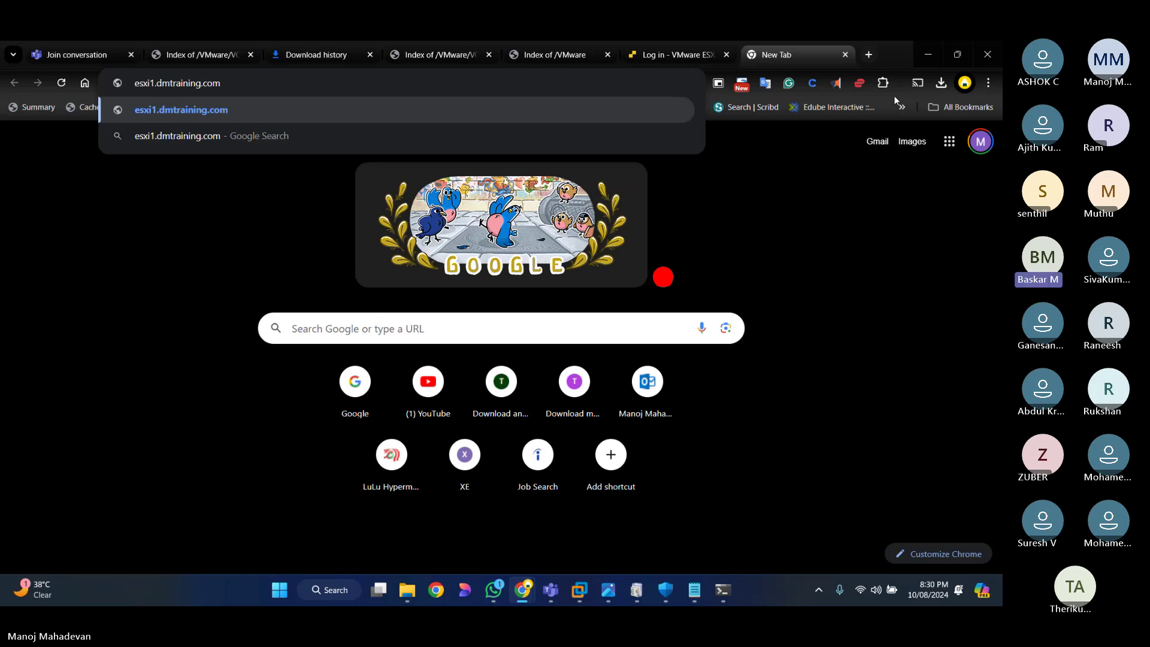
pyautogui.press('Return')
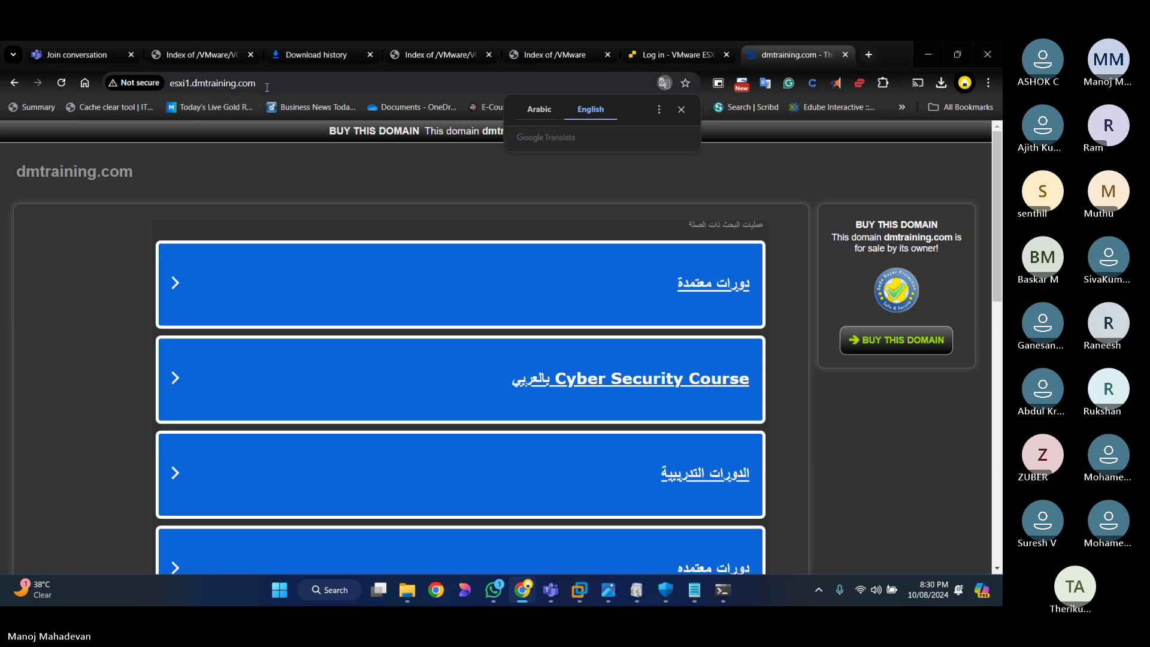
pyautogui.click(268, 85)
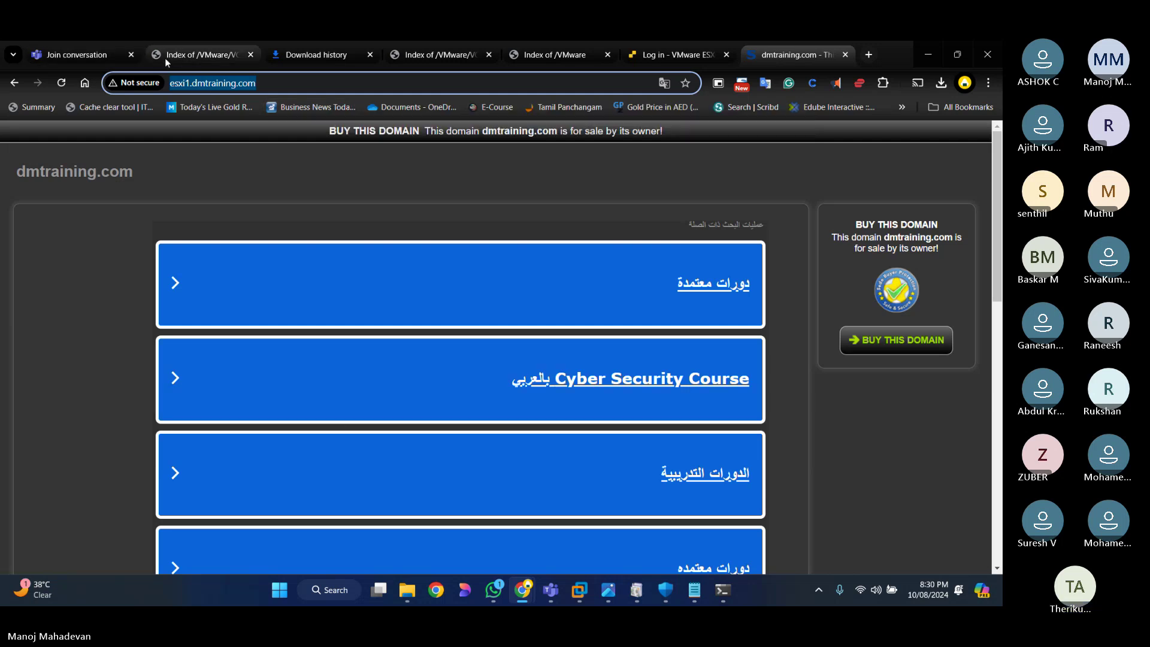
pyautogui.moveTo(580, 598)
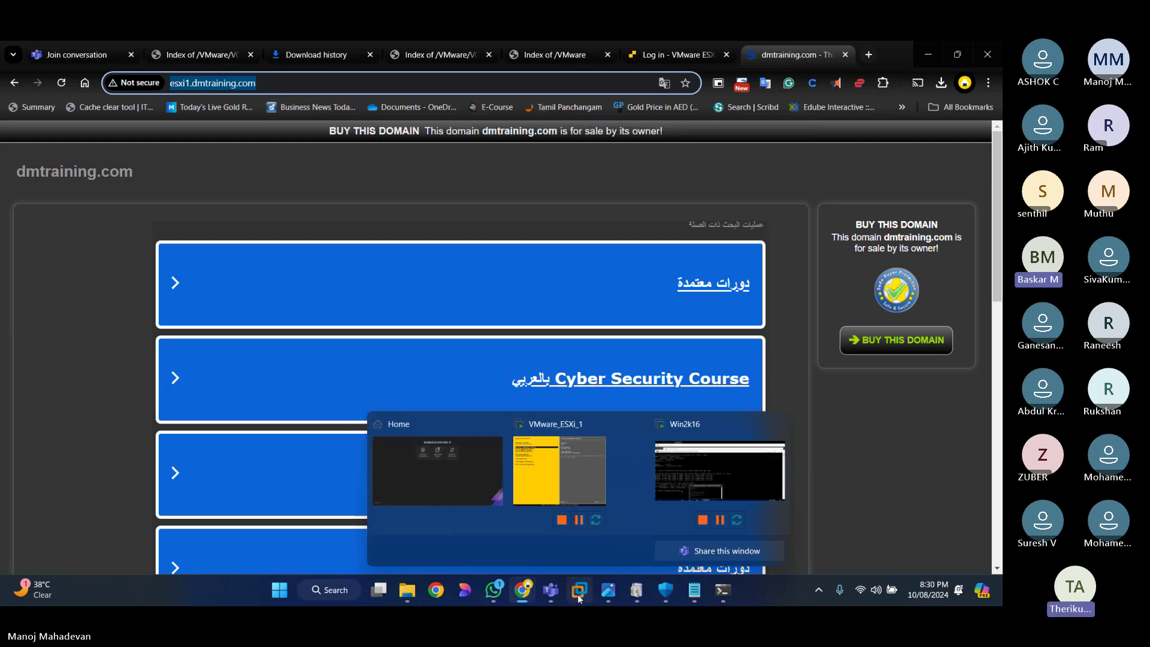
pyautogui.click(275, 82)
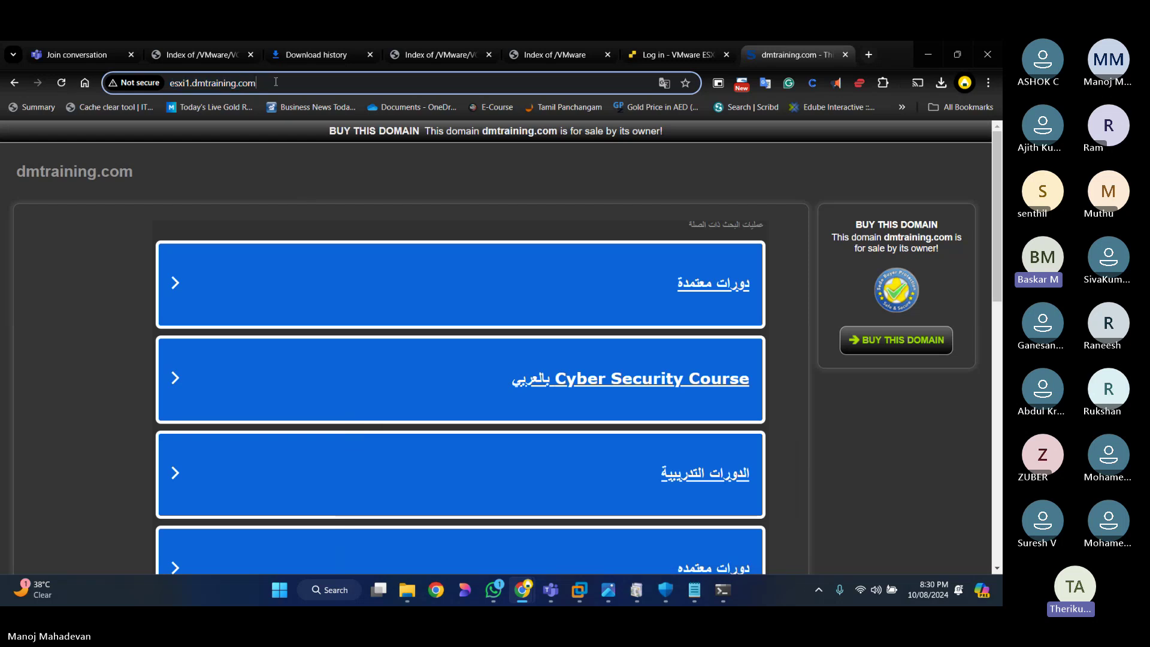
pyautogui.press('Home')
pyautogui.write('http')
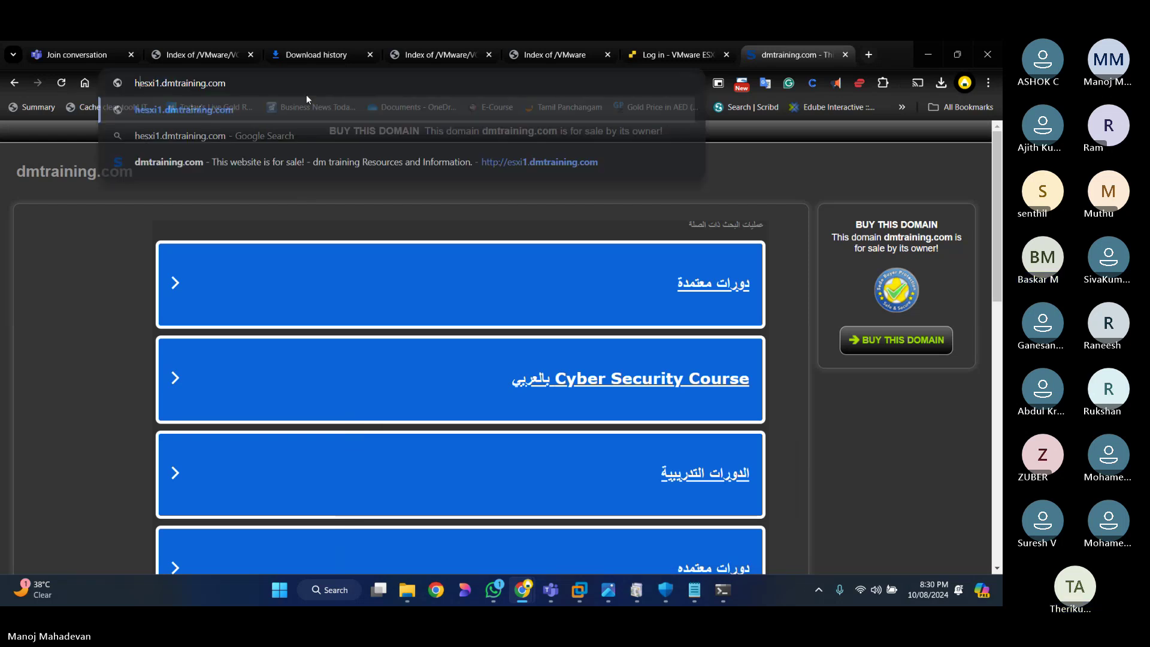
pyautogui.write('s://')
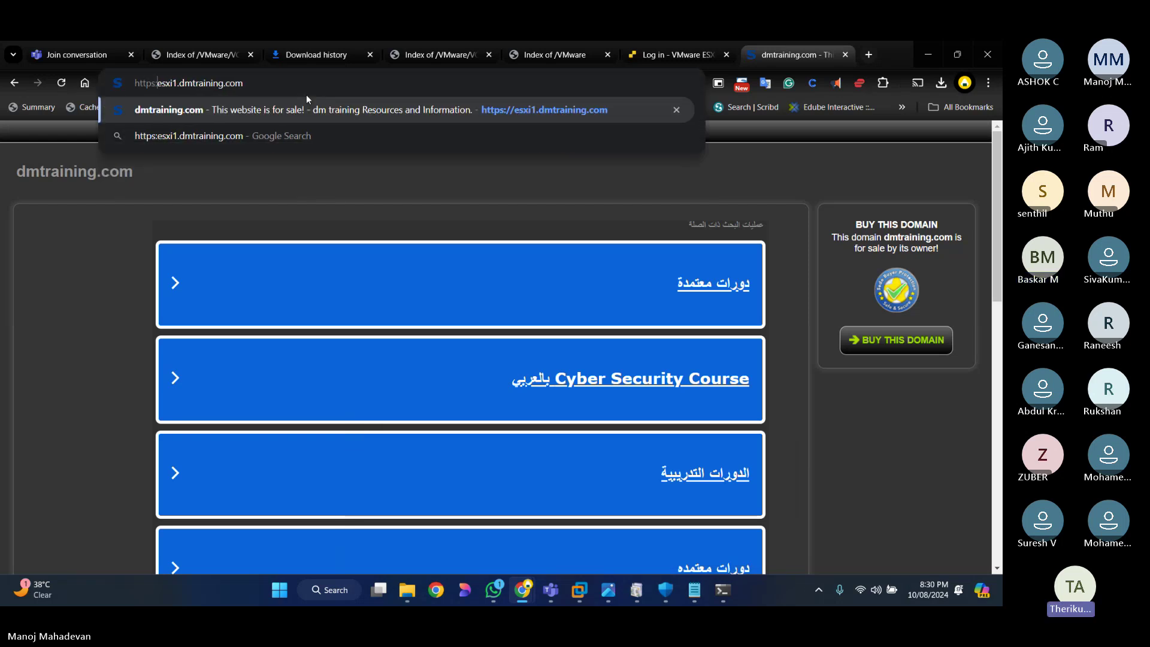
pyautogui.press('Return')
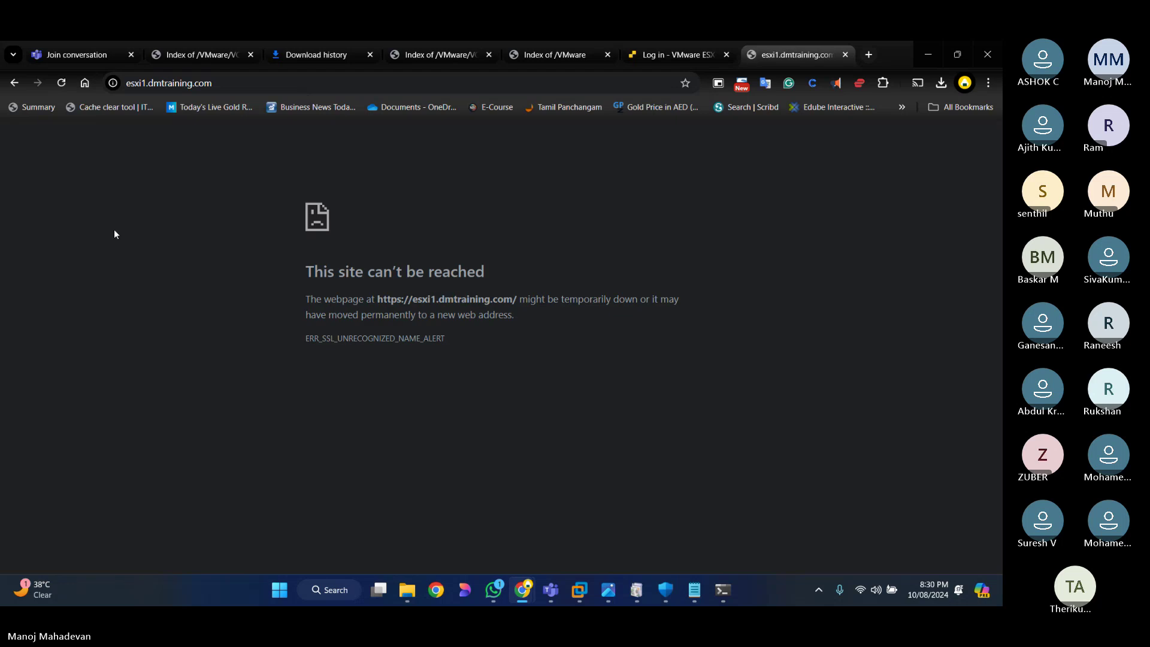
pyautogui.click(243, 82)
pyautogui.write('h')
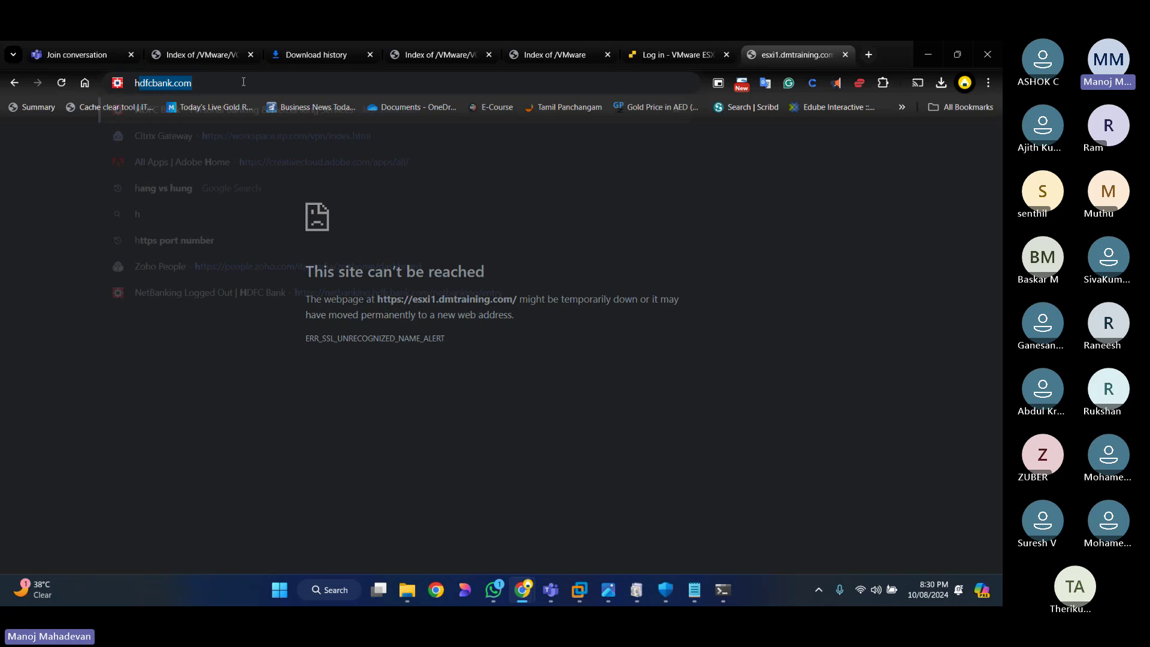
pyautogui.write('ttps:')
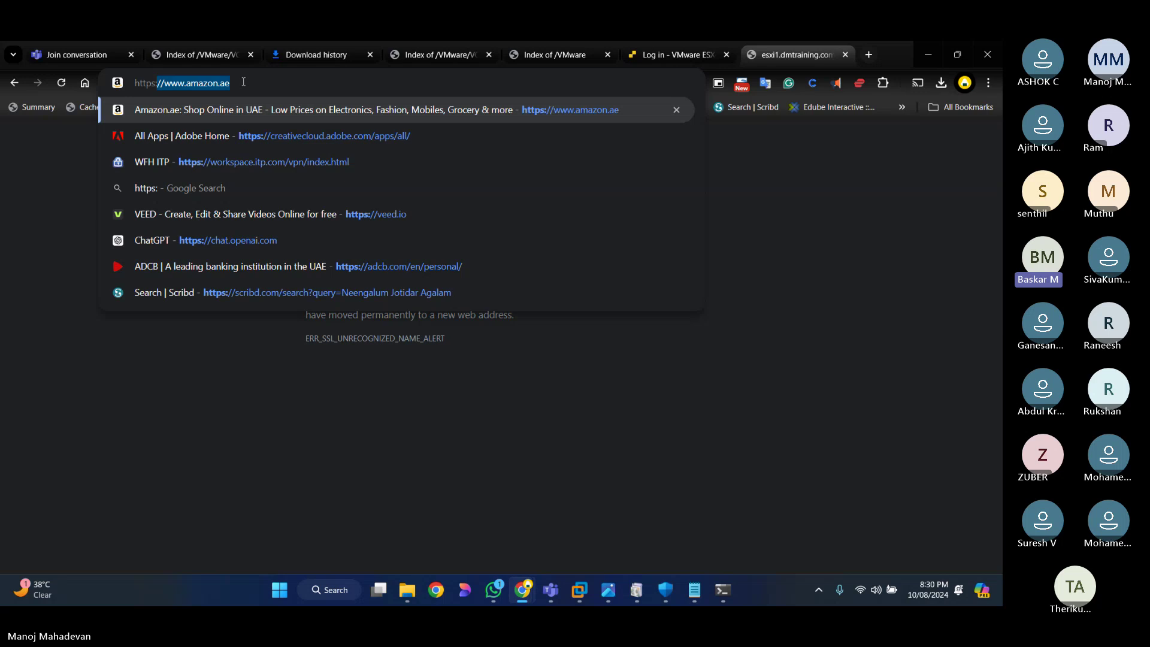
pyautogui.write('//esxi1.dmtraining.com')
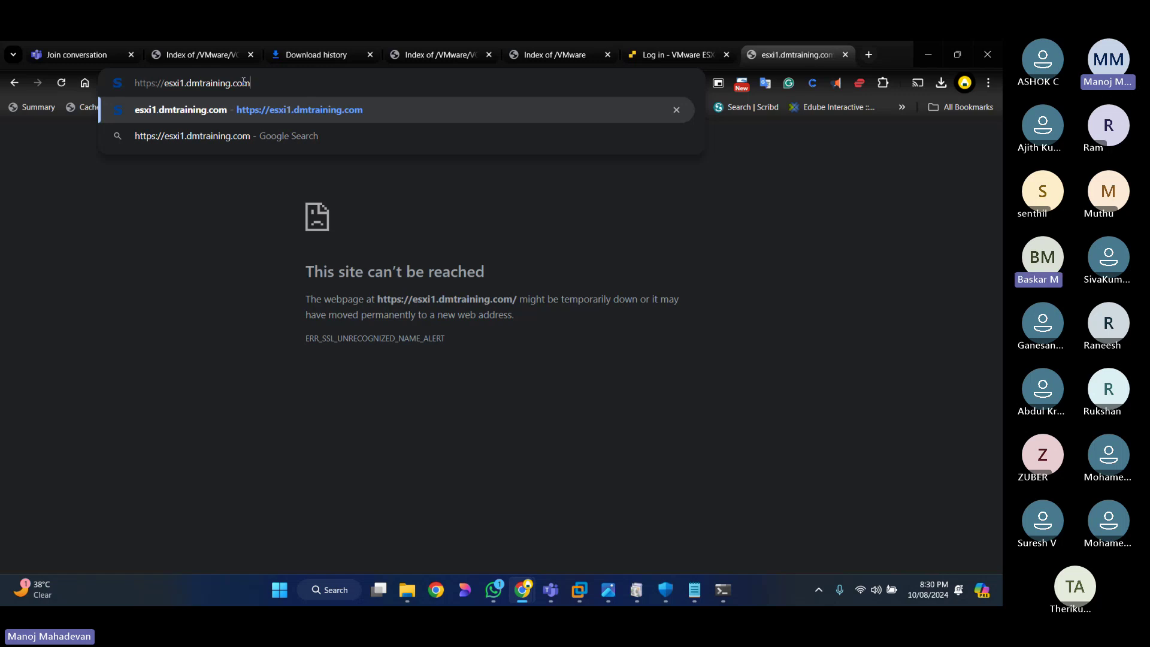
pyautogui.press('Return')
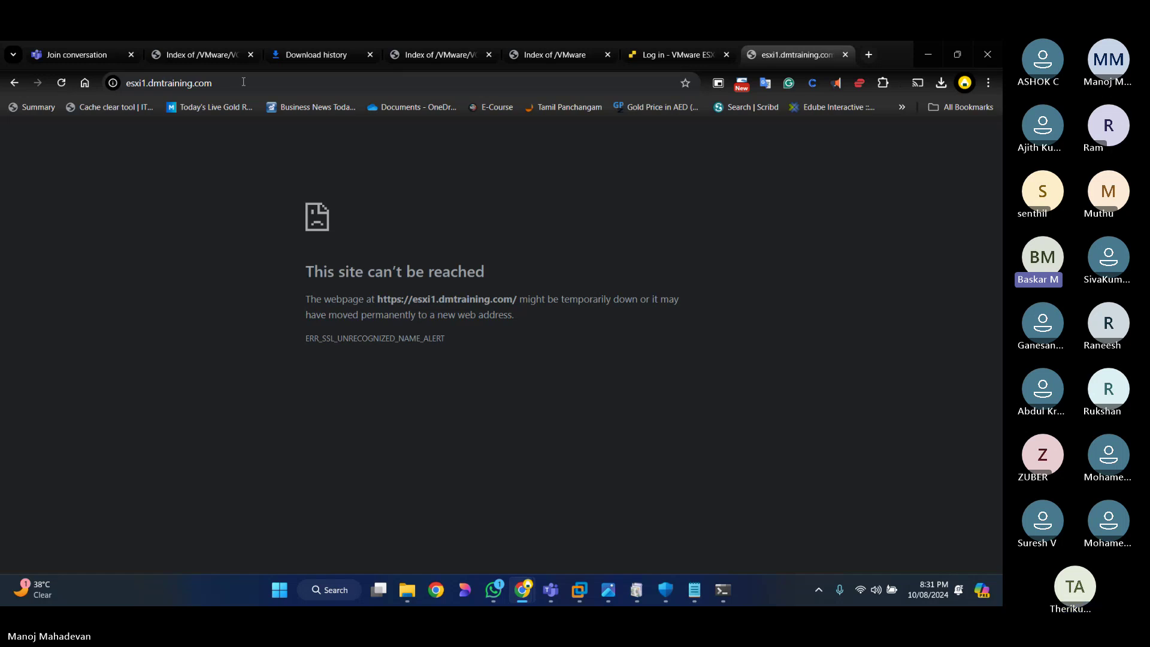
pyautogui.click(579, 590)
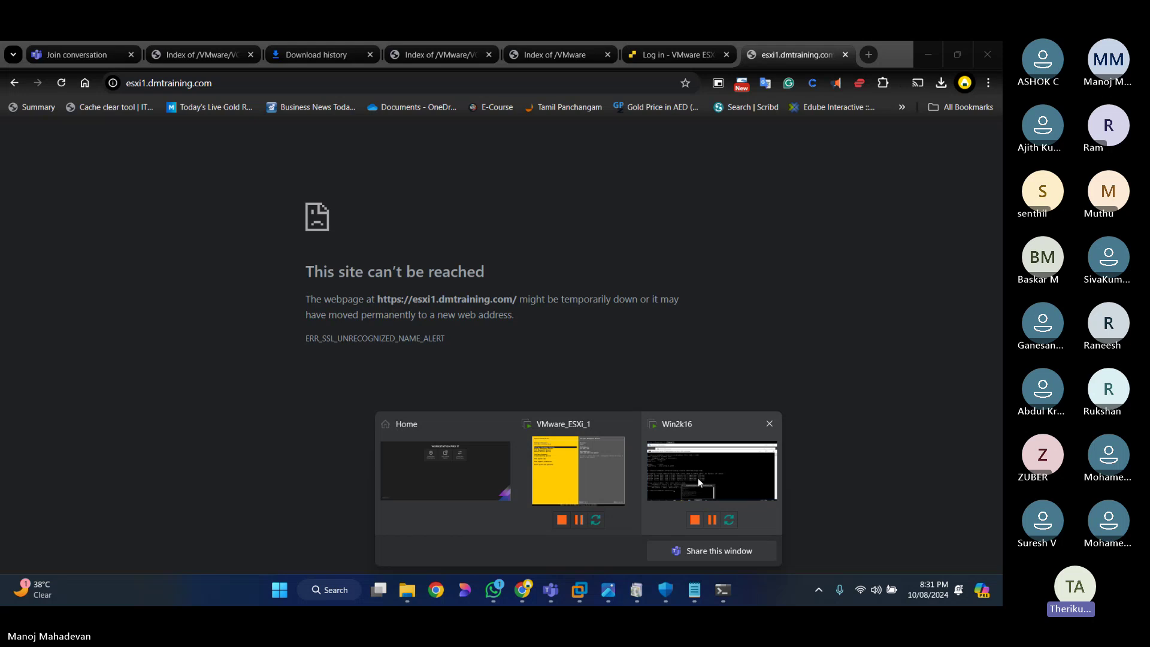
pyautogui.click(209, 284)
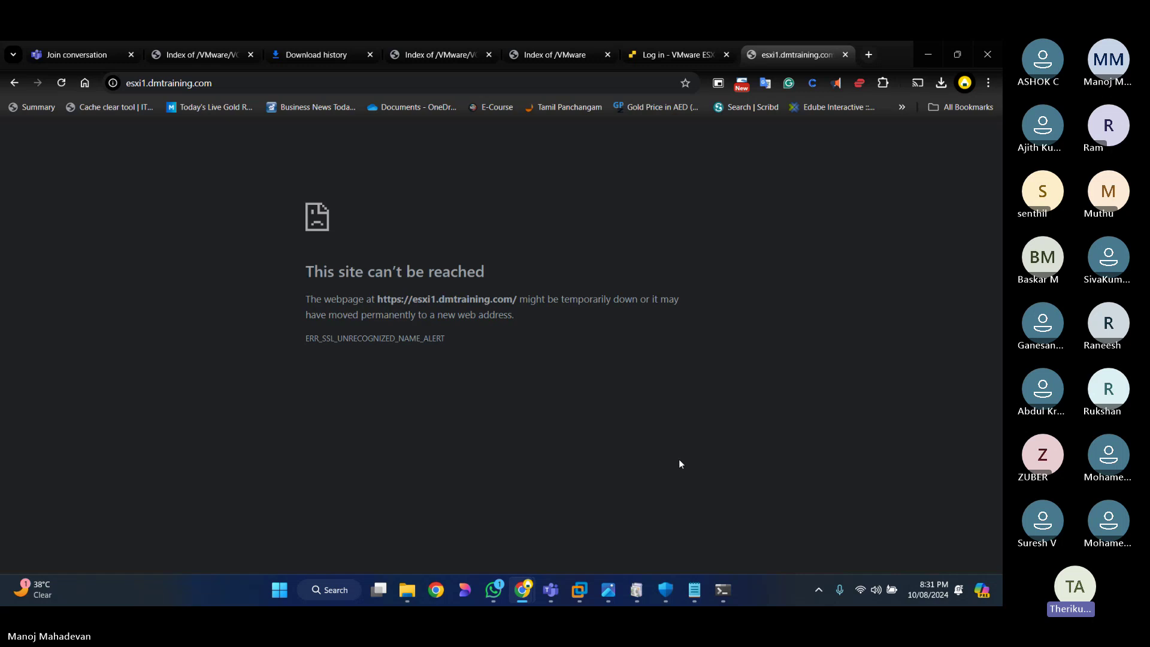
pyautogui.press('F5')
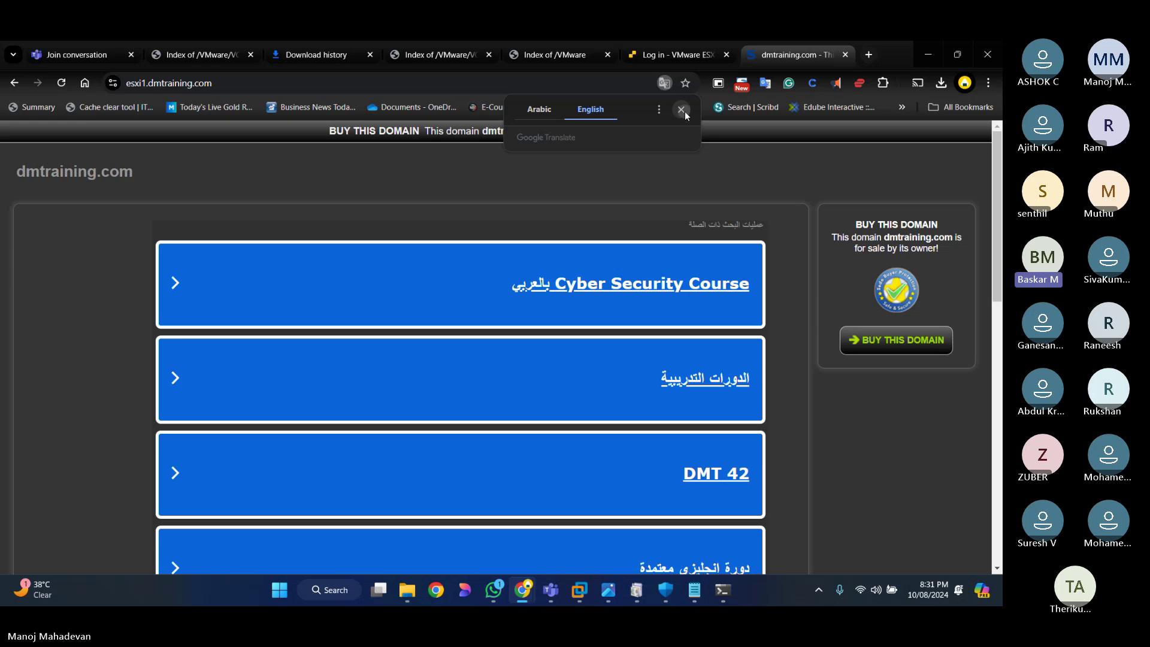
pyautogui.click(681, 109)
pyautogui.click(263, 84)
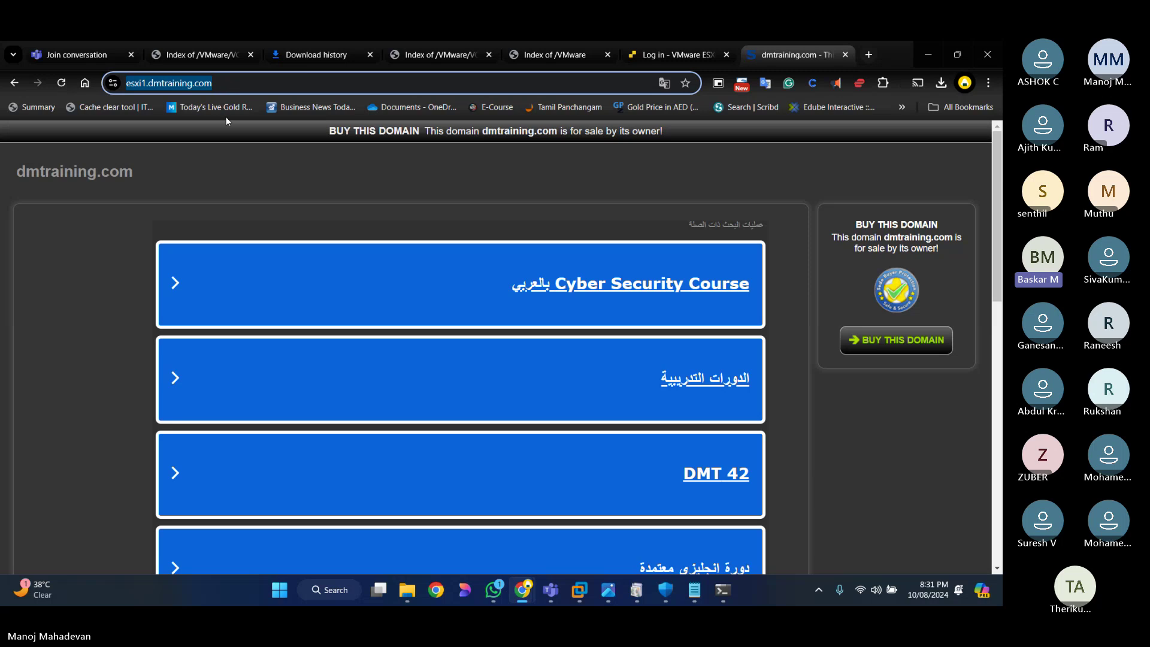
pyautogui.click(578, 596)
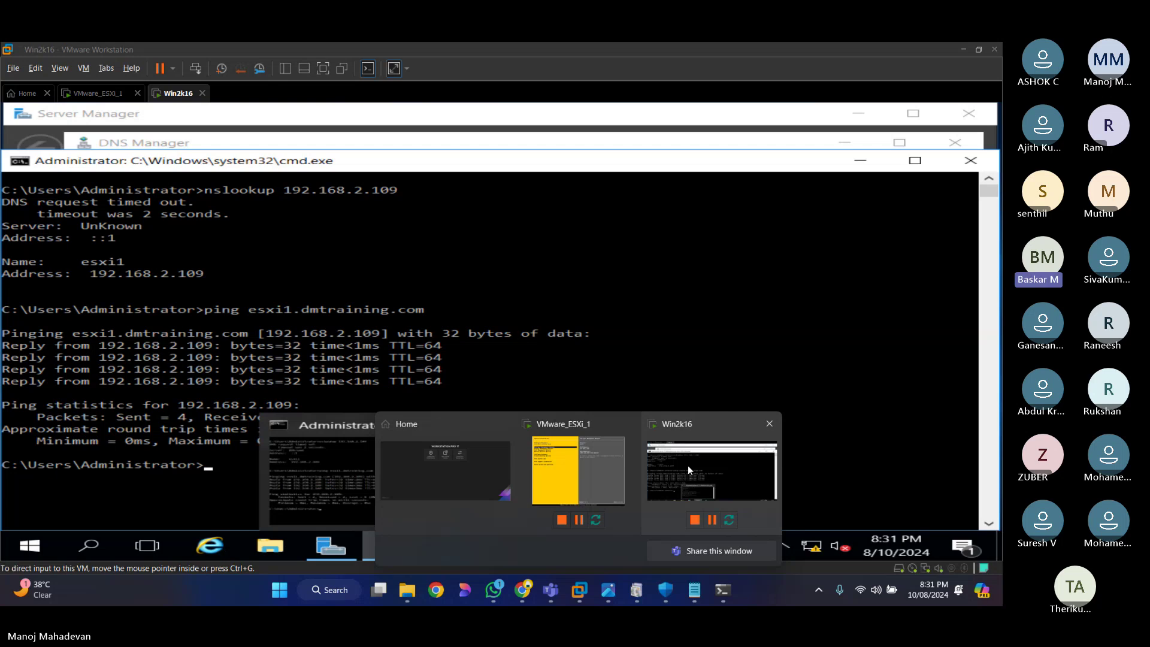
pyautogui.click(687, 466)
pyautogui.click(346, 147)
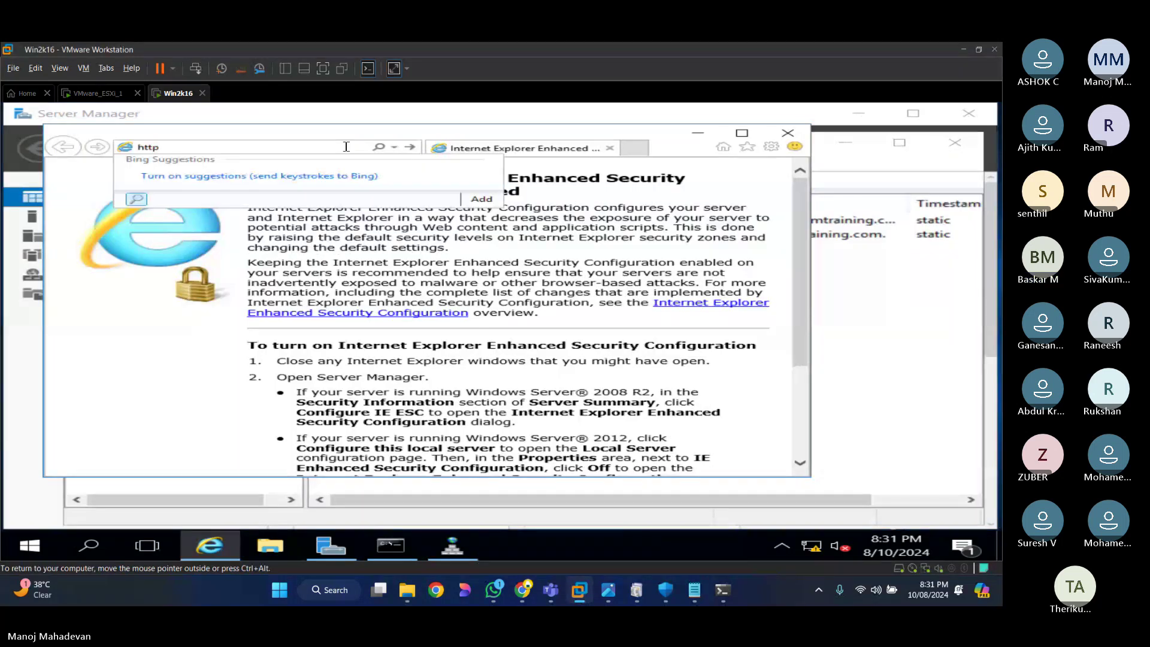
pyautogui.write('s://')
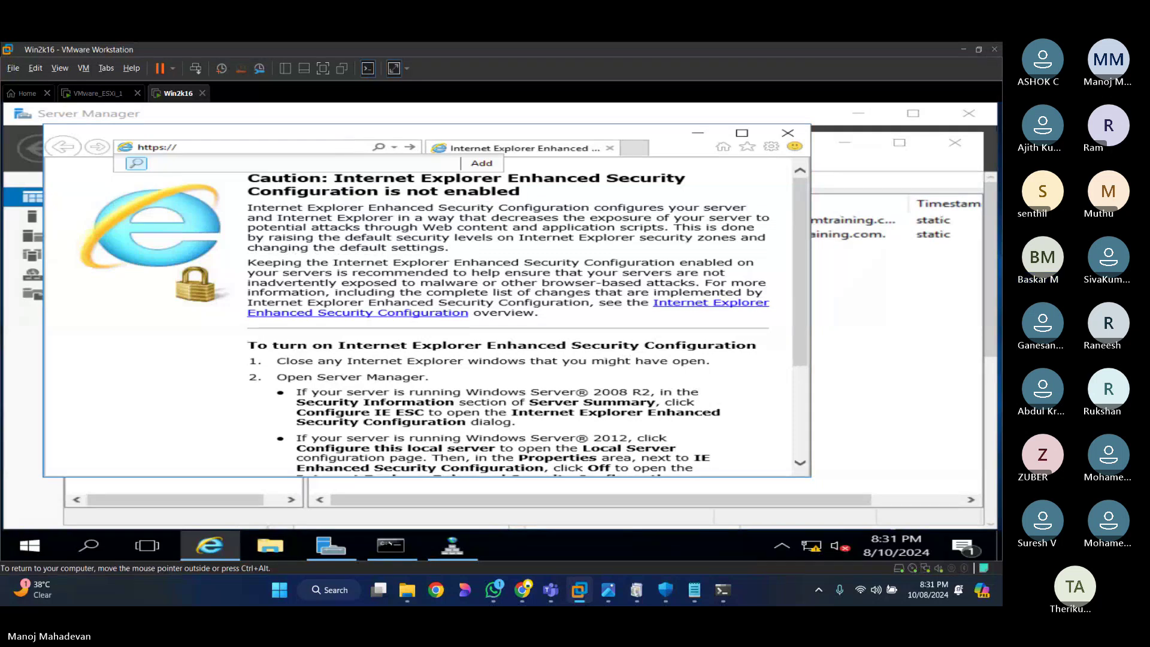
pyautogui.write('esxi1.dmtraining.com')
pyautogui.press('Return')
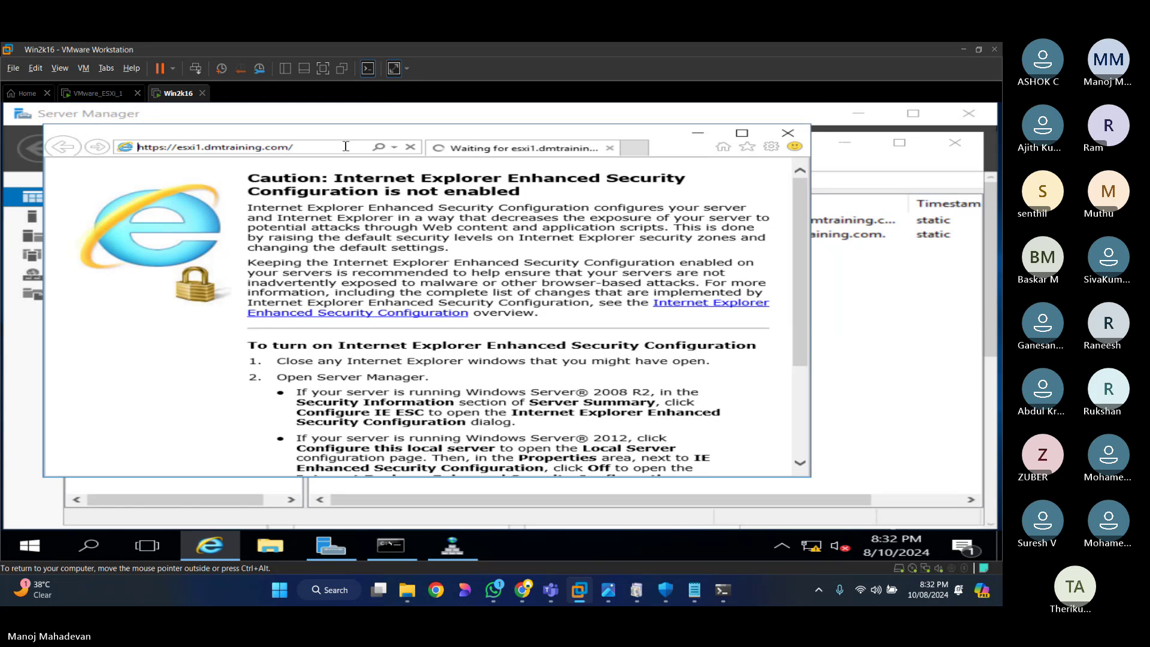
pyautogui.hotkey('alt', 'space')
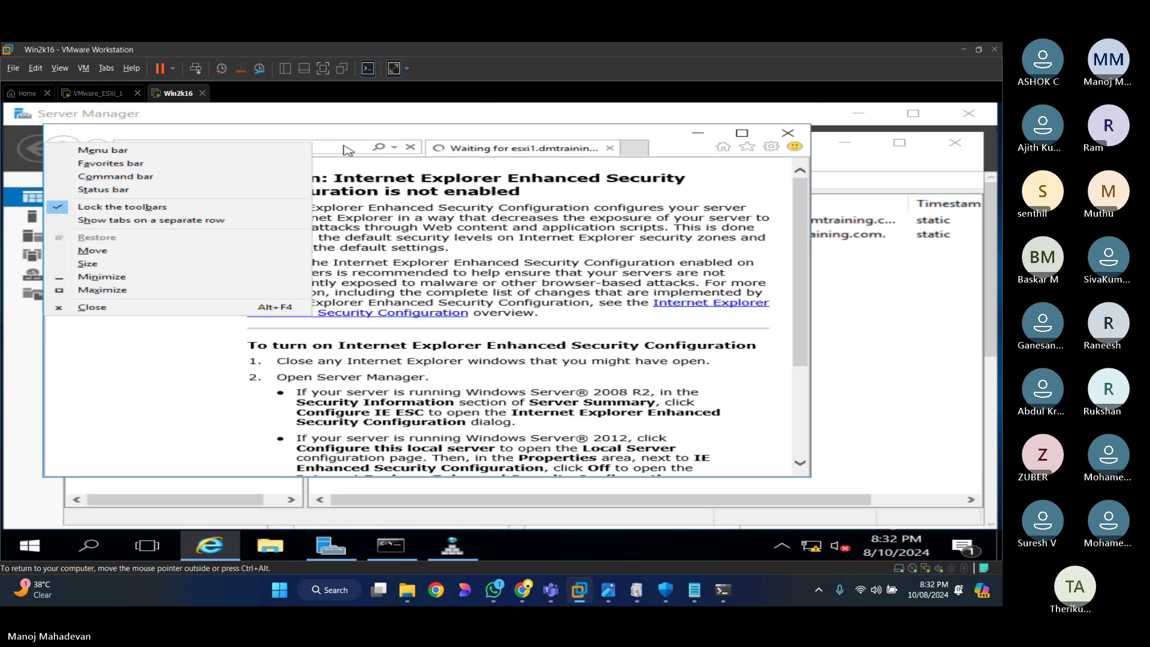
pyautogui.click(101, 289)
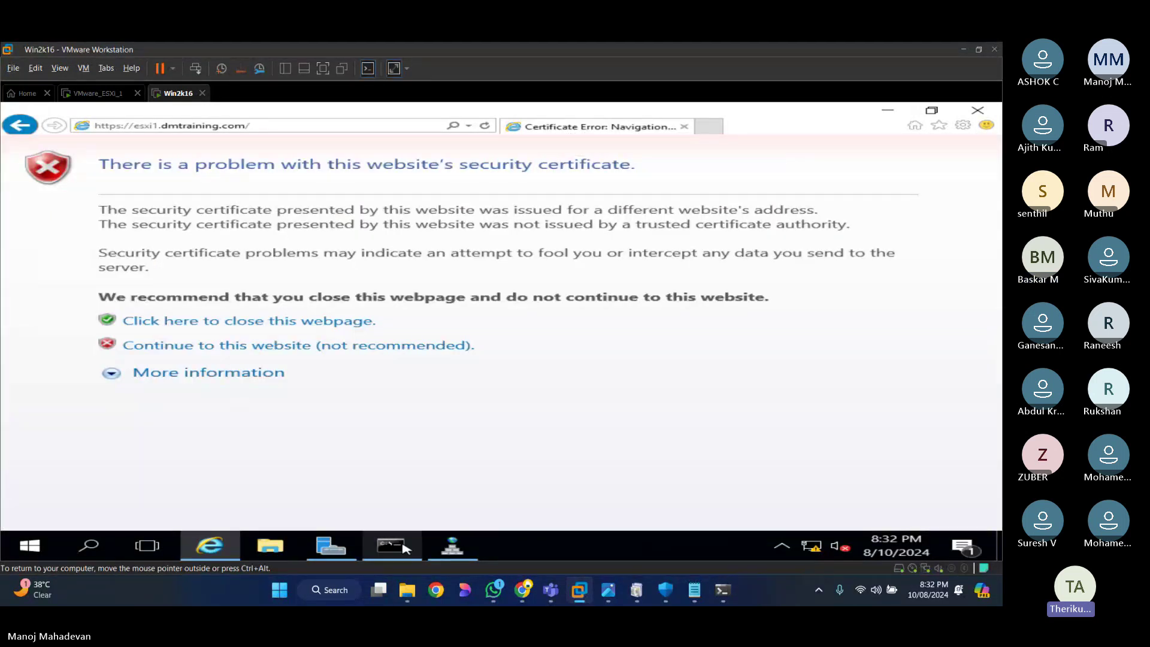
# Step: Move cmd.exe aside and continue past IE's certificate warning to the ESXi login page
pyautogui.click(404, 548)
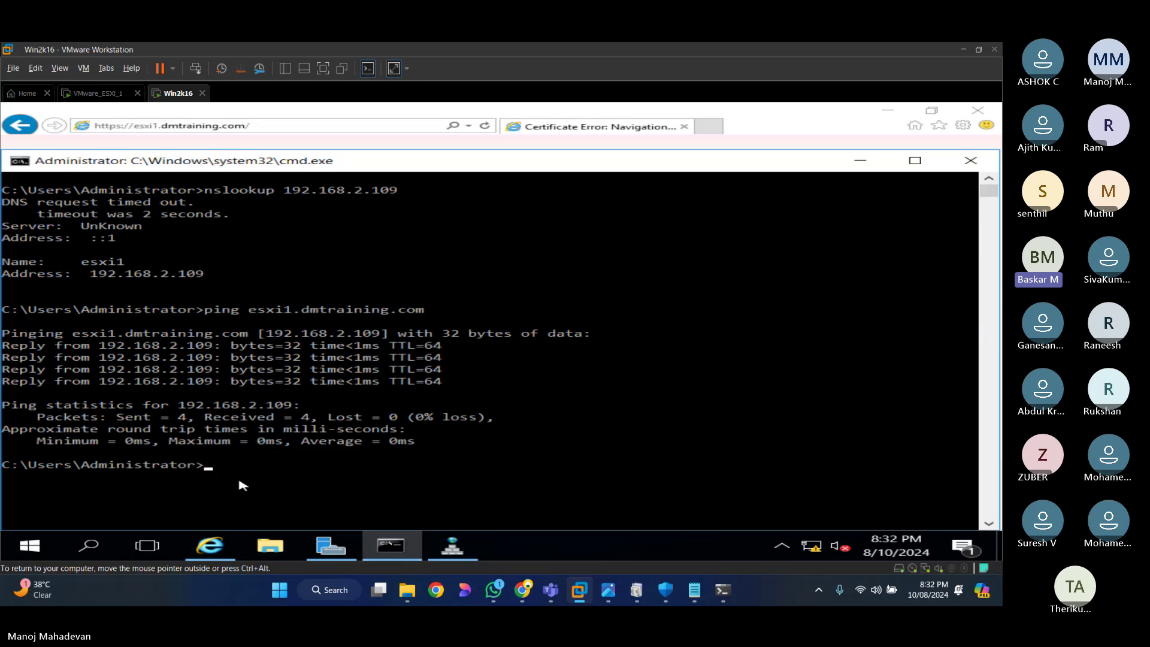
pyautogui.click(860, 161)
pyautogui.click(188, 346)
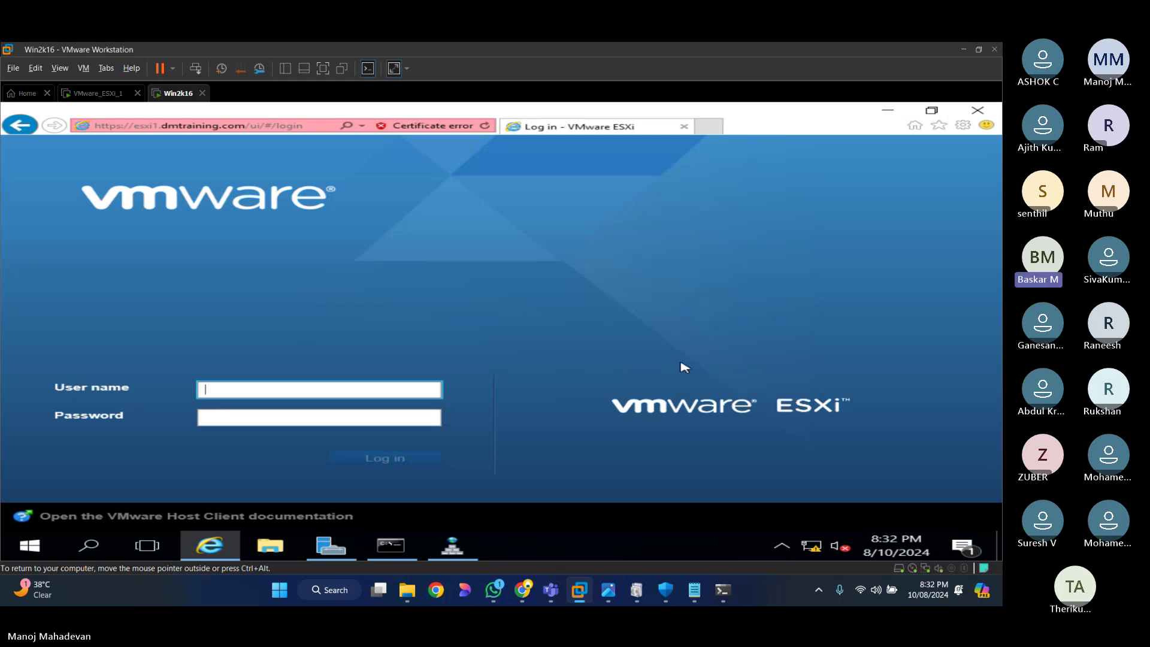
pyautogui.click(520, 592)
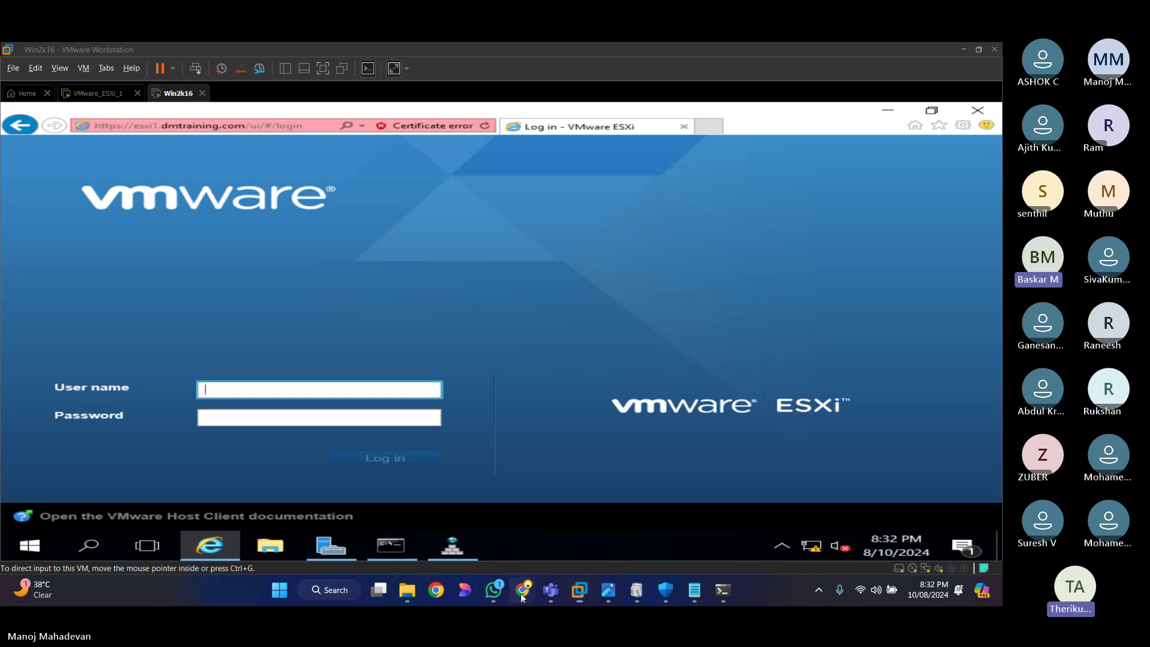
pyautogui.click(520, 593)
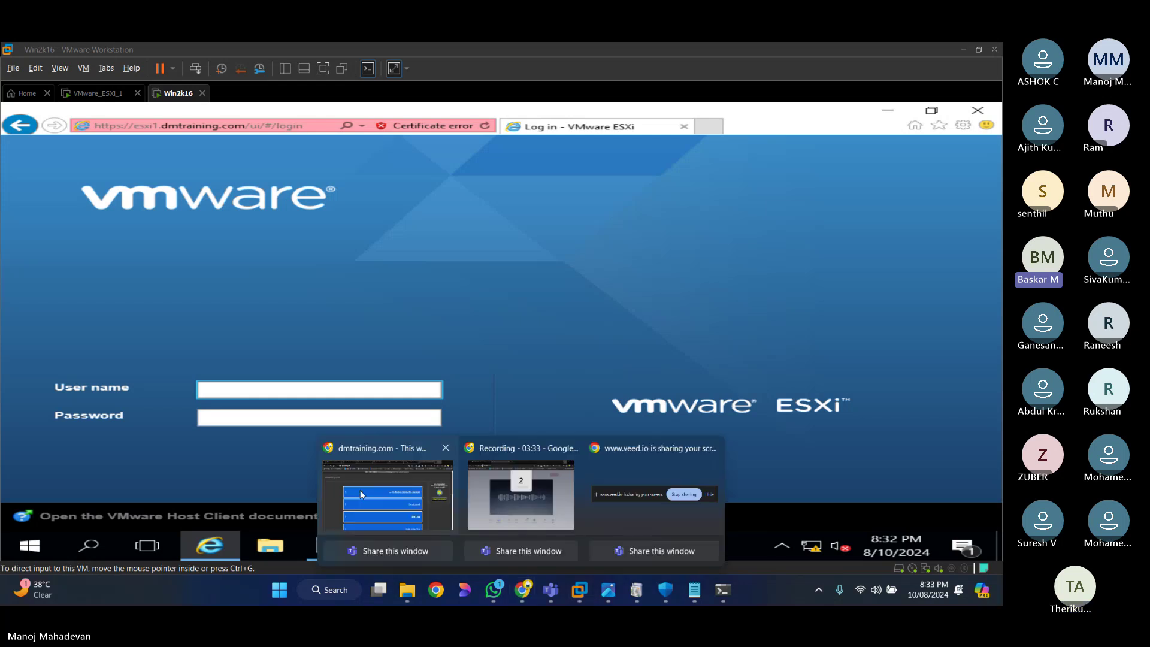
# Step: Log in to the ESXi Host Client as root with the password, correcting the mistyped user name
pyautogui.click(361, 495)
pyautogui.click(154, 344)
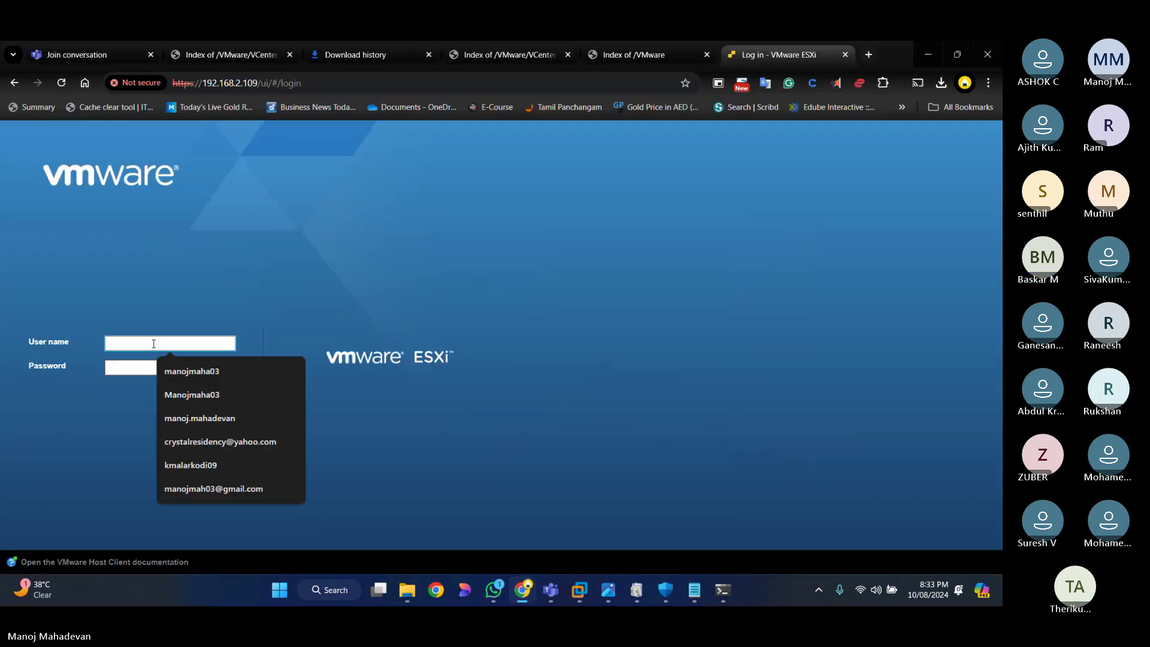
pyautogui.write('admin')
pyautogui.press('Tab')
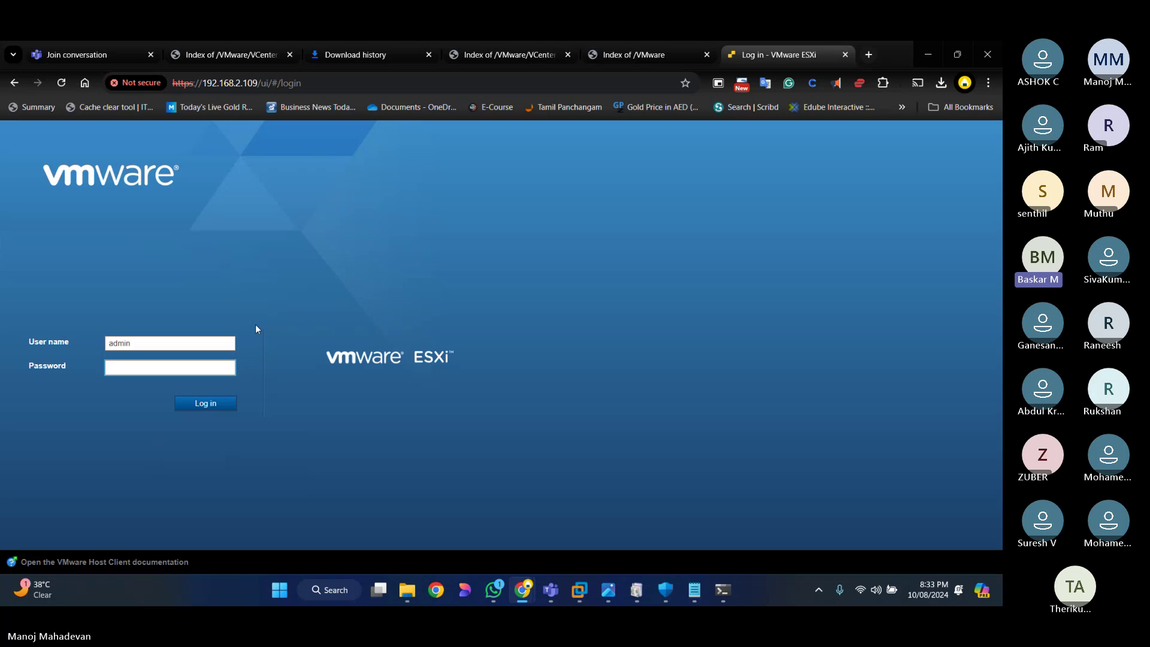
pyautogui.hotkey('shift', 'Tab')
pyautogui.press('BackSpace')
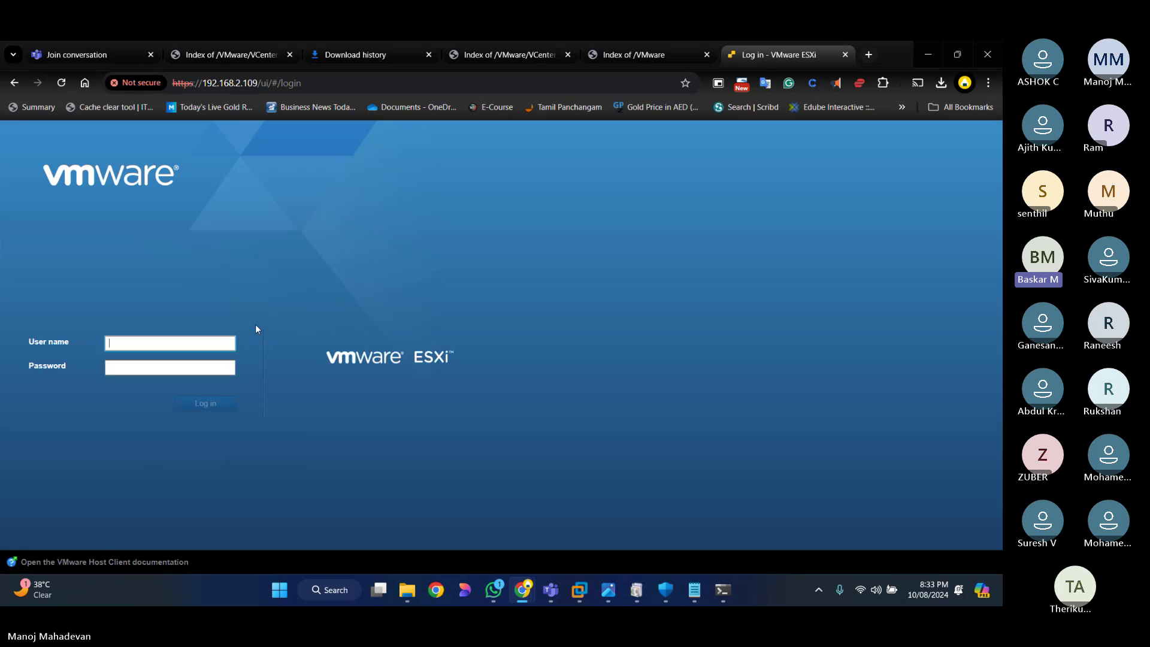
pyautogui.write('root')
pyautogui.press('Tab')
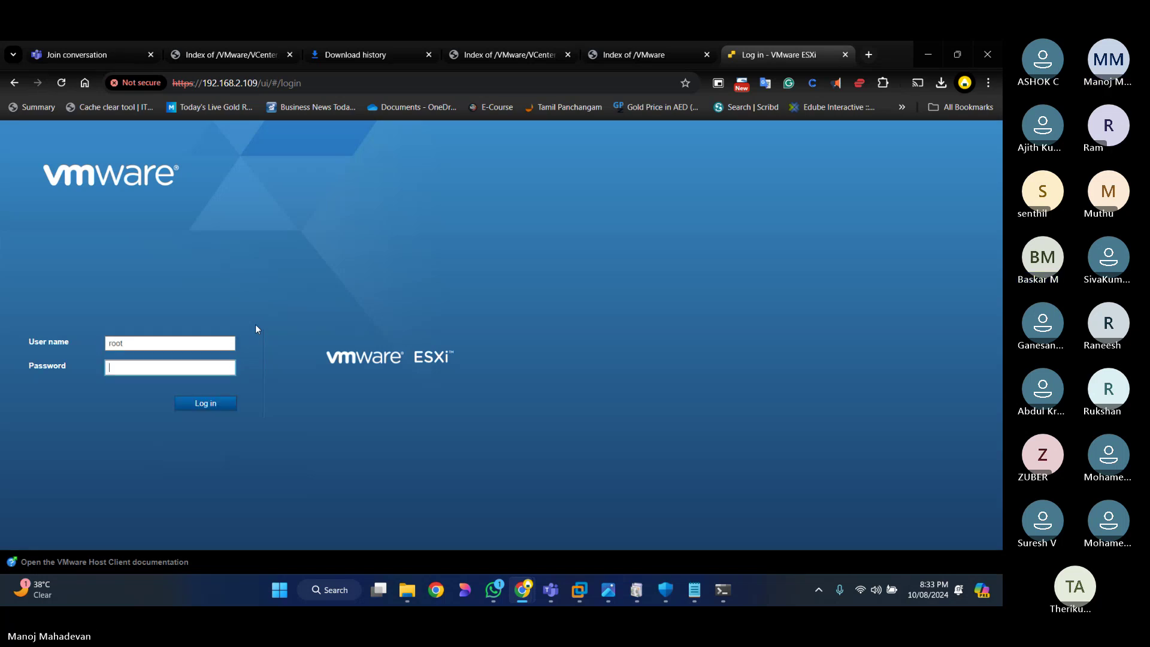
pyautogui.write('•••••••••')
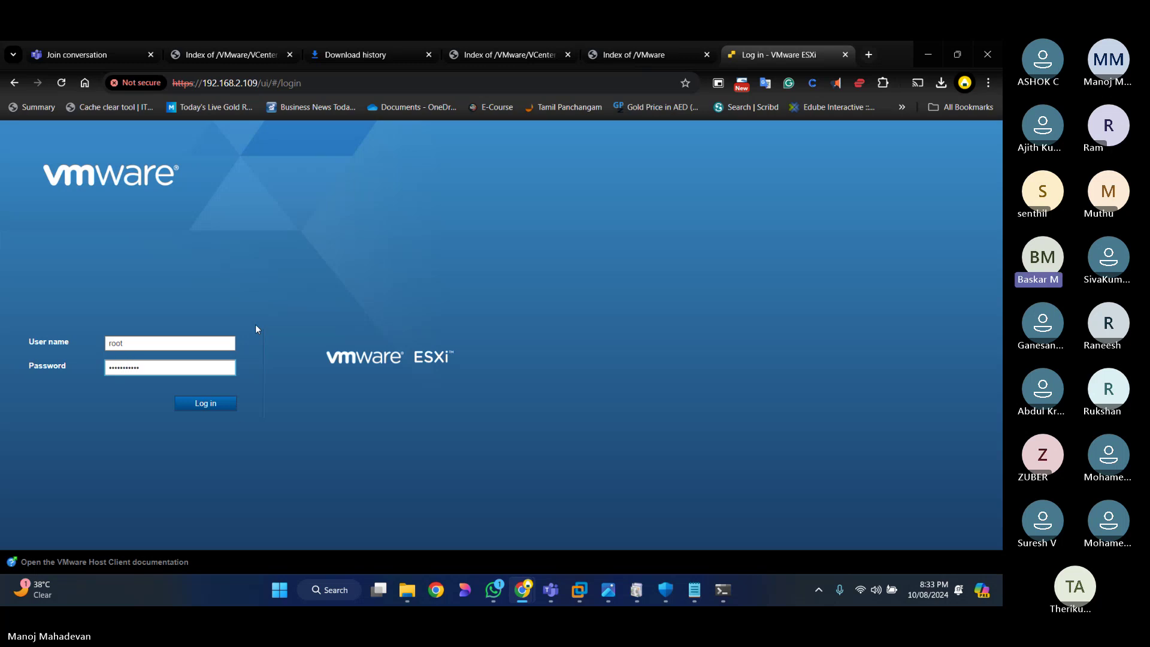
pyautogui.click(220, 404)
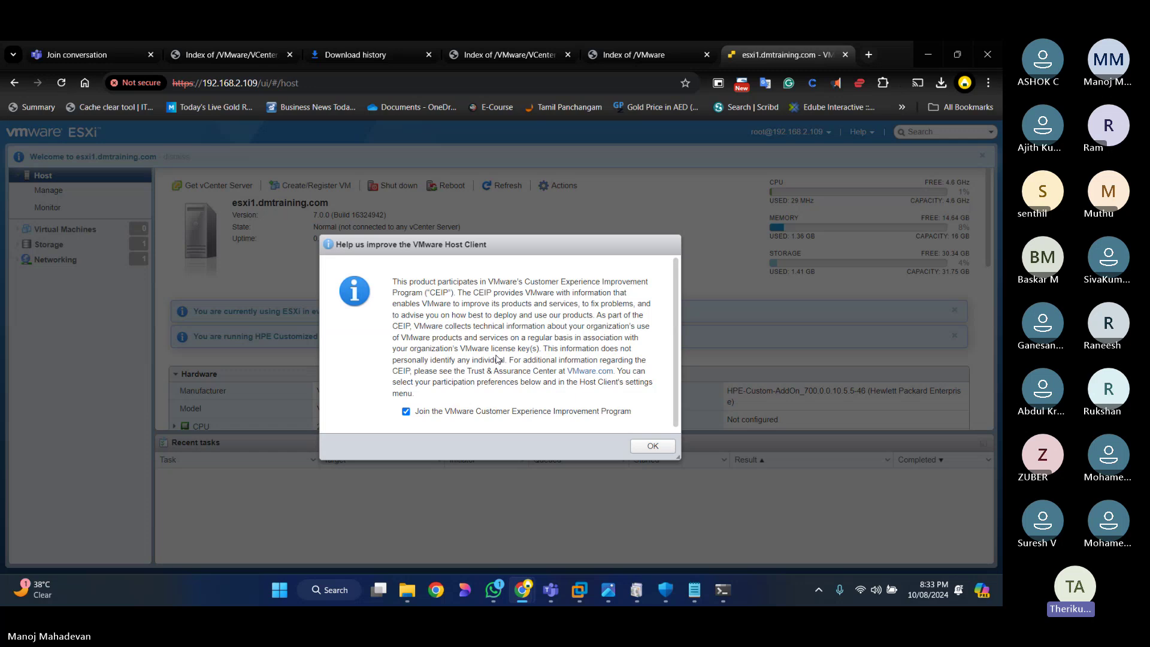
# Step: Decline the VMware Customer Experience Improvement Program and dismiss the prompt to reach the esxi1.dmtraining.com summary
pyautogui.click(586, 410)
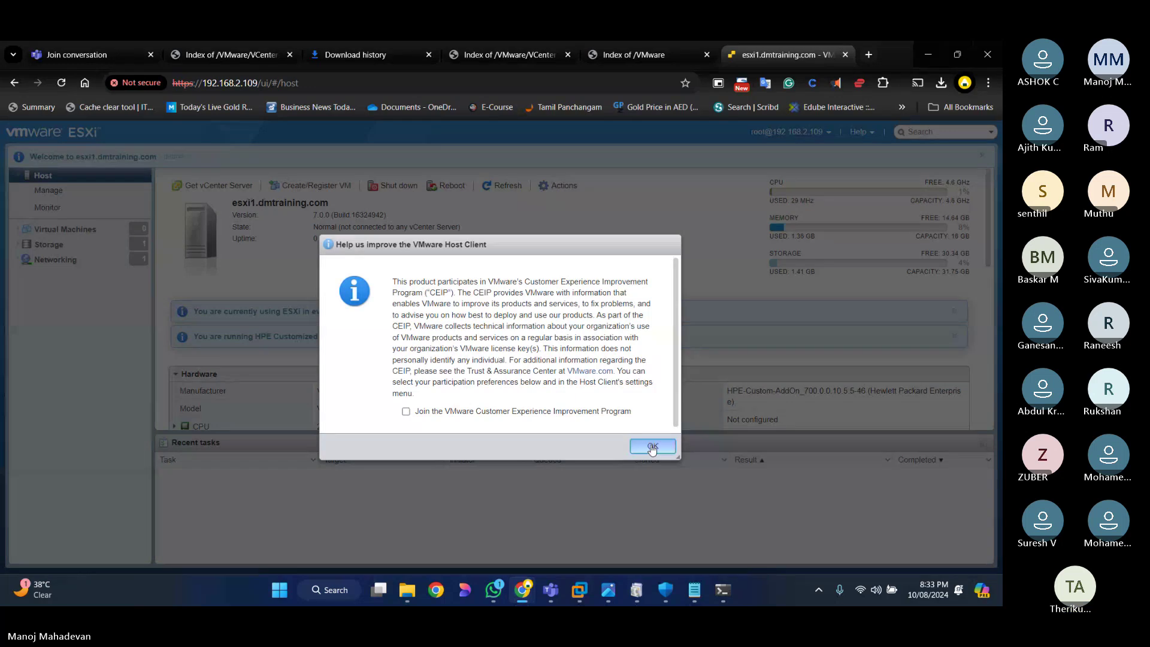
pyautogui.click(652, 448)
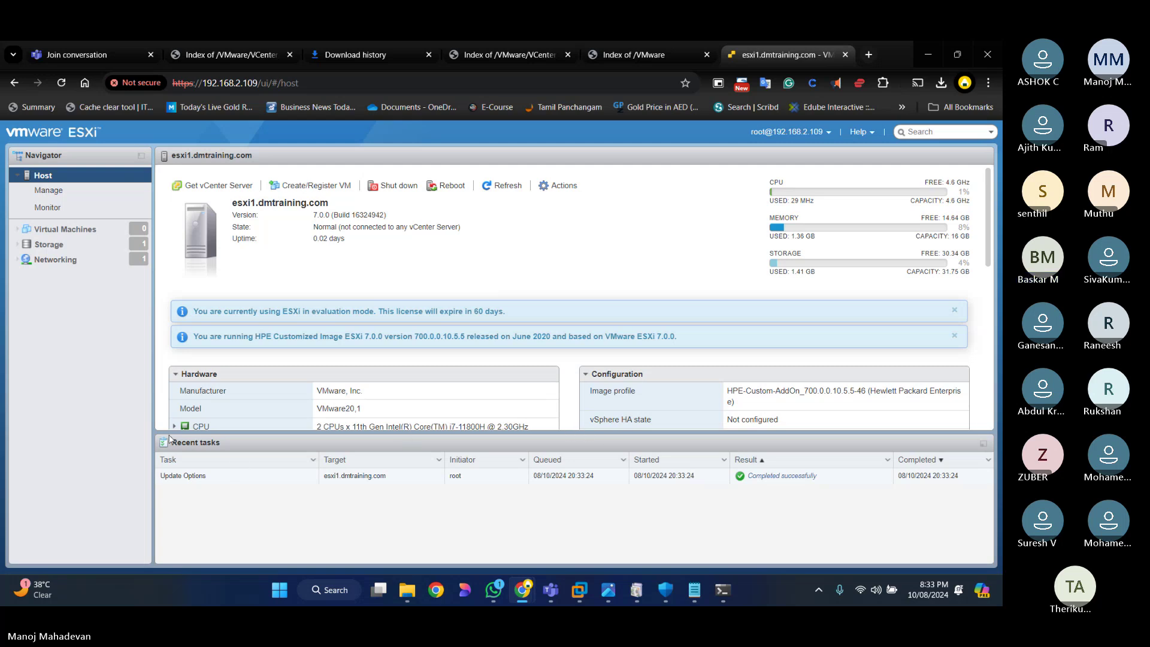
pyautogui.click(988, 459)
# Step: Collapse Recent tasks and review the ESXi 7.0.0 host summary, including 30.34 GB free of 31.75 GB storage
pyautogui.click(983, 443)
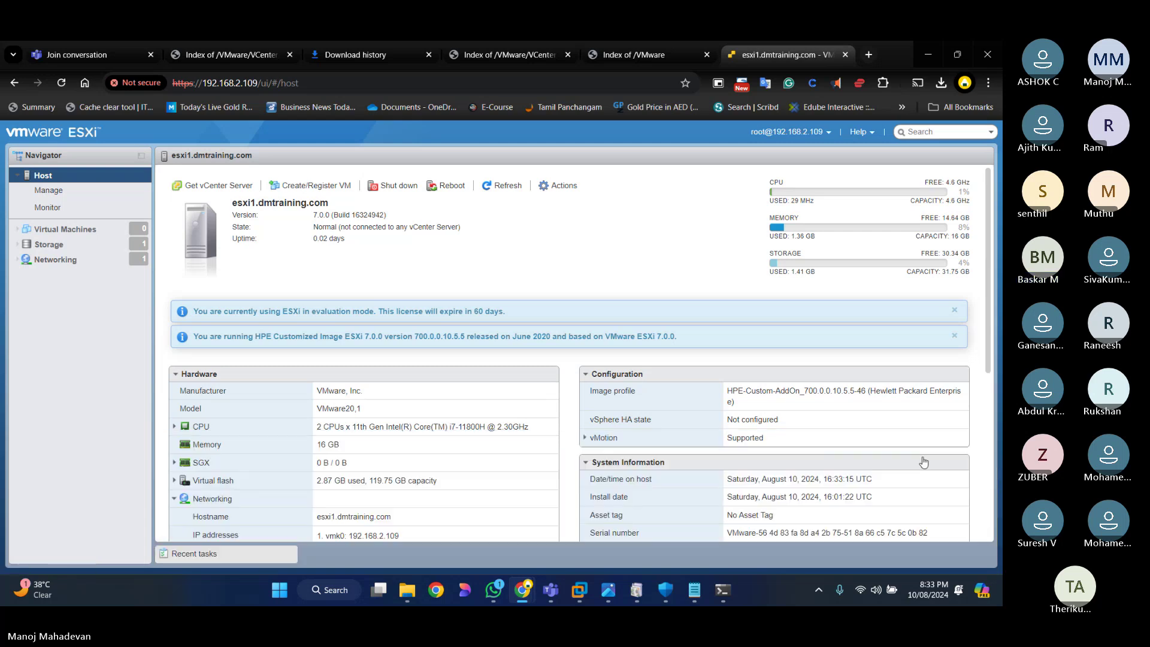
pyautogui.scroll(-1, 421, 459)
pyautogui.scroll(-3, 421, 459)
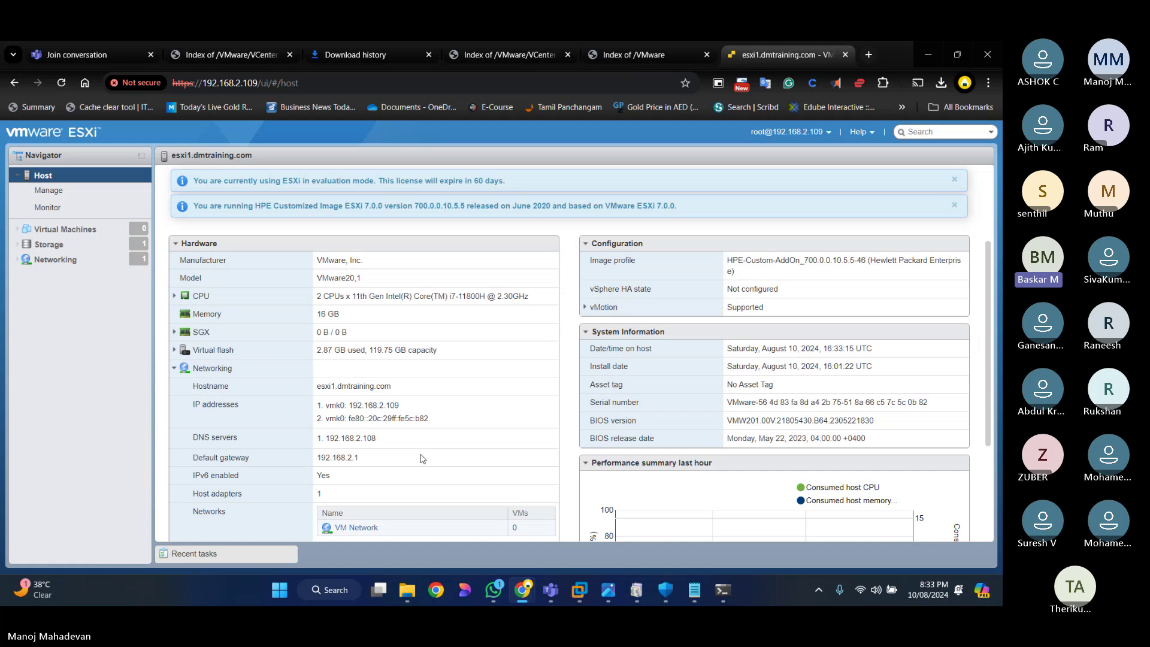
pyautogui.scroll(-1, 423, 459)
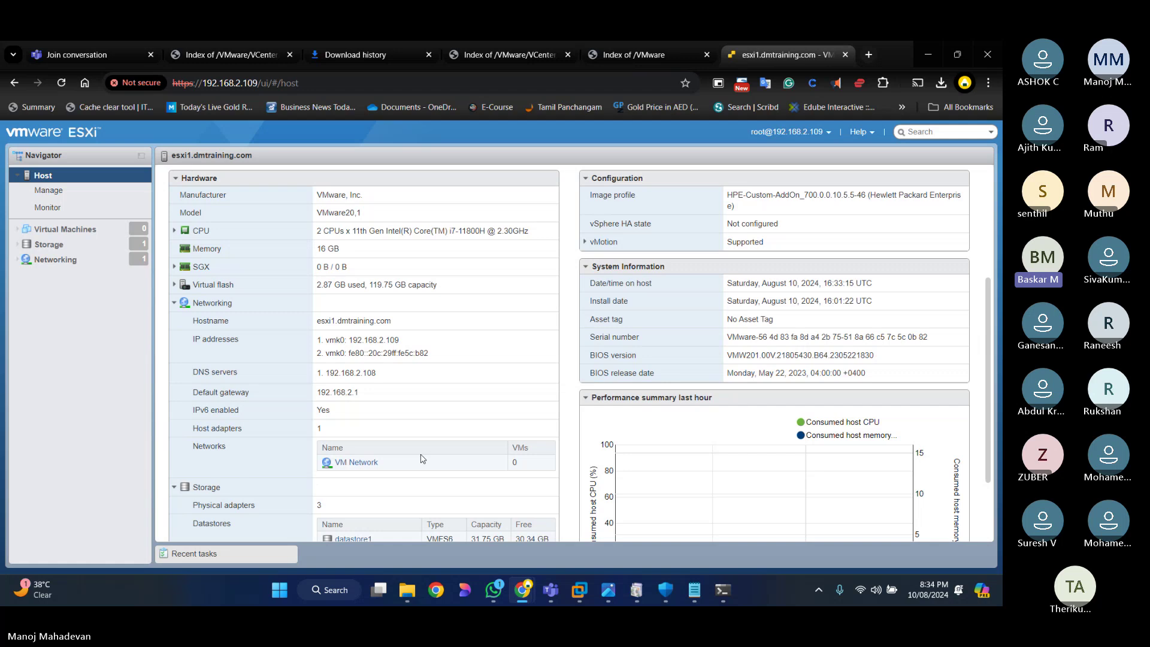
pyautogui.scroll(-3, 422, 458)
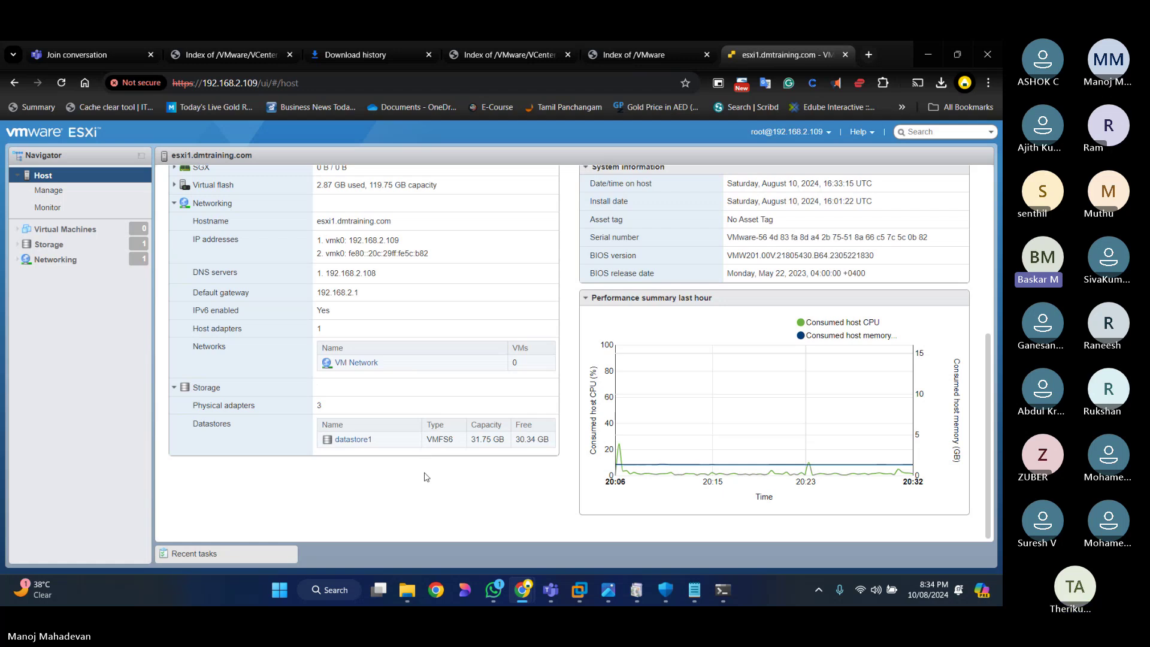
pyautogui.scroll(10, 425, 477)
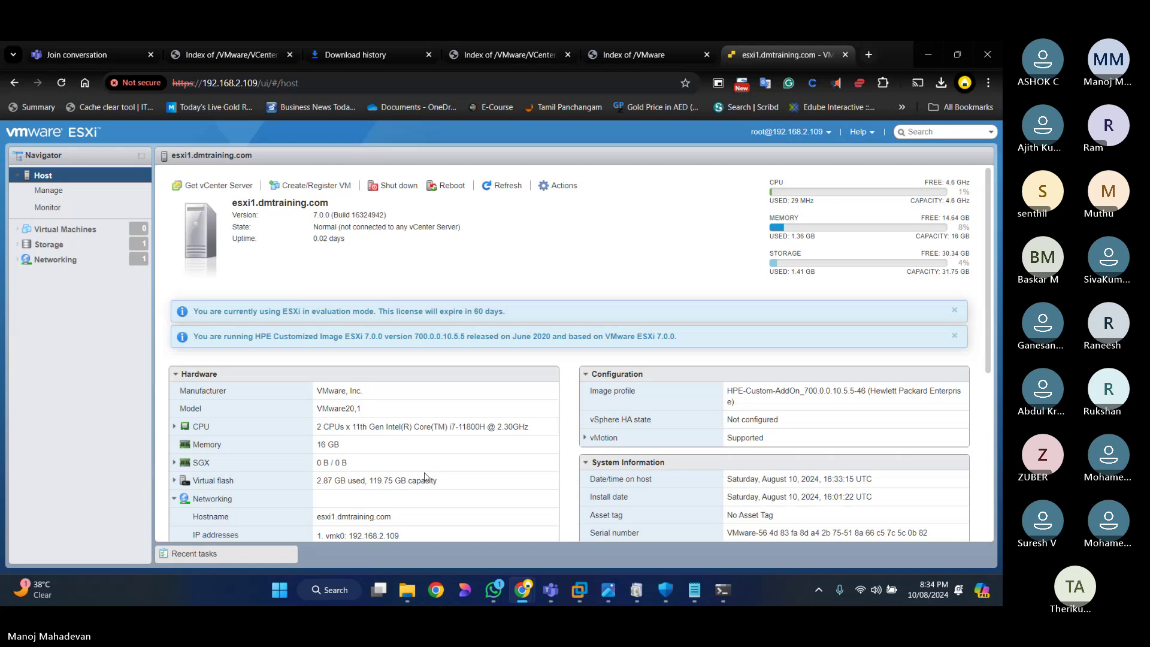